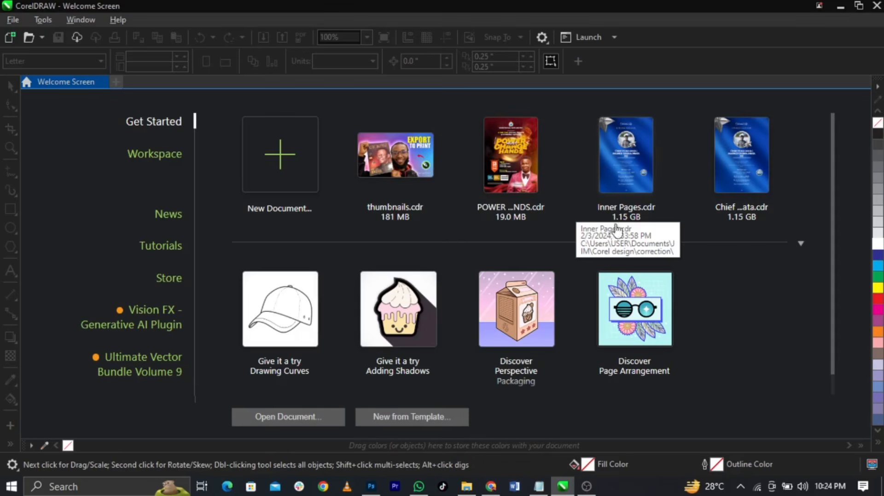
# Bring up the Downloads > Flyer Design assets folder in File Explorer
pyautogui.click(471, 487)
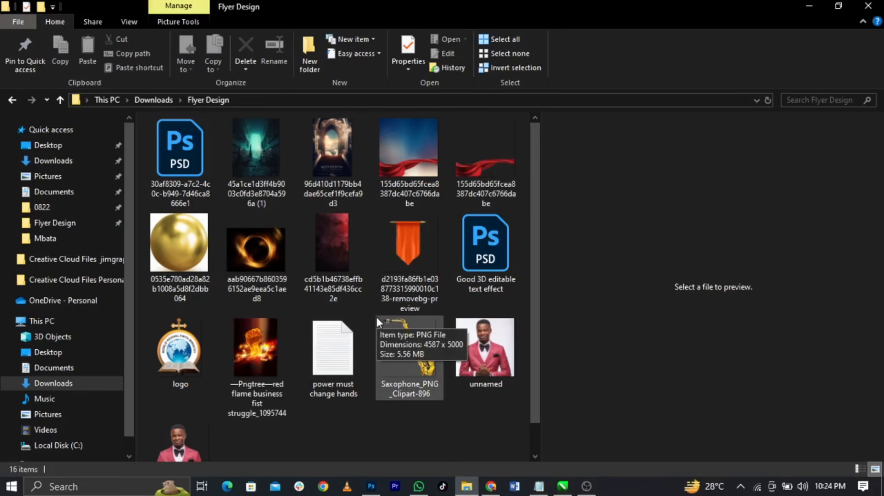
# Check the flyer's event text notes, then preview the red silk image
pyautogui.click(539, 487)
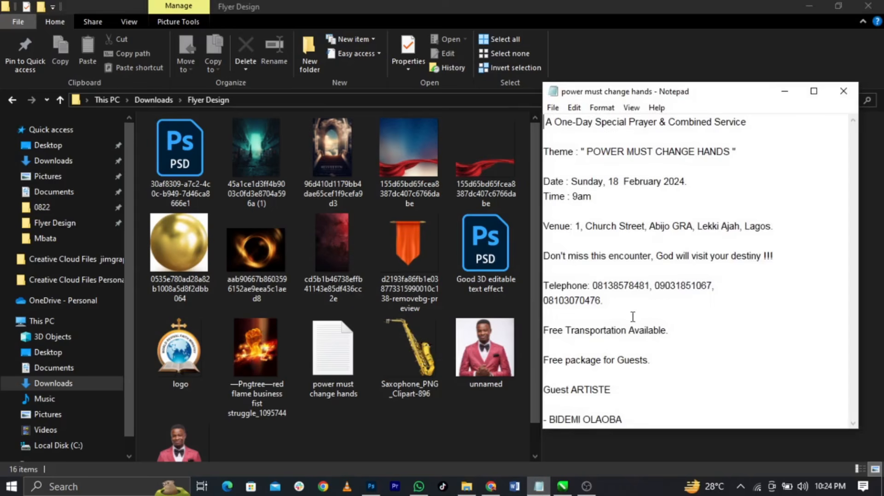
pyautogui.click(411, 467)
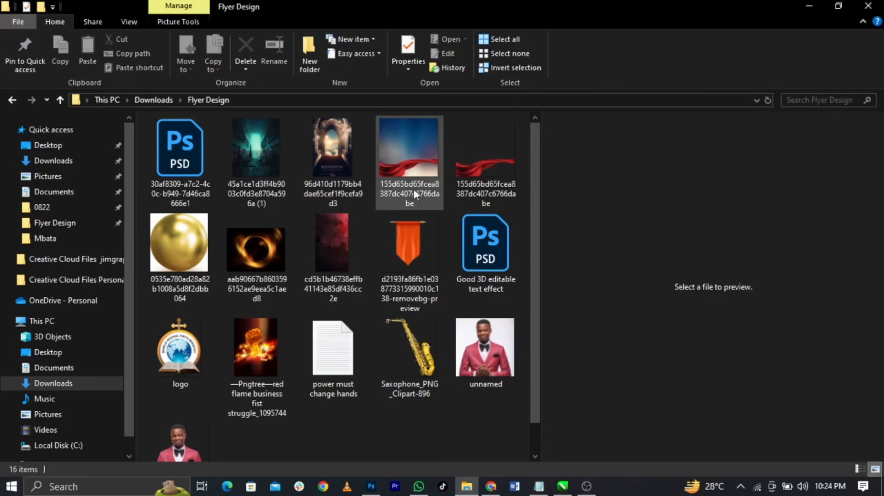
pyautogui.click(462, 187)
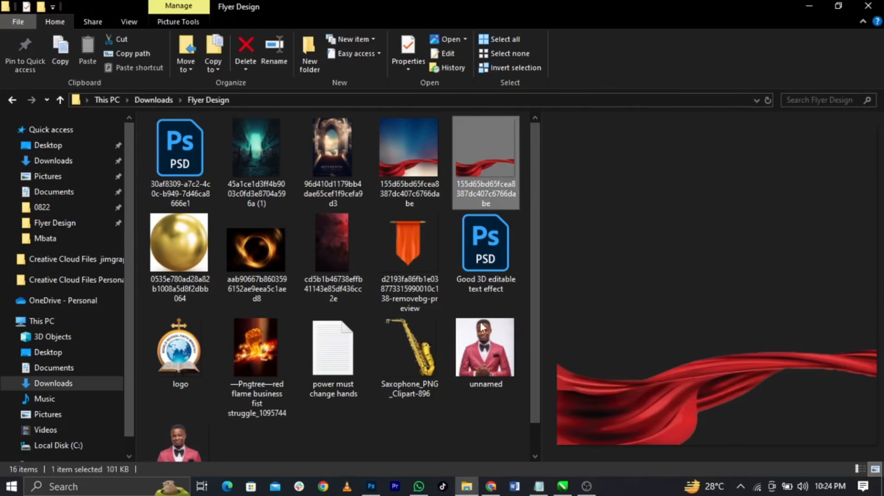
# Compare the dark- and white-background portraits, leaving the dark-background one previewed
pyautogui.scroll(-1, 416, 256)
pyautogui.click(157, 430)
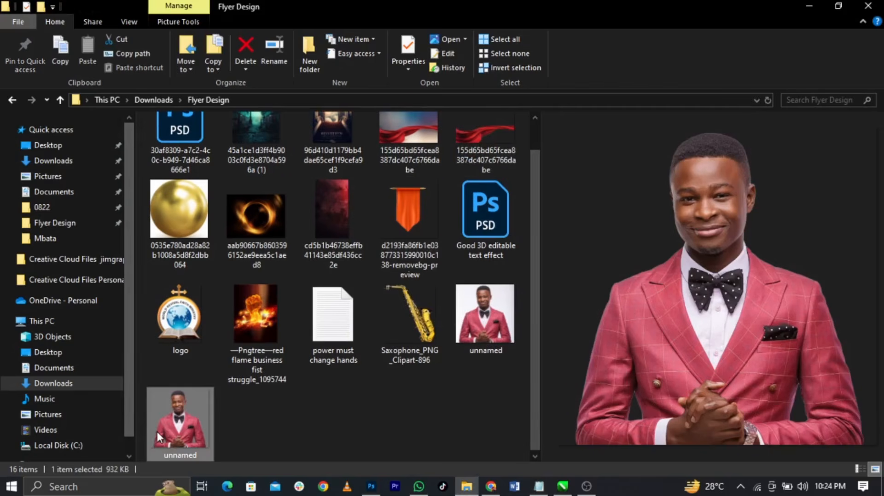
pyautogui.click(469, 343)
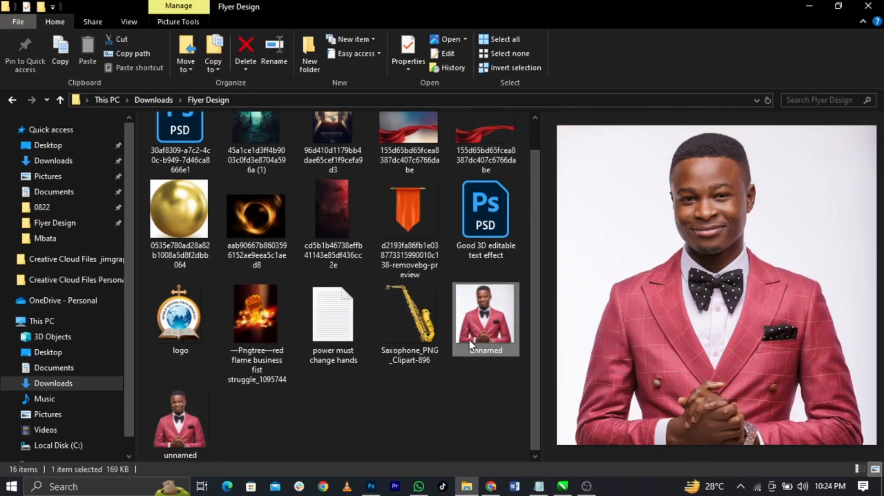
pyautogui.click(187, 430)
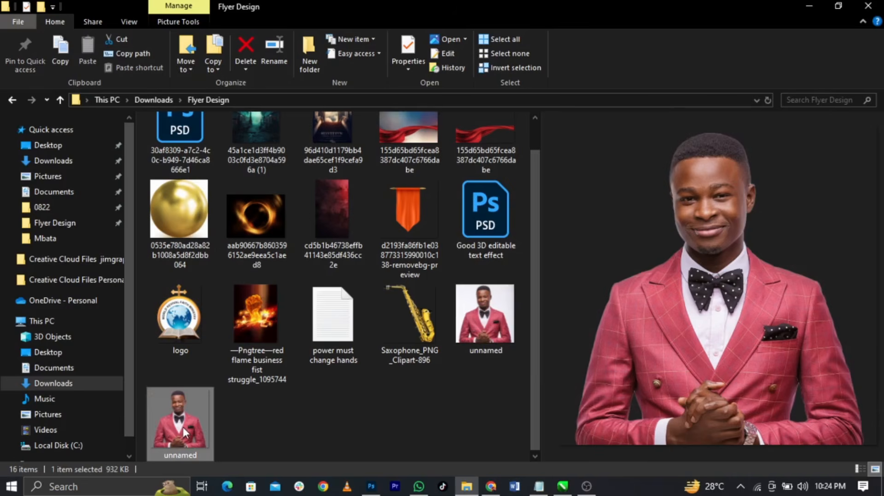
pyautogui.click(476, 326)
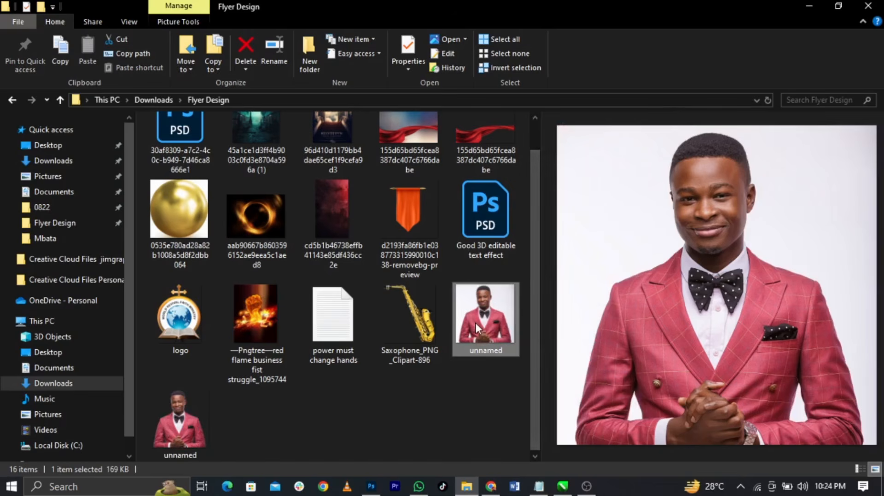
pyautogui.click(189, 426)
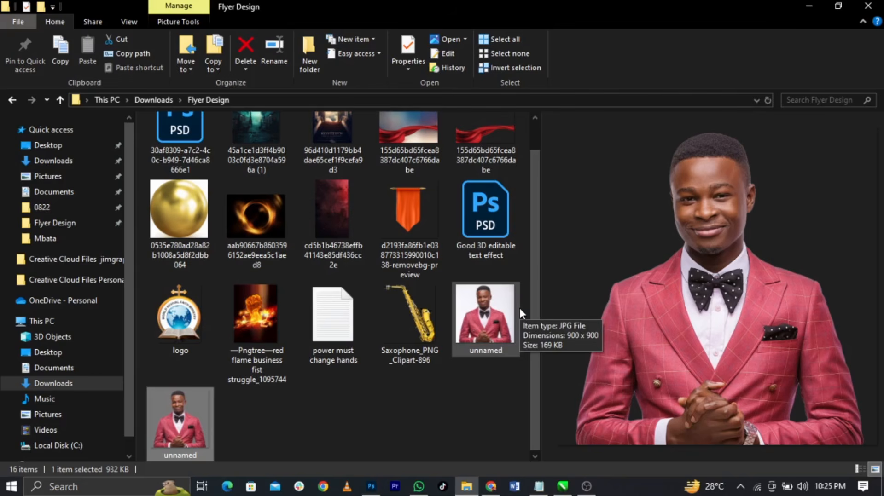
# Close the WhatsApp notification and return to the CorelDRAW welcome screen
pyautogui.scroll(1, 518, 306)
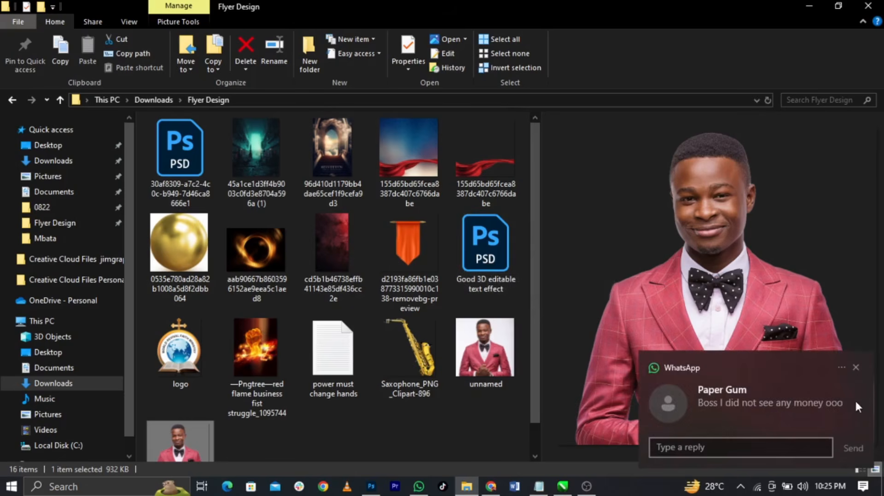
pyautogui.click(855, 368)
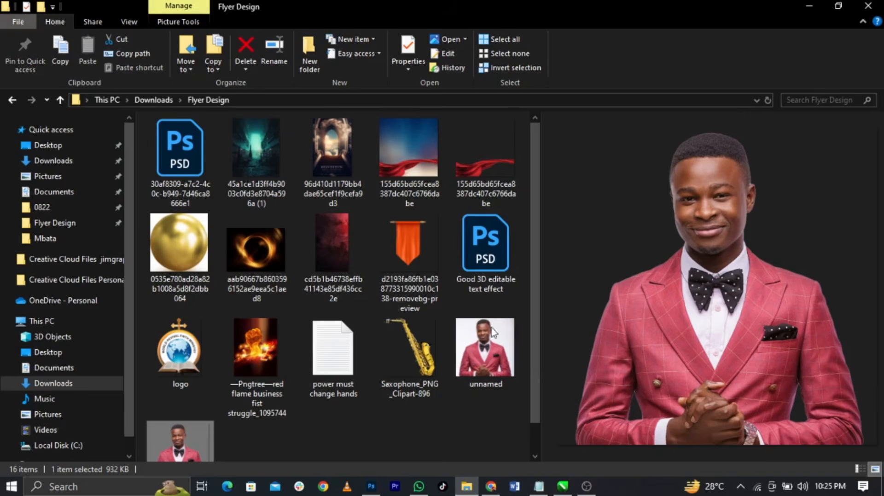
pyautogui.click(563, 486)
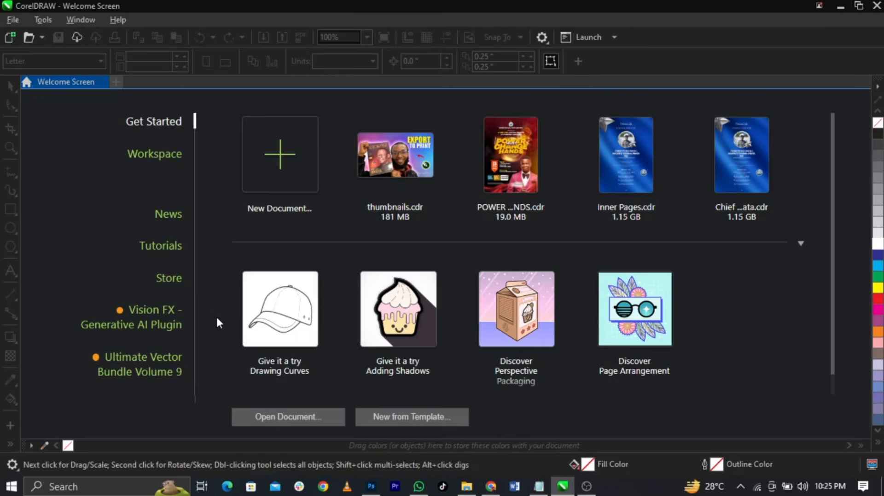
# Create a new document, keeping inches and the default 8.5 × 11 in Letter page
pyautogui.click(291, 161)
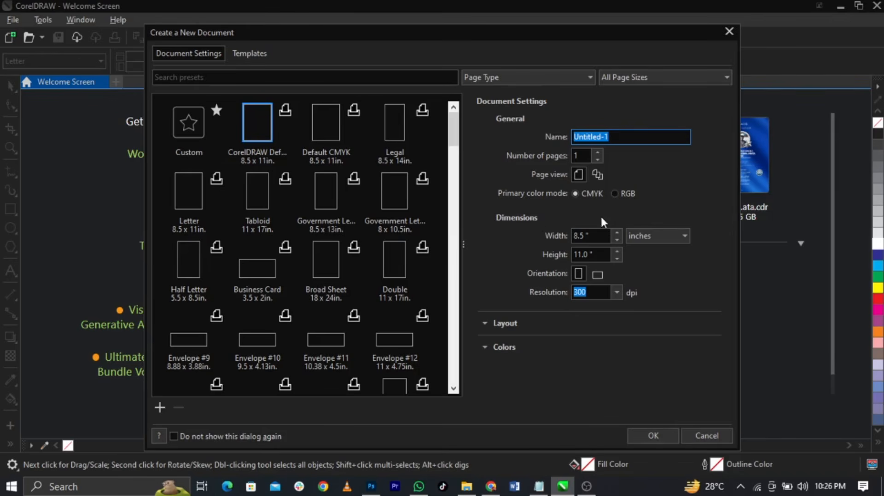
pyautogui.click(637, 234)
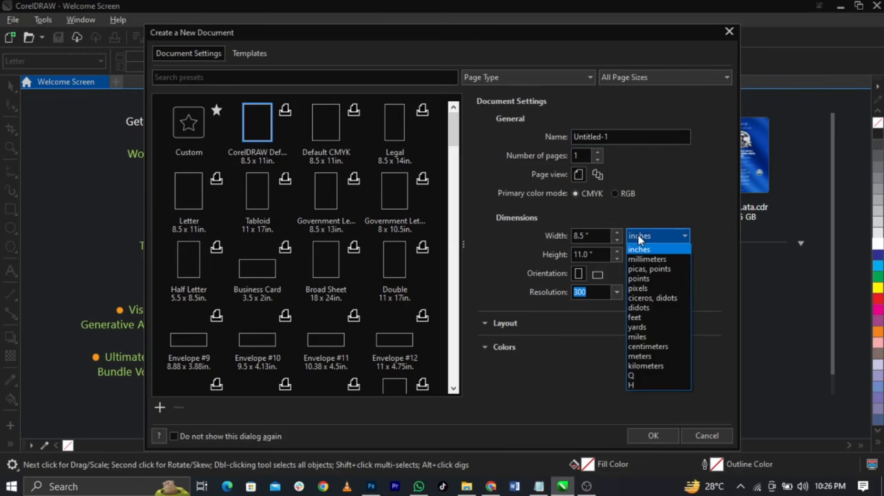
pyautogui.click(638, 238)
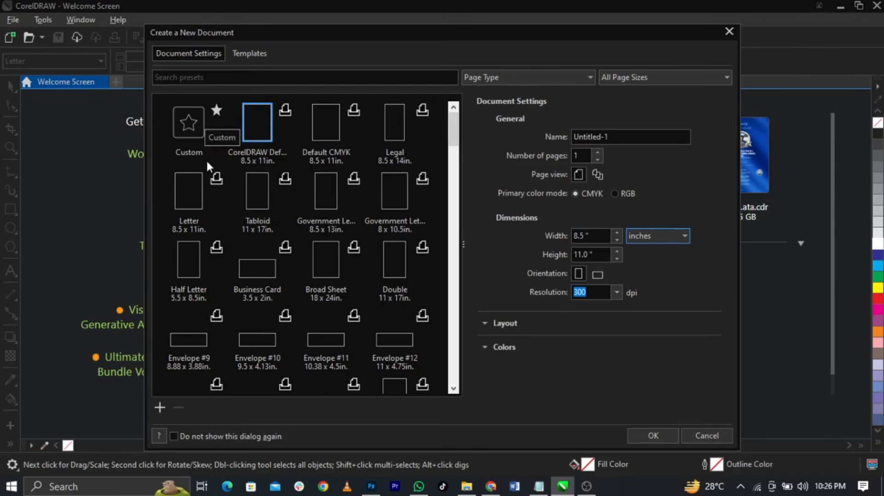
pyautogui.click(648, 77)
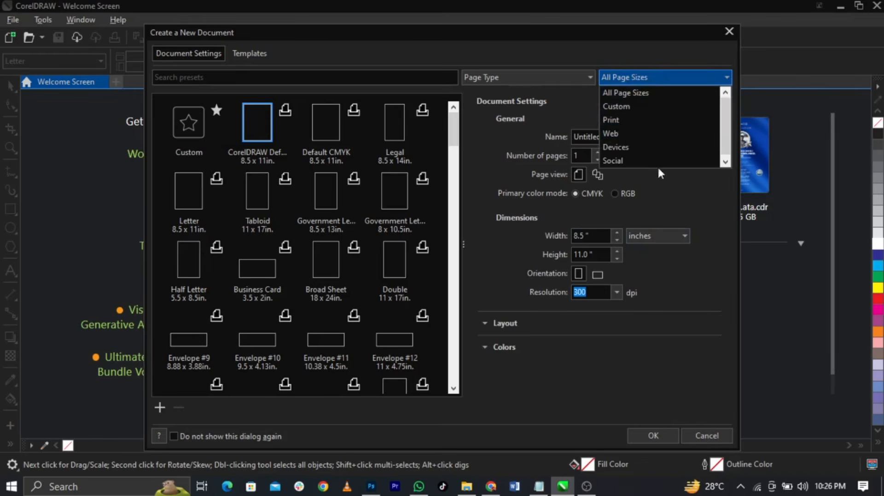
pyautogui.click(645, 93)
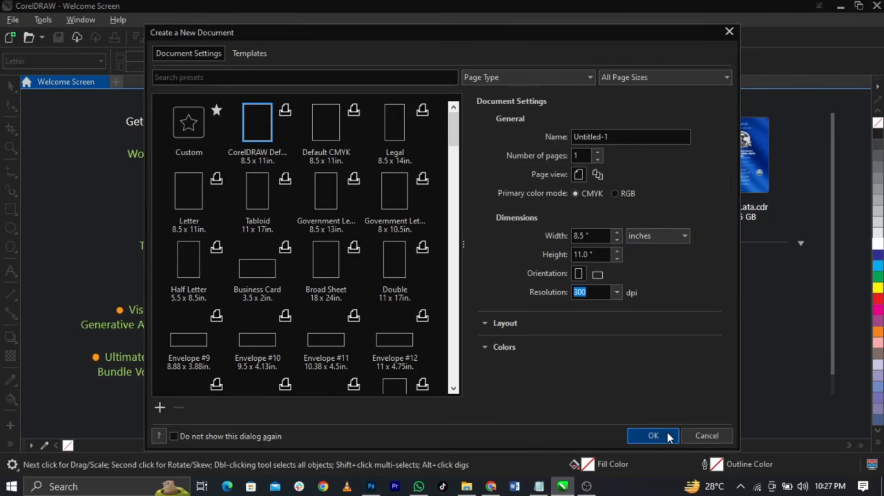
pyautogui.scroll(-20, 268, 240)
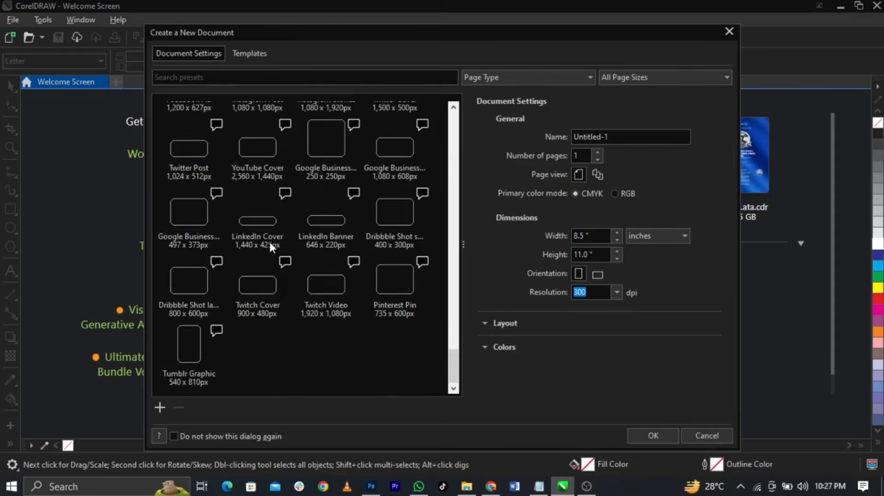
pyautogui.scroll(20, 270, 244)
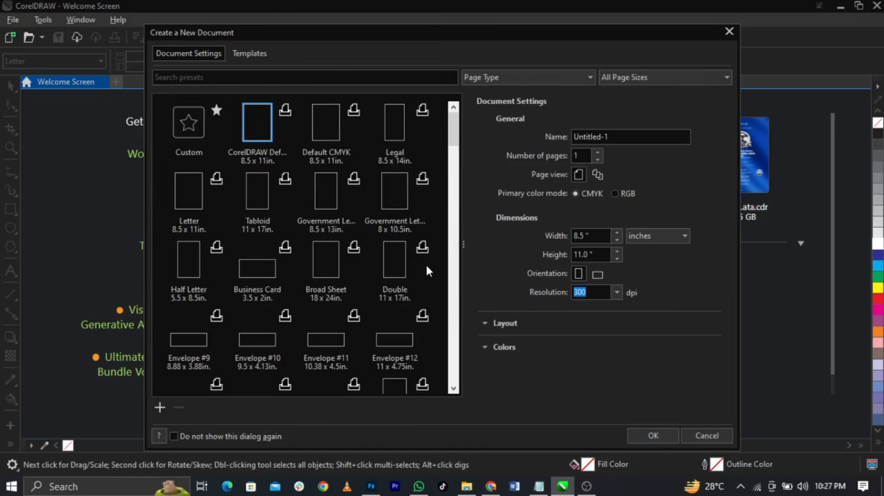
pyautogui.click(653, 436)
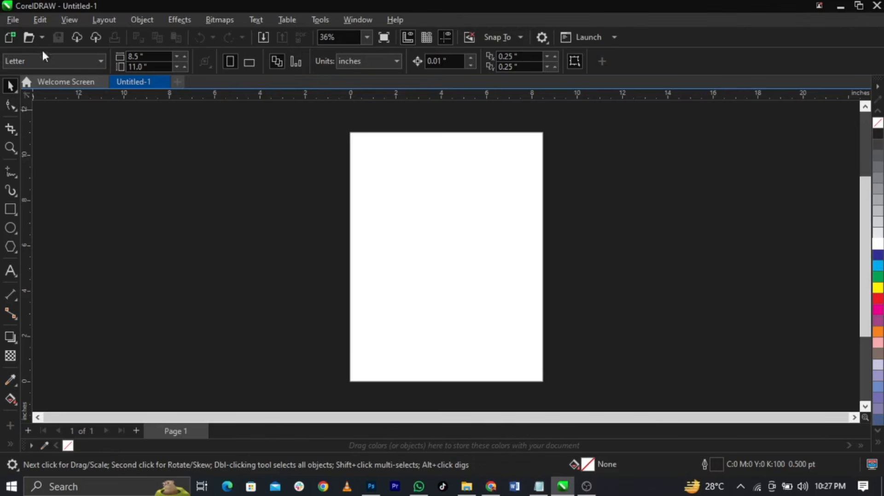
# Set the page size to A5 and fit the whole page in view
pyautogui.click(77, 61)
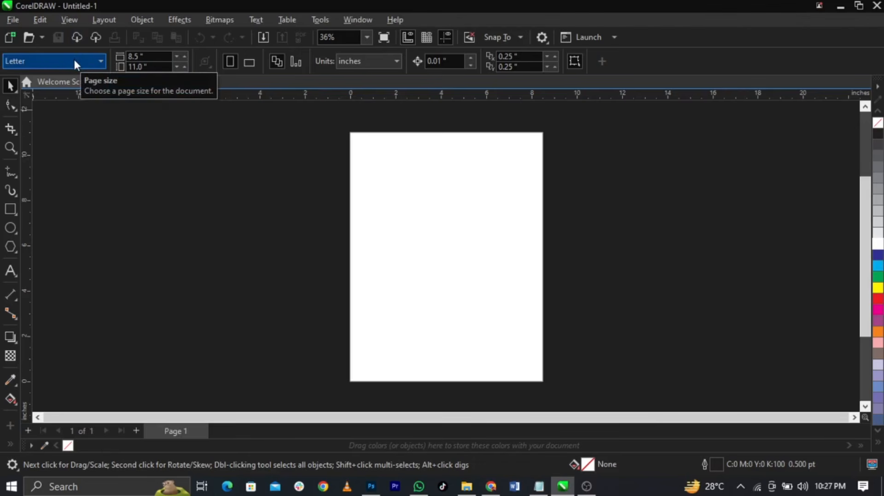
pyautogui.click(74, 59)
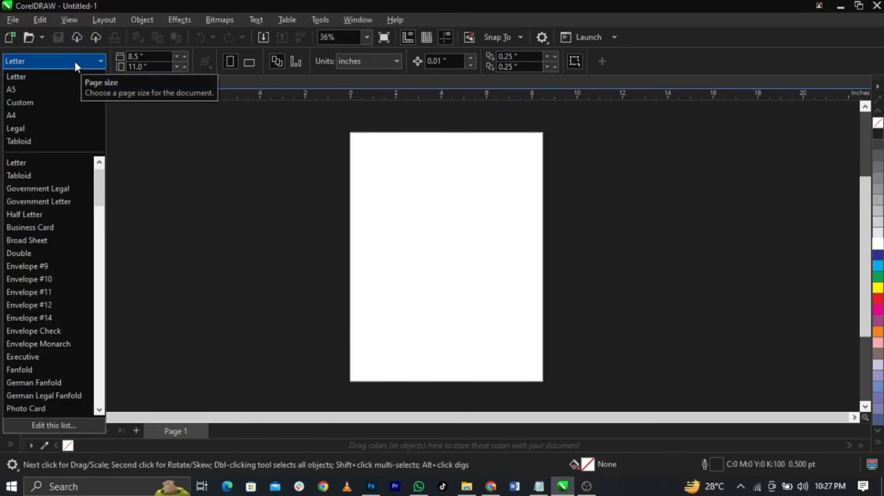
pyautogui.click(42, 90)
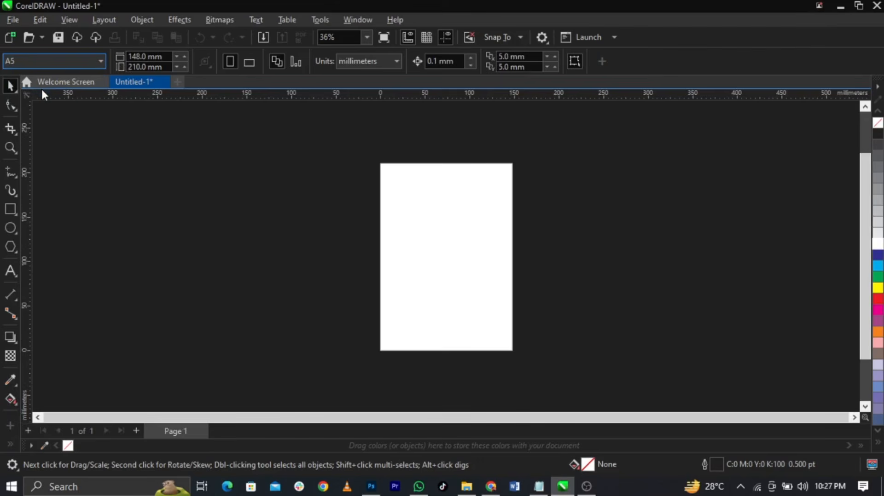
pyautogui.hotkey('shift', 'F4')
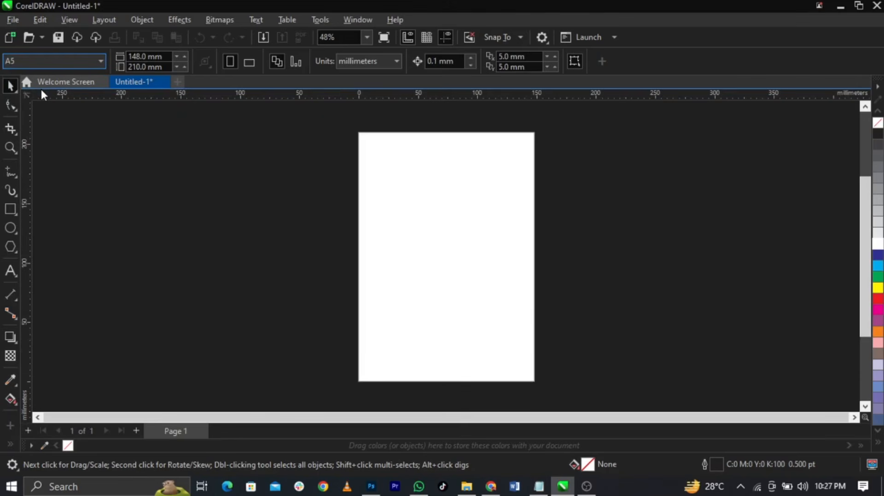
# Switch units to inches and add a rectangle exactly covering the page
pyautogui.click(359, 64)
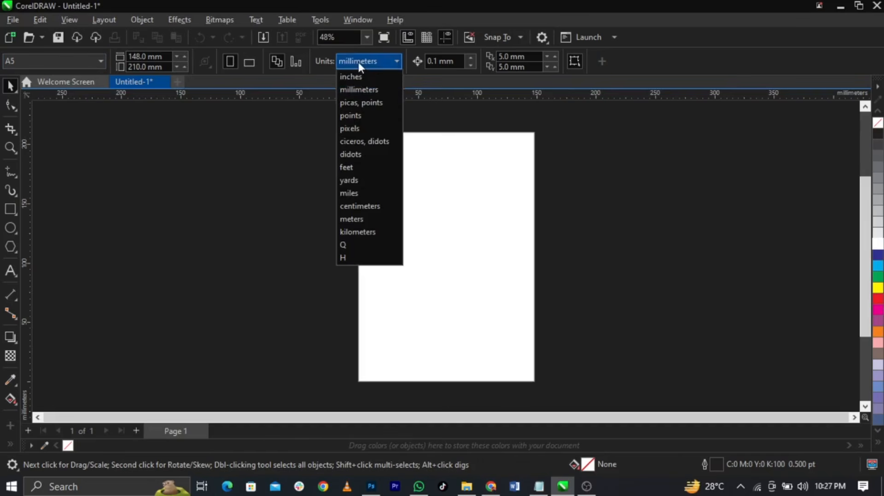
pyautogui.click(361, 75)
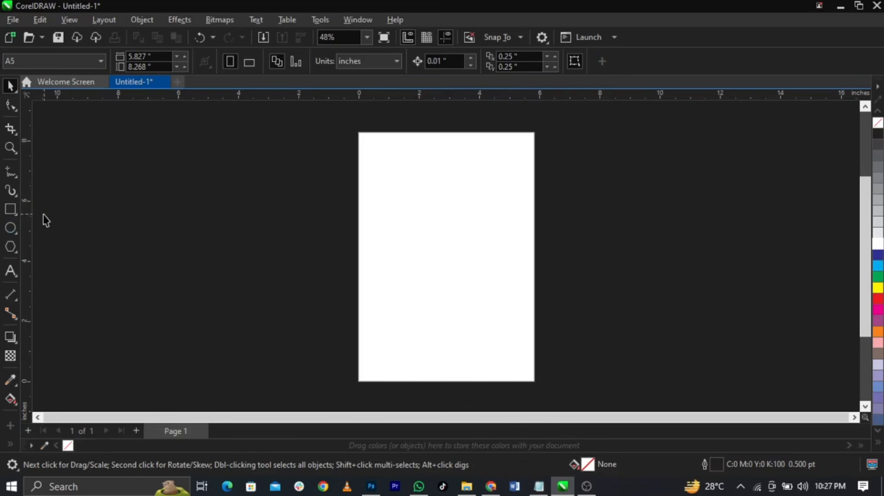
pyautogui.doubleClick(14, 208)
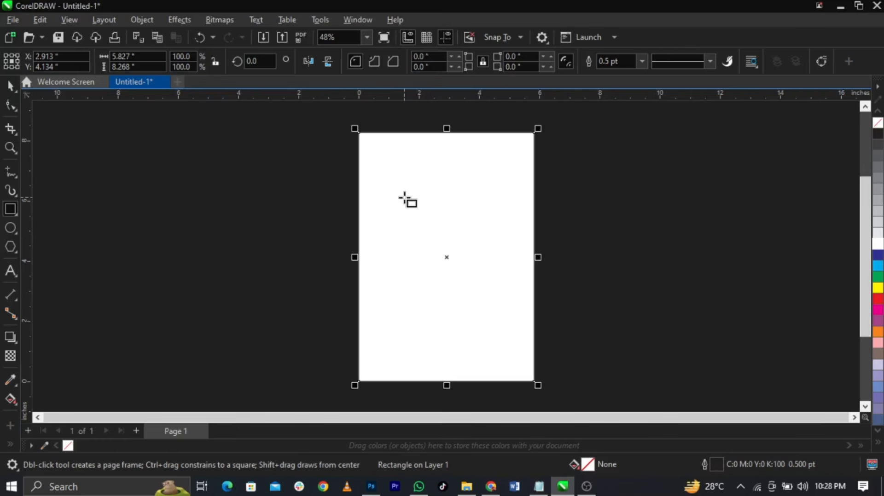
# Nudge the page-sized rectangle slightly right and down and remove its outline
pyautogui.press('space')
pyautogui.moveTo(404, 198); pyautogui.dragTo(399, 183)
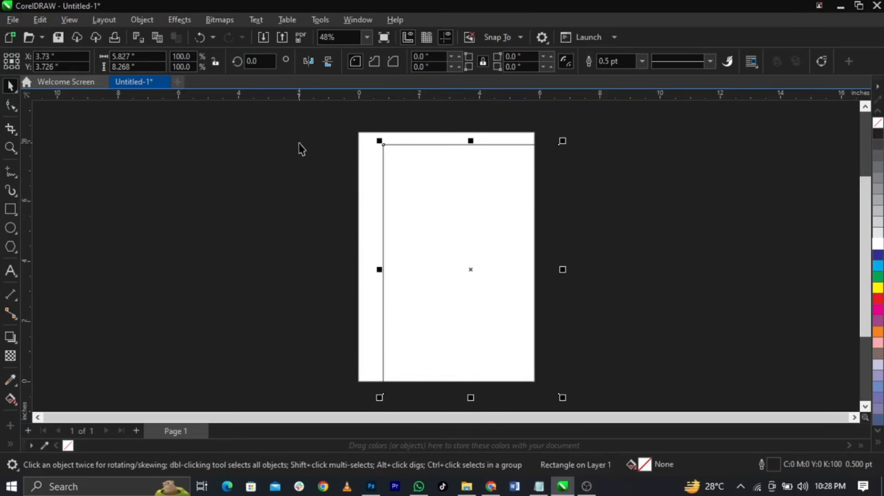
pyautogui.click(9, 212)
pyautogui.rightClick(878, 124)
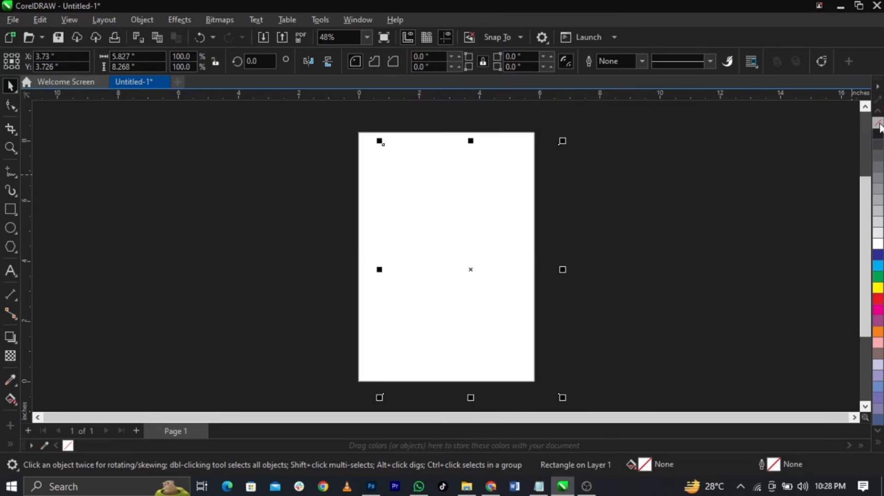
# Centre the blank rectangle on the page with P and bring up the File menu
pyautogui.press('p')
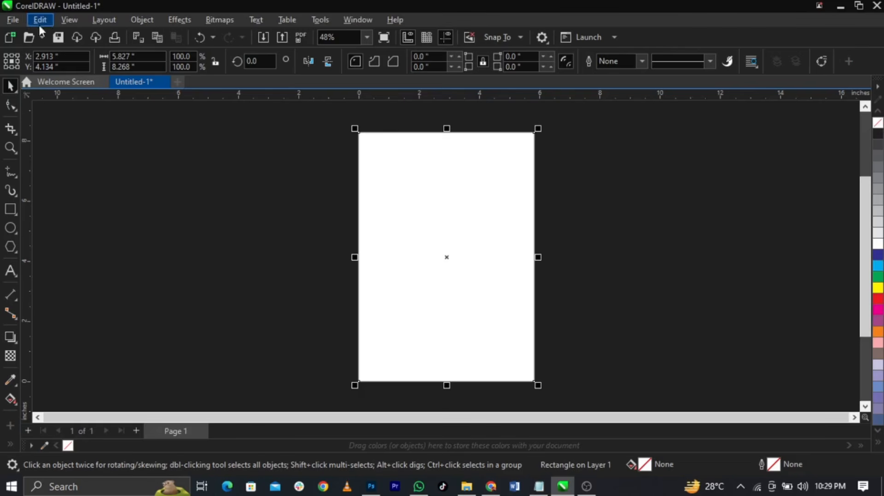
pyautogui.click(14, 20)
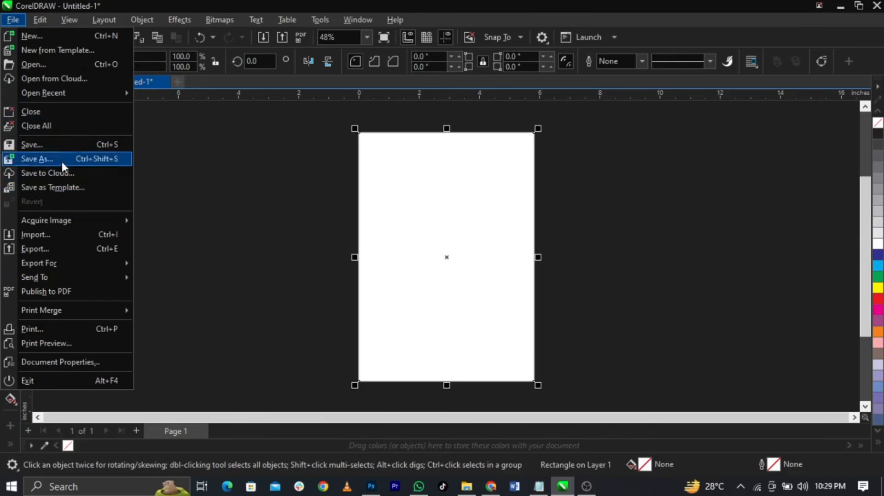
# Start an import and browse to the Downloads > Flyer Design folder
pyautogui.click(71, 233)
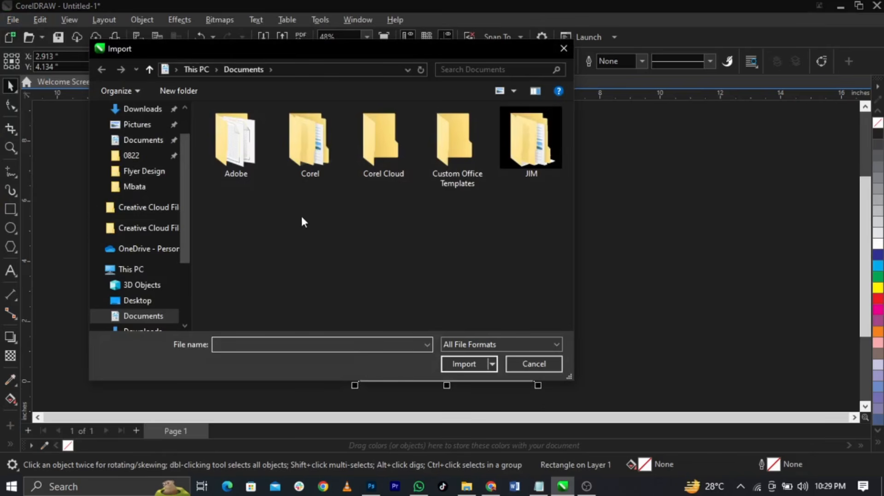
pyautogui.scroll(1, 138, 248)
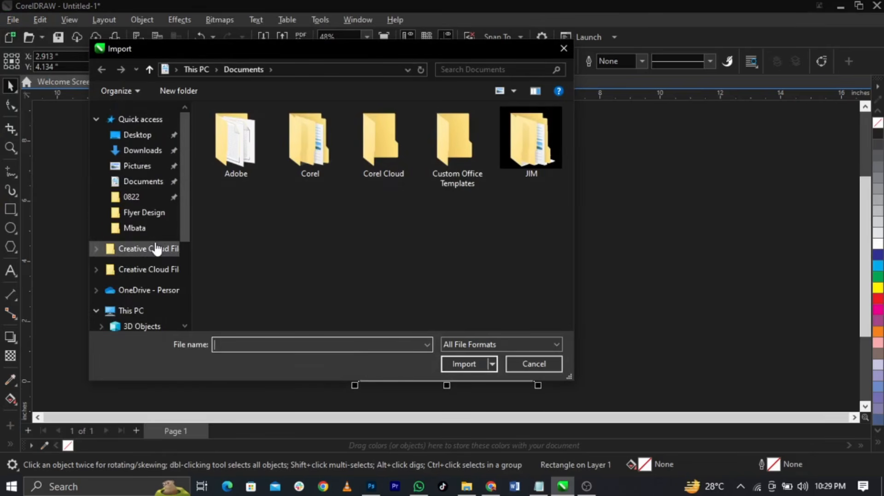
pyautogui.click(137, 156)
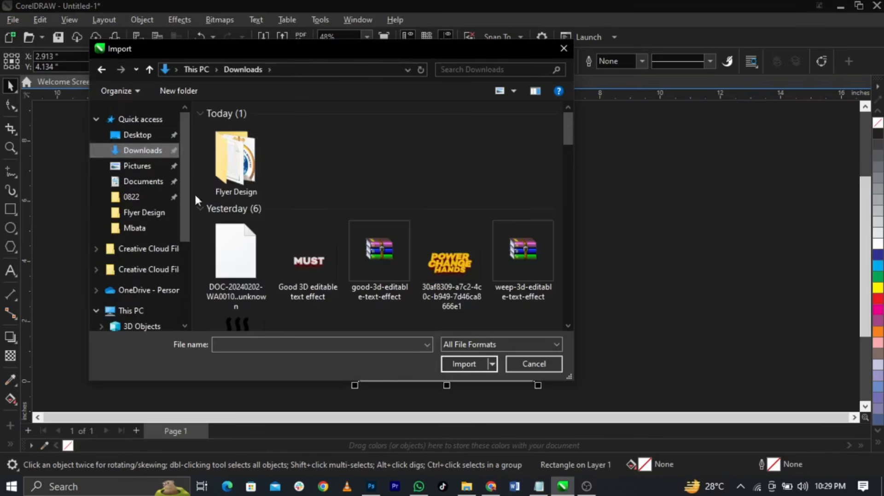
pyautogui.doubleClick(235, 181)
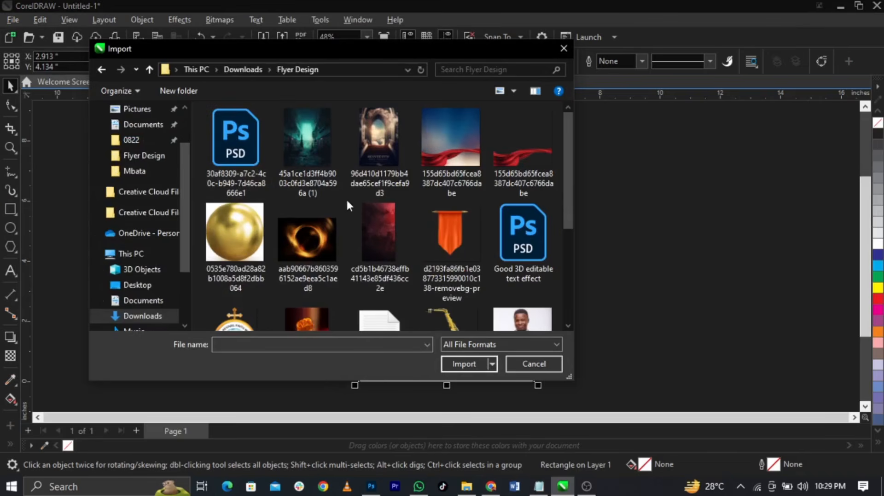
# Select the red ribbon, gold ball, fire ring, dark red background and orange banner images
pyautogui.click(308, 138)
pyautogui.keyDown('ctrl'); pyautogui.click(363, 146); pyautogui.keyUp('ctrl')
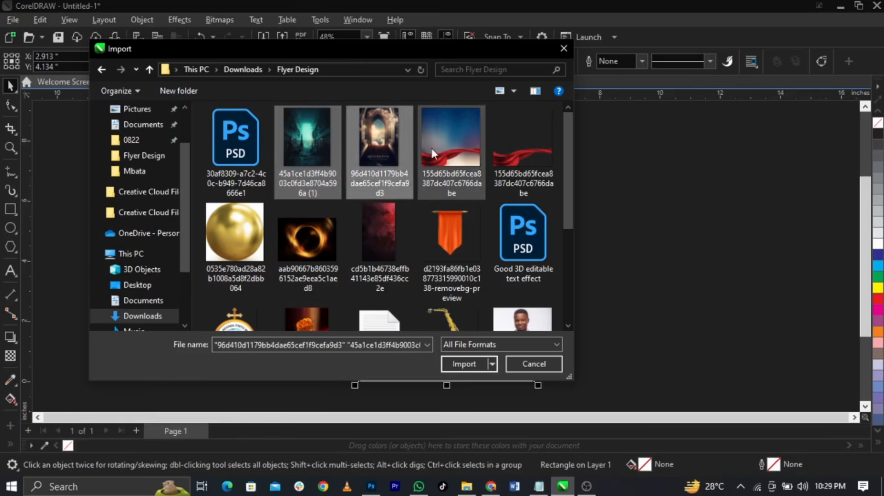
pyautogui.keyDown('ctrl'); pyautogui.click(433, 146); pyautogui.keyUp('ctrl')
pyautogui.keyDown('ctrl'); pyautogui.click(477, 156); pyautogui.keyUp('ctrl')
pyautogui.keyDown('ctrl'); pyautogui.click(508, 159); pyautogui.keyUp('ctrl')
pyautogui.keyDown('ctrl'); pyautogui.click(239, 239); pyautogui.keyUp('ctrl')
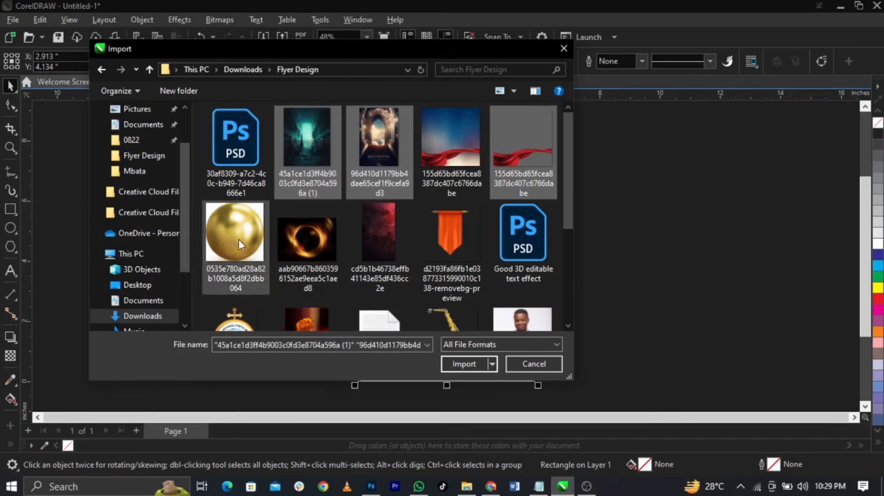
pyautogui.keyDown('ctrl'); pyautogui.click(313, 246); pyautogui.keyUp('ctrl')
pyautogui.keyDown('ctrl'); pyautogui.click(395, 251); pyautogui.keyUp('ctrl')
pyautogui.keyDown('ctrl'); pyautogui.click(437, 257); pyautogui.keyUp('ctrl')
pyautogui.scroll(-1, 386, 247)
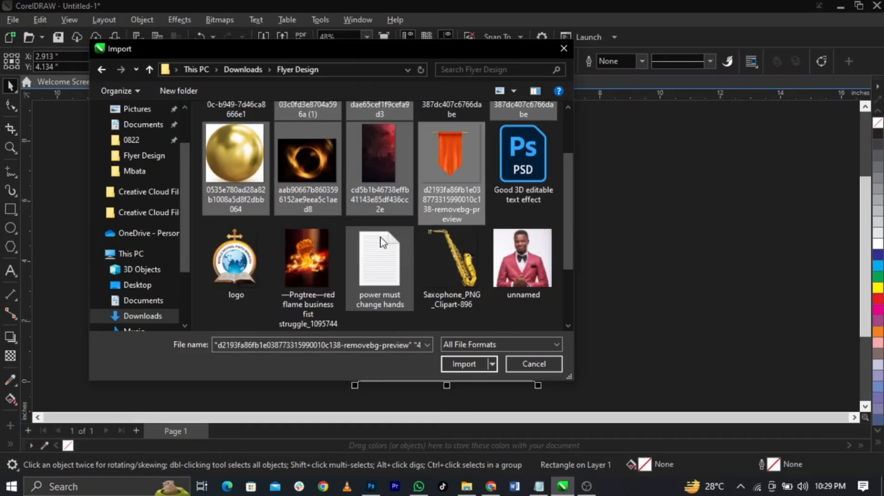
# Add the logo, flame fist, saxophone and photo of the man to the selection
pyautogui.keyDown('ctrl'); pyautogui.click(262, 252); pyautogui.keyUp('ctrl')
pyautogui.keyDown('ctrl'); pyautogui.click(313, 262); pyautogui.keyUp('ctrl')
pyautogui.keyDown('ctrl'); pyautogui.click(447, 271); pyautogui.keyUp('ctrl')
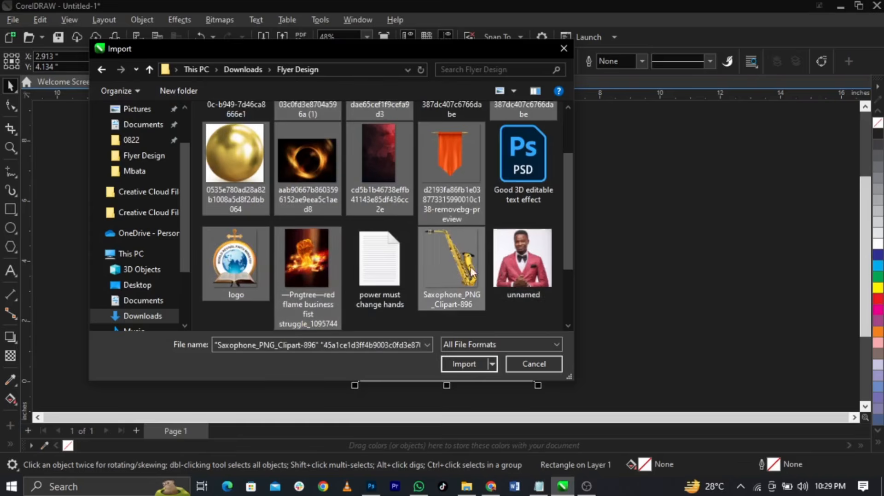
pyautogui.scroll(-1, 448, 266)
pyautogui.keyDown('ctrl'); pyautogui.click(261, 284); pyautogui.keyUp('ctrl')
pyautogui.scroll(3, 342, 273)
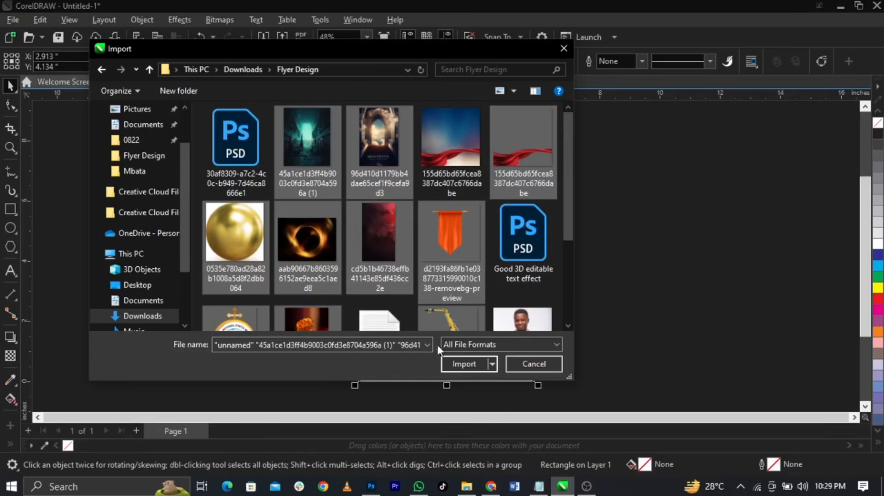
# Import the chosen images and place each one to the left of the page
pyautogui.click(458, 369)
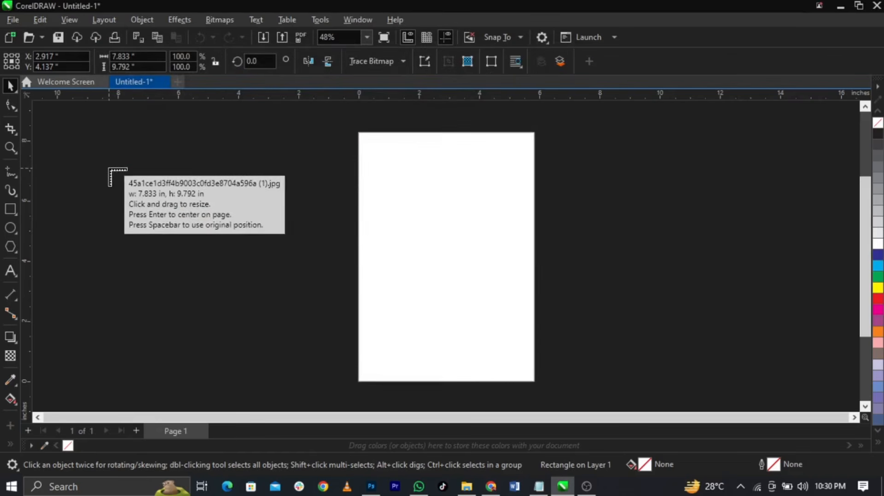
pyautogui.moveTo(127, 177); pyautogui.dragTo(180, 243)
pyautogui.moveTo(135, 223); pyautogui.dragTo(242, 290)
pyautogui.moveTo(211, 210); pyautogui.dragTo(264, 263)
pyautogui.moveTo(219, 193); pyautogui.dragTo(281, 278)
pyautogui.moveTo(200, 164); pyautogui.dragTo(248, 211)
pyautogui.moveTo(79, 211); pyautogui.dragTo(171, 372)
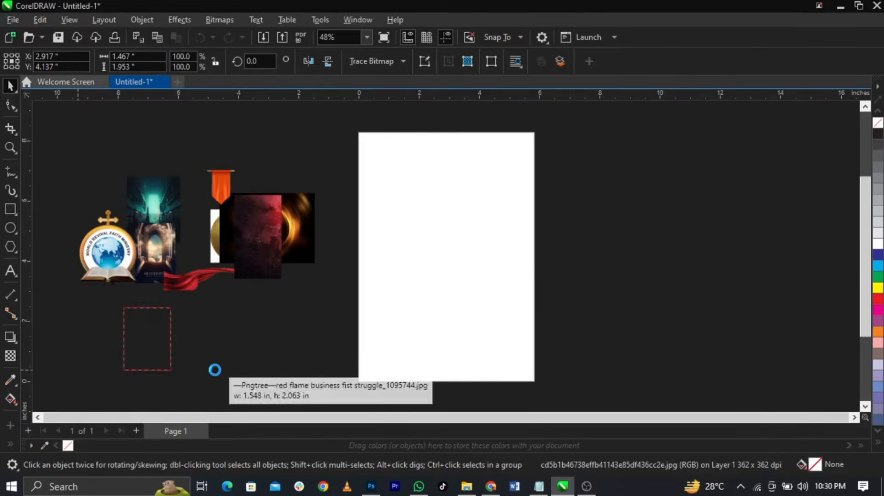
pyautogui.moveTo(207, 301); pyautogui.dragTo(256, 355)
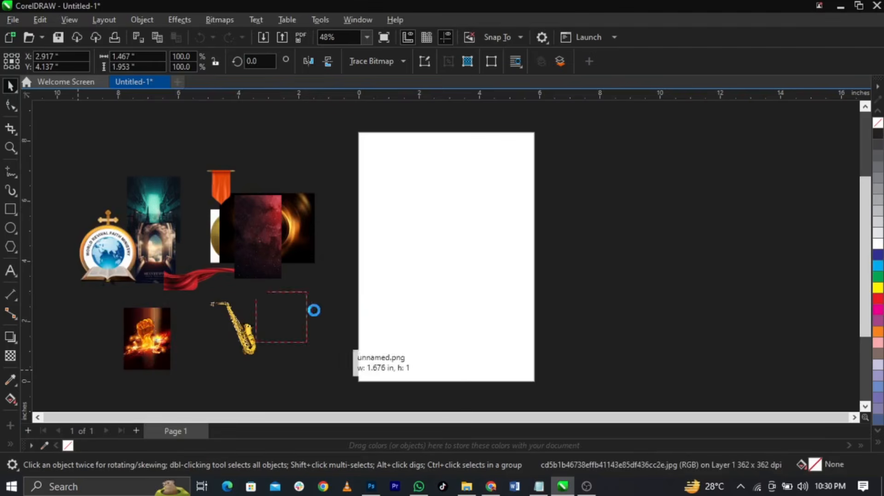
pyautogui.moveTo(312, 310); pyautogui.dragTo(249, 285)
# Rearrange the pile, separating the dark red, fire ring, banner and gold ball images
pyautogui.click(278, 286)
pyautogui.moveTo(262, 257); pyautogui.dragTo(278, 187)
pyautogui.moveTo(289, 251); pyautogui.dragTo(295, 292)
pyautogui.moveTo(219, 201); pyautogui.dragTo(196, 227)
pyautogui.click(399, 269)
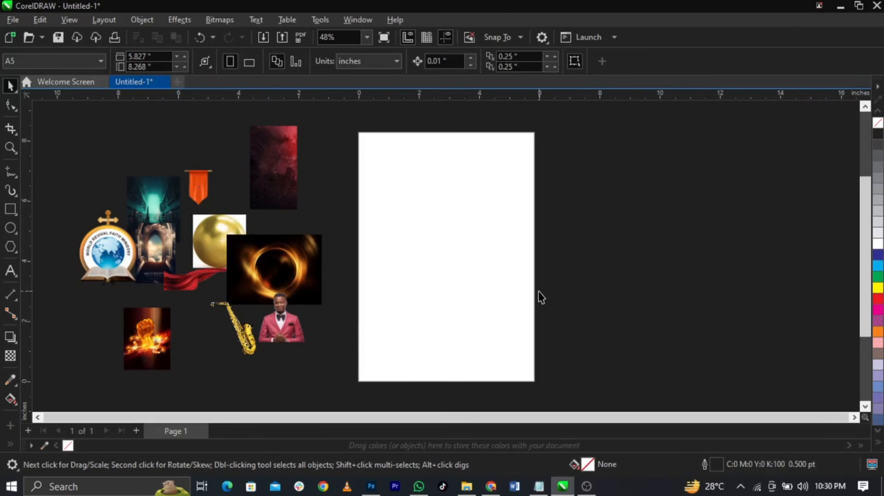
# Move the dark red starry image onto the page and enlarge it to 4.414 × 7.842 inches
pyautogui.moveTo(269, 199); pyautogui.dragTo(381, 268)
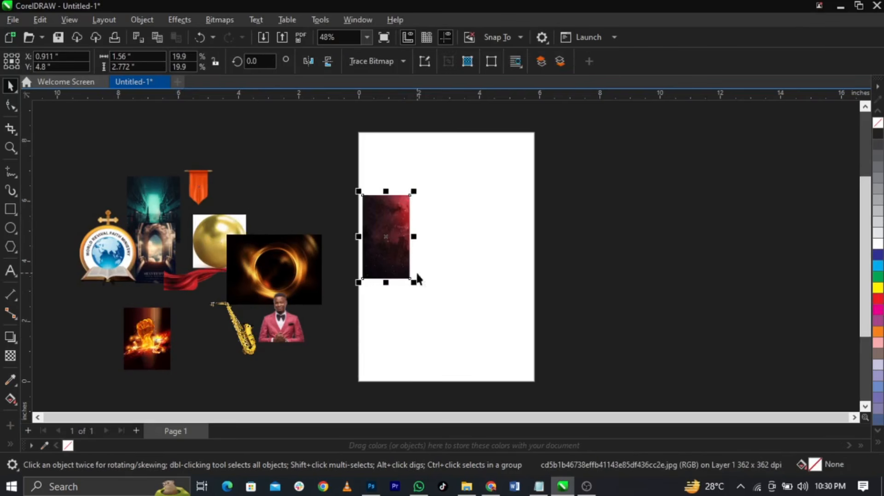
pyautogui.moveTo(414, 191); pyautogui.dragTo(456, 116)
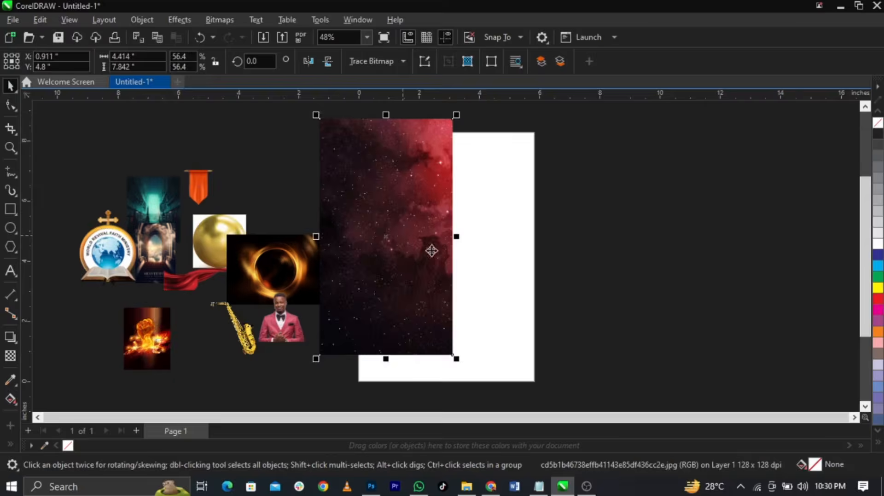
pyautogui.moveTo(403, 240); pyautogui.dragTo(466, 262)
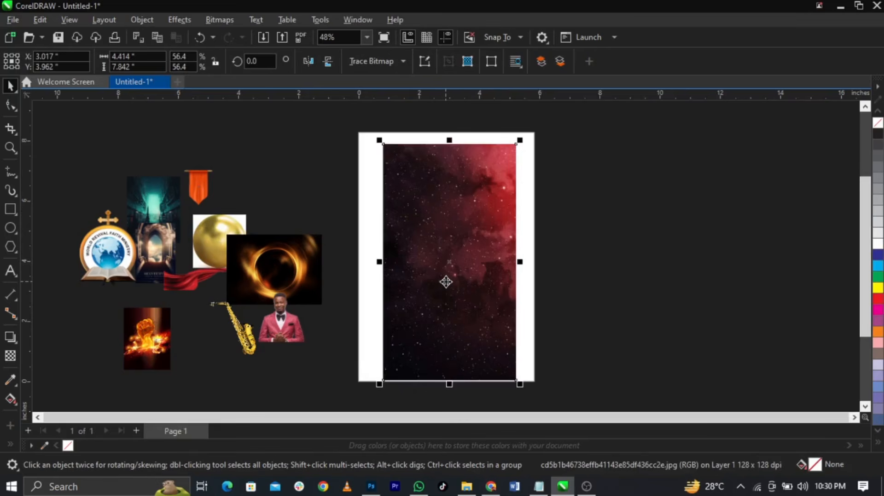
# Apply a Gaussian Blur of radius 15.7 pixels to the red starry background, then nudge it right
pyautogui.click(177, 24)
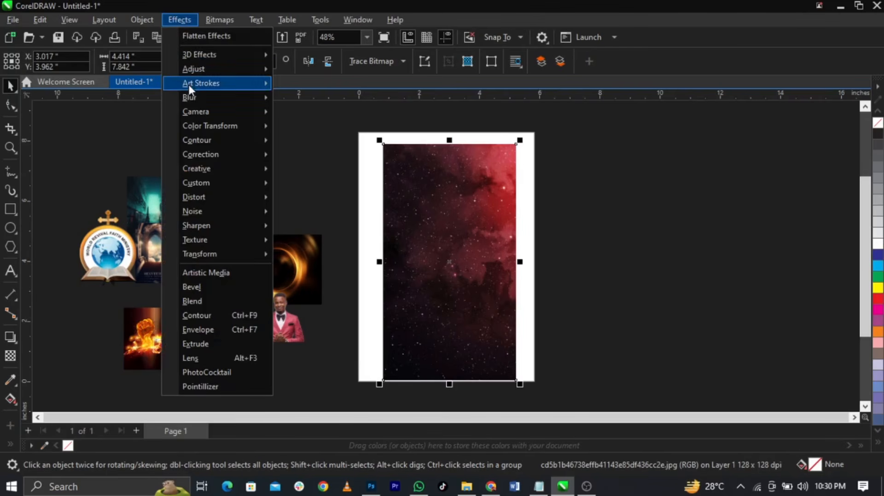
pyautogui.moveTo(198, 94)
pyautogui.click(321, 143)
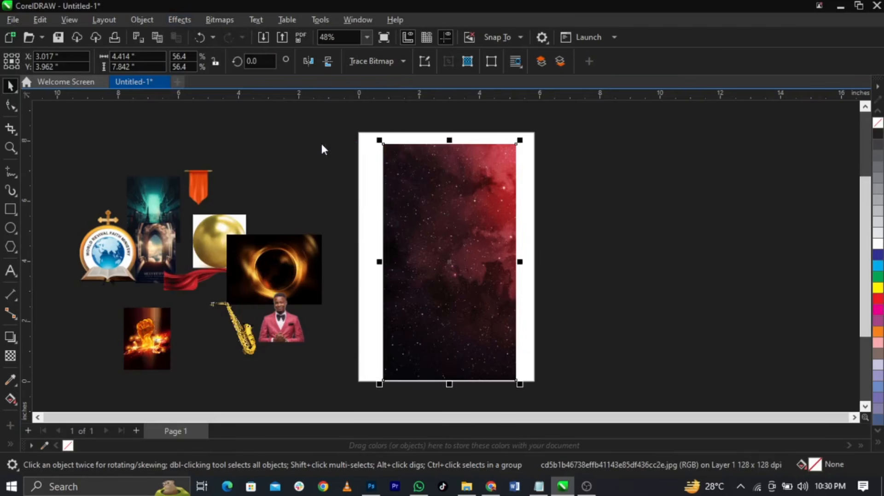
pyautogui.moveTo(404, 189); pyautogui.dragTo(596, 146)
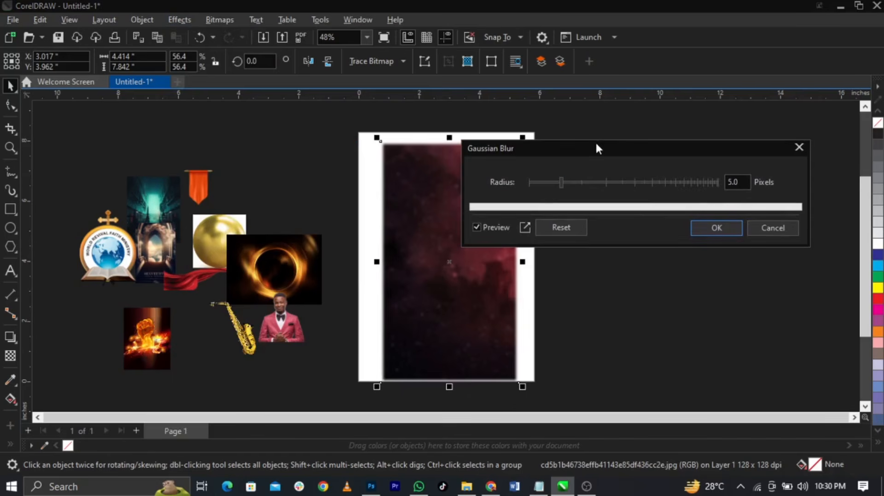
pyautogui.click(596, 182)
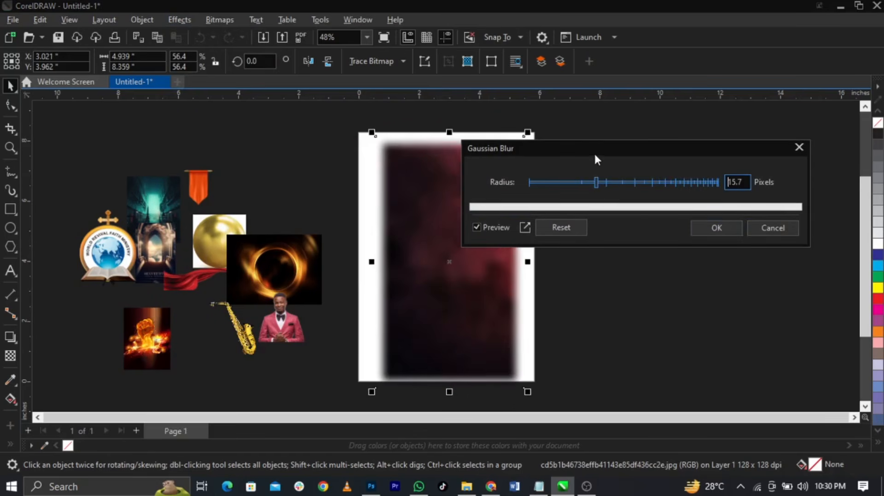
pyautogui.moveTo(594, 152); pyautogui.dragTo(629, 136)
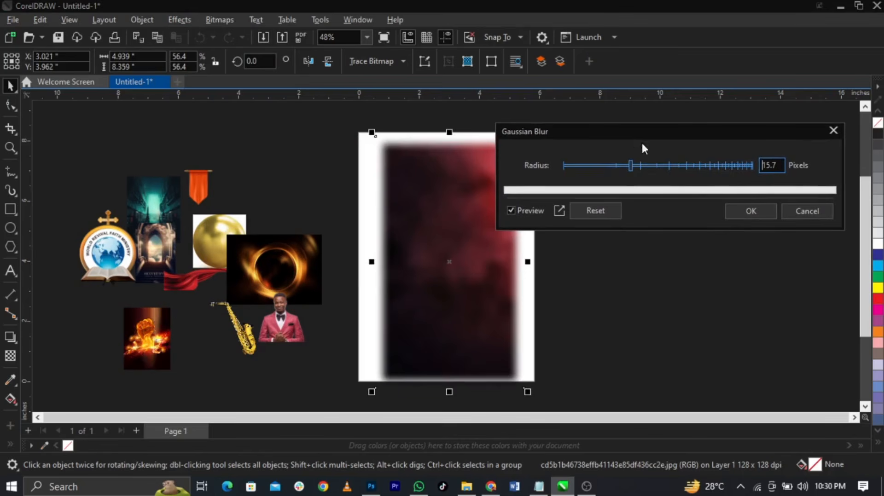
pyautogui.click(751, 211)
pyautogui.moveTo(398, 257); pyautogui.dragTo(420, 251)
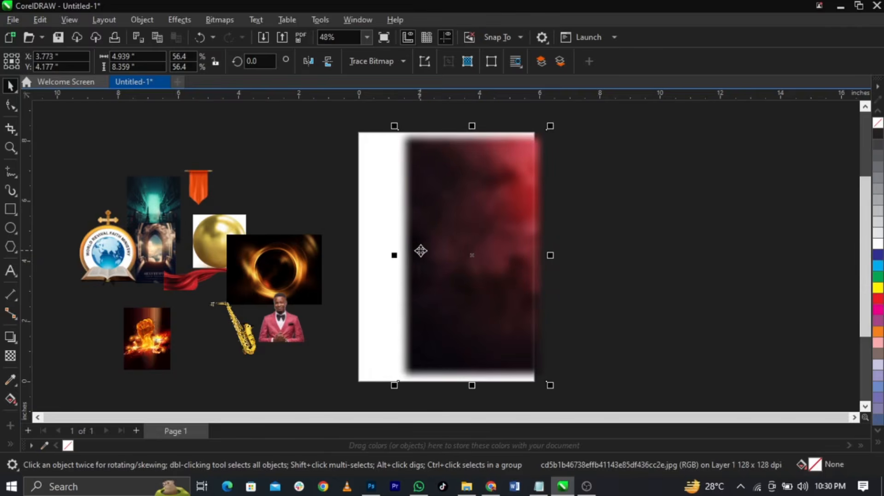
# Start a PowerClip on the blurred image, then reselect the red and fire ring images
pyautogui.rightClick(420, 251)
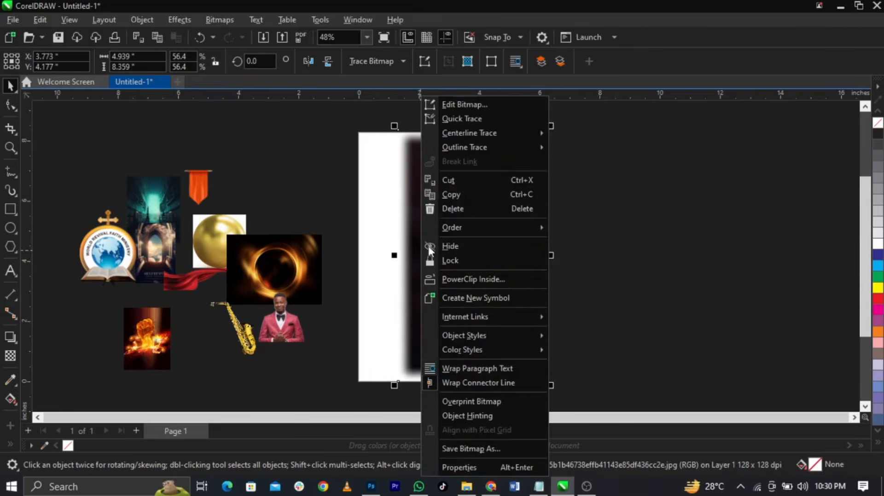
pyautogui.click(448, 278)
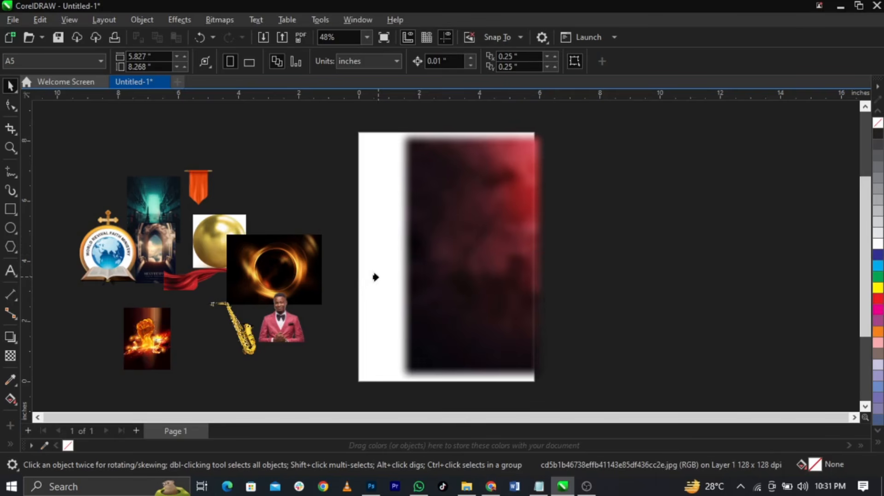
pyautogui.press('F6')
pyautogui.press('space')
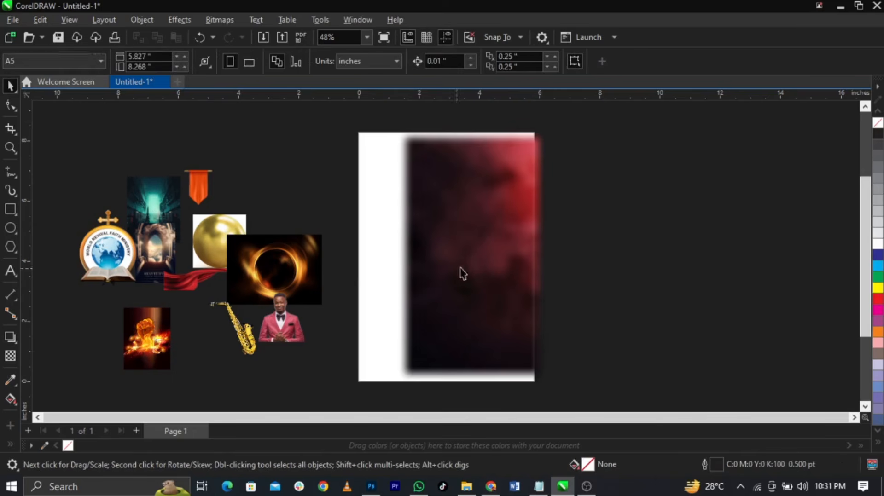
pyautogui.click(471, 262)
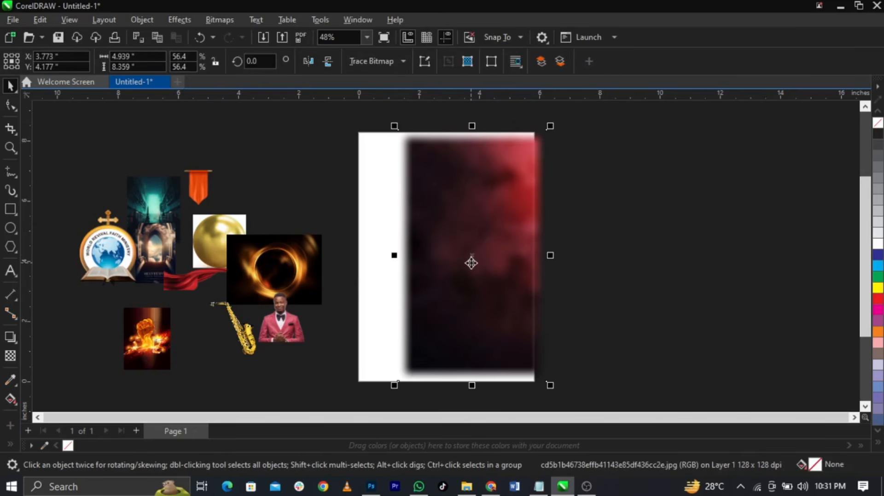
pyautogui.click(285, 267)
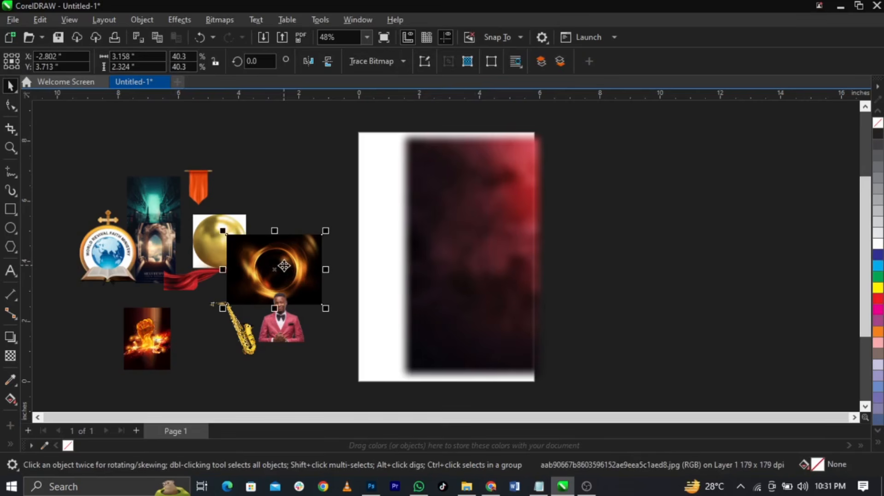
# Move the red smoky image over the page and PowerClip it inside the white page rectangle
pyautogui.moveTo(425, 278); pyautogui.dragTo(526, 281)
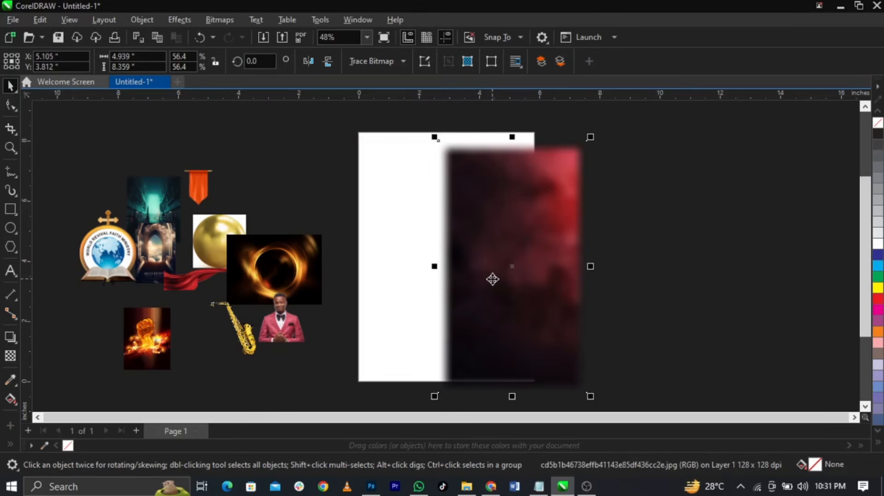
pyautogui.rightClick(492, 279)
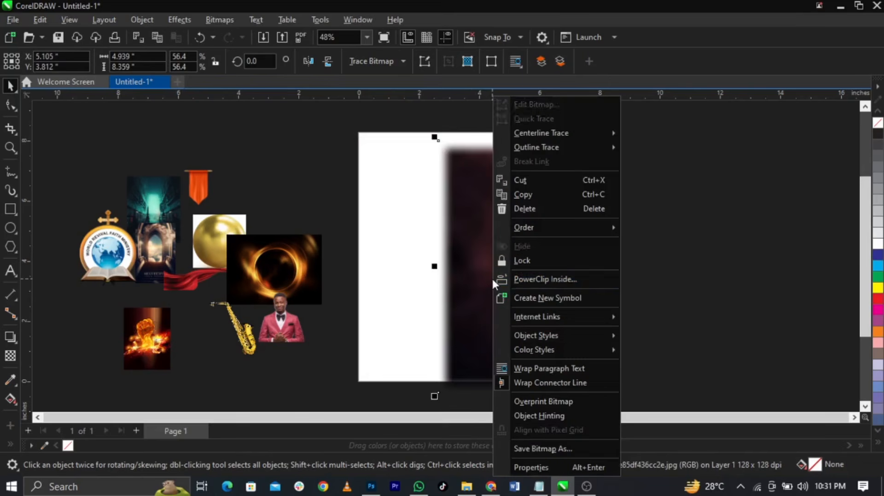
pyautogui.click(514, 280)
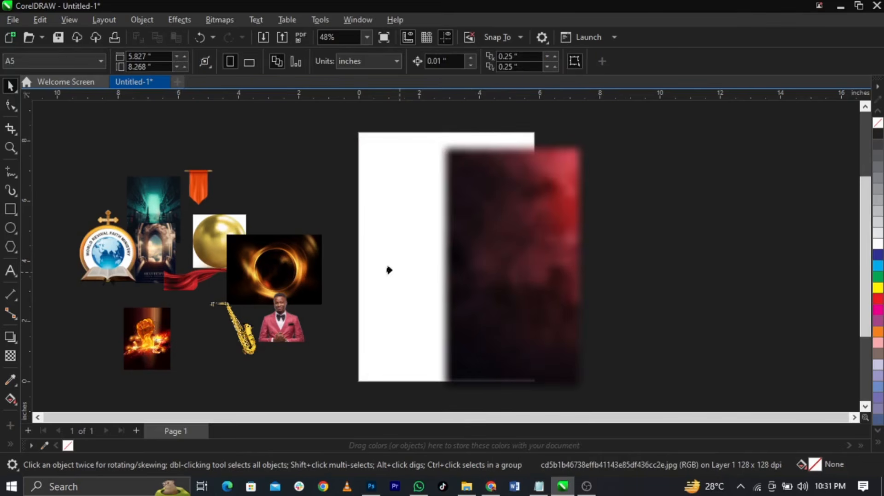
pyautogui.click(385, 268)
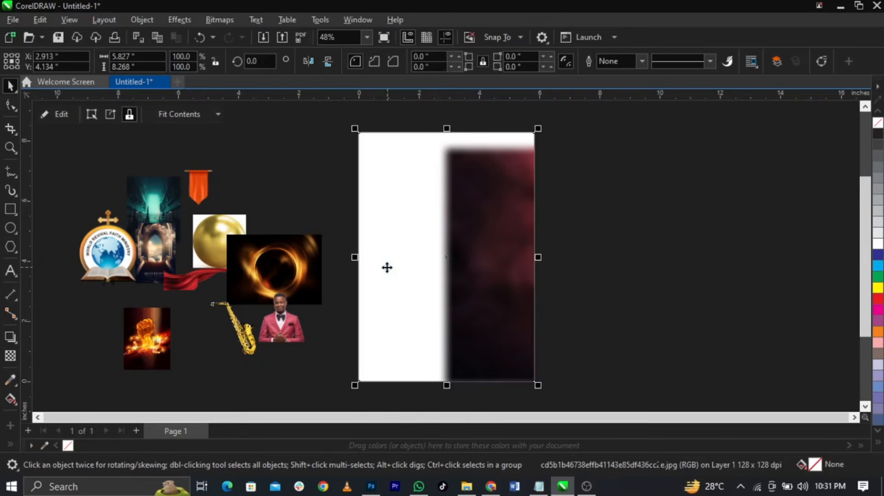
# Edit the PowerClip and scale the red image to 8.482 × 14.356 in to fill the page
pyautogui.rightClick(443, 311)
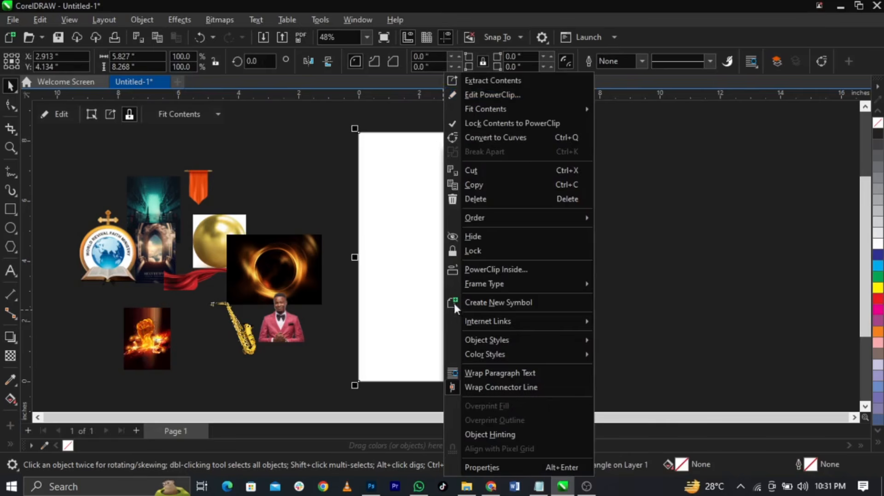
pyautogui.click(541, 94)
pyautogui.moveTo(541, 234); pyautogui.dragTo(451, 208)
pyautogui.scroll(-1, 453, 209)
pyautogui.moveTo(485, 307); pyautogui.dragTo(520, 366)
pyautogui.moveTo(460, 249); pyautogui.dragTo(482, 277)
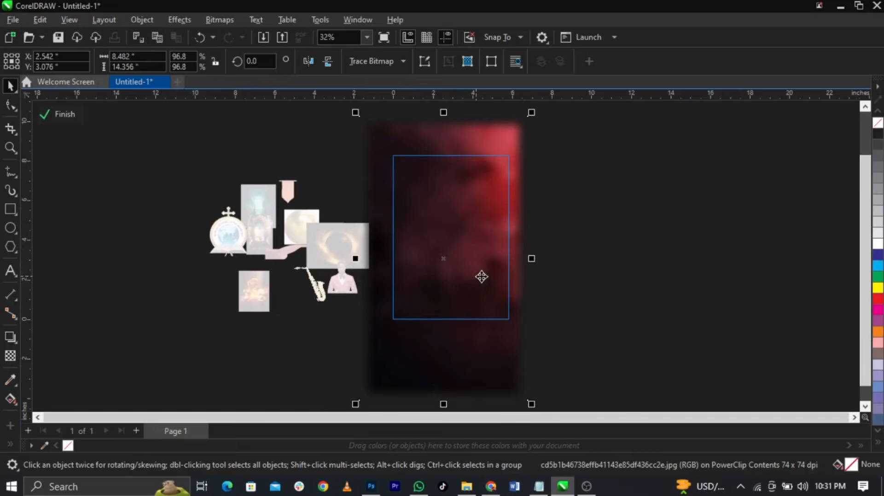
pyautogui.click(70, 114)
pyautogui.press('Escape')
pyautogui.scroll(3, 505, 203)
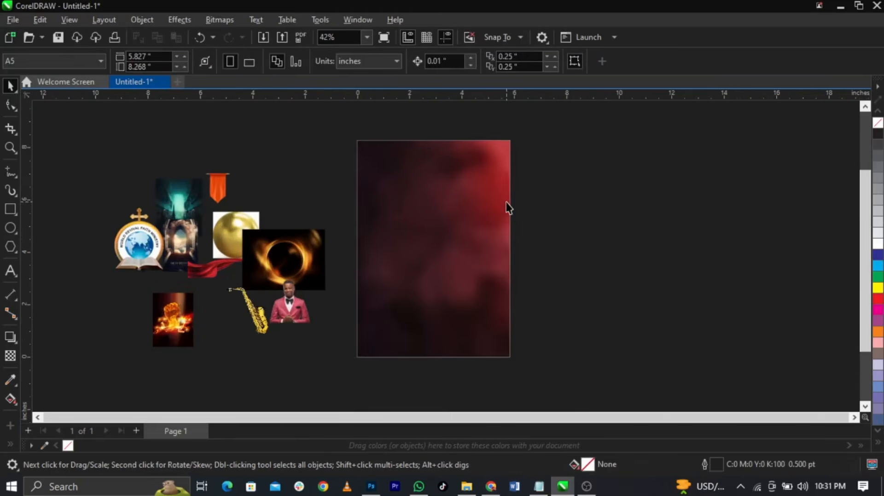
pyautogui.scroll(2, 414, 282)
pyautogui.scroll(1, 448, 216)
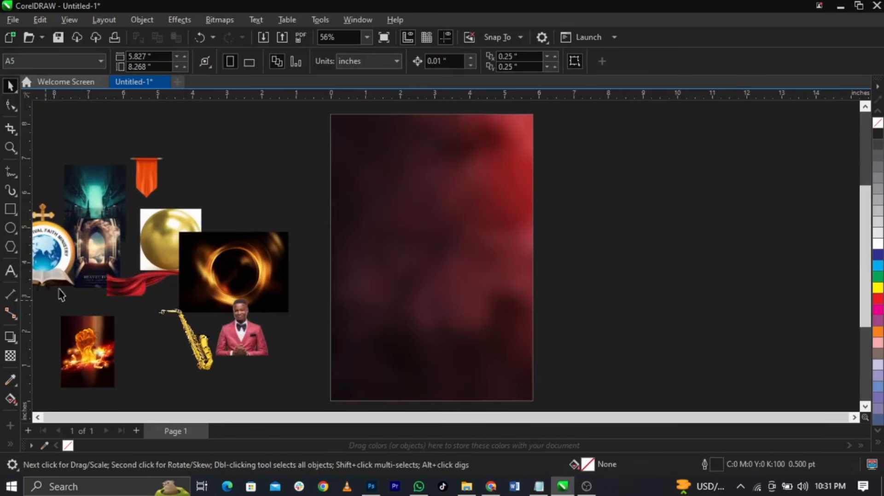
# Move the red ribbon image aside and enlarge the archway image to cover the page
pyautogui.moveTo(110, 253); pyautogui.dragTo(428, 295)
pyautogui.moveTo(488, 233); pyautogui.dragTo(518, 240)
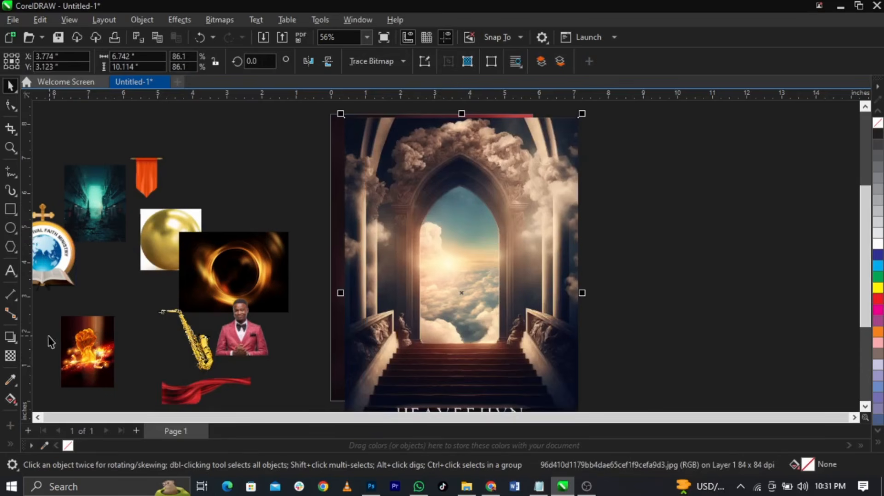
pyautogui.scroll(-1, 408, 307)
pyautogui.scroll(2, 405, 341)
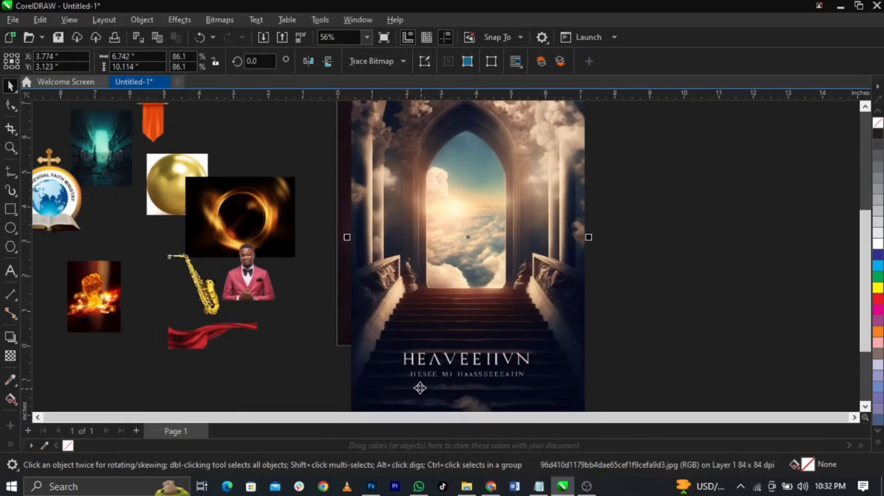
pyautogui.scroll(-2, 428, 313)
pyautogui.scroll(2, 435, 302)
pyautogui.scroll(-2, 437, 306)
pyautogui.scroll(1, 446, 355)
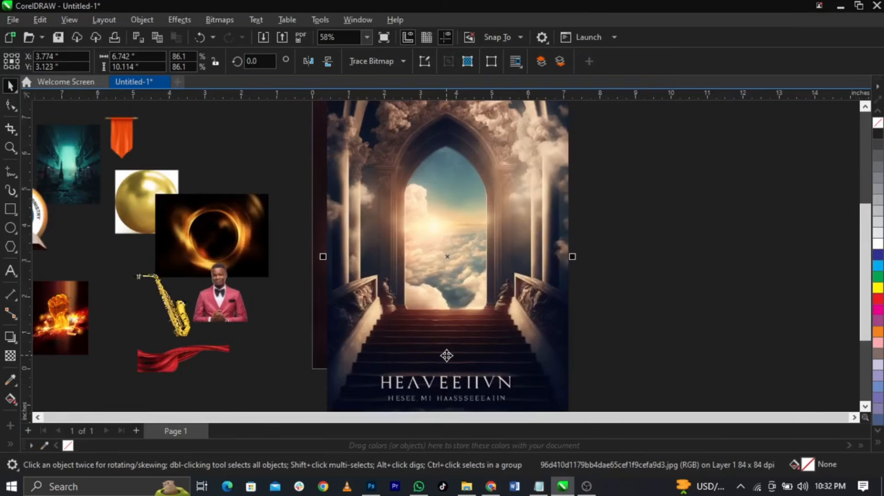
pyautogui.scroll(-1, 446, 355)
pyautogui.scroll(1, 453, 317)
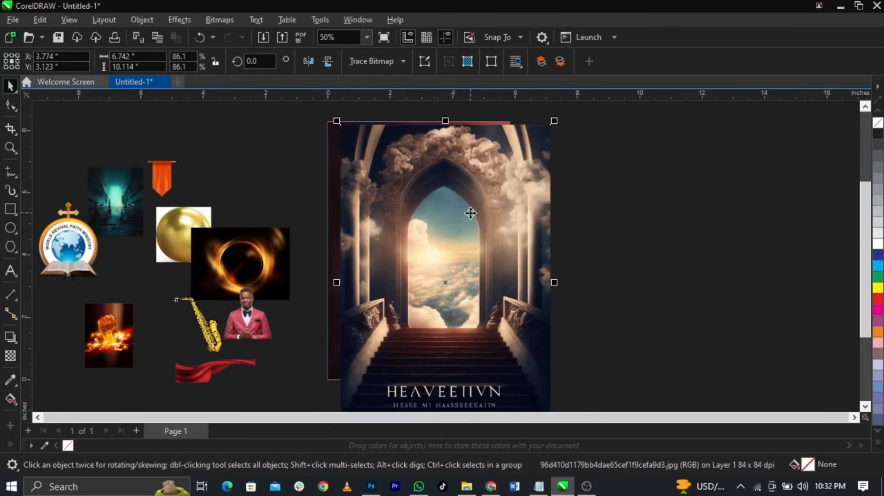
# Blend the archway image into the red background with Soft Light transparency
pyautogui.click(10, 356)
pyautogui.click(164, 61)
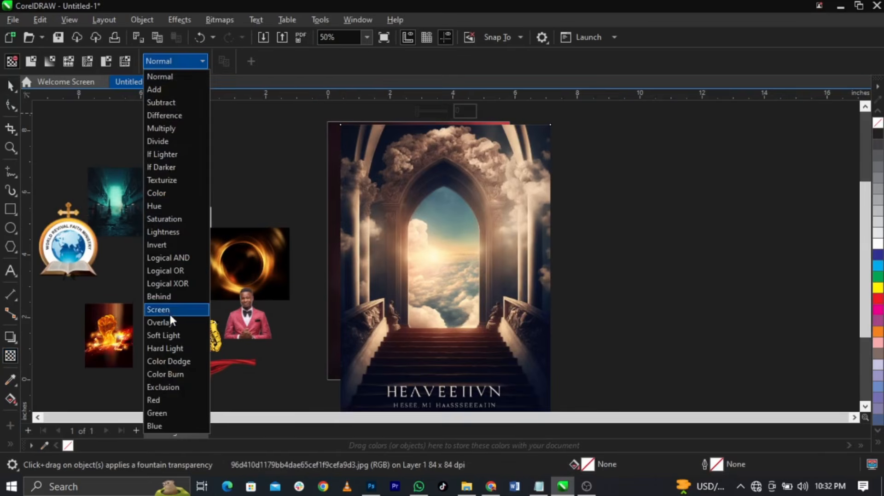
pyautogui.click(175, 331)
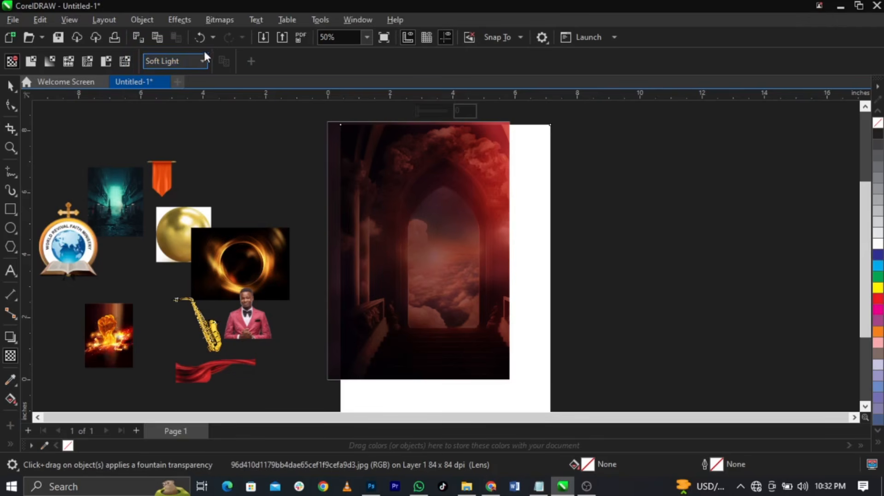
# Convert the archway image to Grayscale (8-bit)
pyautogui.click(220, 19)
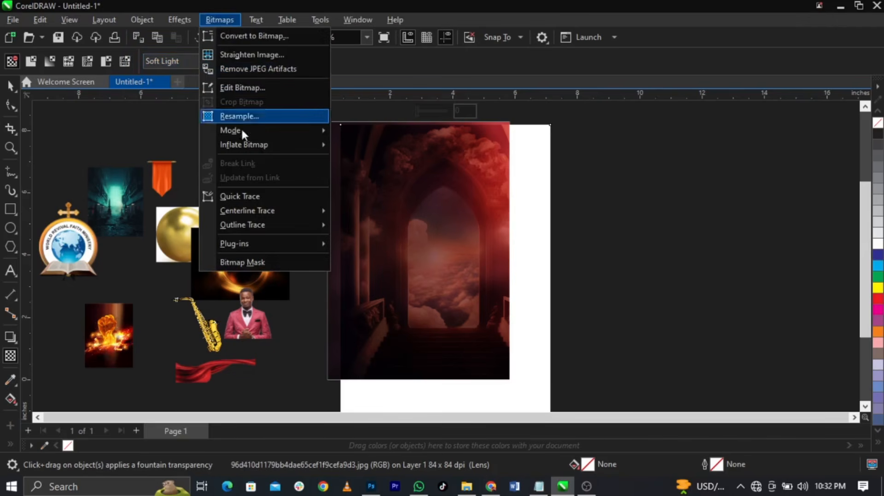
pyautogui.moveTo(294, 132)
pyautogui.click(348, 145)
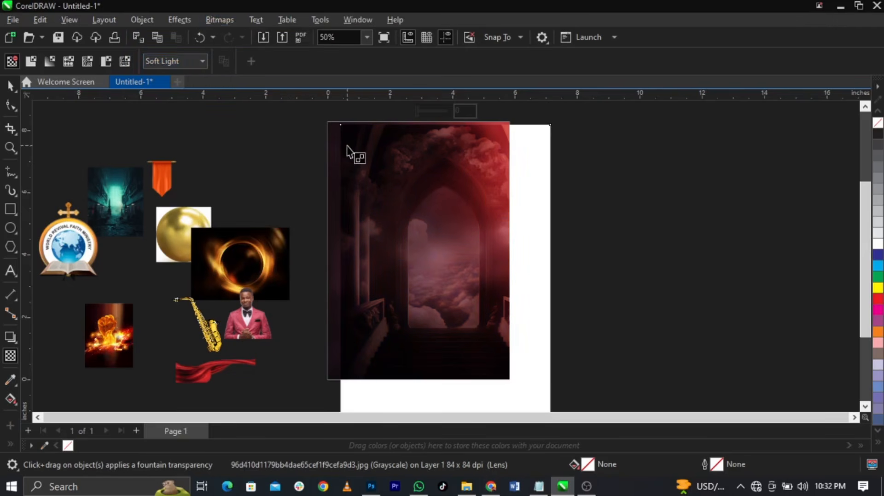
pyautogui.press('space')
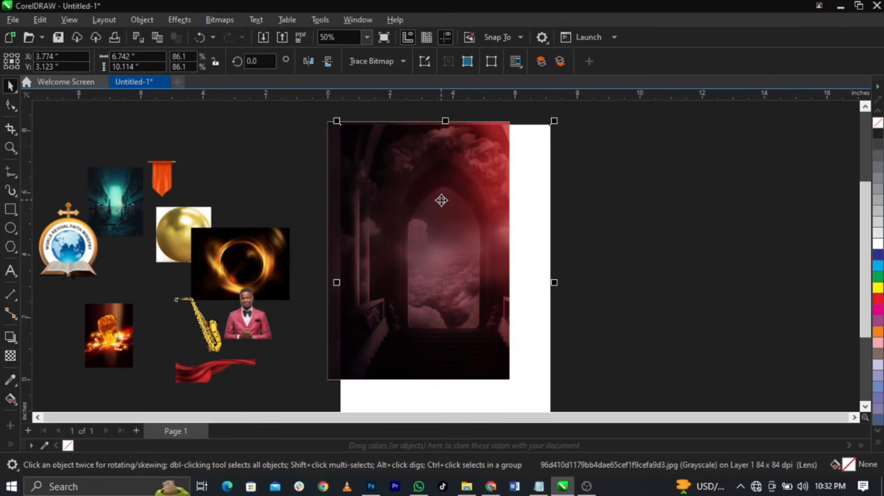
# Shift the archway image about 2 inches to the right
pyautogui.click(219, 20)
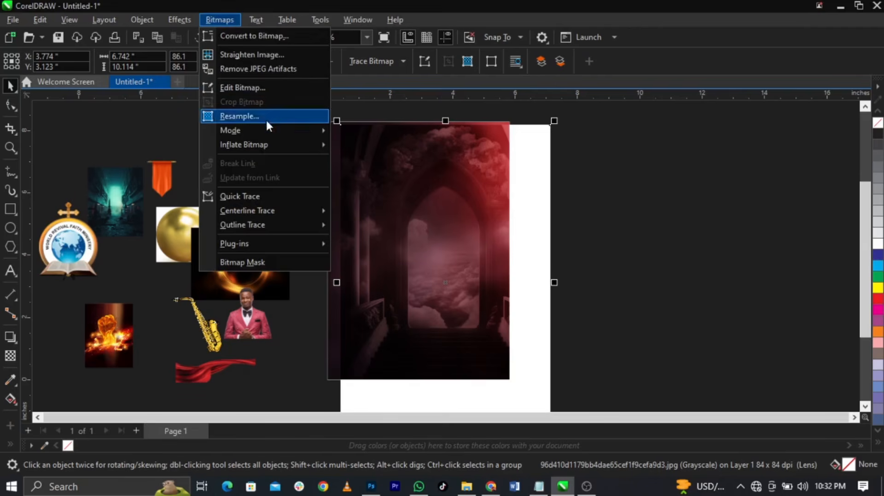
pyautogui.moveTo(265, 128)
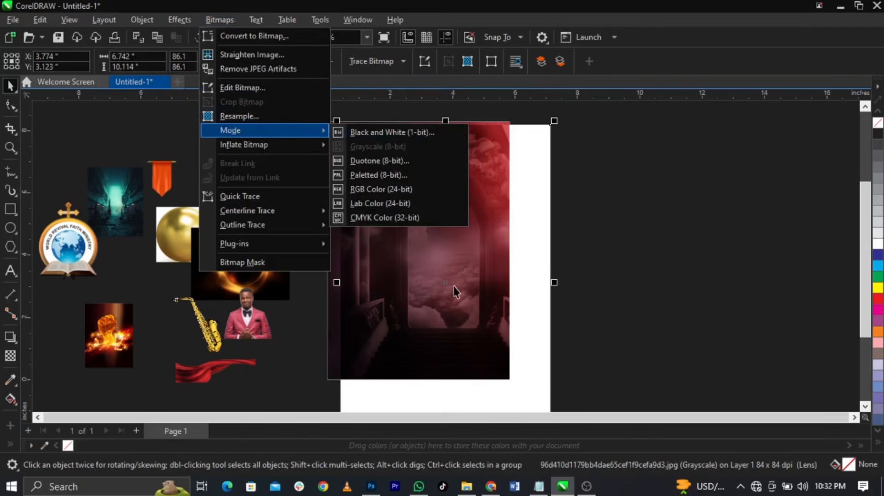
pyautogui.moveTo(456, 292); pyautogui.dragTo(522, 254)
pyautogui.rightClick(522, 254)
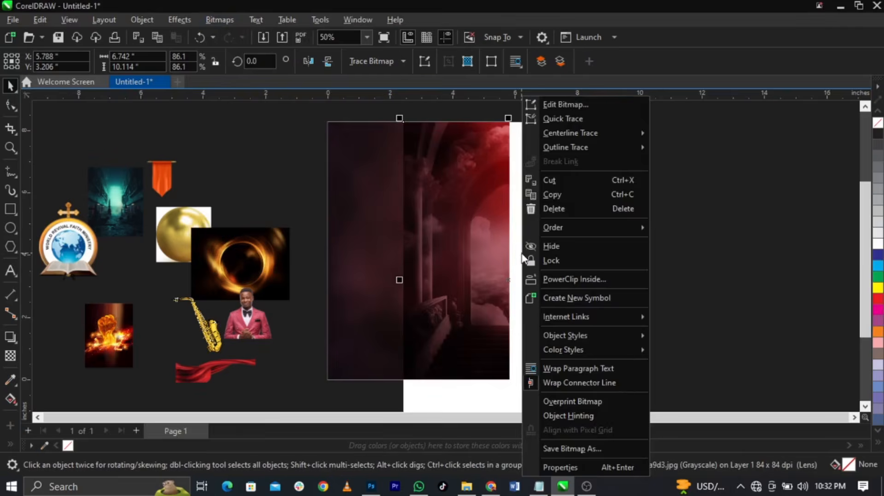
pyautogui.click(508, 261)
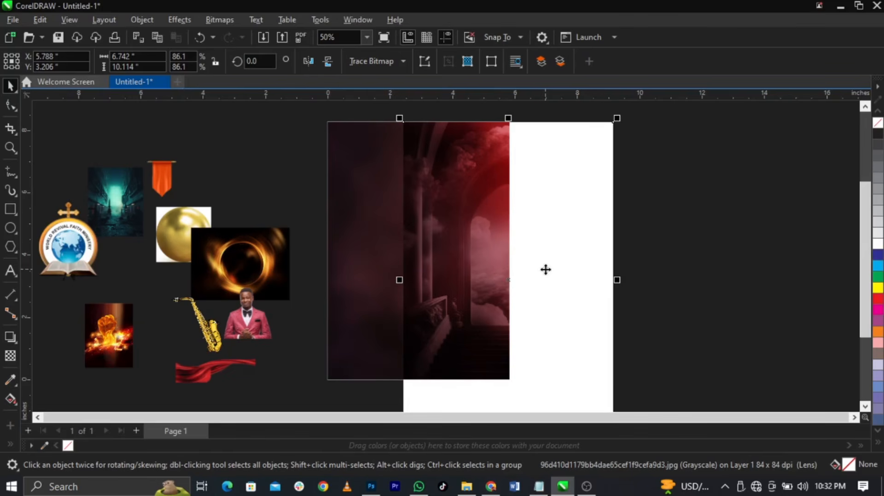
# PowerClip the archway image inside the red page frame
pyautogui.rightClick(548, 247)
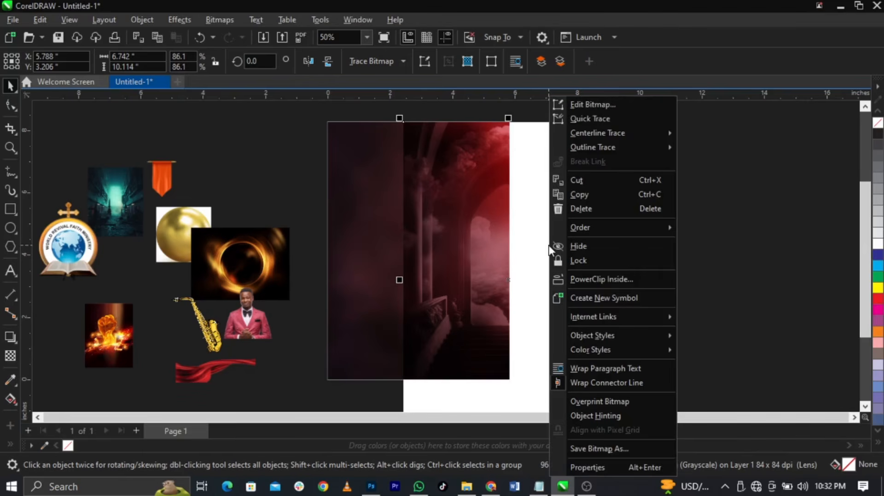
pyautogui.click(570, 281)
pyautogui.click(359, 262)
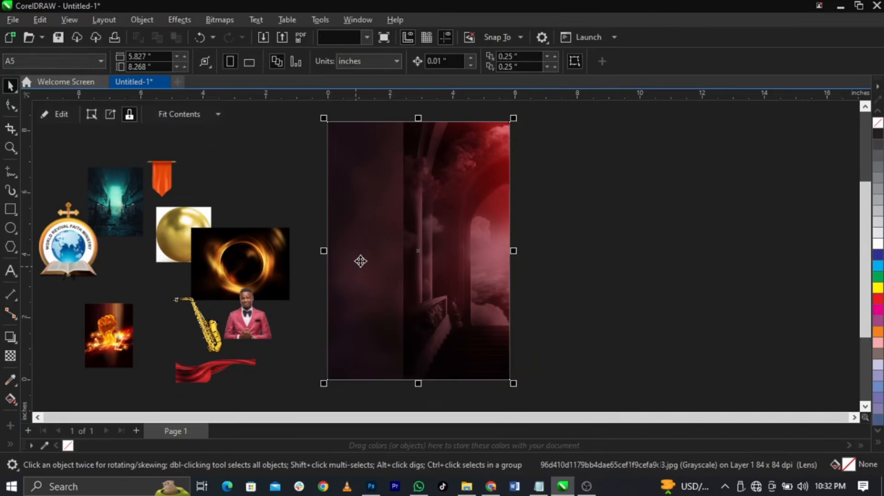
# Edit the frame's contents and move the archway image left into the page
pyautogui.rightClick(470, 235)
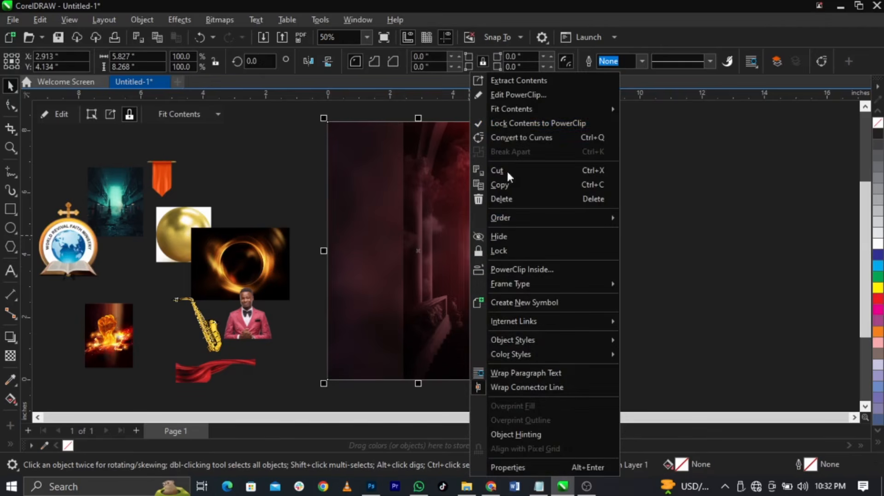
pyautogui.click(518, 95)
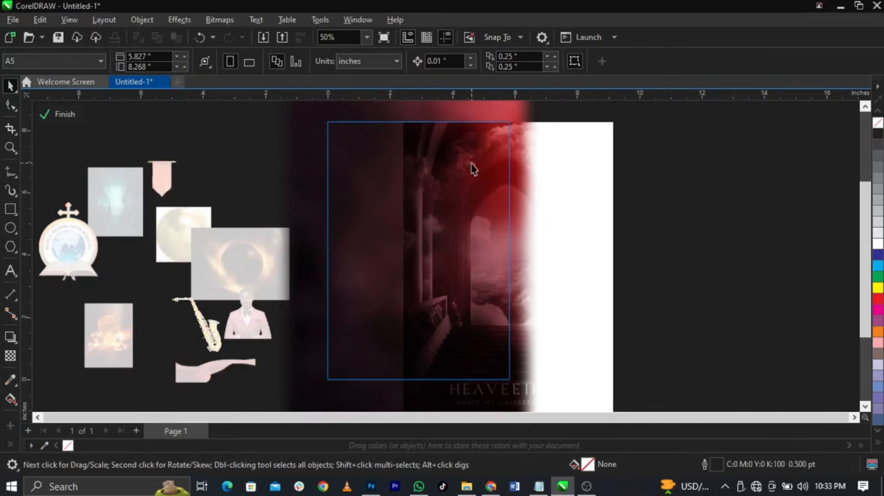
pyautogui.click(457, 229)
pyautogui.moveTo(464, 221); pyautogui.dragTo(422, 229)
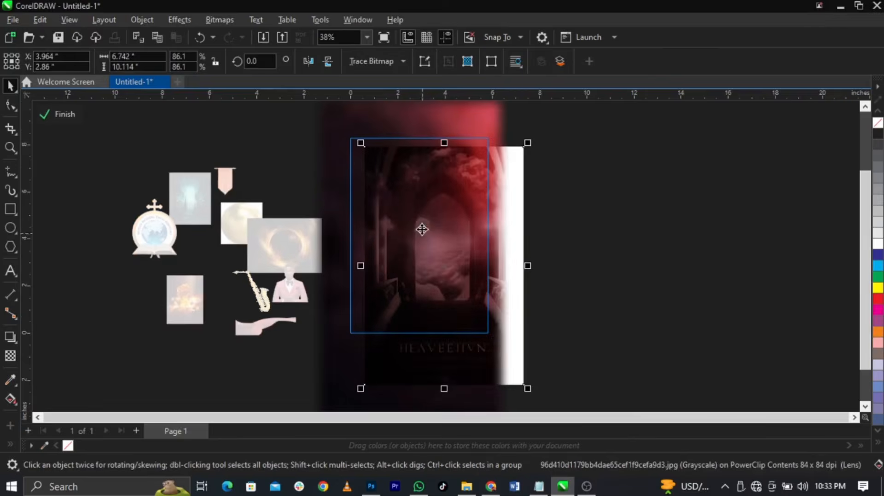
pyautogui.scroll(2, 426, 367)
pyautogui.scroll(2, 440, 365)
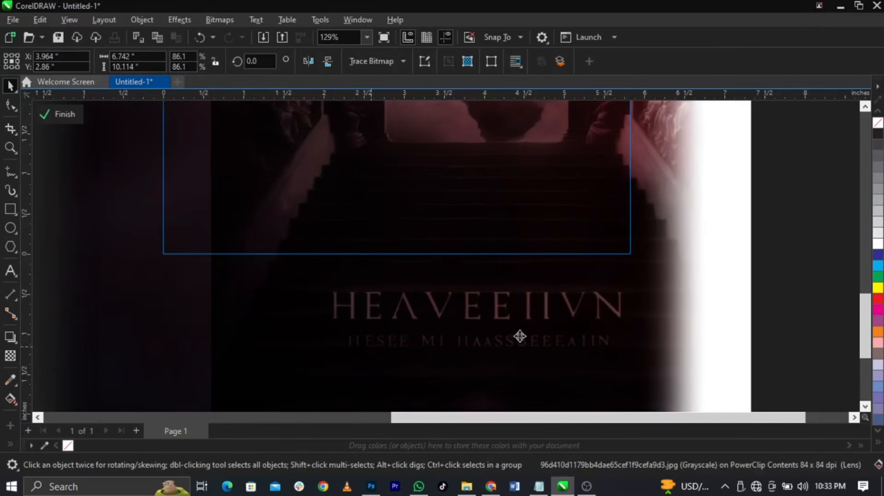
pyautogui.scroll(-4, 457, 342)
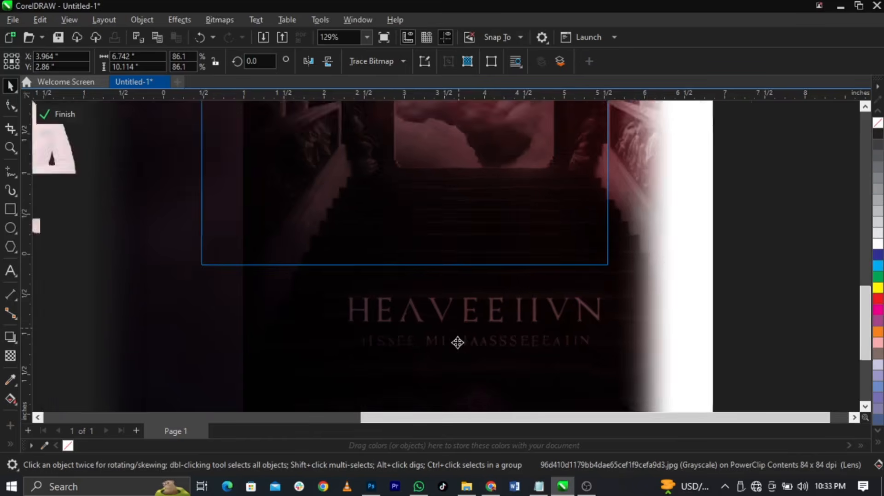
pyautogui.scroll(3, 428, 189)
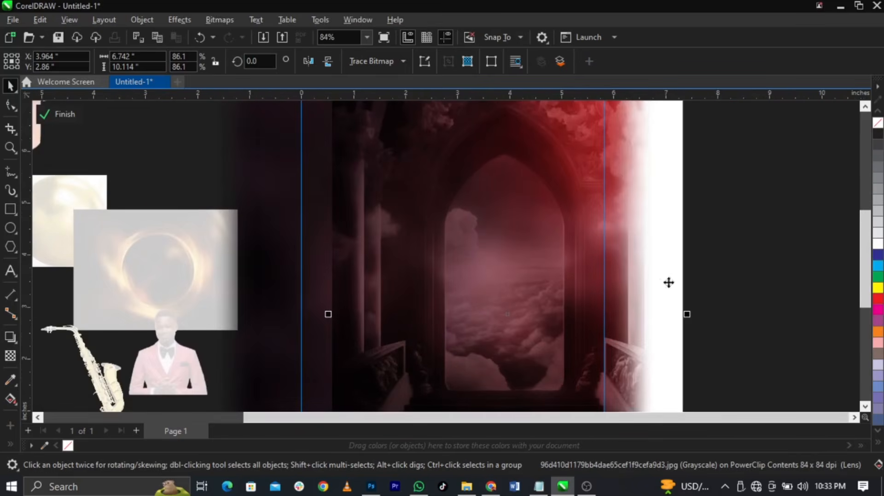
pyautogui.scroll(-4, 446, 240)
pyautogui.scroll(4, 459, 329)
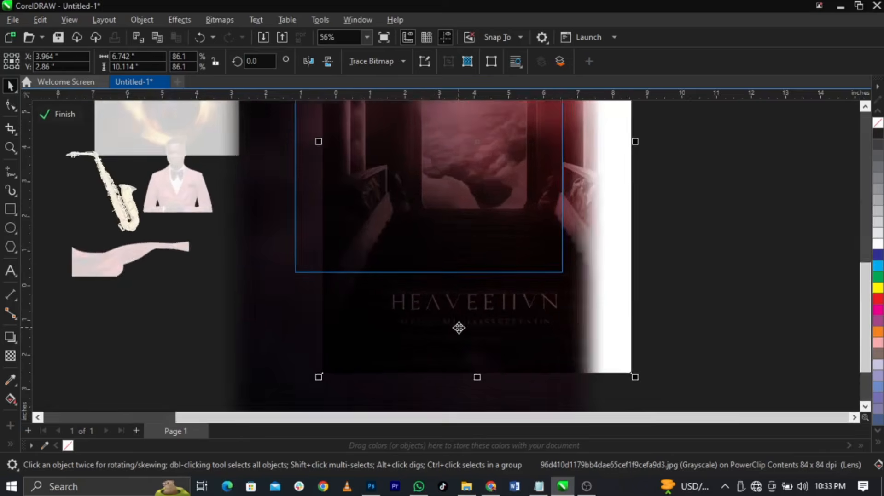
pyautogui.scroll(-4, 458, 327)
# Enlarge and nudge the arch image until it covers the whole page, then finish editing
pyautogui.moveTo(527, 159); pyautogui.dragTo(547, 135)
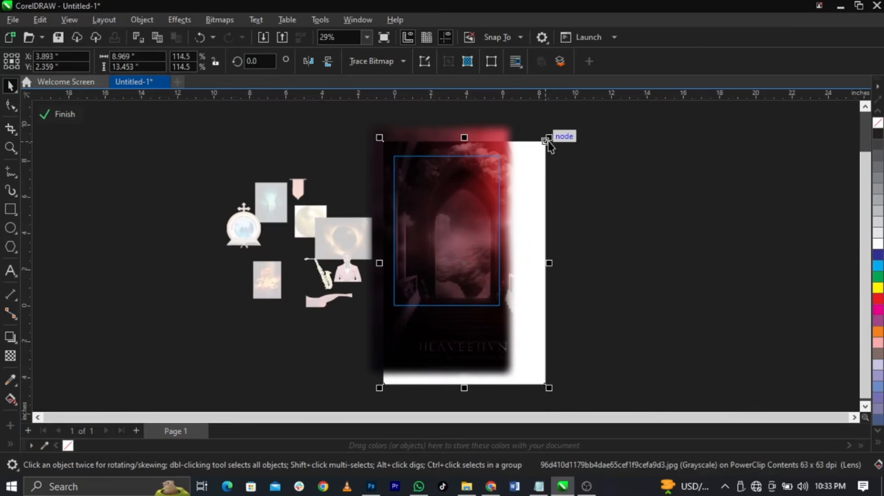
pyautogui.moveTo(548, 138); pyautogui.dragTo(571, 131)
pyautogui.moveTo(546, 171); pyautogui.dragTo(516, 167)
pyautogui.scroll(2, 544, 180)
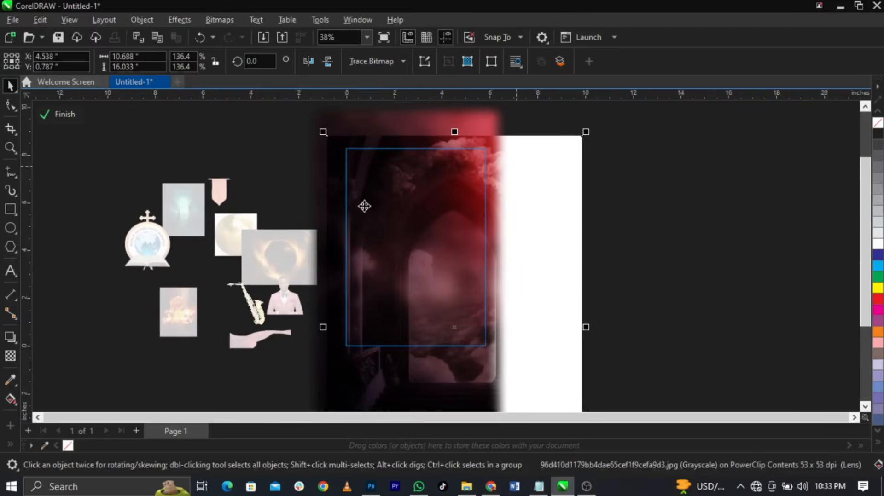
pyautogui.scroll(2, 379, 219)
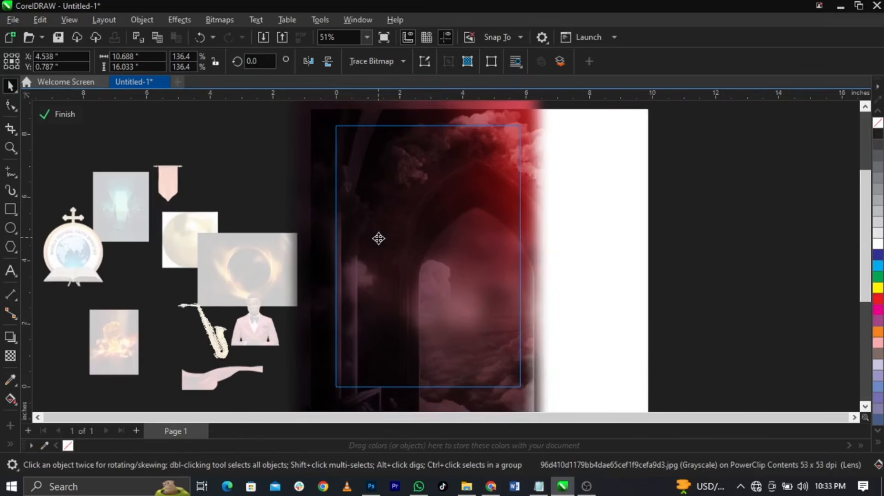
pyautogui.moveTo(379, 238); pyautogui.dragTo(377, 237)
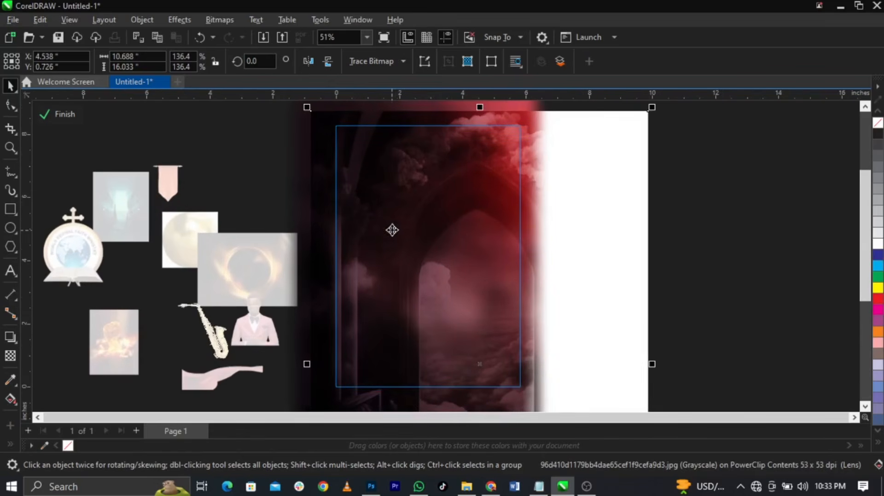
pyautogui.click(60, 115)
pyautogui.press('Escape')
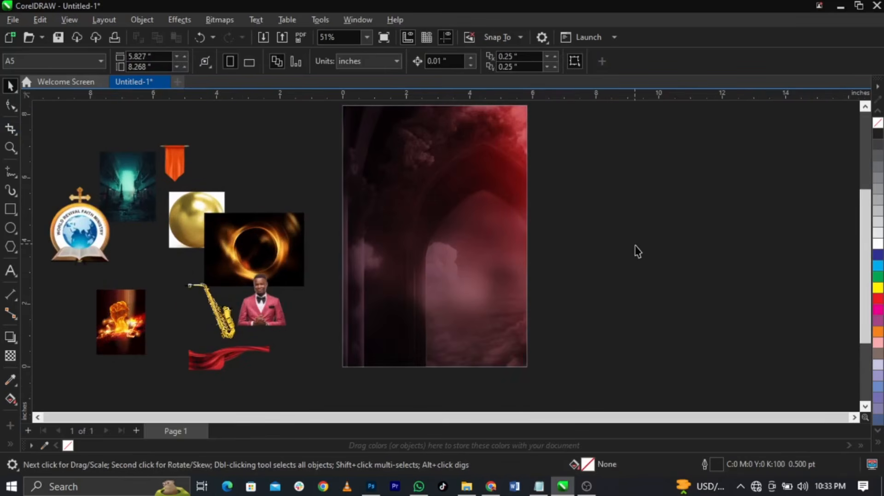
# Place the teal corridor image to the right of the page
pyautogui.hscroll(-3, 744, 278)
pyautogui.scroll(-2, 368, 239)
pyautogui.scroll(2, 567, 240)
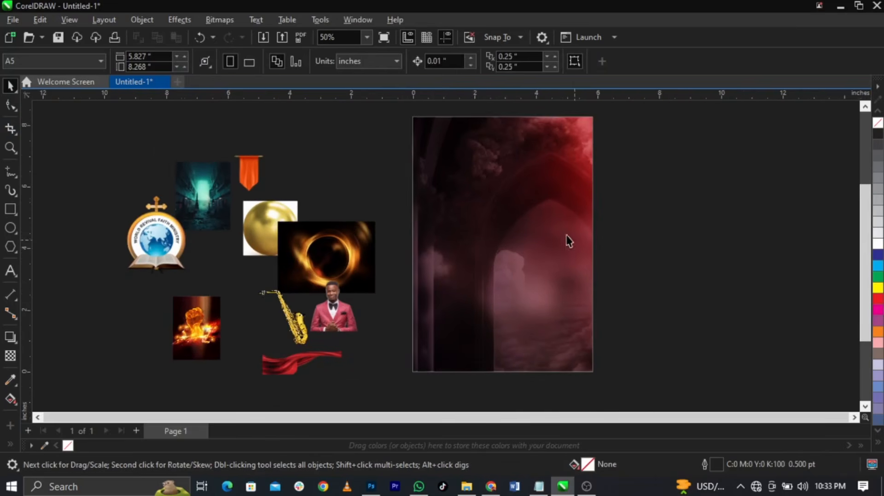
pyautogui.scroll(-1, 612, 282)
pyautogui.scroll(1, 622, 278)
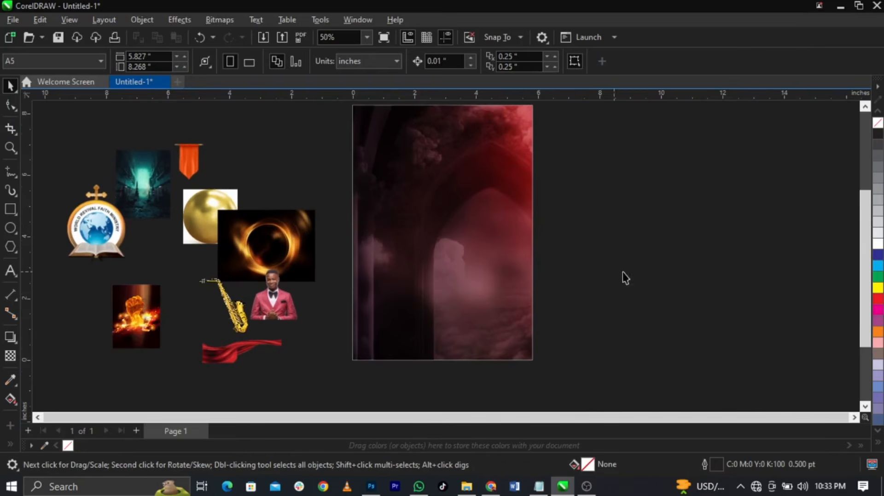
pyautogui.moveTo(167, 195); pyautogui.dragTo(585, 208)
pyautogui.click(521, 225)
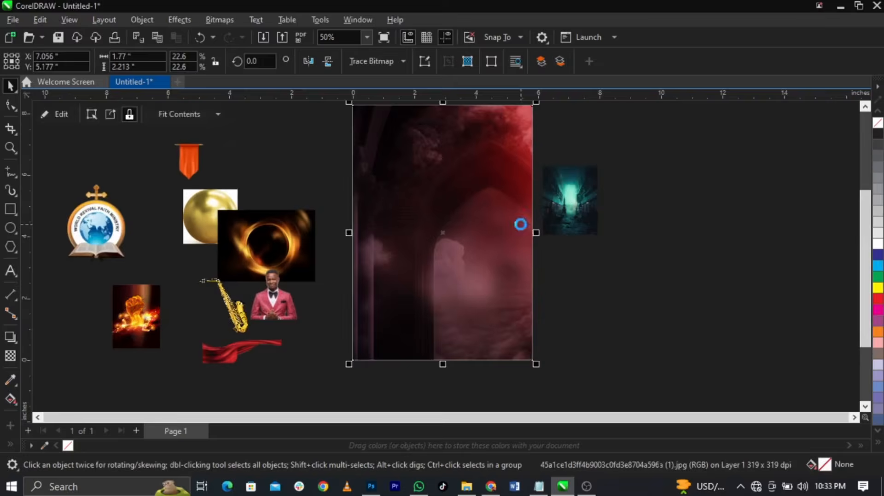
pyautogui.keyDown('ctrl'); pyautogui.click(521, 224); pyautogui.keyUp('ctrl')
pyautogui.keyDown('ctrl'); pyautogui.click(719, 266); pyautogui.keyUp('ctrl')
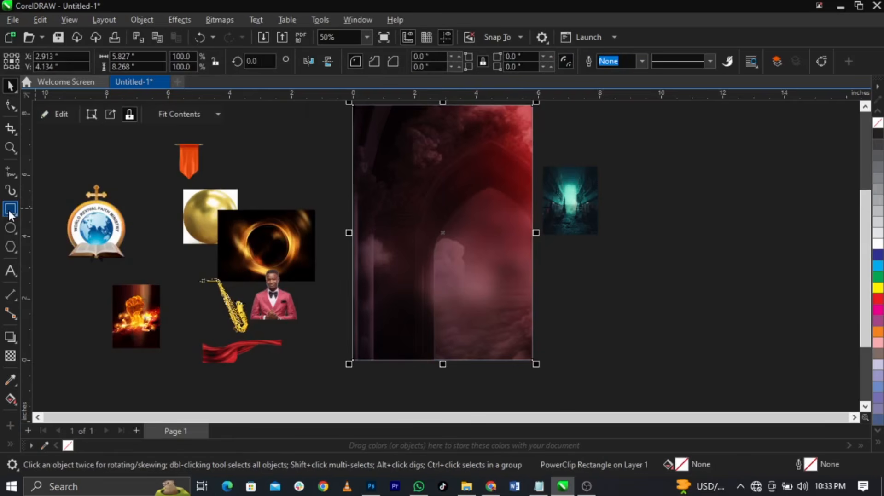
# Draw a rectangle over the page's lower part and fill it black
pyautogui.click(10, 210)
pyautogui.moveTo(353, 277); pyautogui.dragTo(539, 362)
pyautogui.press('space')
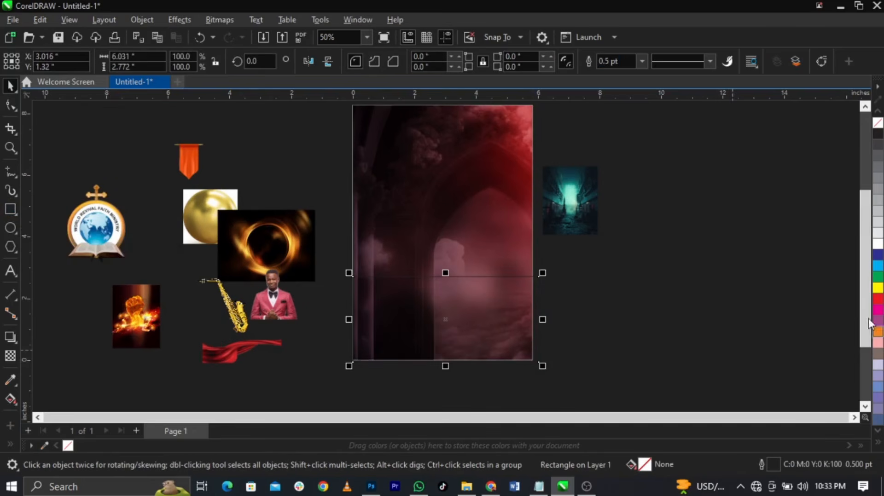
pyautogui.click(877, 134)
pyautogui.moveTo(441, 330); pyautogui.dragTo(434, 329)
pyautogui.press('z')
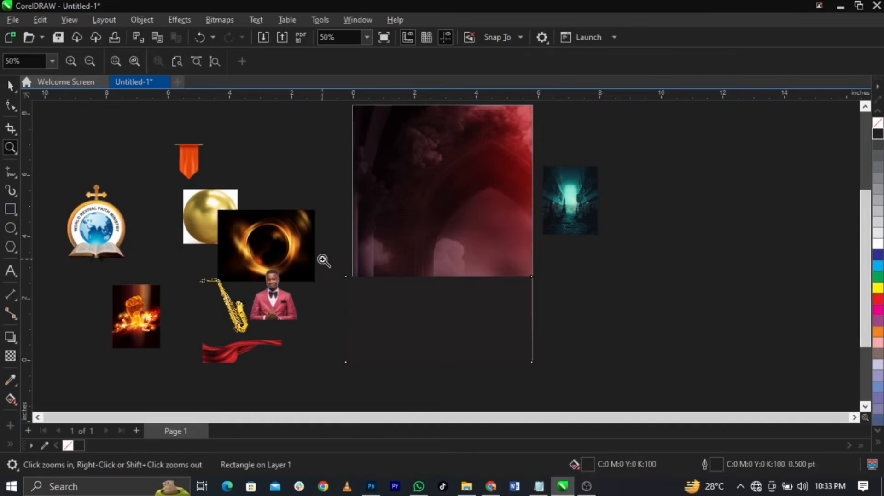
pyautogui.moveTo(324, 261); pyautogui.dragTo(574, 374)
pyautogui.press('space')
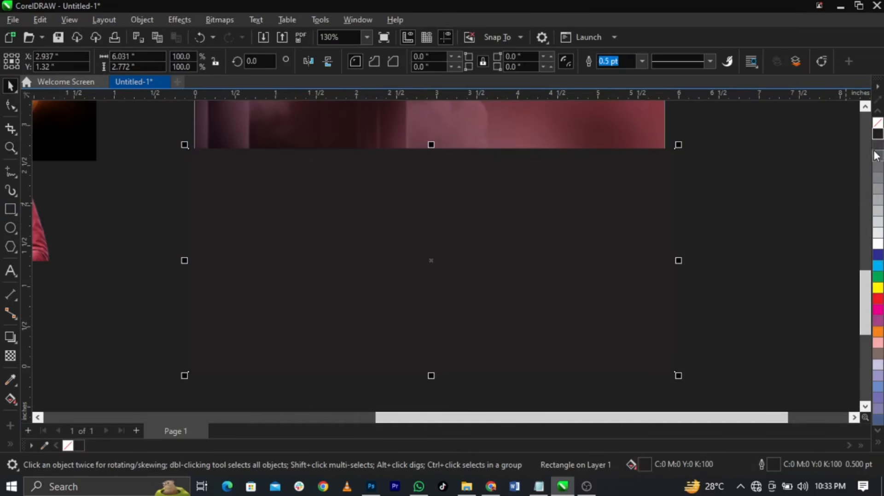
# Remove the rectangle's outline and set its fill to RGB 0,0,0 (#000000)
pyautogui.rightClick(878, 123)
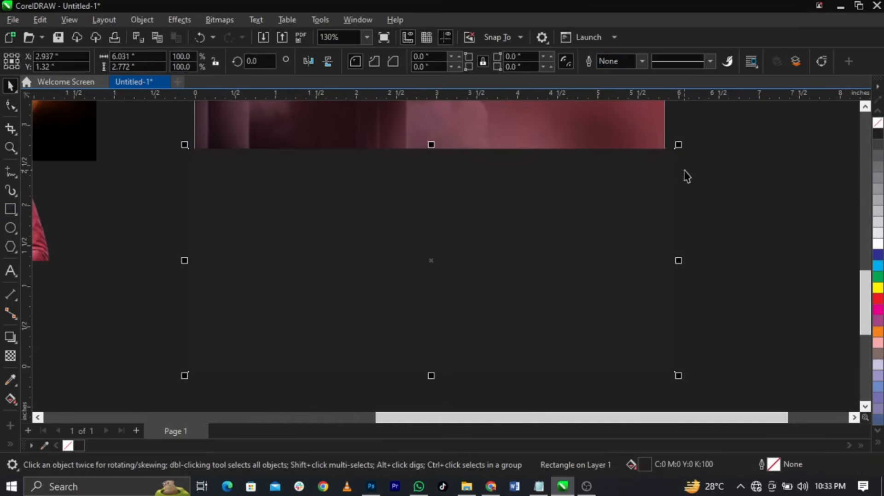
pyautogui.doubleClick(643, 462)
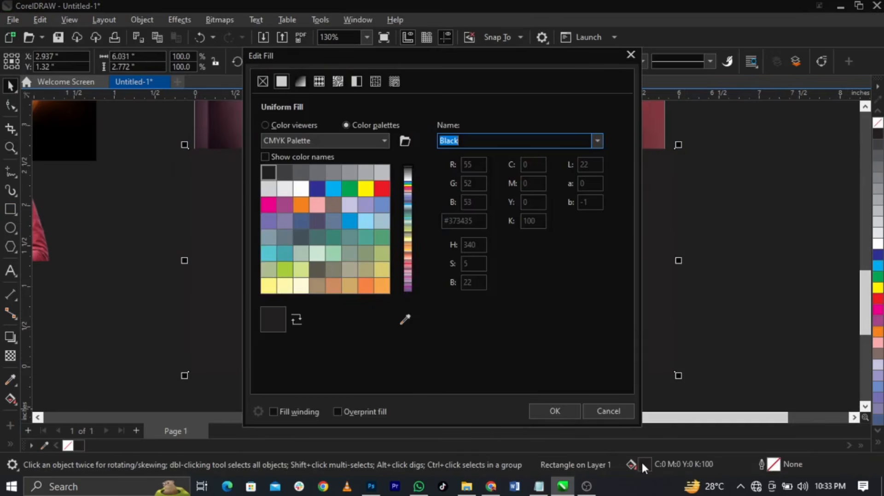
pyautogui.moveTo(412, 56); pyautogui.dragTo(714, 45)
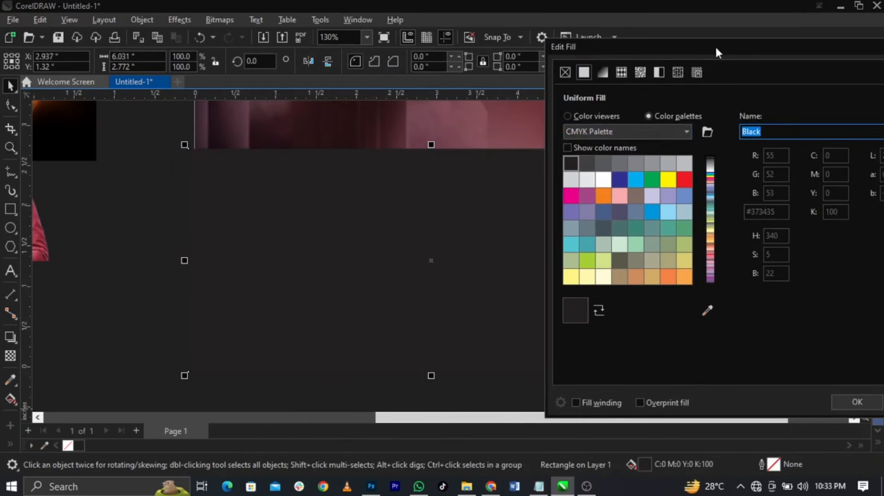
pyautogui.click(582, 117)
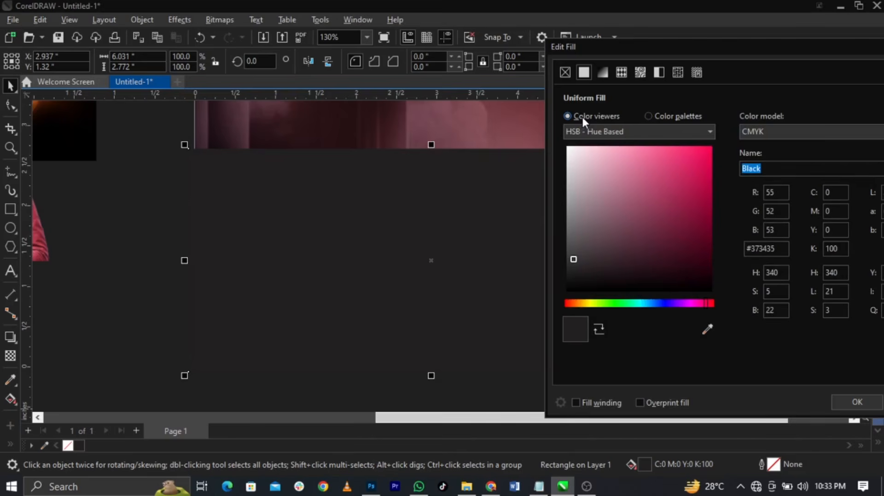
pyautogui.click(776, 131)
pyautogui.click(773, 168)
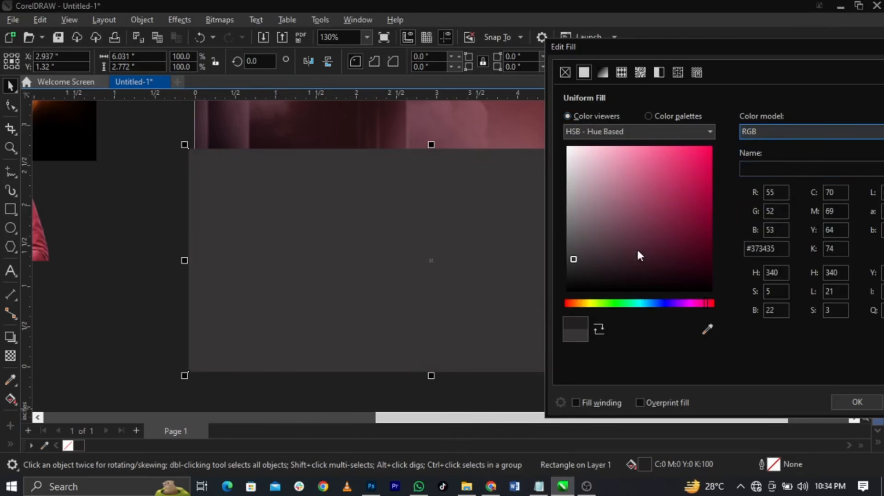
pyautogui.moveTo(638, 255); pyautogui.dragTo(548, 327)
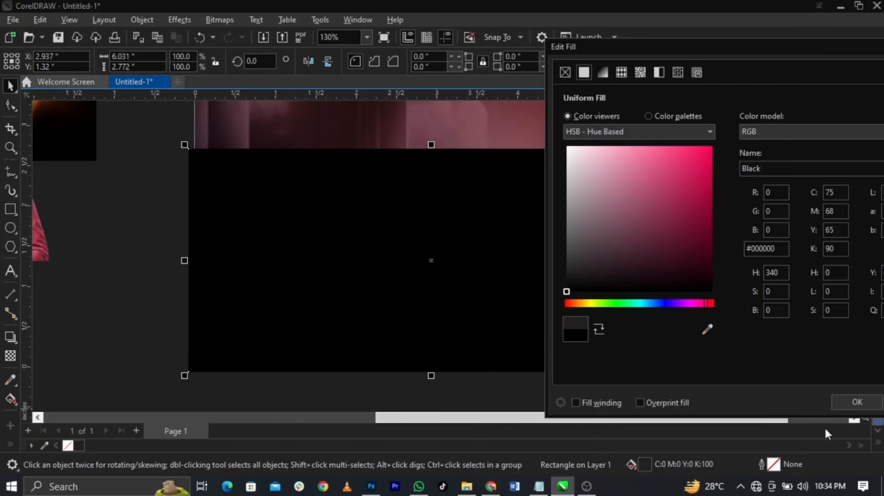
pyautogui.click(843, 404)
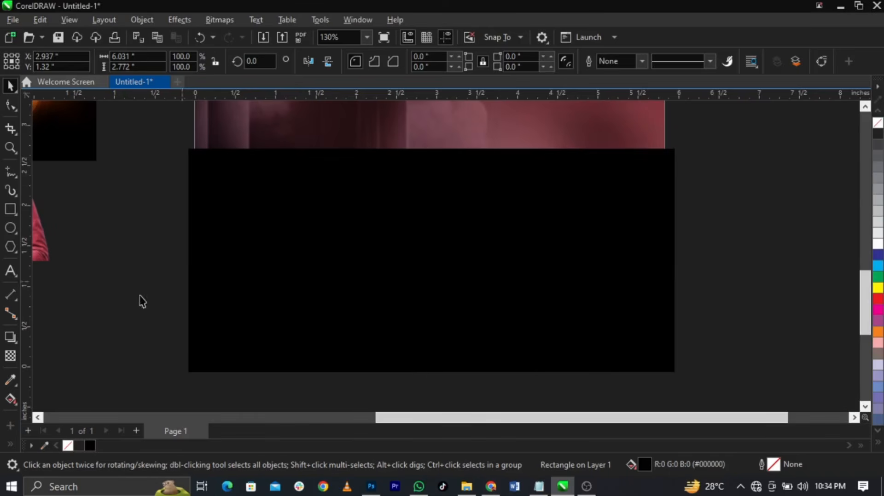
# Give the black rectangle an upward linear transparency fade, with about 11 transparency at the bottom
pyautogui.click(11, 356)
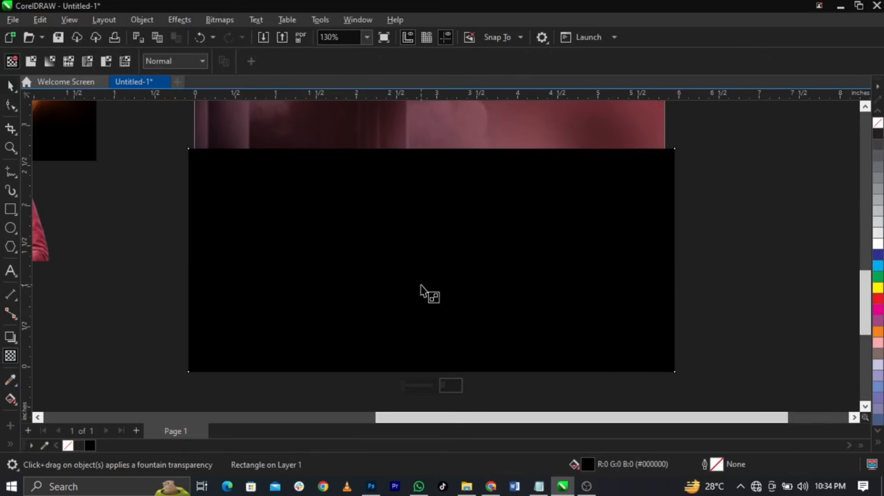
pyautogui.moveTo(441, 281); pyautogui.dragTo(433, 181)
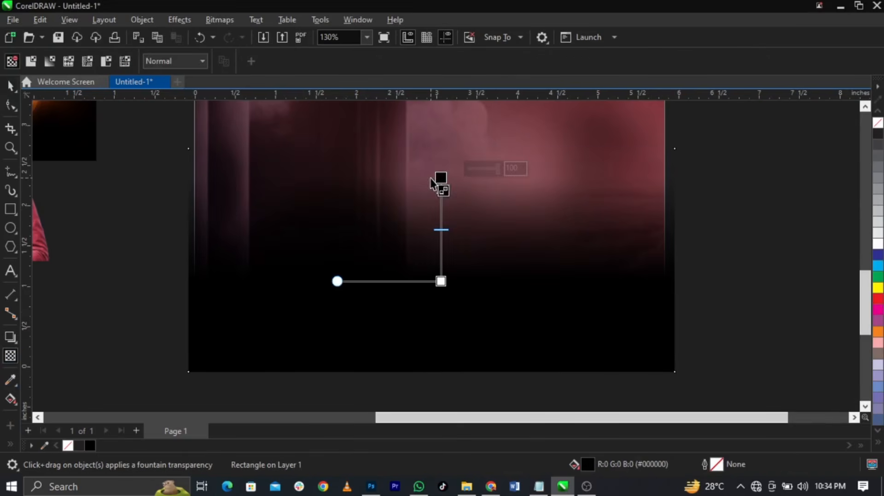
pyautogui.click(441, 281)
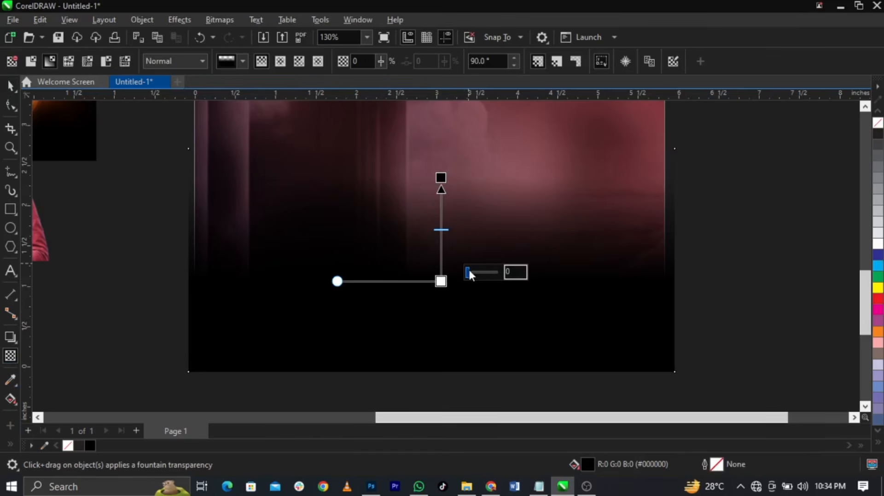
pyautogui.click(472, 273)
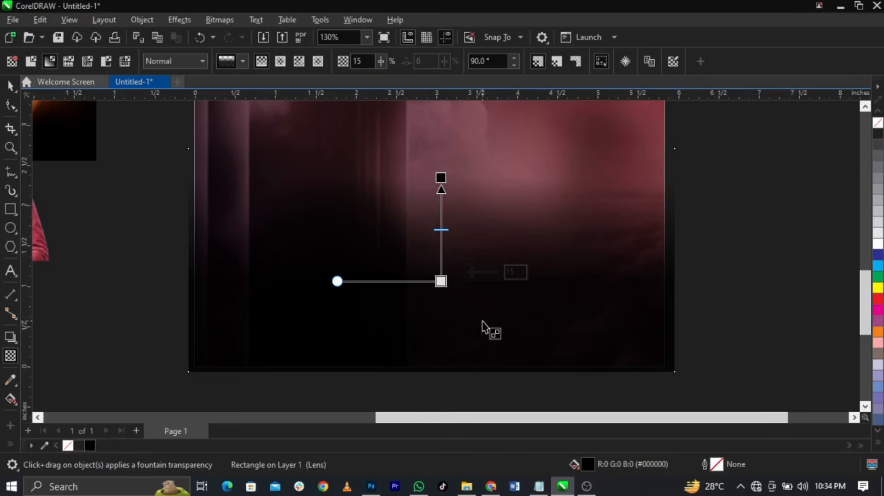
pyautogui.click(482, 271)
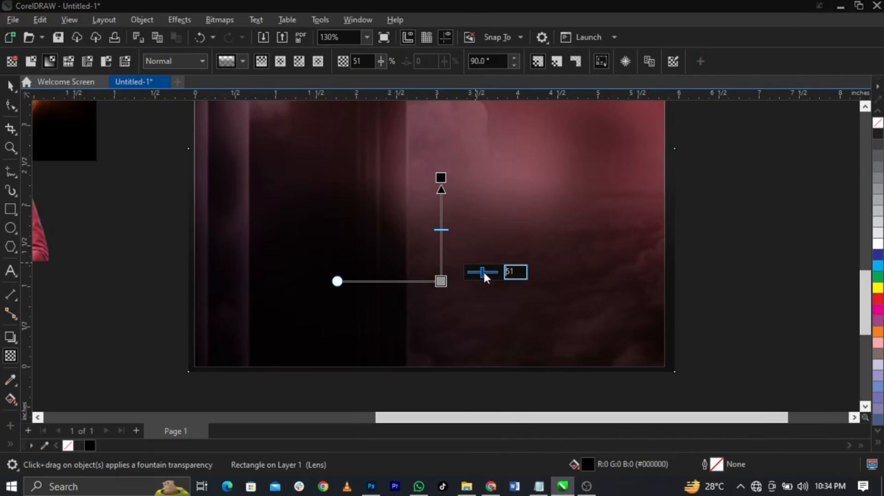
pyautogui.hotkey('ctrl', 'z')
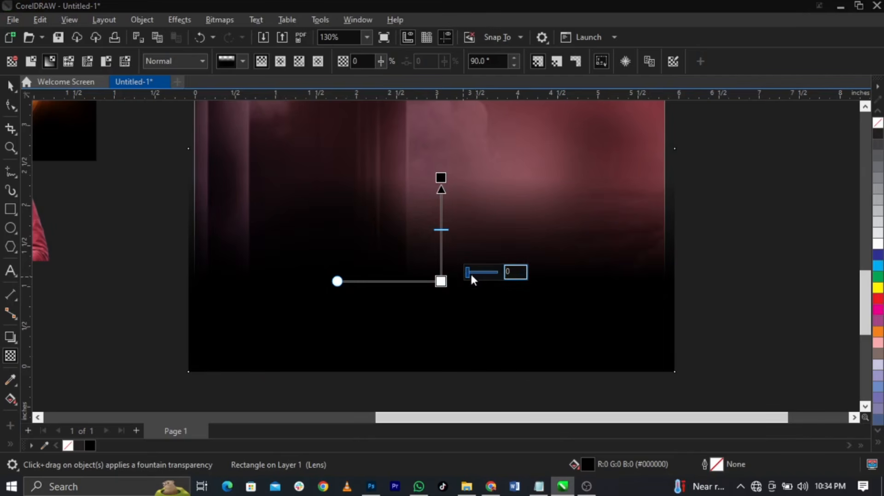
pyautogui.moveTo(474, 272); pyautogui.dragTo(475, 273)
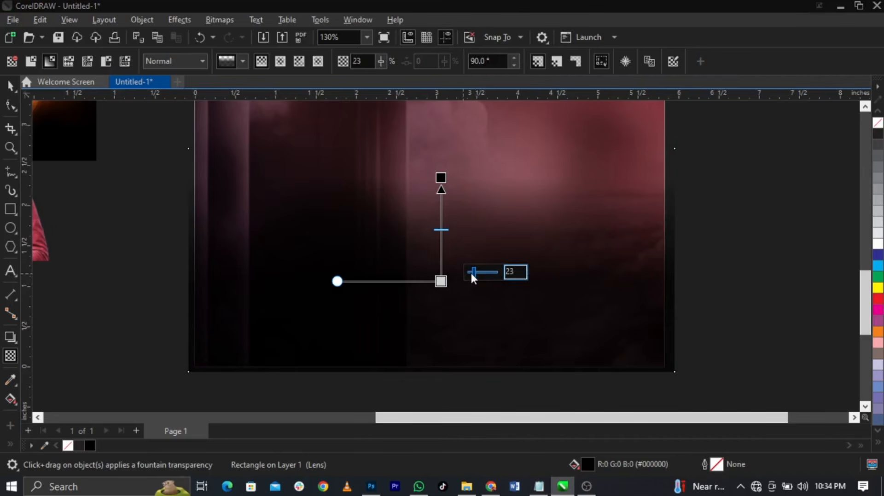
pyautogui.click(471, 271)
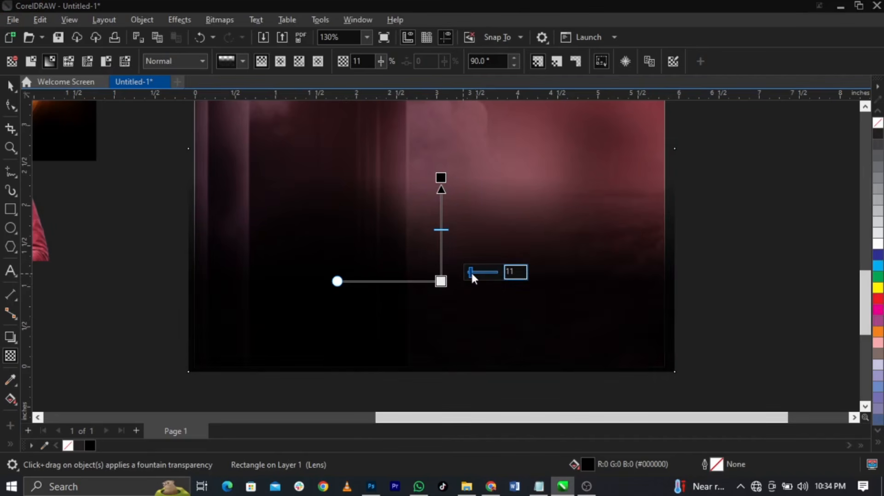
pyautogui.press('space')
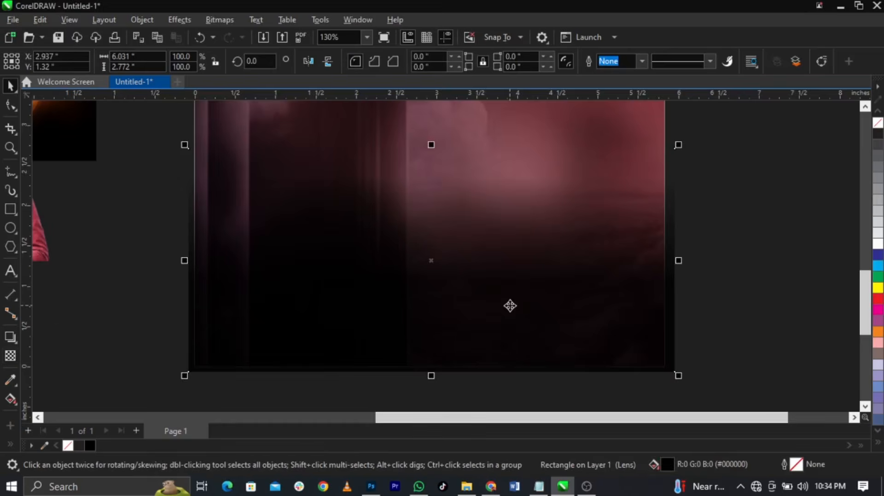
pyautogui.scroll(-3, 509, 307)
pyautogui.scroll(1, 497, 227)
# Zoom in on the page's lower-right edge and place, then delete, a vertical guide
pyautogui.rightClick(507, 282)
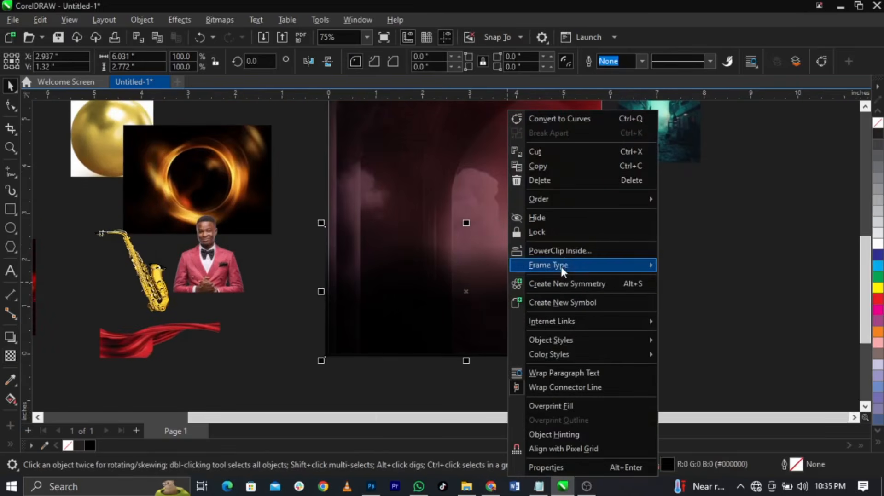
pyautogui.click(716, 261)
pyautogui.press('z')
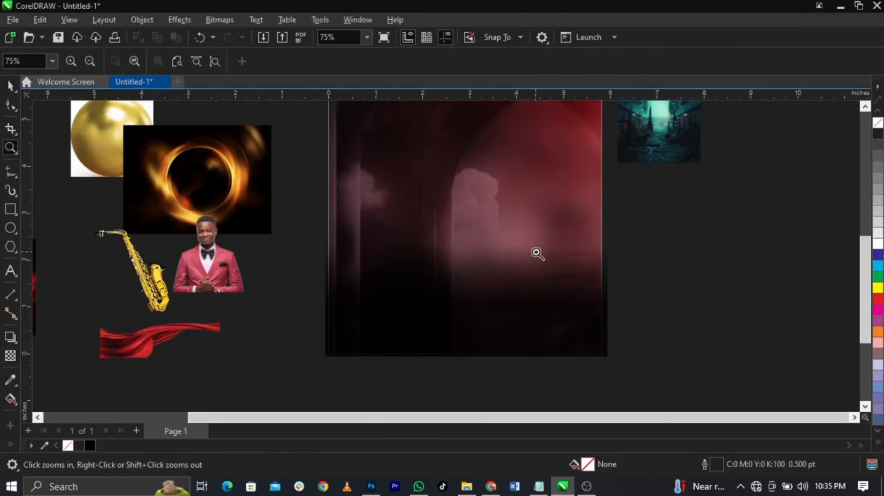
pyautogui.moveTo(534, 251); pyautogui.dragTo(644, 301)
pyautogui.scroll(3, 518, 264)
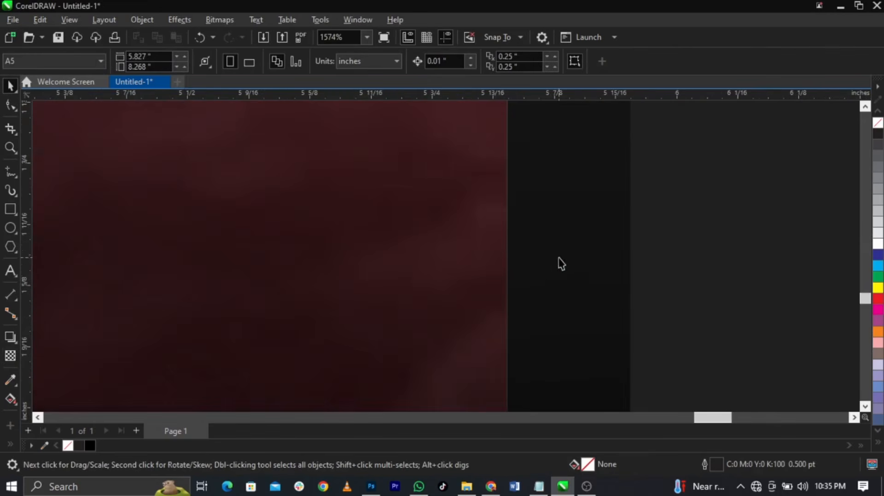
pyautogui.scroll(-2, 559, 259)
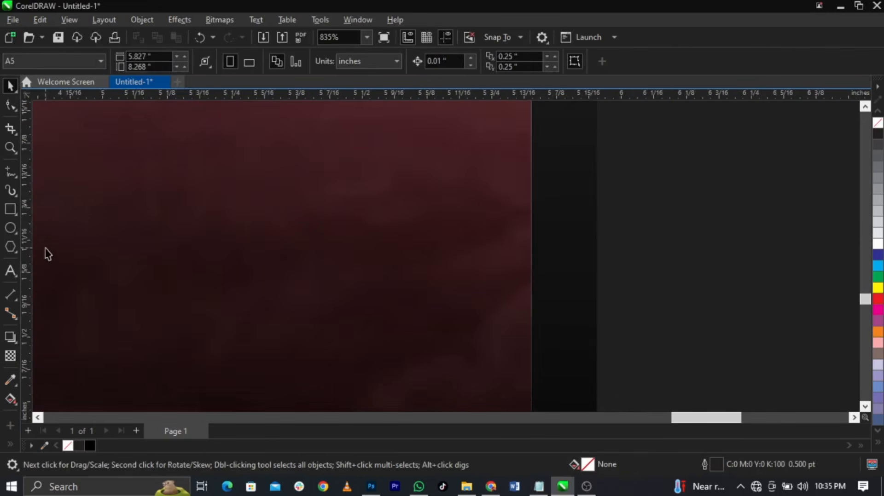
pyautogui.moveTo(29, 251); pyautogui.dragTo(597, 366)
pyautogui.press('Delete')
# PowerClip the black fade rectangle inside the red background image
pyautogui.click(584, 330)
pyautogui.scroll(-3, 584, 330)
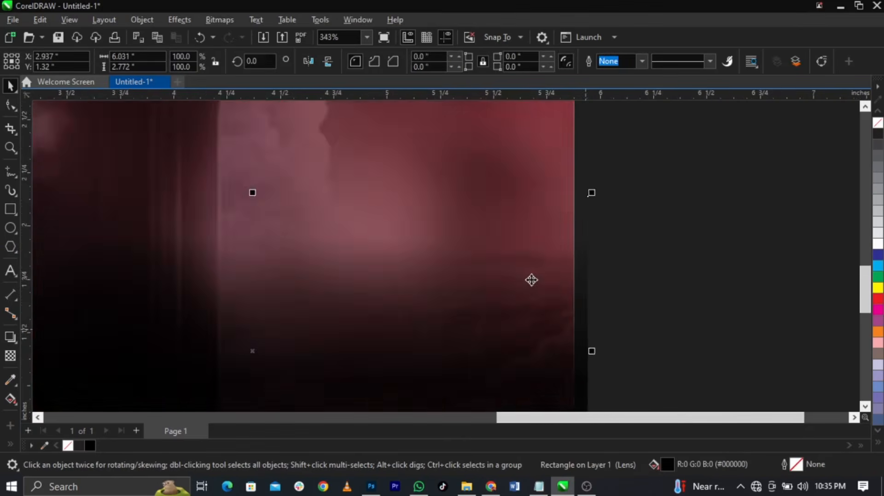
pyautogui.scroll(-5, 531, 280)
pyautogui.rightClick(475, 279)
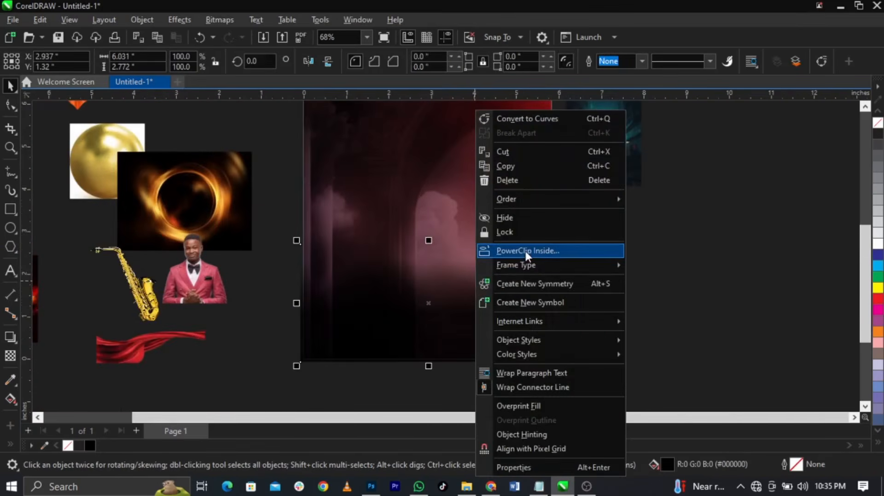
pyautogui.click(524, 250)
pyautogui.click(471, 190)
pyautogui.press('Escape')
pyautogui.scroll(4, 537, 338)
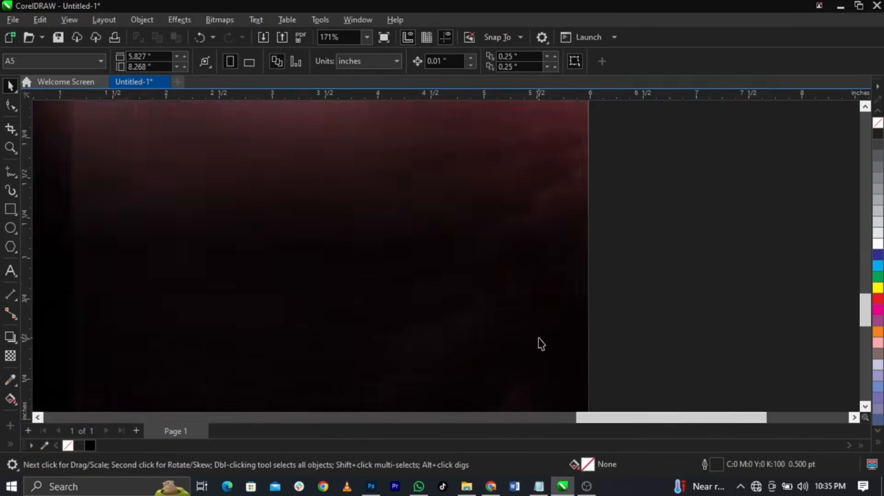
pyautogui.scroll(-5, 675, 330)
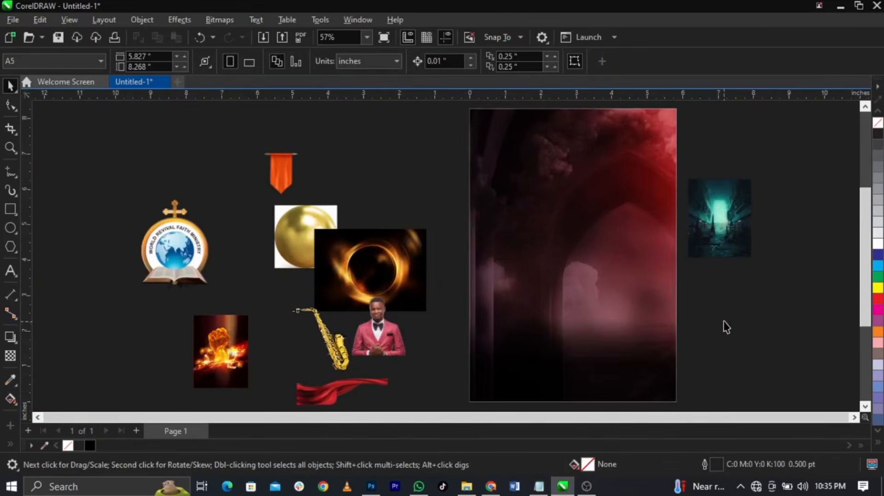
pyautogui.scroll(-2, 695, 310)
pyautogui.scroll(2, 648, 288)
# Enlarge the teal corridor image and position it over the red page
pyautogui.scroll(-1, 614, 217)
pyautogui.click(678, 221)
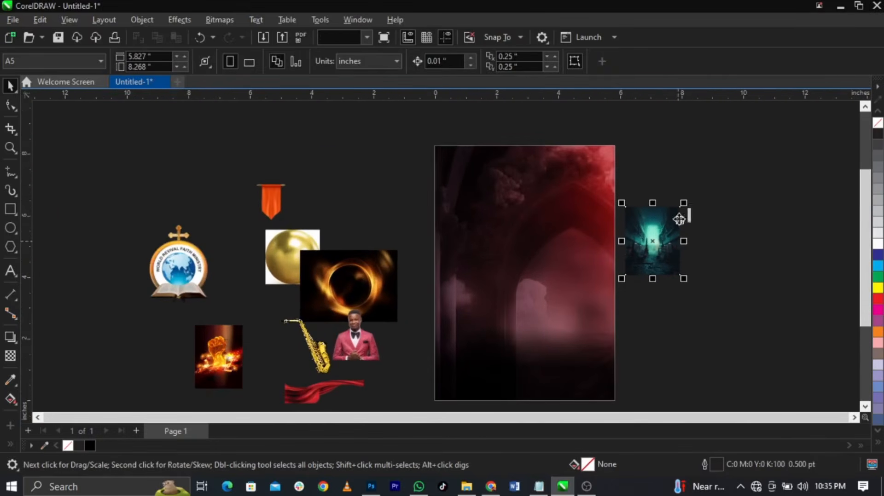
pyautogui.moveTo(684, 203); pyautogui.dragTo(735, 138)
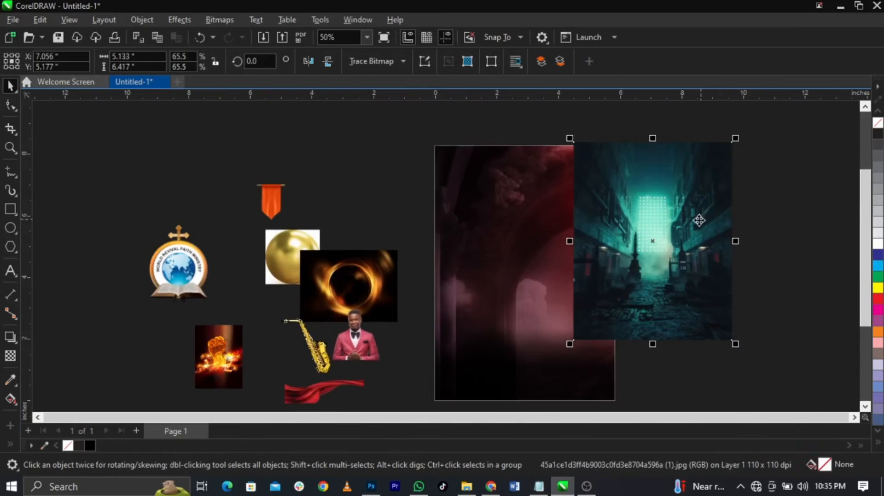
pyautogui.moveTo(699, 221); pyautogui.dragTo(547, 299)
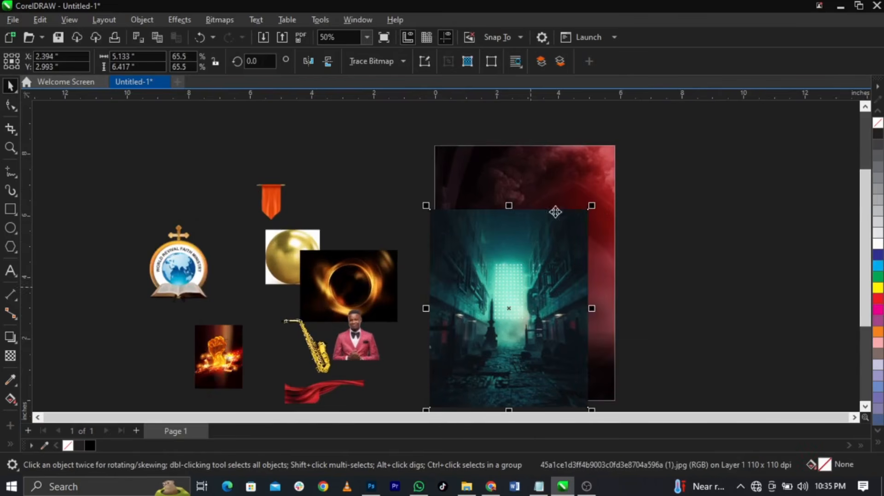
pyautogui.moveTo(588, 205); pyautogui.dragTo(620, 185)
pyautogui.moveTo(557, 233); pyautogui.dragTo(582, 211)
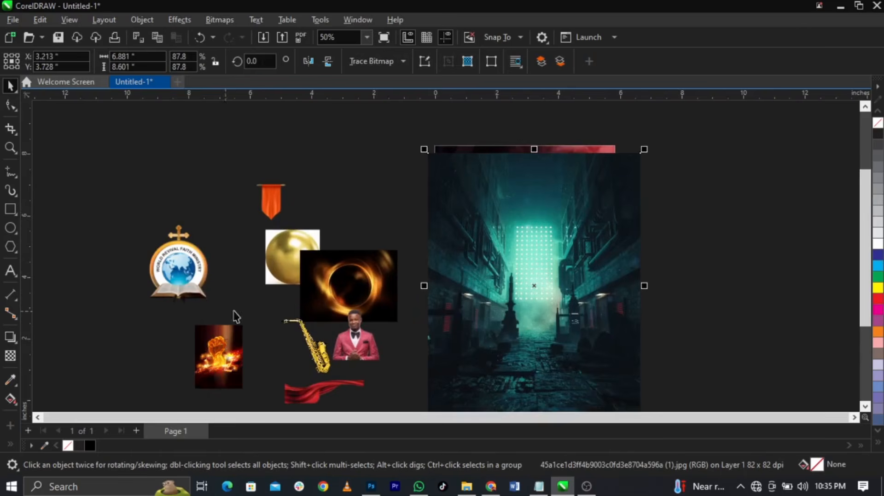
# Compare Soft Light, Overlay and Screen blends on the teal image, settling on Soft Light
pyautogui.click(11, 356)
pyautogui.click(187, 62)
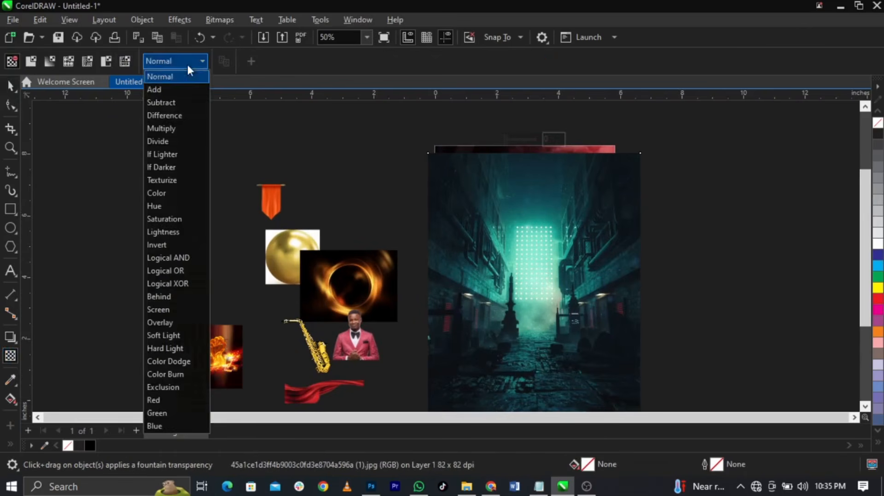
pyautogui.click(192, 335)
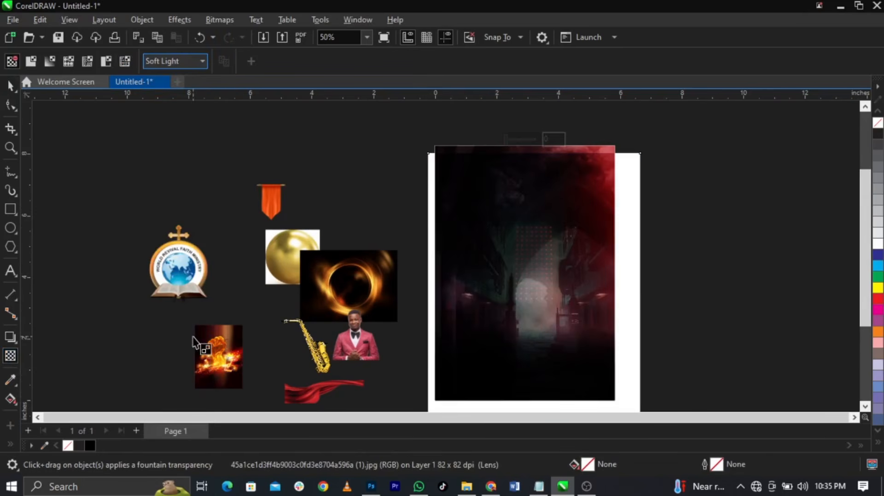
pyautogui.click(194, 66)
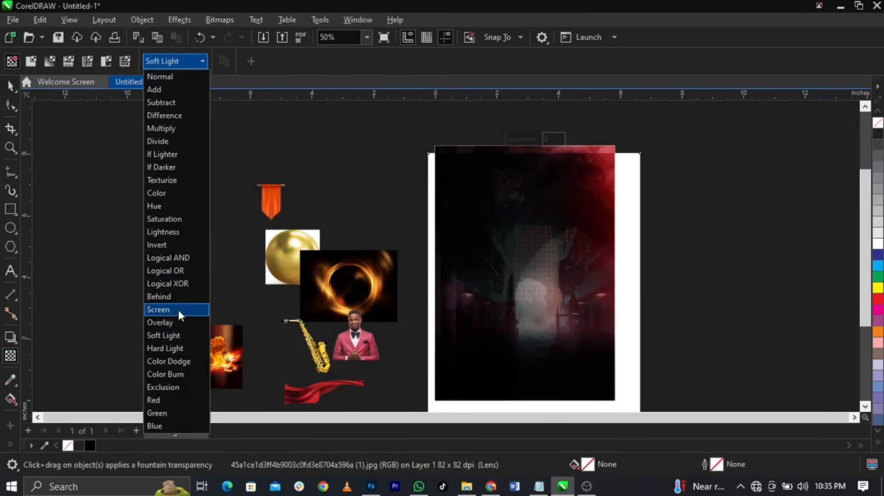
pyautogui.click(180, 322)
pyautogui.click(184, 63)
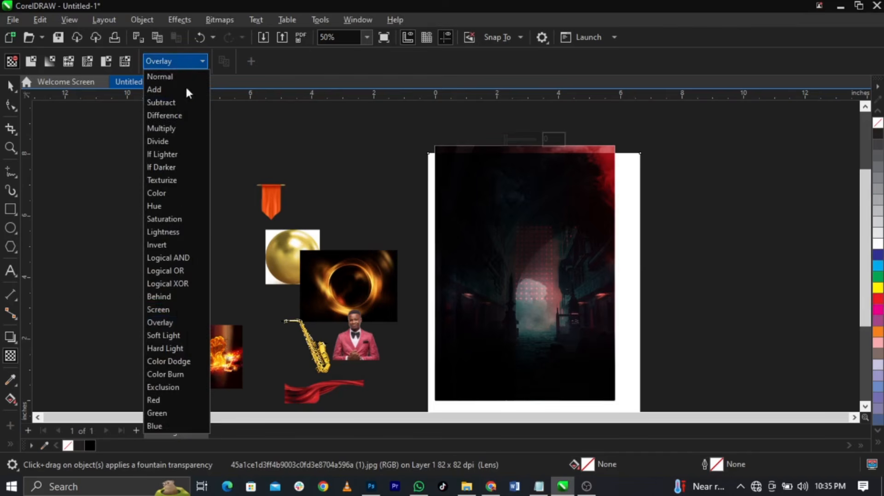
pyautogui.click(162, 310)
pyautogui.click(173, 61)
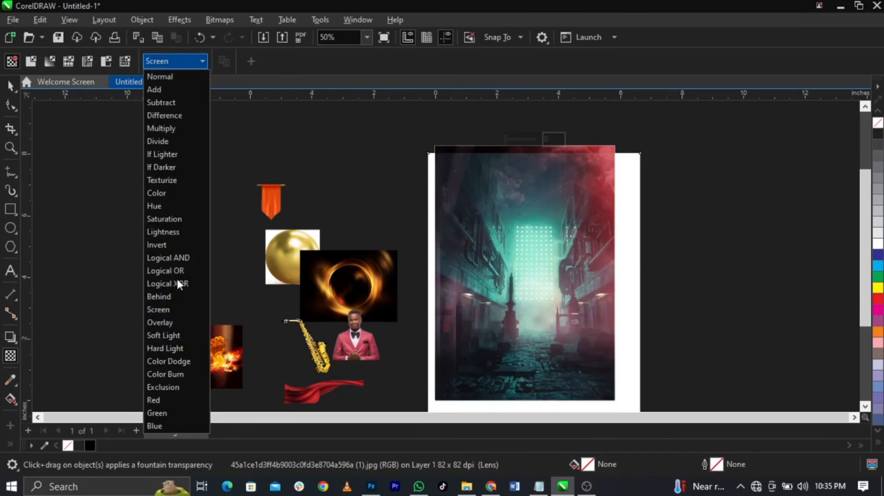
pyautogui.click(187, 332)
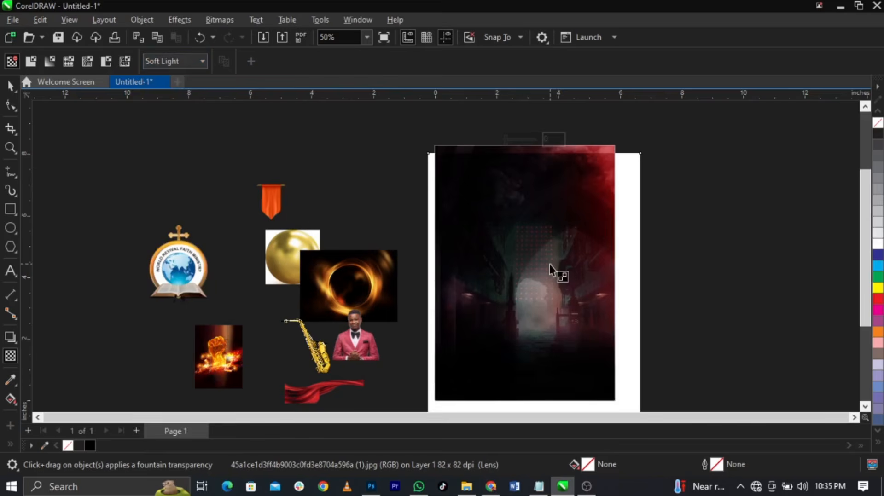
pyautogui.press('space')
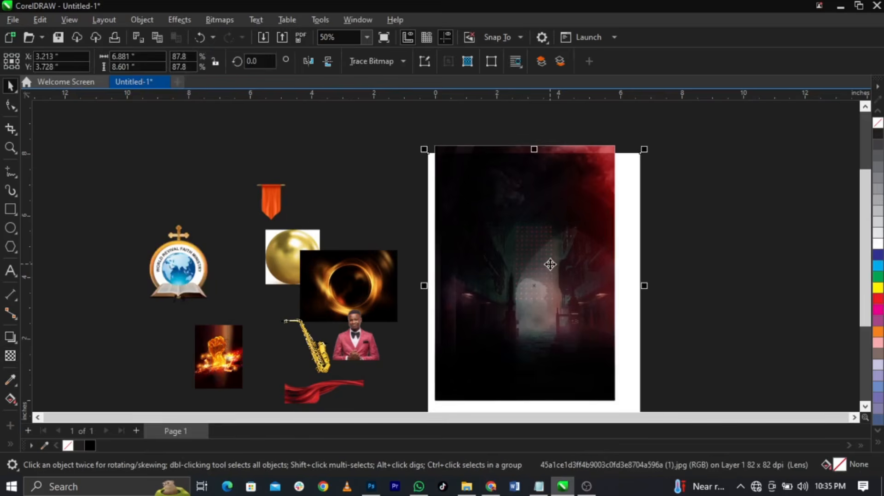
# Convert the corridor image to Grayscale (8-bit) via the Bitmaps mode commands
pyautogui.click(223, 20)
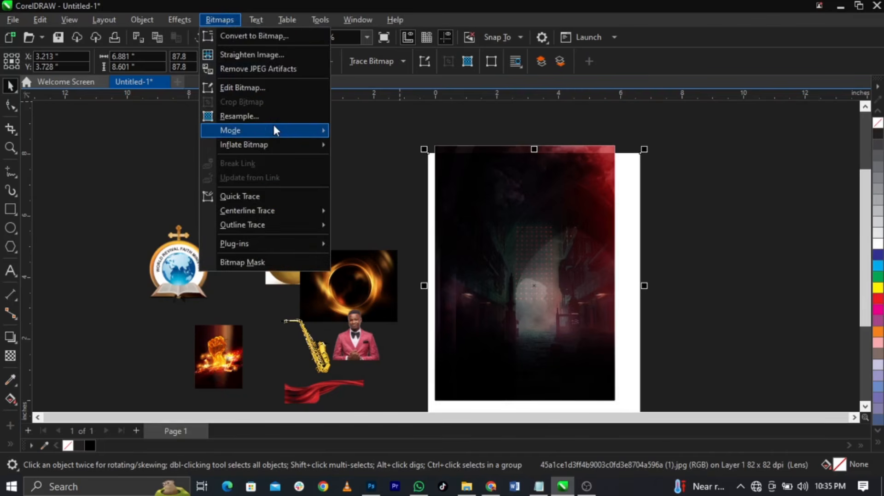
pyautogui.moveTo(275, 130)
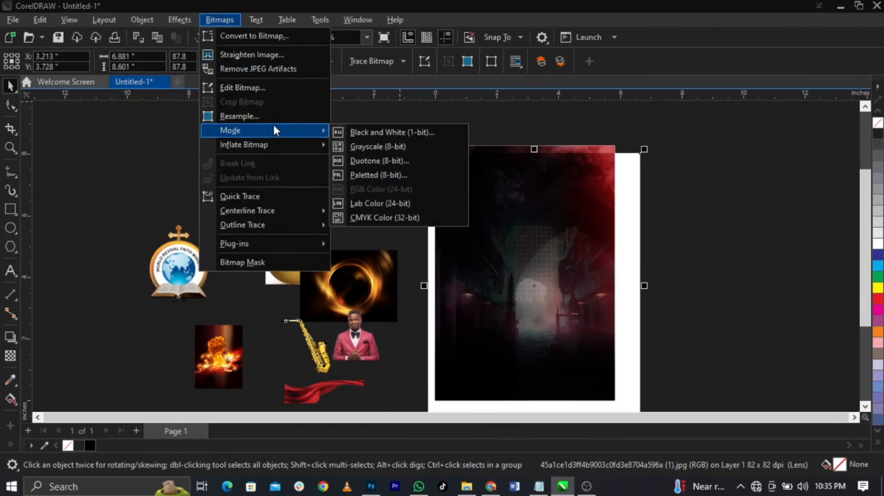
pyautogui.click(376, 146)
# Shift the corridor image right to X 4.557 in and choose PowerClip Inside
pyautogui.moveTo(545, 257); pyautogui.dragTo(548, 238)
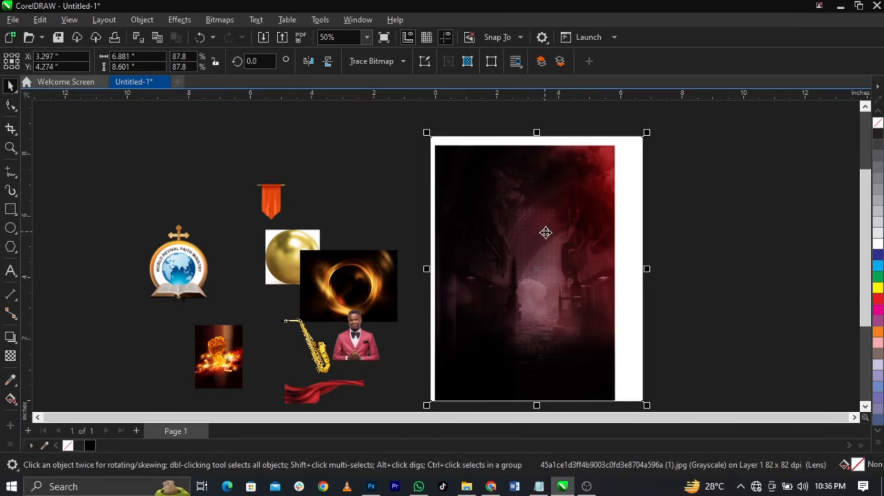
pyautogui.moveTo(546, 232); pyautogui.dragTo(592, 236)
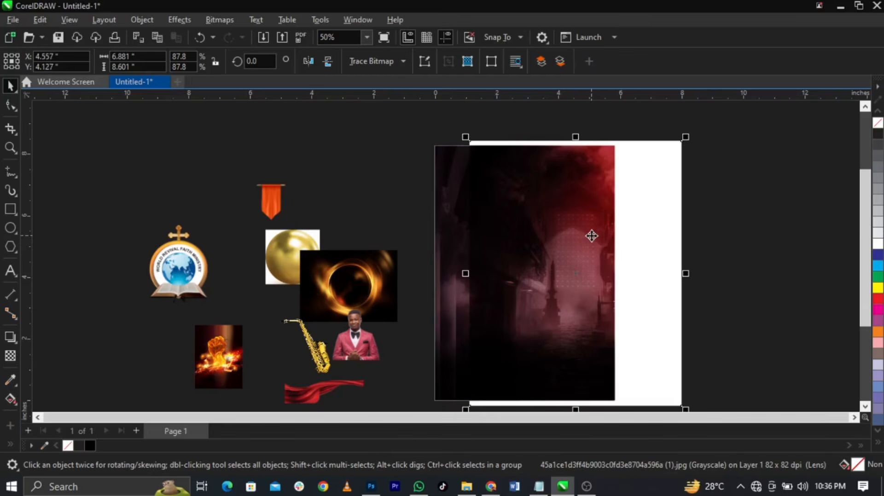
pyautogui.rightClick(591, 236)
pyautogui.click(640, 278)
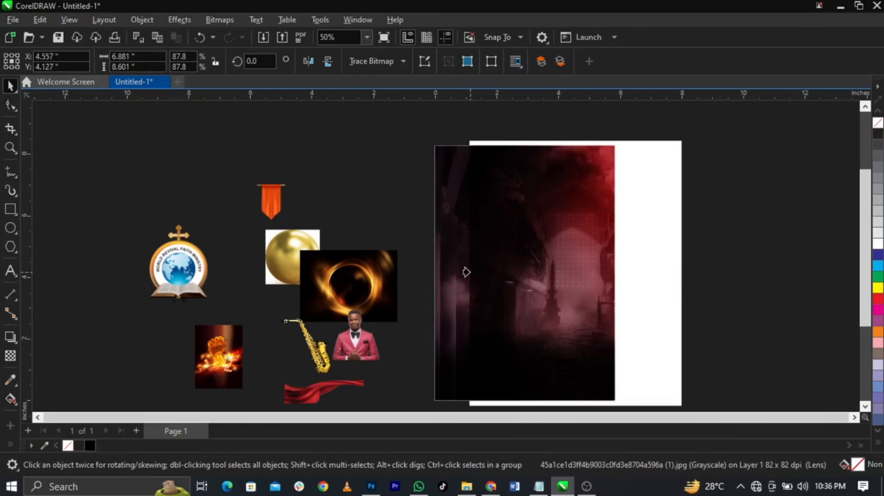
# PowerClip the corridor image into the dark background rectangle and start resizing it inside the frame
pyautogui.click(445, 269)
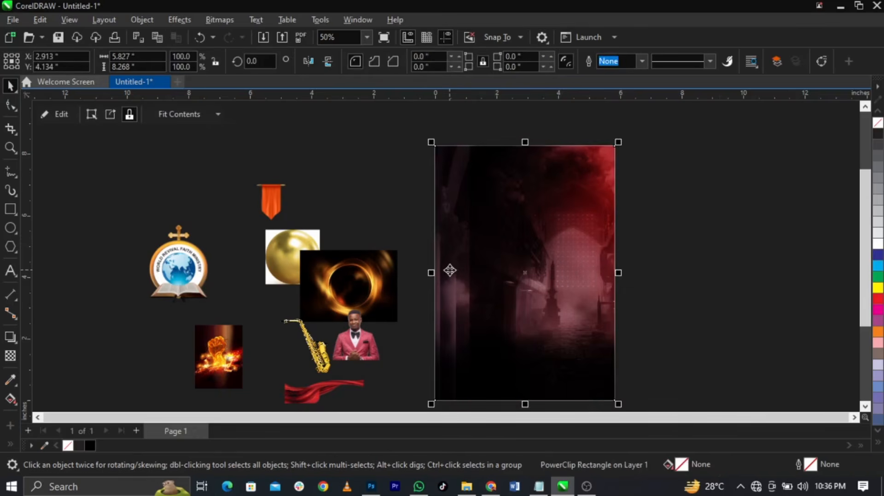
pyautogui.rightClick(535, 277)
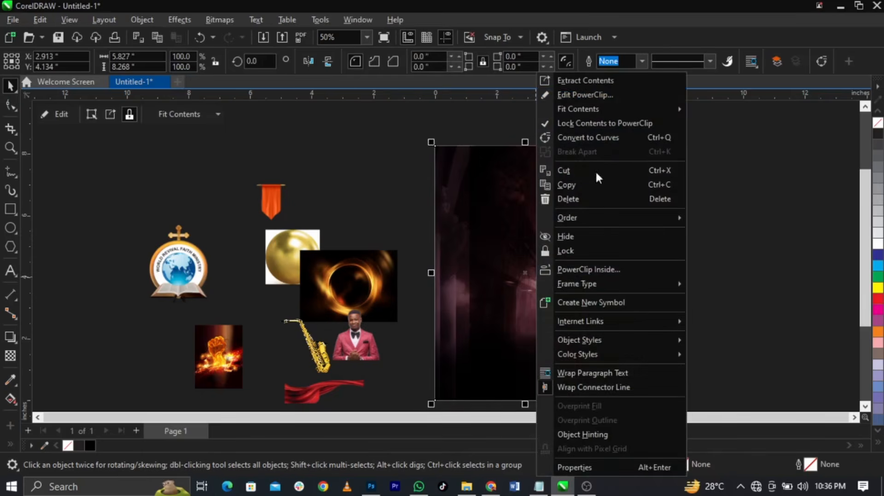
pyautogui.click(581, 93)
pyautogui.click(572, 223)
pyautogui.moveTo(573, 223); pyautogui.dragTo(551, 223)
pyautogui.scroll(-1, 589, 204)
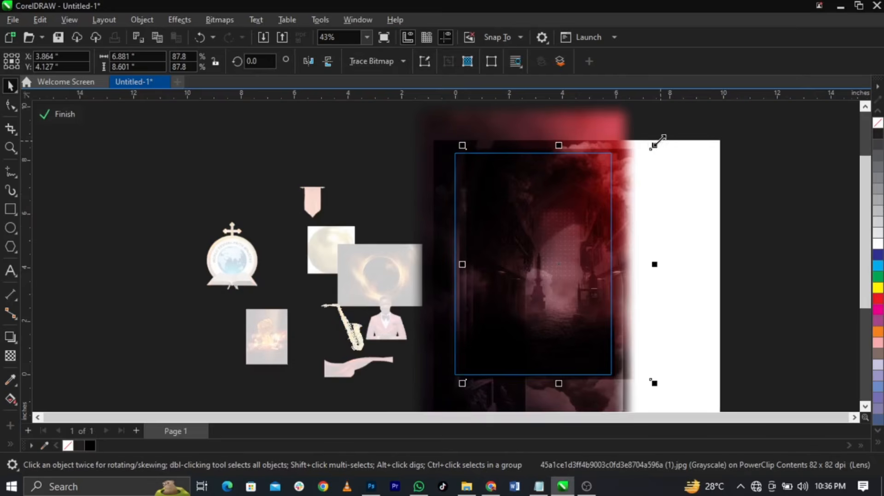
pyautogui.moveTo(661, 139); pyautogui.dragTo(688, 121)
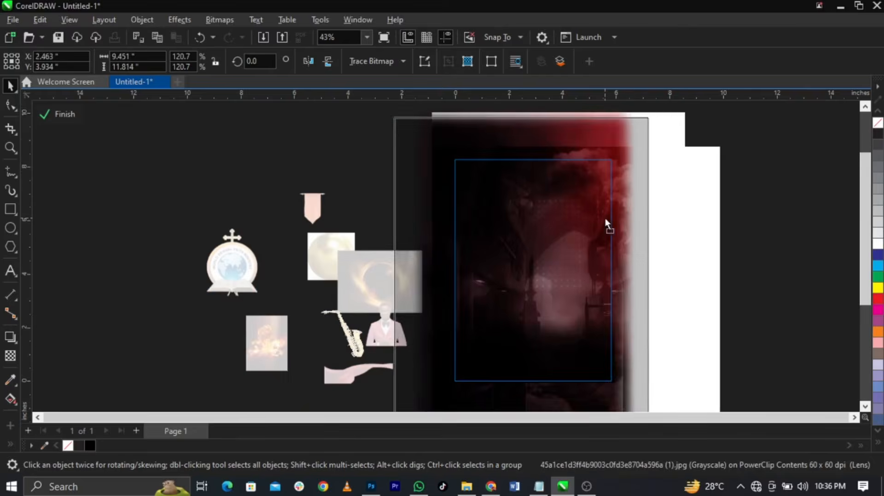
pyautogui.moveTo(614, 219); pyautogui.dragTo(645, 229)
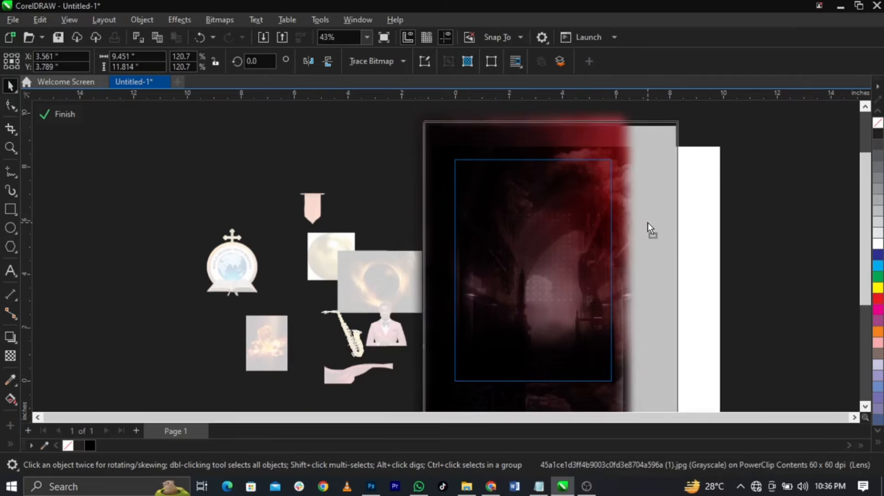
# Enlarge the clipped photo to about 167%, shift it right and up, then finish editing
pyautogui.press('z')
pyautogui.scroll(-2, 576, 213)
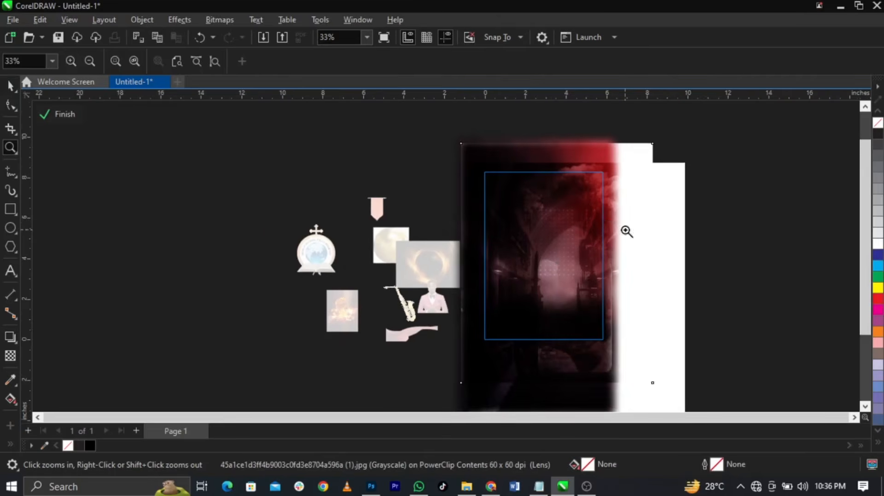
pyautogui.press('space')
pyautogui.click(625, 209)
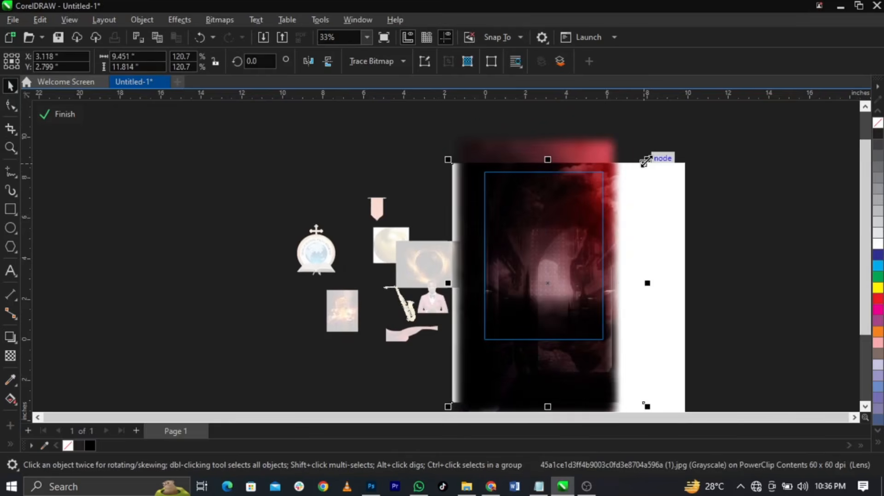
pyautogui.moveTo(645, 161); pyautogui.dragTo(744, 121)
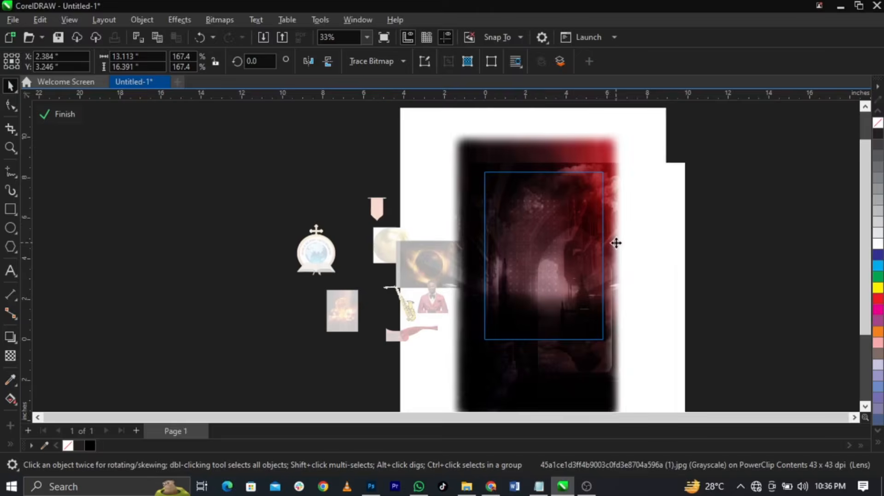
pyautogui.moveTo(616, 243); pyautogui.dragTo(653, 195)
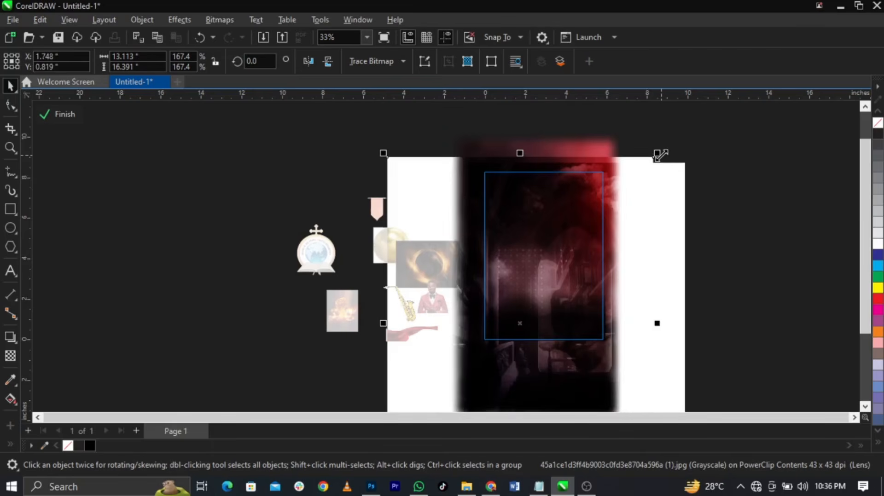
pyautogui.moveTo(661, 155); pyautogui.dragTo(658, 161)
pyautogui.moveTo(629, 239)
pyautogui.mouseDown()
pyautogui.moveTo(631, 189)
pyautogui.moveTo(646, 255)
pyautogui.moveTo(639, 247)
pyautogui.mouseUp()
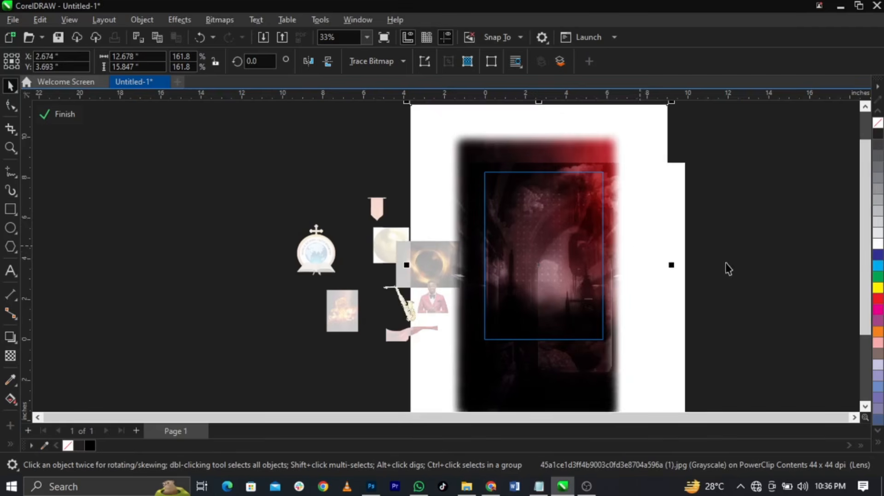
pyautogui.click(754, 274)
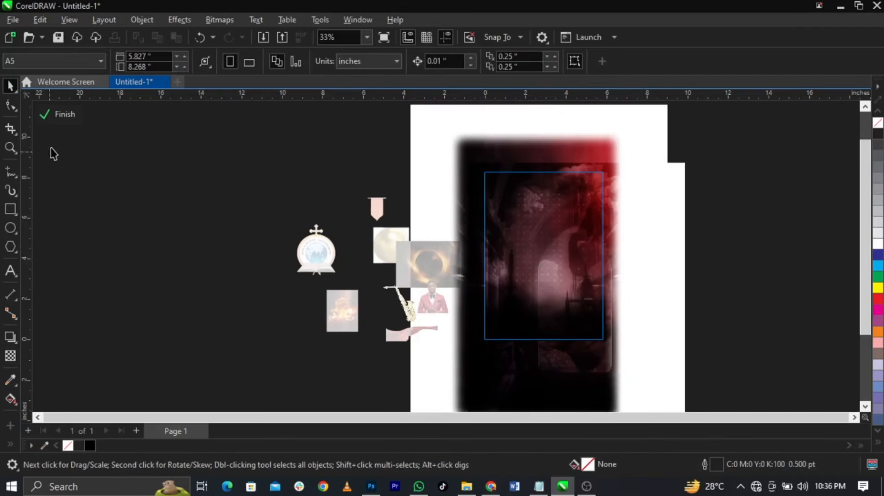
pyautogui.click(61, 114)
# Inside the background frame, move the black overlay rectangle to the top and make it slightly taller
pyautogui.scroll(2, 581, 225)
pyautogui.scroll(-1, 555, 276)
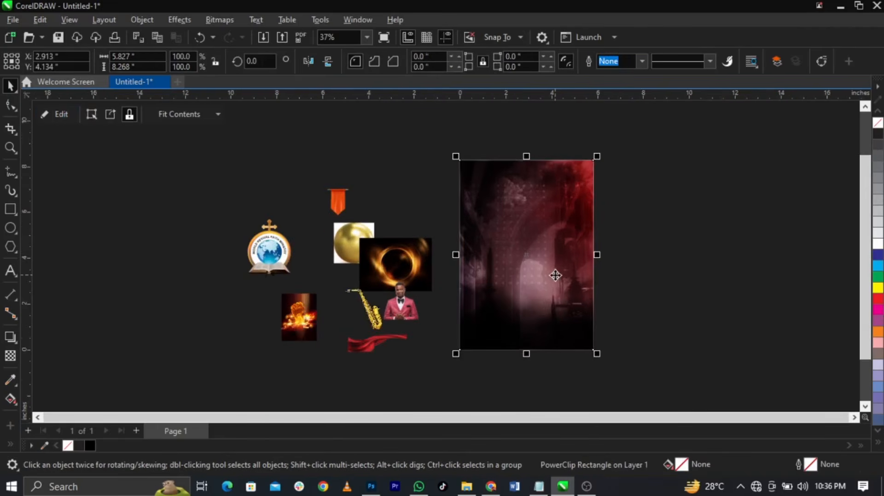
pyautogui.click(659, 241)
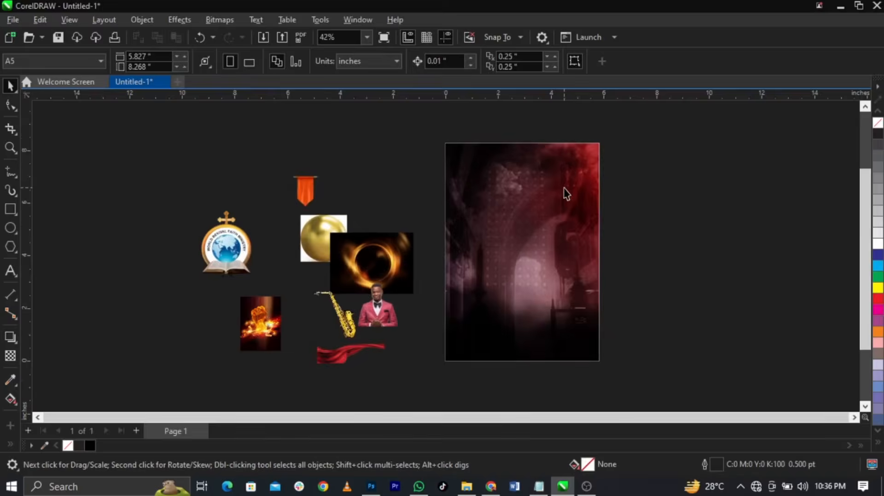
pyautogui.scroll(1, 557, 189)
pyautogui.scroll(-1, 549, 178)
pyautogui.doubleClick(543, 274)
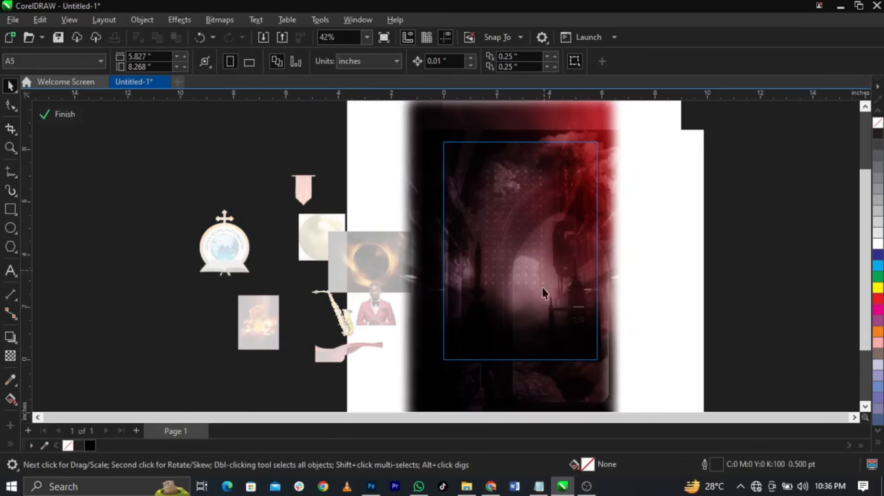
pyautogui.click(534, 344)
pyautogui.click(533, 344)
pyautogui.moveTo(785, 199); pyautogui.dragTo(411, 370)
pyautogui.moveTo(530, 343); pyautogui.dragTo(697, 314)
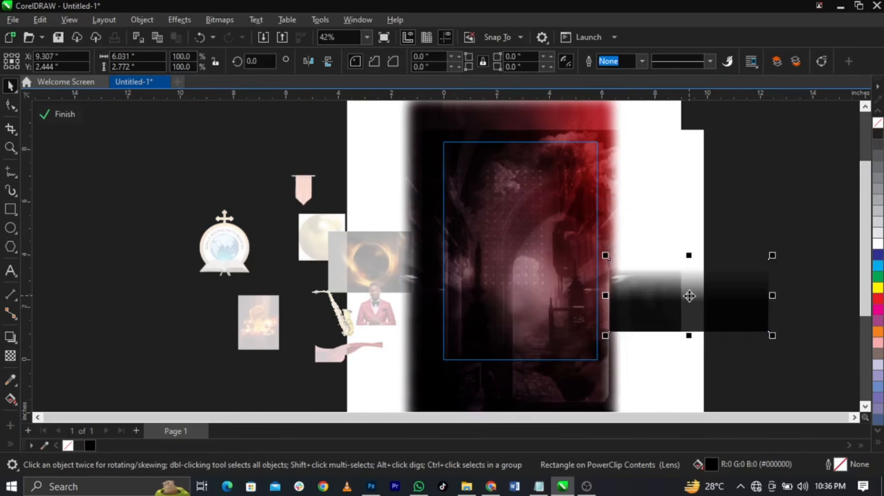
pyautogui.hotkey('ctrl', 'z')
pyautogui.moveTo(522, 364); pyautogui.dragTo(524, 174)
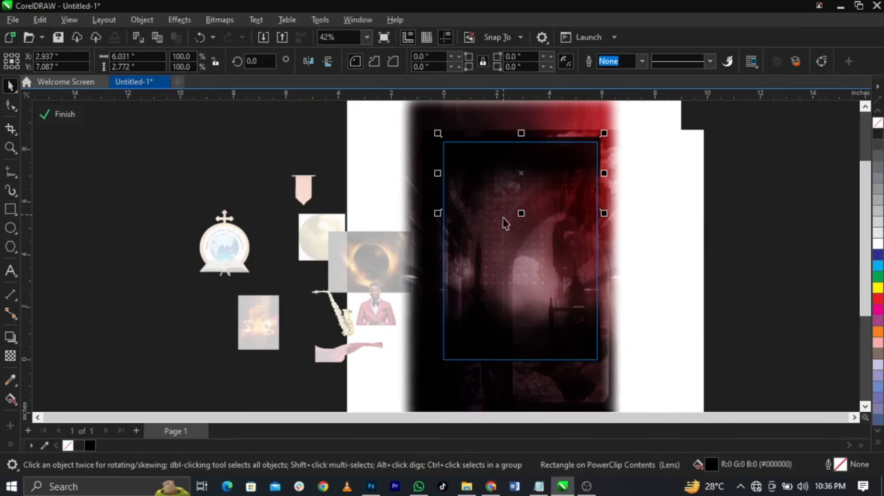
pyautogui.moveTo(521, 214); pyautogui.dragTo(521, 227)
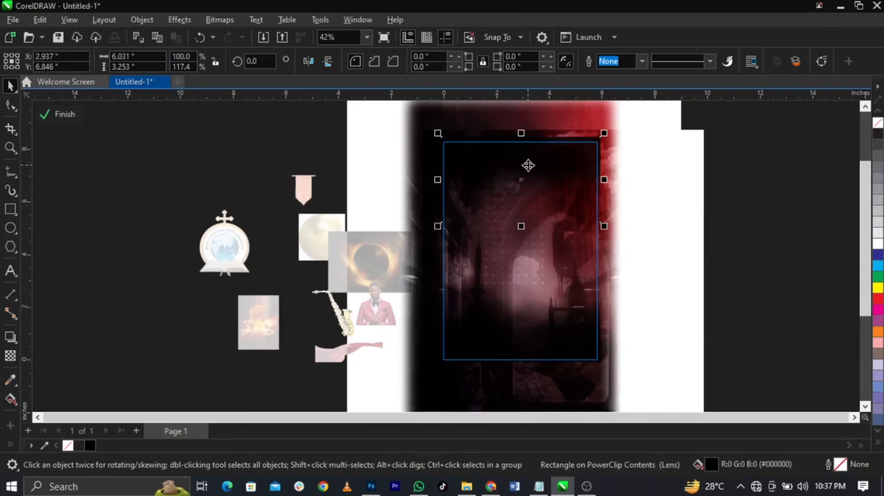
pyautogui.scroll(1, 515, 161)
# Fill the overlay rectangle with deep red #822F2F (CMYK)
pyautogui.doubleClick(711, 462)
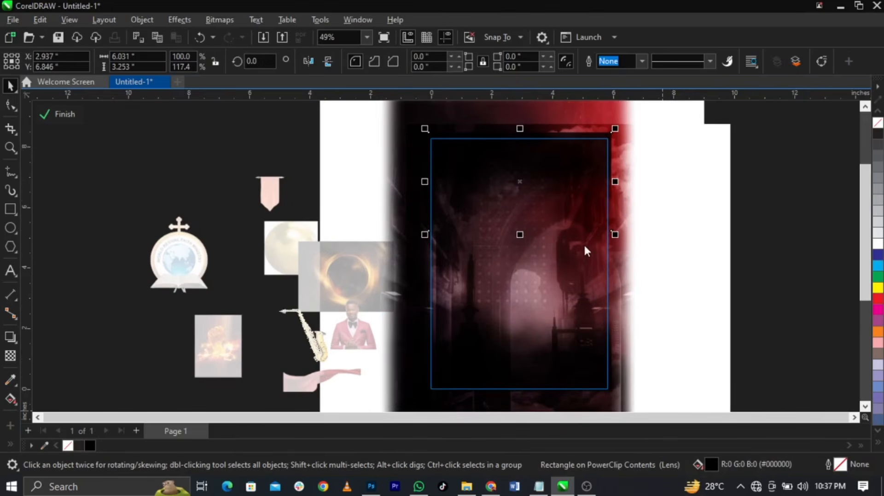
pyautogui.moveTo(427, 59); pyautogui.dragTo(760, 92)
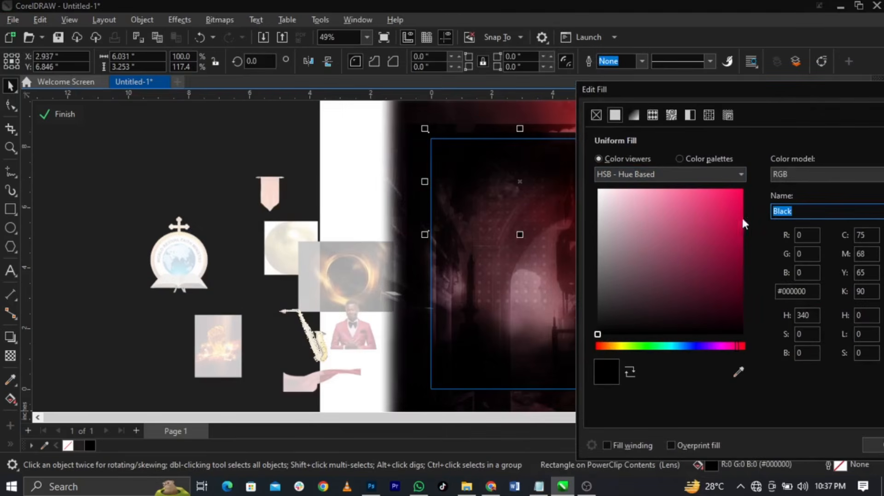
pyautogui.click(738, 282)
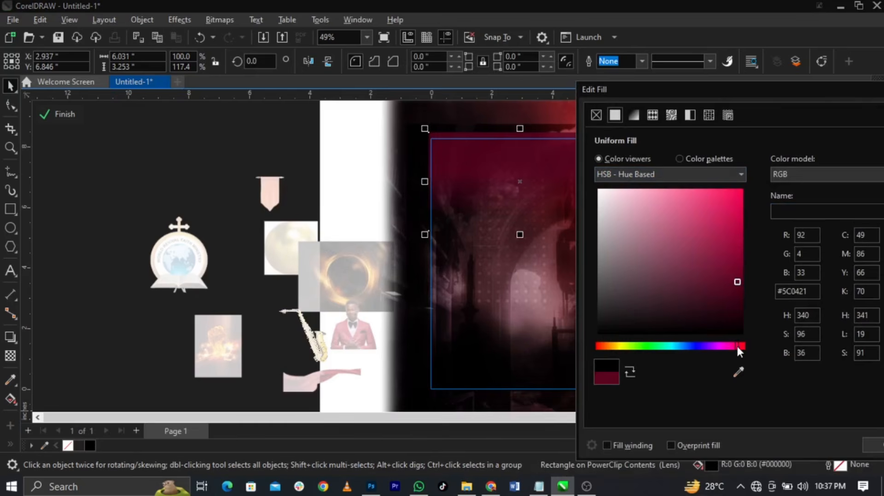
pyautogui.moveTo(737, 347); pyautogui.dragTo(745, 348)
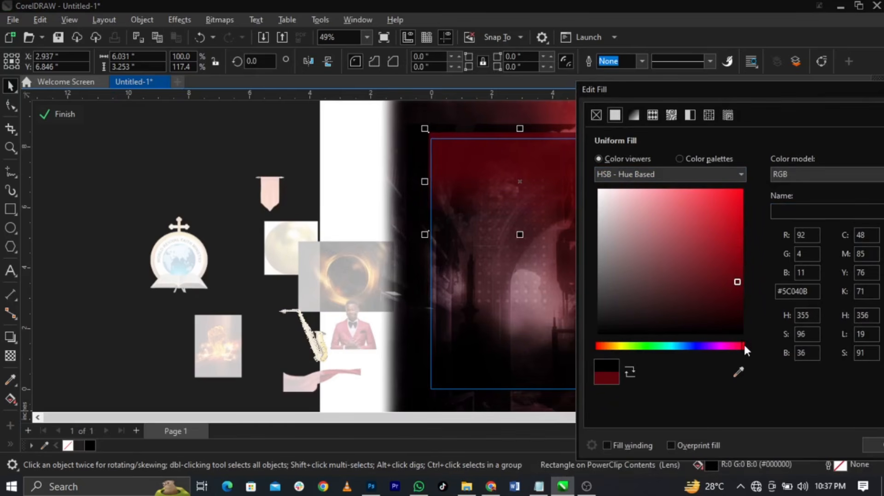
pyautogui.click(793, 171)
pyautogui.click(779, 195)
pyautogui.click(729, 235)
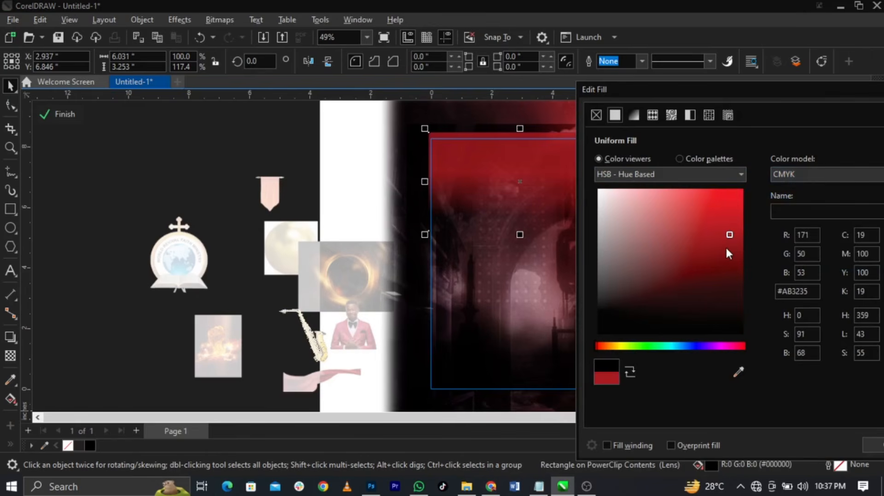
pyautogui.moveTo(726, 249); pyautogui.dragTo(726, 256)
pyautogui.click(726, 256)
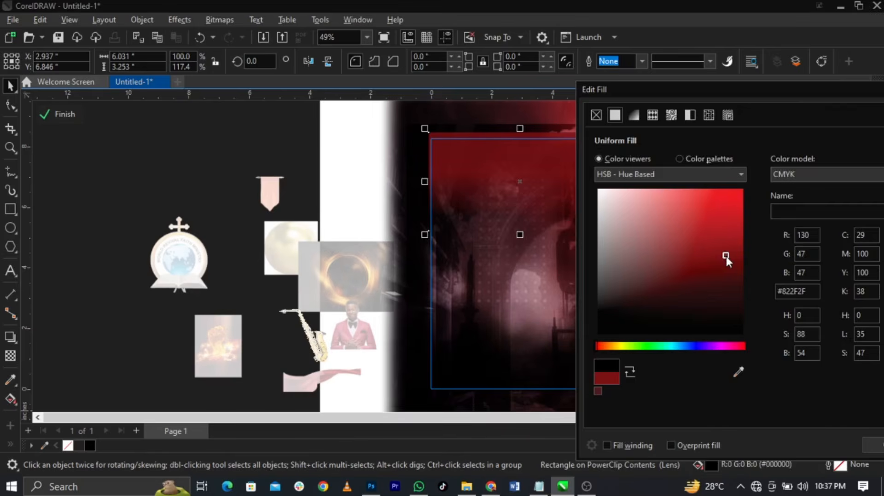
pyautogui.press('Return')
# Stretch the red rectangle to the top edge and down to 4.145 in tall, then finish editing
pyautogui.scroll(2, 502, 148)
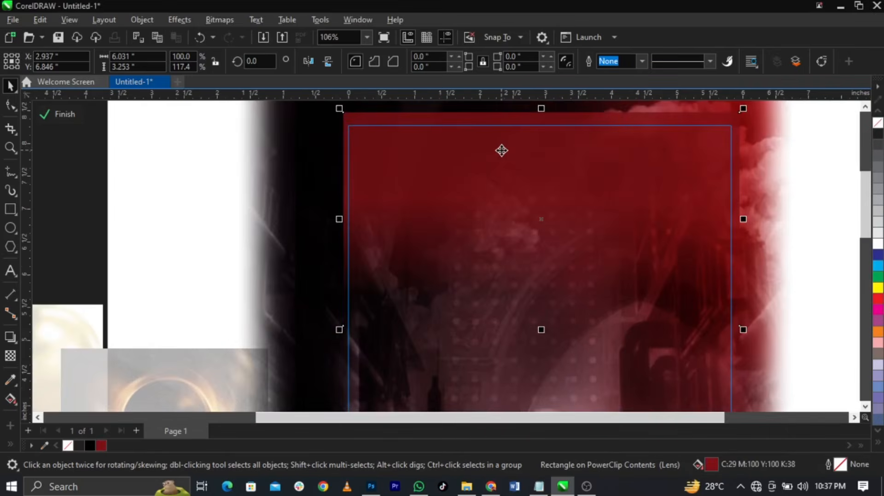
pyautogui.scroll(-2, 502, 150)
pyautogui.moveTo(525, 155); pyautogui.dragTo(524, 144)
pyautogui.moveTo(528, 301); pyautogui.dragTo(503, 321)
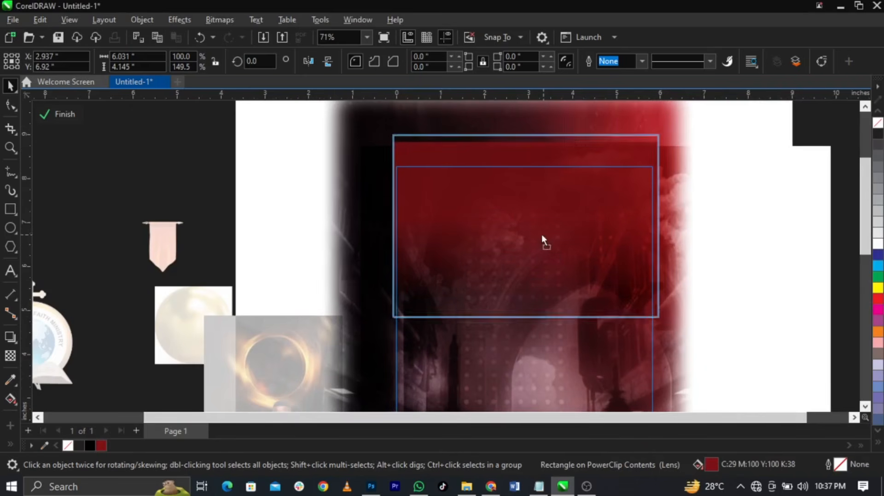
pyautogui.scroll(-2, 477, 211)
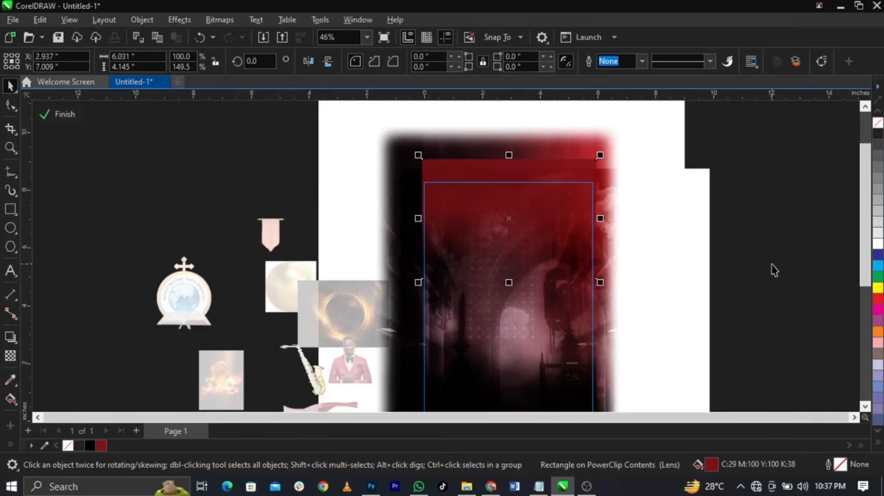
pyautogui.keyDown('ctrl'); pyautogui.click(773, 267); pyautogui.keyUp('ctrl')
pyautogui.scroll(-4, 548, 208)
pyautogui.scroll(3, 558, 253)
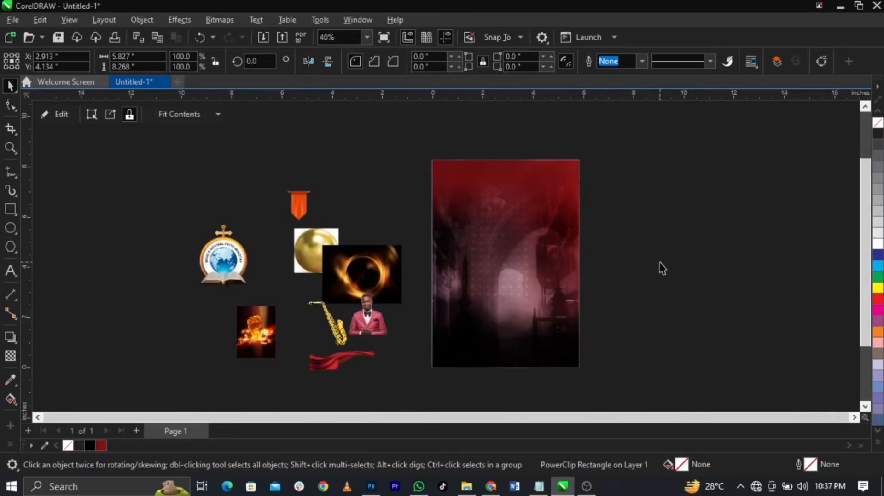
# Inside the background frame, select the red overlay and stretch its top edge far upward
pyautogui.click(660, 263)
pyautogui.scroll(1, 606, 240)
pyautogui.scroll(1, 607, 244)
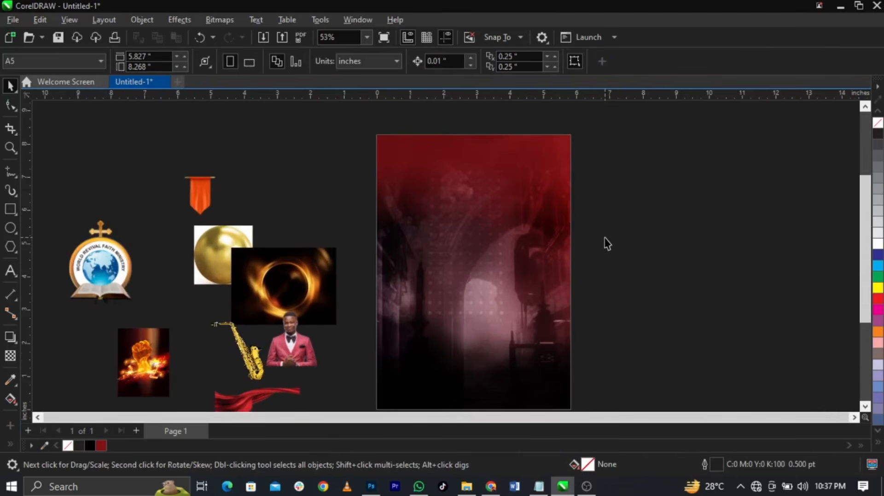
pyautogui.scroll(-1, 466, 234)
pyautogui.scroll(1, 504, 334)
pyautogui.keyDown('ctrl'); pyautogui.click(466, 332); pyautogui.keyUp('ctrl')
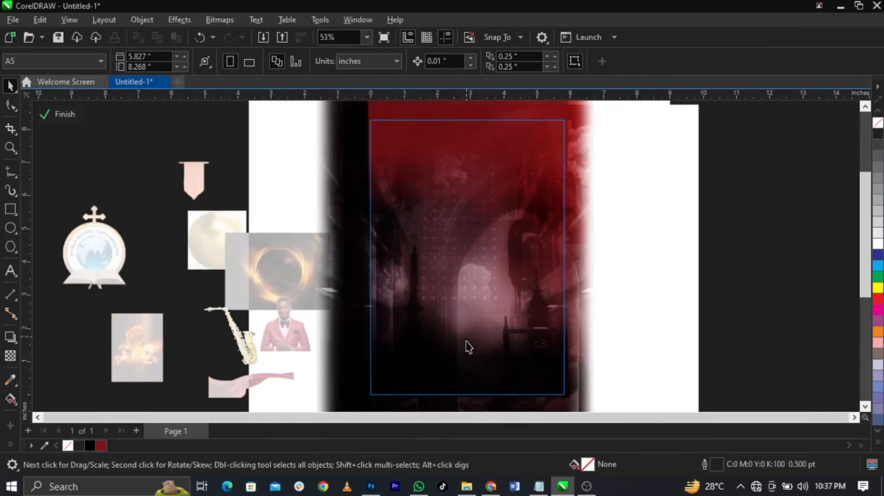
pyautogui.click(468, 360)
pyautogui.moveTo(322, 219); pyautogui.dragTo(608, 395)
pyautogui.moveTo(304, 265); pyautogui.dragTo(642, 393)
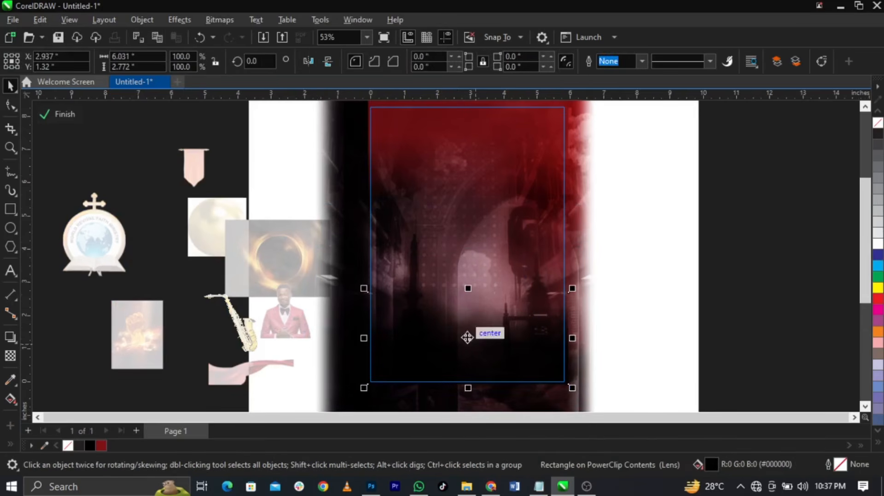
pyautogui.moveTo(468, 288); pyautogui.dragTo(469, 146)
pyautogui.click(753, 264)
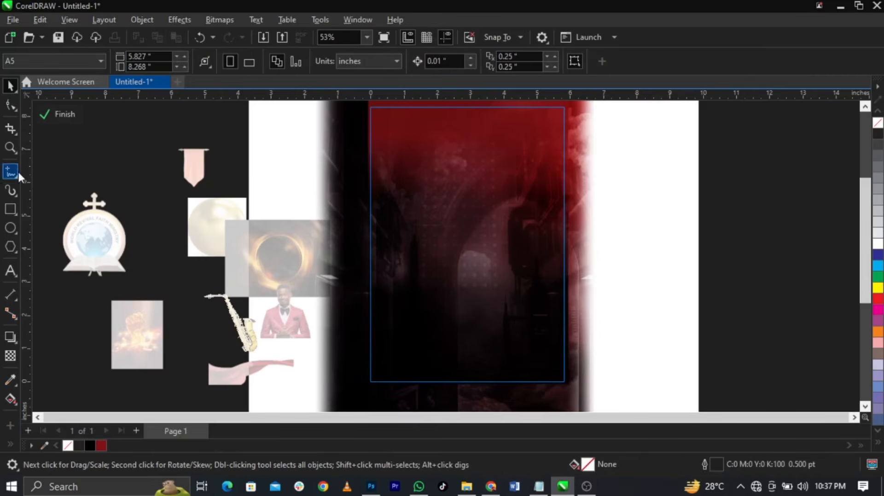
# Finish the PowerClip edit and select the ministry logo
pyautogui.click(59, 114)
pyautogui.press('Escape')
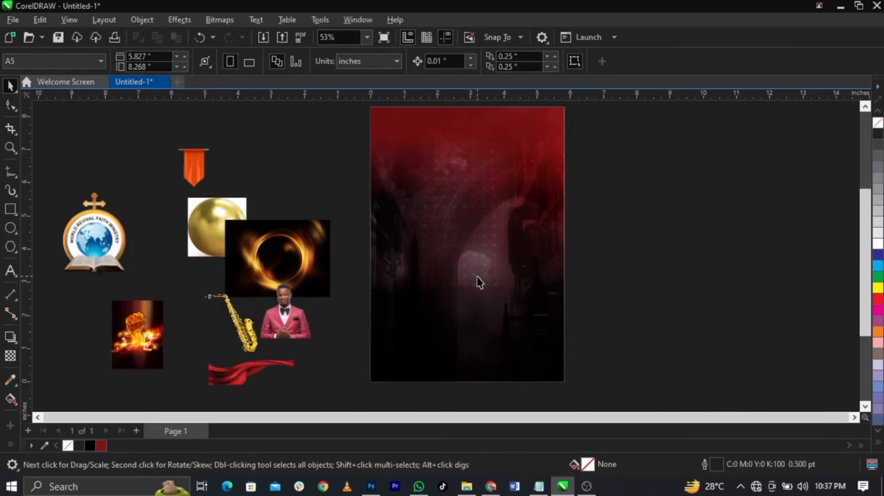
pyautogui.scroll(-1, 476, 276)
pyautogui.scroll(1, 510, 227)
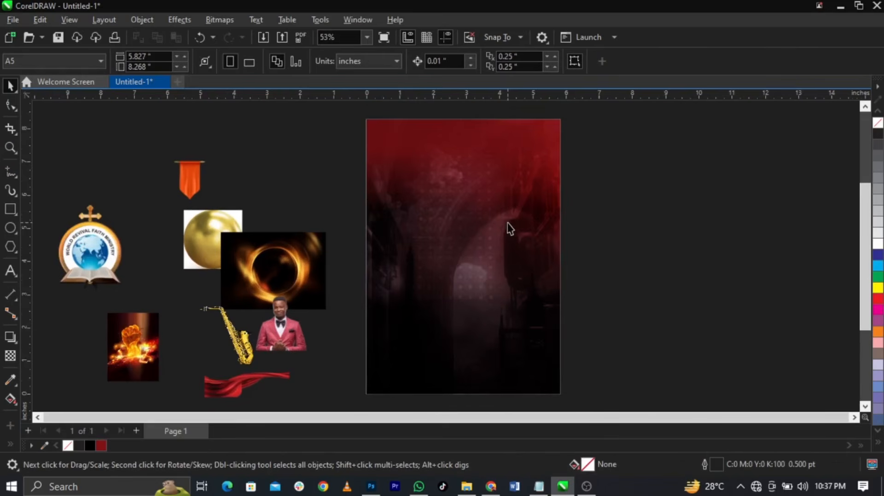
pyautogui.click(98, 234)
# Paste the event details from Notepad beside the page and shrink them to about 16.6 pt
pyautogui.click(537, 486)
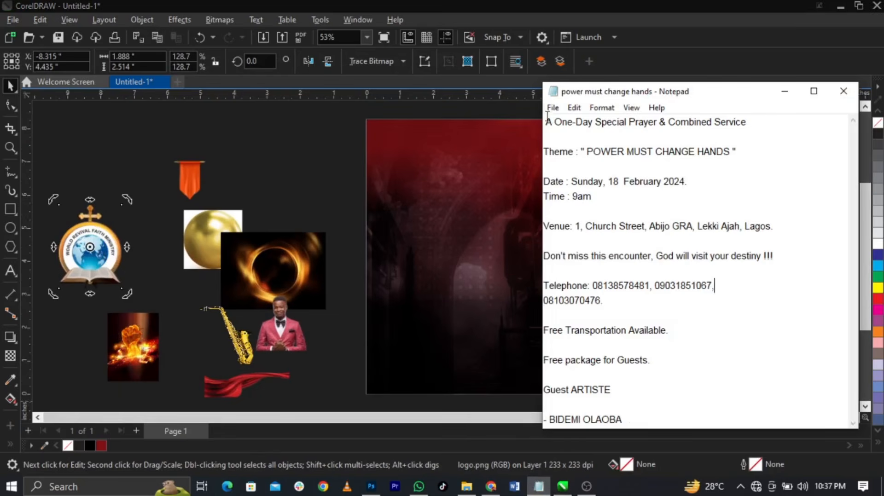
pyautogui.moveTo(544, 122); pyautogui.dragTo(646, 446)
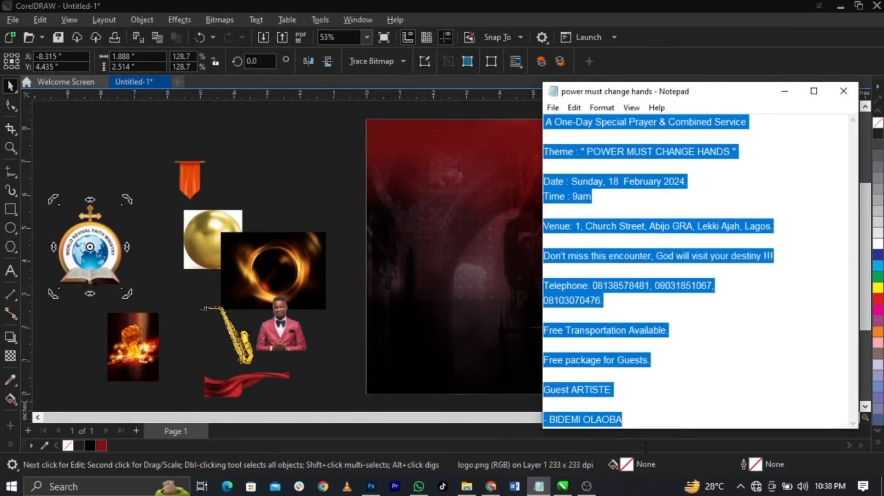
pyautogui.click(12, 268)
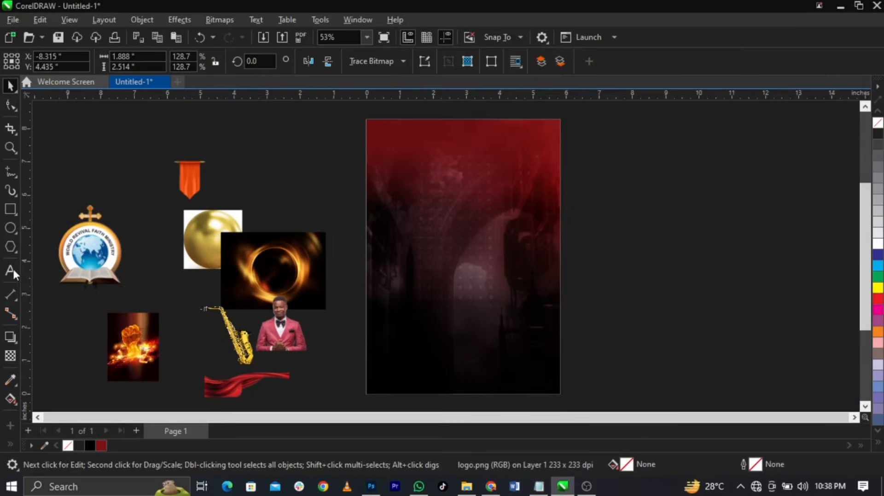
pyautogui.click(615, 214)
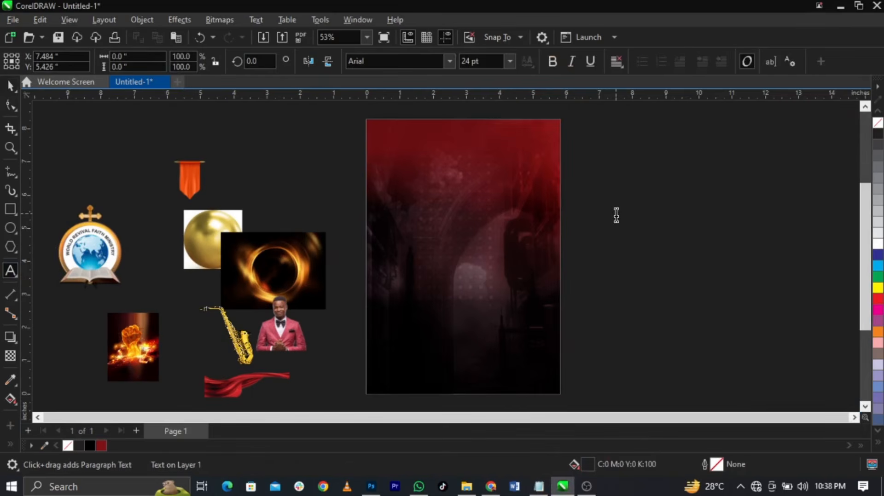
pyautogui.hotkey('ctrl', 'v')
pyautogui.hotkey('ctrl', 'space')
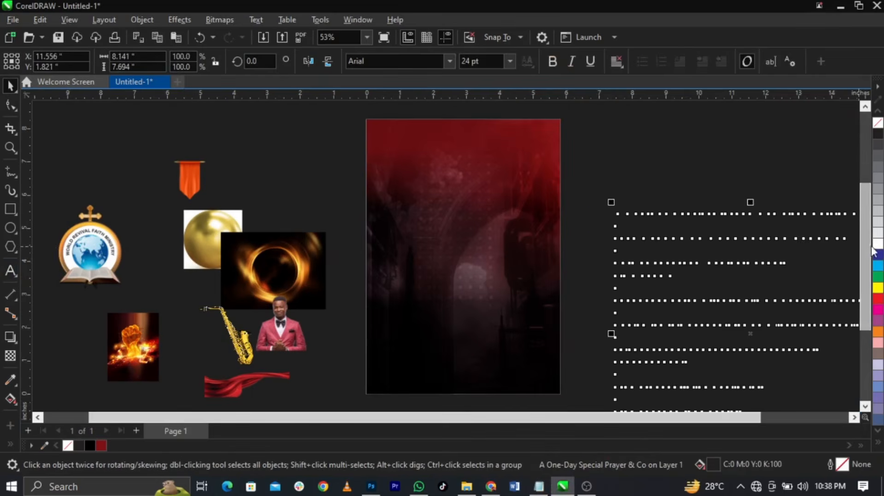
pyautogui.moveTo(722, 262); pyautogui.dragTo(701, 181)
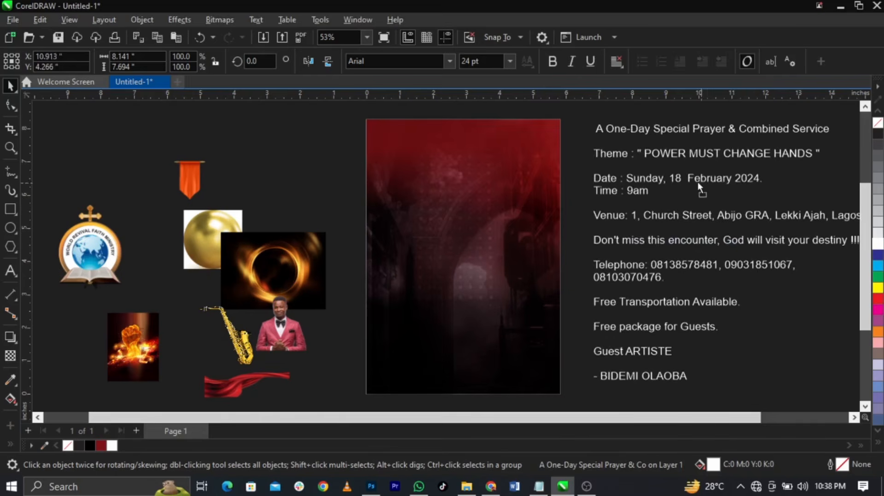
pyautogui.moveTo(589, 122); pyautogui.dragTo(632, 160)
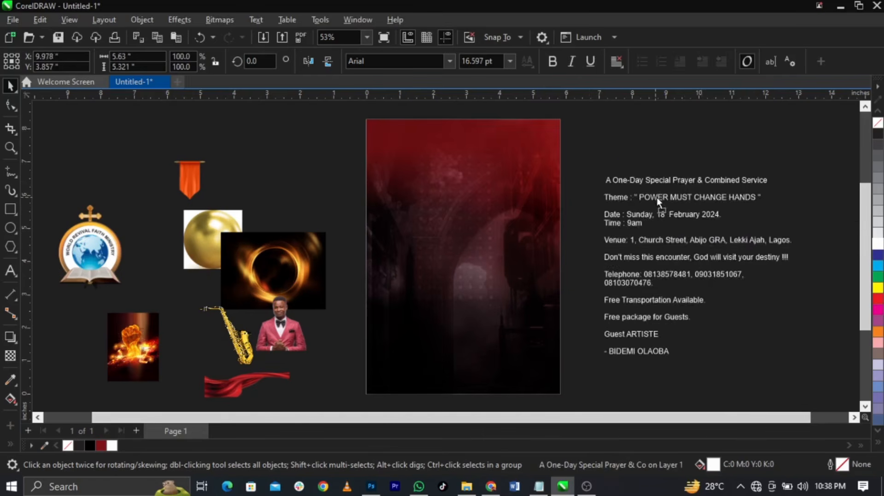
# Move the ministry logo onto the flyer page and shrink it to about 41.7%
pyautogui.moveTo(99, 256); pyautogui.dragTo(475, 183)
pyautogui.scroll(3, 477, 126)
pyautogui.moveTo(516, 142); pyautogui.dragTo(468, 206)
pyautogui.moveTo(451, 240); pyautogui.dragTo(463, 184)
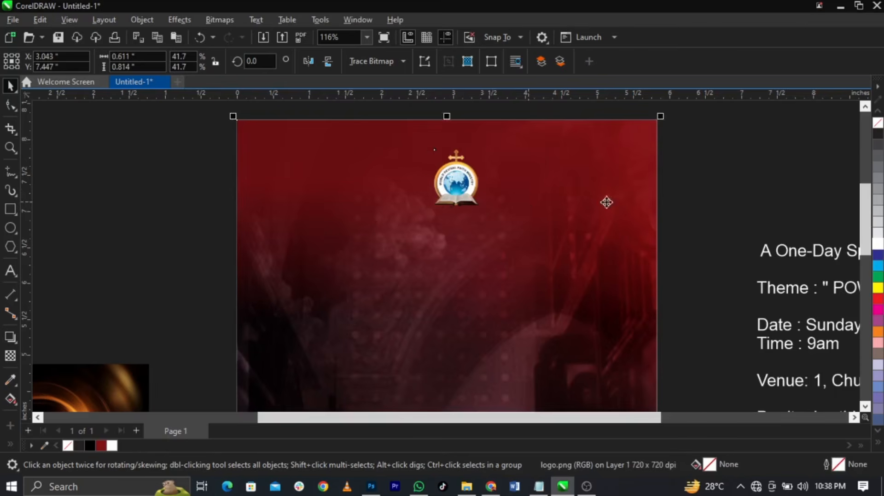
# Place the small logo at the top centre of the flyer
pyautogui.scroll(2, 460, 186)
pyautogui.moveTo(460, 186); pyautogui.dragTo(449, 179)
pyautogui.scroll(-2, 456, 191)
pyautogui.keyDown('shift'); pyautogui.click(515, 202); pyautogui.keyUp('shift')
pyautogui.click(606, 212)
pyautogui.scroll(-3, 511, 205)
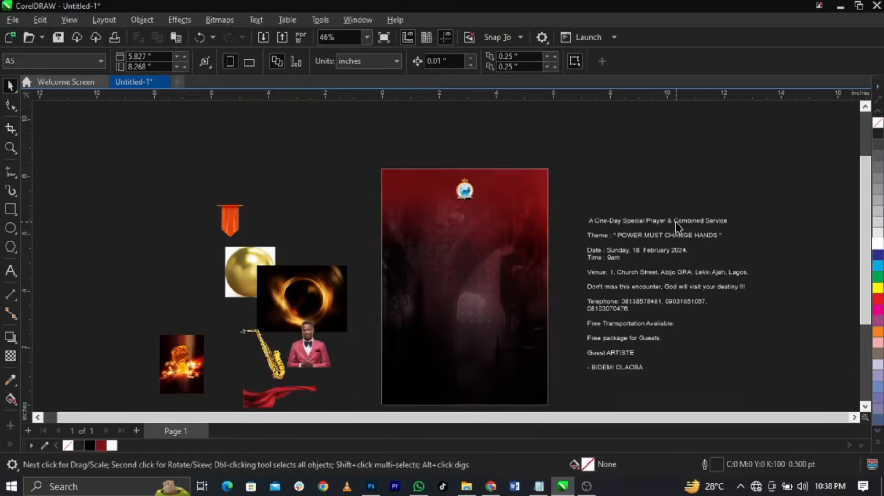
pyautogui.scroll(1, 675, 221)
pyautogui.scroll(7, 396, 180)
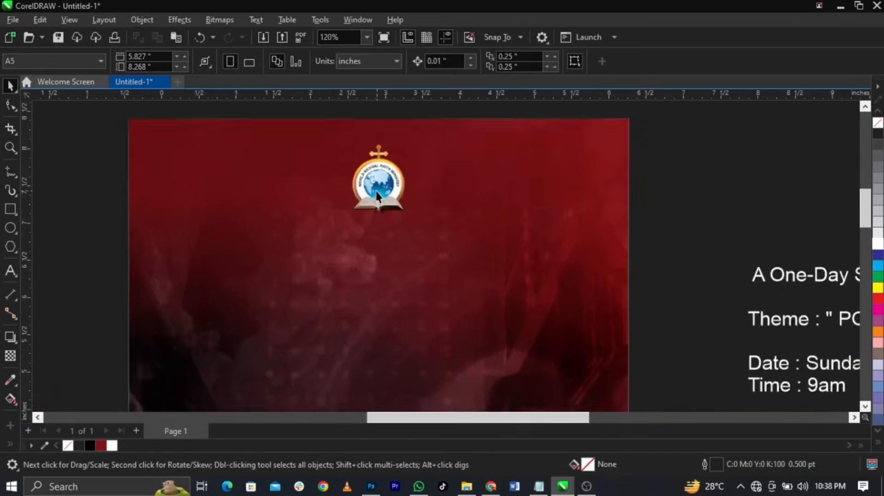
# Type 'WORLD' below the logo at 9 pt, then continue with 'REVIVAL FAITH MN'
pyautogui.click(10, 271)
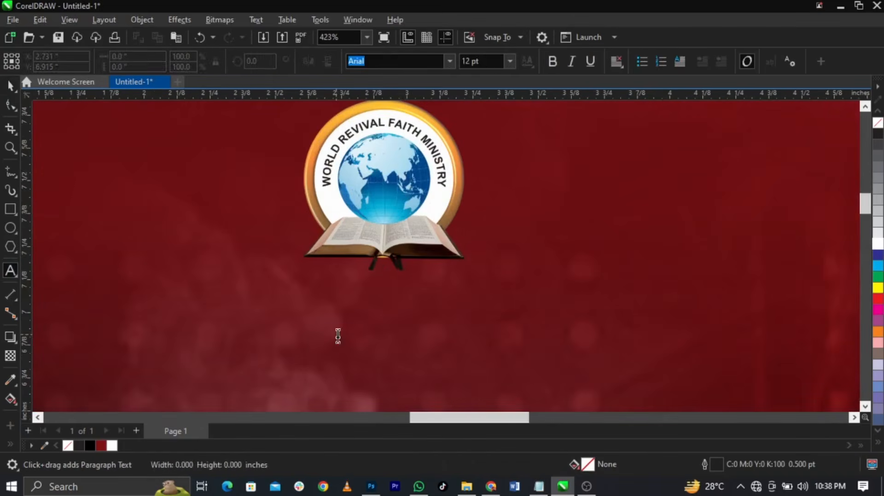
pyautogui.click(338, 335)
pyautogui.write('WORLD')
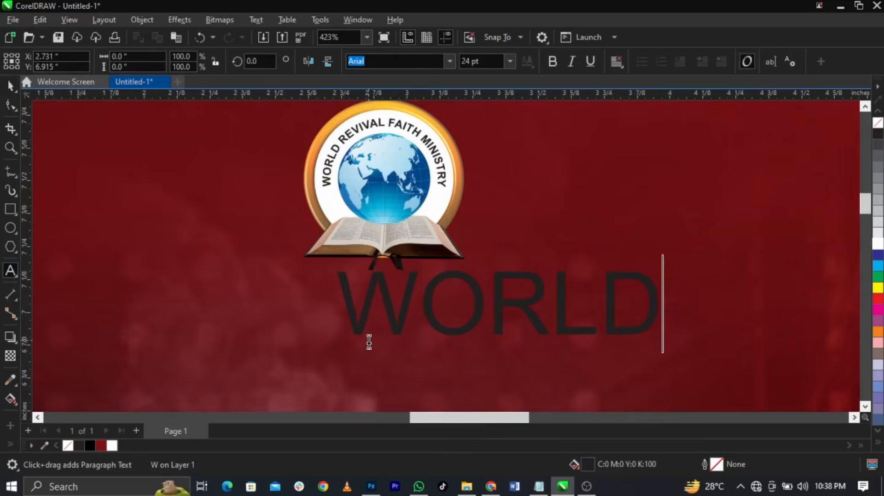
pyautogui.hotkey('ctrl', 'a')
pyautogui.click(510, 62)
pyautogui.click(510, 62)
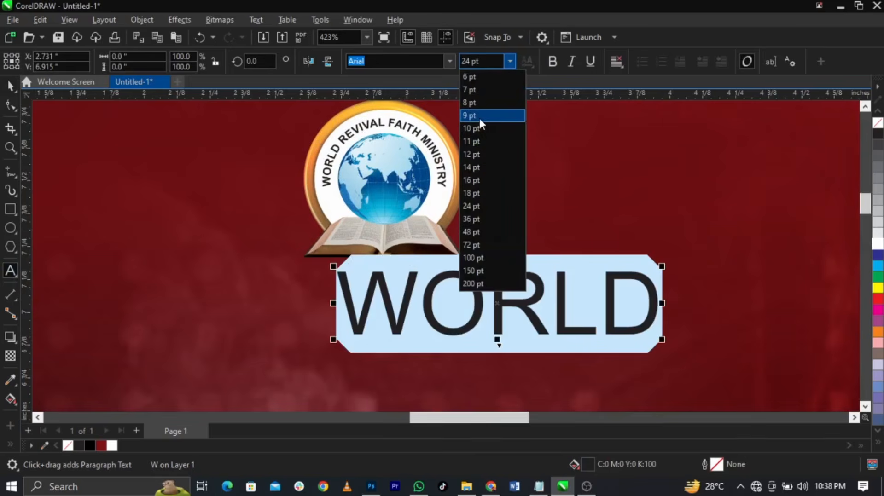
pyautogui.click(478, 116)
pyautogui.press('End')
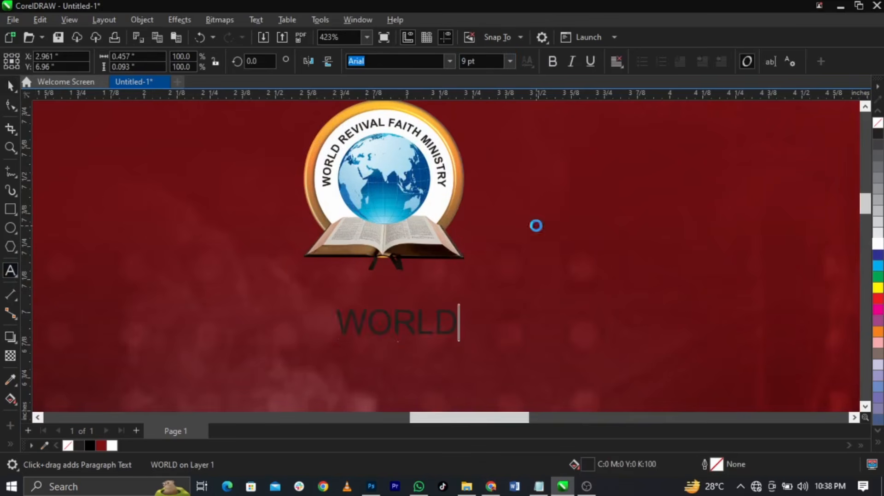
pyautogui.write('REVIVAL ')
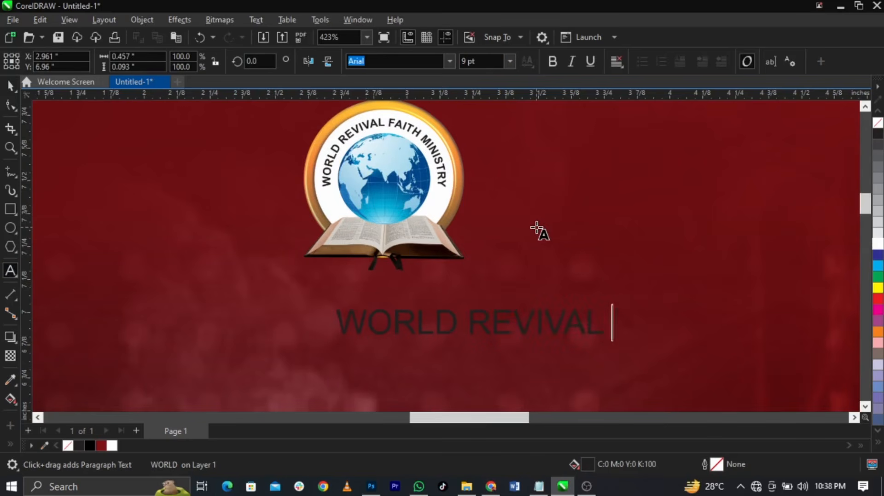
pyautogui.write('FAITH MINISTRY')
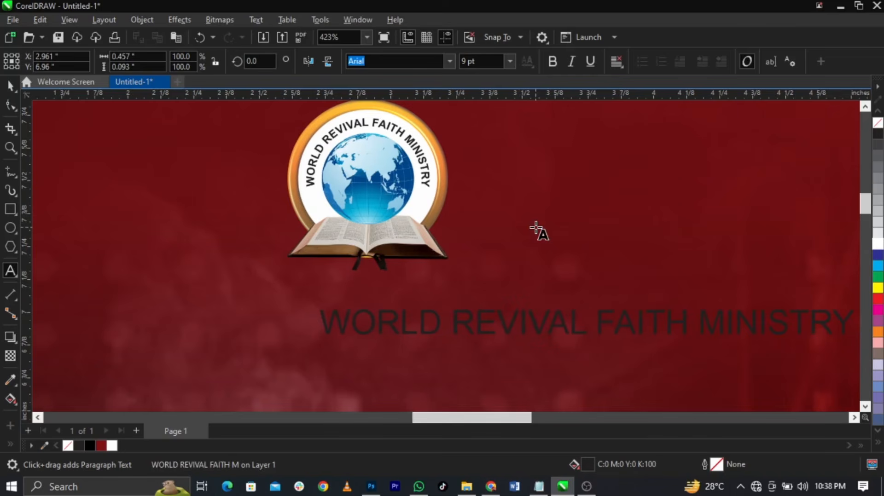
# Complete 'WORLD REVIVAL FAITH MINISTRY' and style it bold, white Campton Book
pyautogui.hotkey('ctrl', 'space')
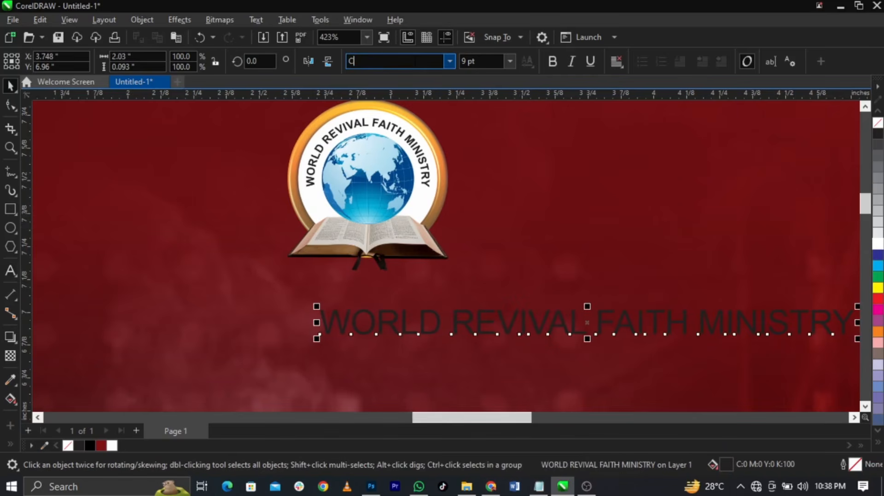
pyautogui.write('CAmp')
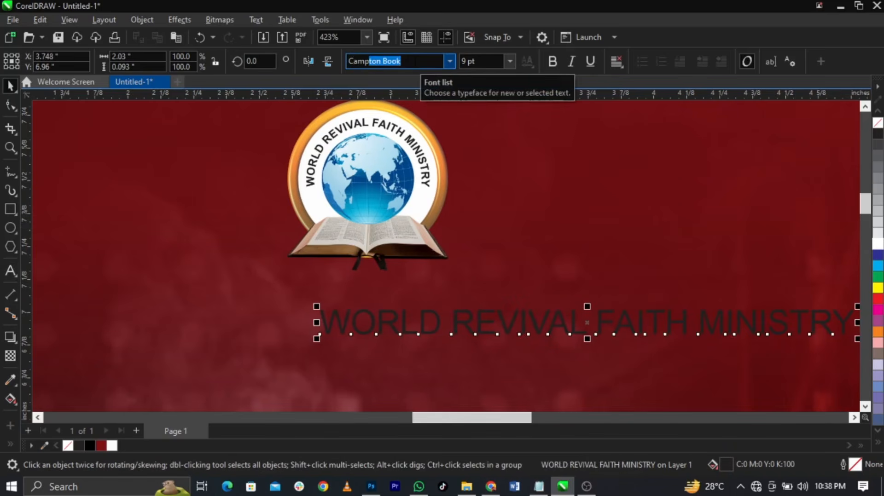
pyautogui.press('Return')
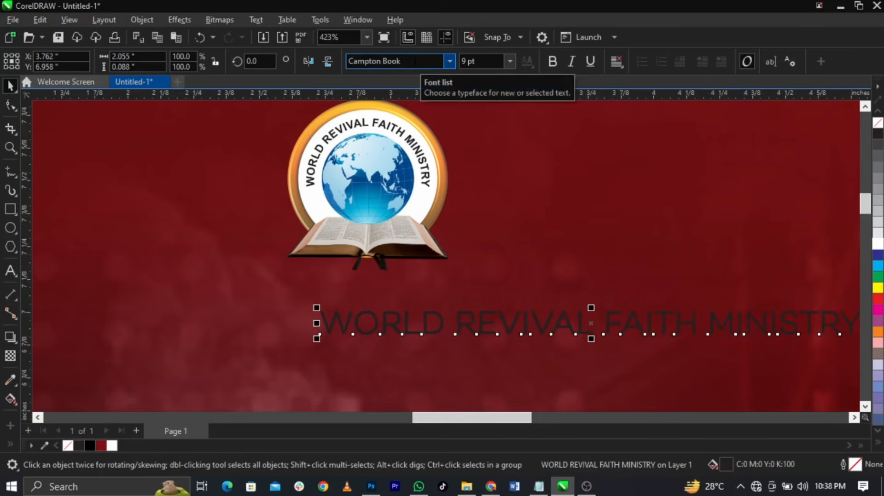
pyautogui.click(557, 66)
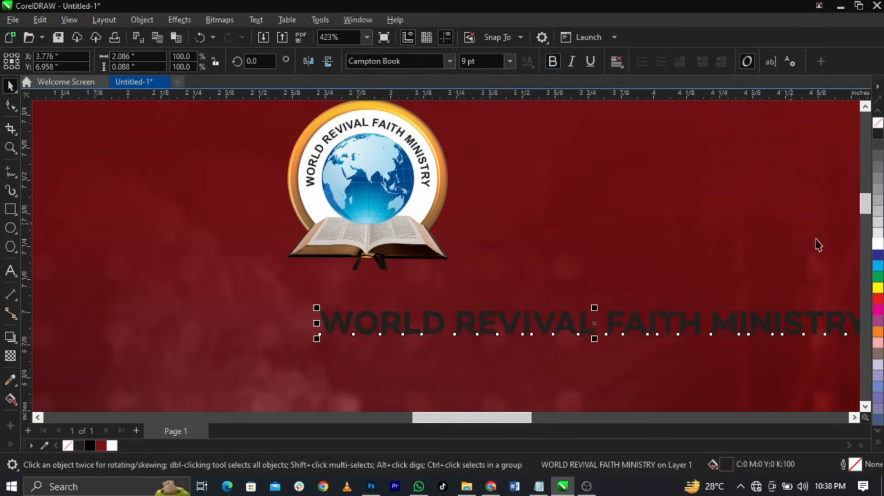
pyautogui.click(877, 247)
# Centre the title under the logo, nudge it up, and enlarge it to 10.246 pt
pyautogui.keyDown('shift'); pyautogui.click(414, 196); pyautogui.keyUp('shift')
pyautogui.press('c')
pyautogui.scroll(-5, 417, 198)
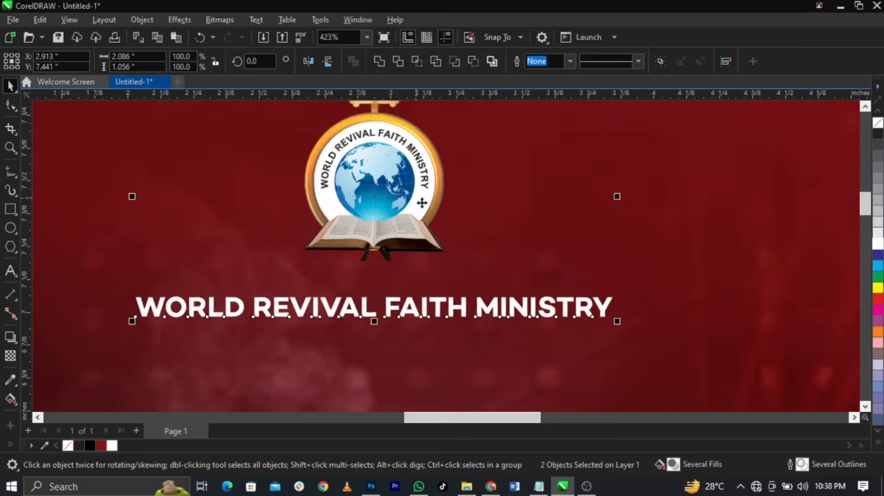
pyautogui.click(694, 233)
pyautogui.scroll(2, 541, 225)
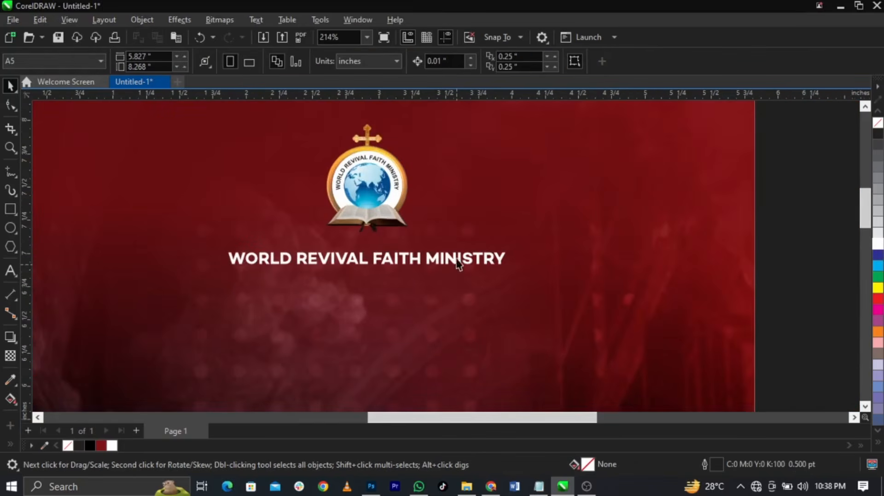
pyautogui.moveTo(458, 265); pyautogui.dragTo(457, 254)
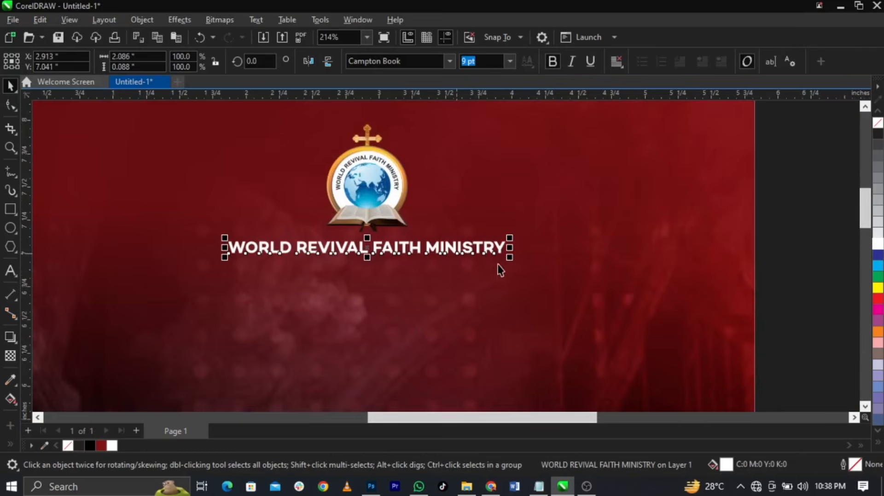
pyautogui.moveTo(513, 260); pyautogui.dragTo(533, 272)
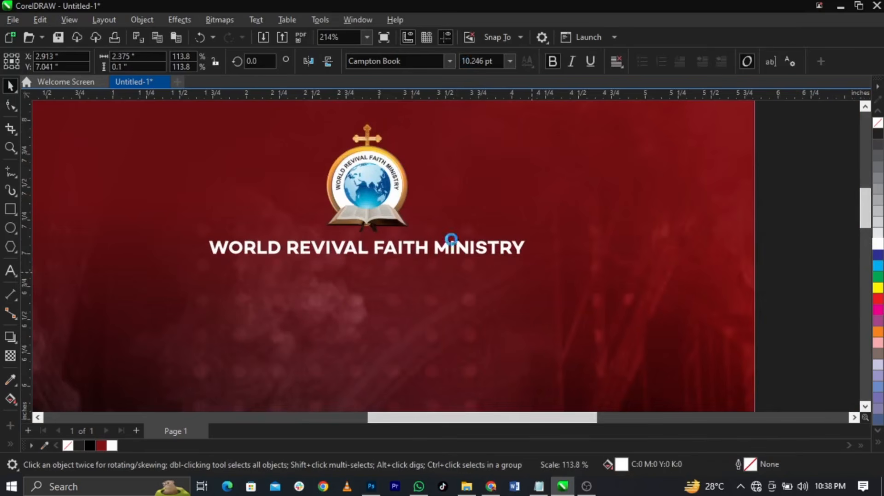
pyautogui.hotkey('ctrl', 'a')
pyautogui.scroll(-3, 491, 216)
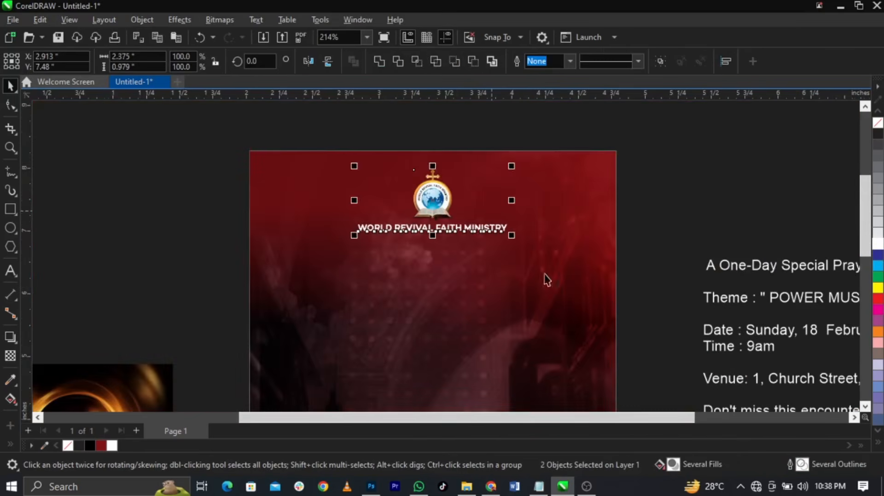
pyautogui.press('Escape')
pyautogui.scroll(-2, 520, 191)
# Place the 3.158 × 2.324 in fire-ring image in the page centre below the title
pyautogui.scroll(1, 517, 270)
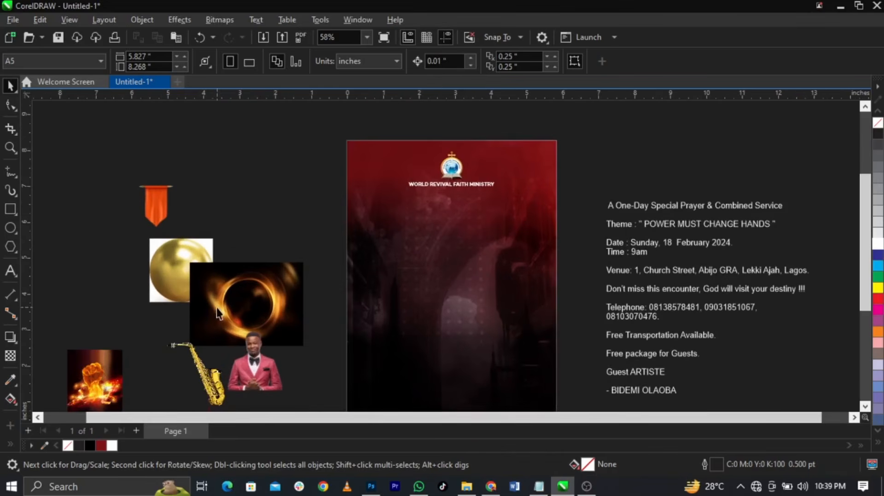
pyautogui.moveTo(216, 308); pyautogui.dragTo(470, 269)
pyautogui.scroll(3, 464, 278)
pyautogui.scroll(1, 408, 243)
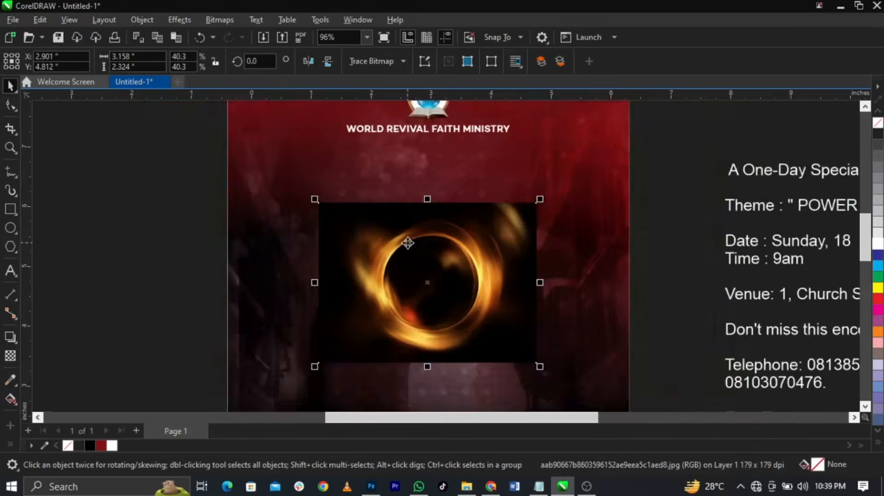
pyautogui.scroll(3, 407, 243)
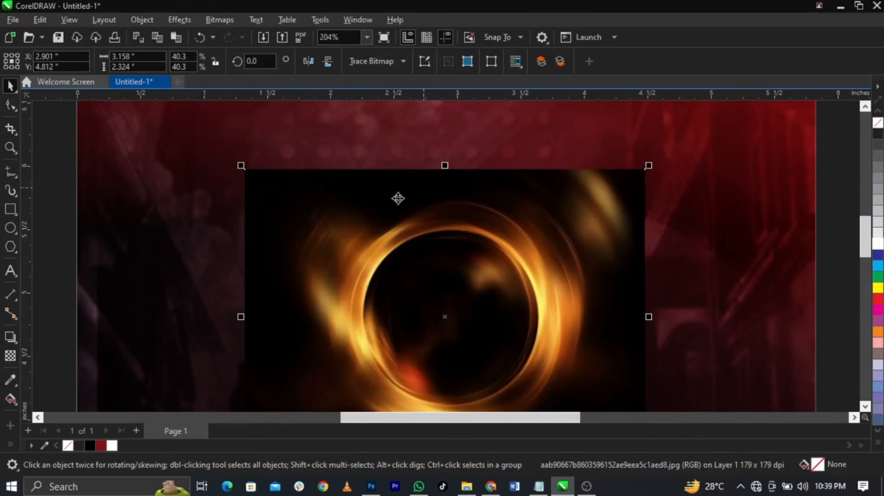
pyautogui.click(11, 357)
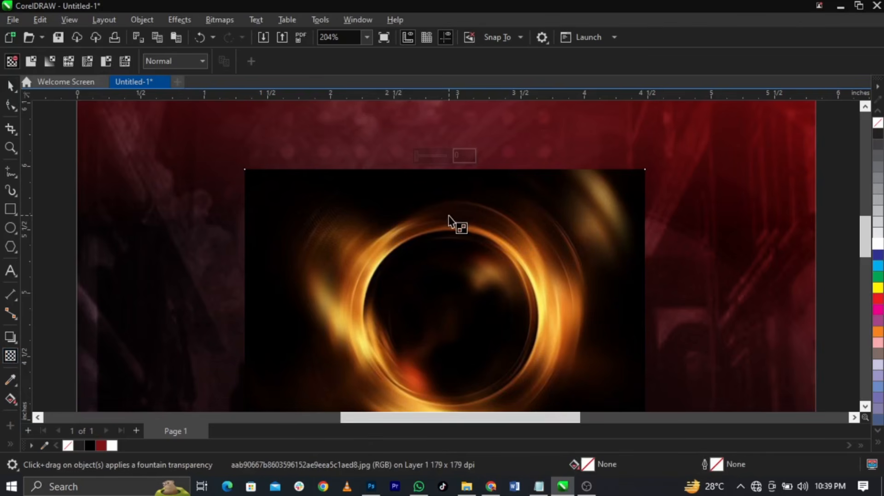
# Fade the ring with a vertical linear transparency, then flatten it into a 300 dpi RGB bitmap
pyautogui.moveTo(460, 223); pyautogui.dragTo(460, 169)
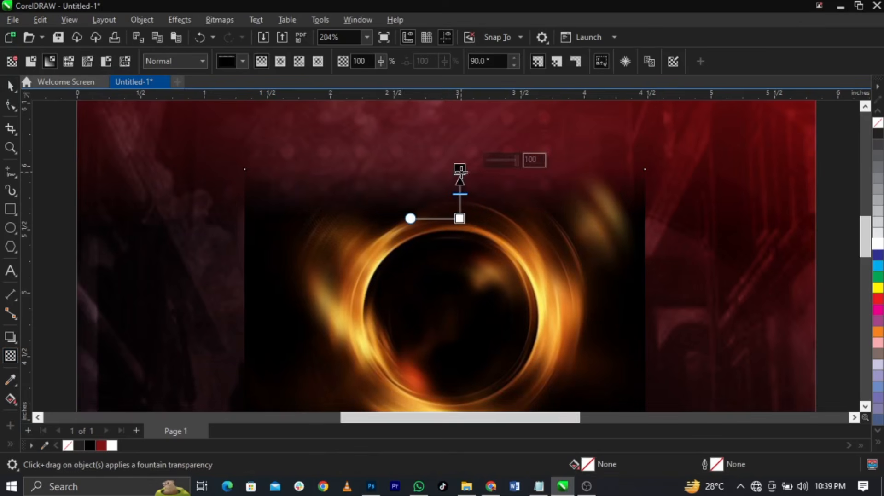
pyautogui.click(220, 19)
pyautogui.click(229, 35)
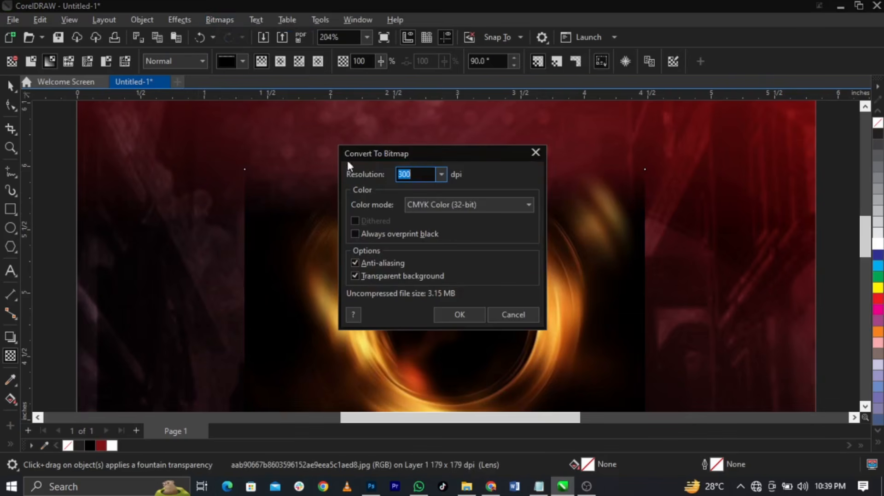
pyautogui.click(460, 208)
pyautogui.click(458, 256)
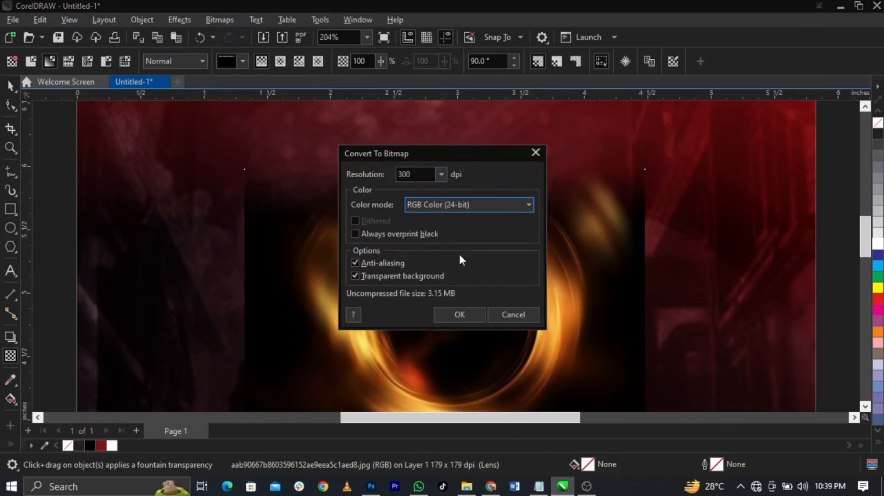
pyautogui.click(461, 316)
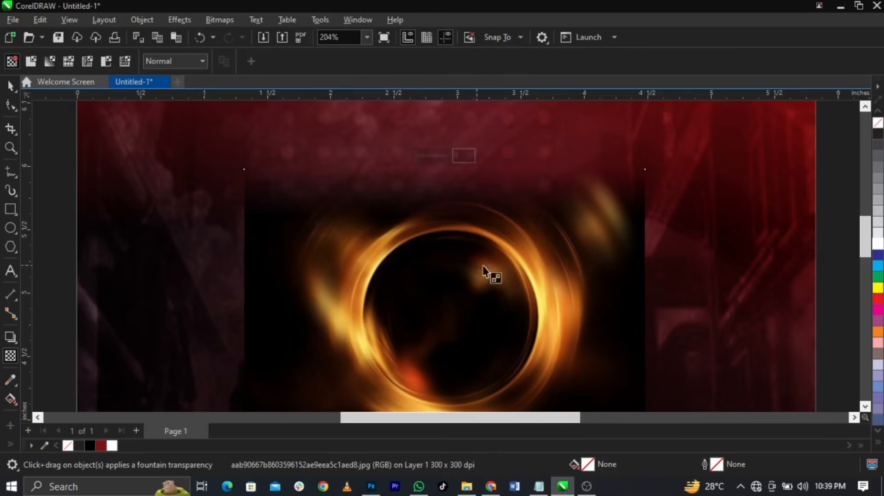
# Fade the ring with a horizontal linear transparency toward the right and flatten it to a bitmap again
pyautogui.scroll(-2, 499, 237)
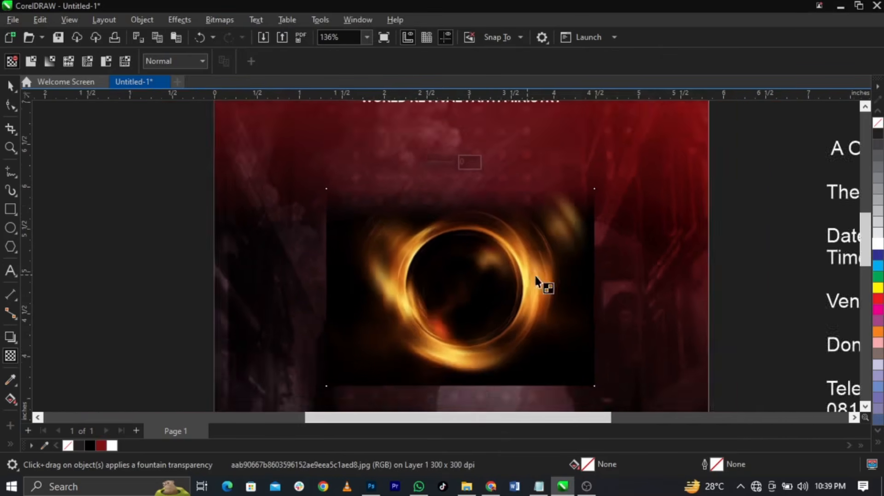
pyautogui.scroll(1, 539, 282)
pyautogui.moveTo(553, 288); pyautogui.dragTo(615, 289)
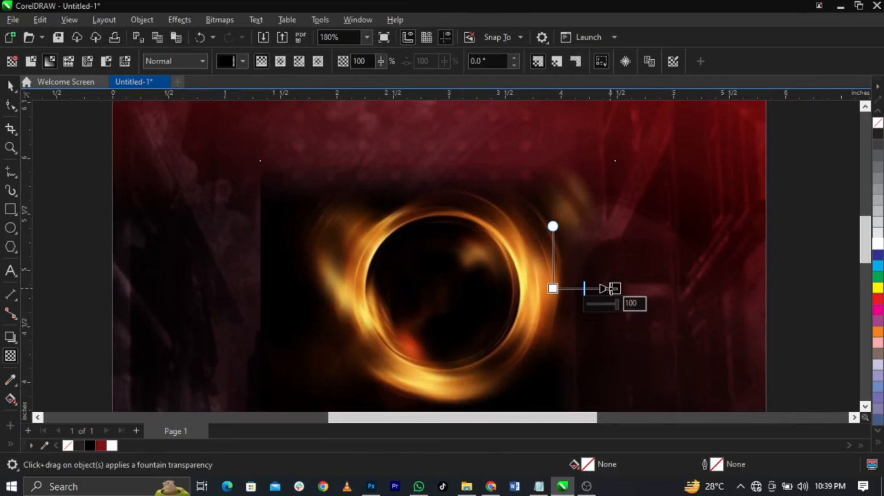
pyautogui.click(219, 20)
pyautogui.click(228, 35)
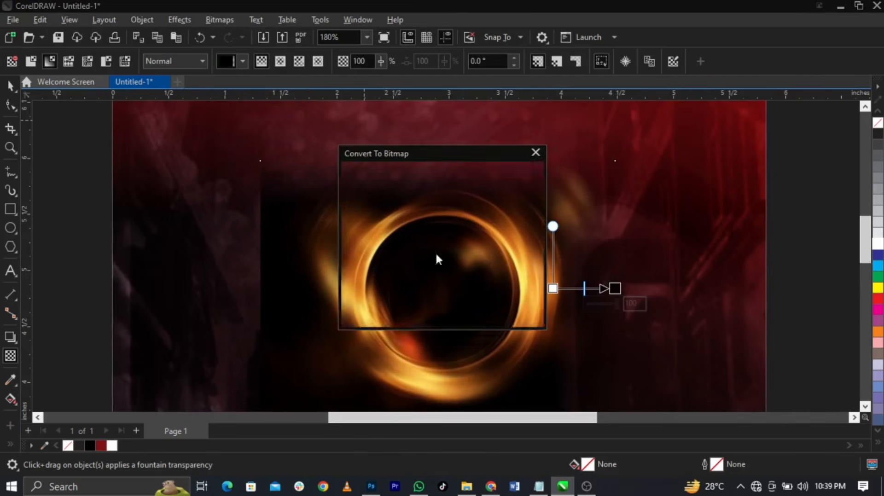
pyautogui.press('Return')
# Fade the ring toward its left side and flatten it to a bitmap
pyautogui.scroll(-3, 443, 217)
pyautogui.scroll(1, 450, 232)
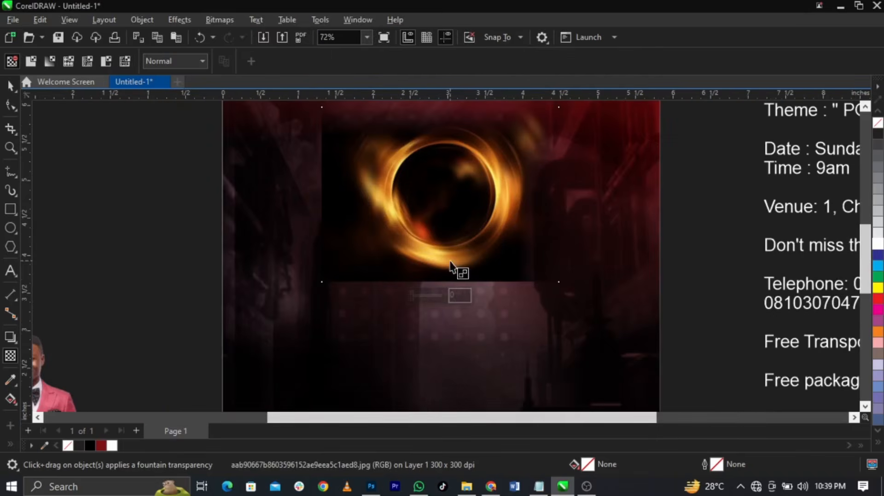
pyautogui.moveTo(371, 196); pyautogui.dragTo(331, 195)
pyautogui.click(231, 24)
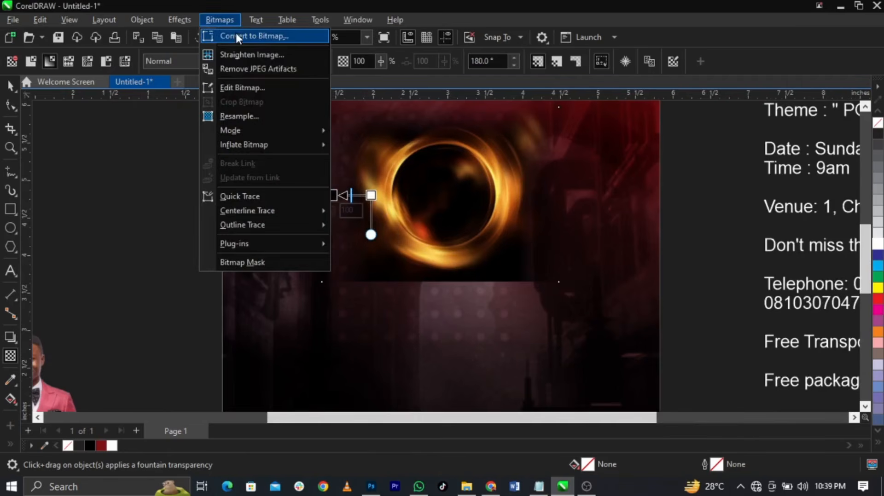
pyautogui.click(236, 33)
pyautogui.click(454, 319)
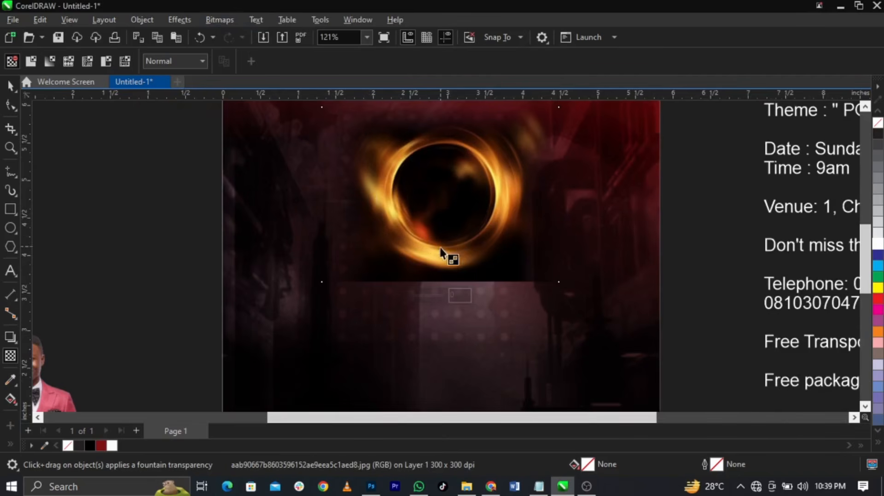
# Fade the ring's lower half and flatten it to a bitmap once more
pyautogui.moveTo(442, 256); pyautogui.dragTo(442, 282)
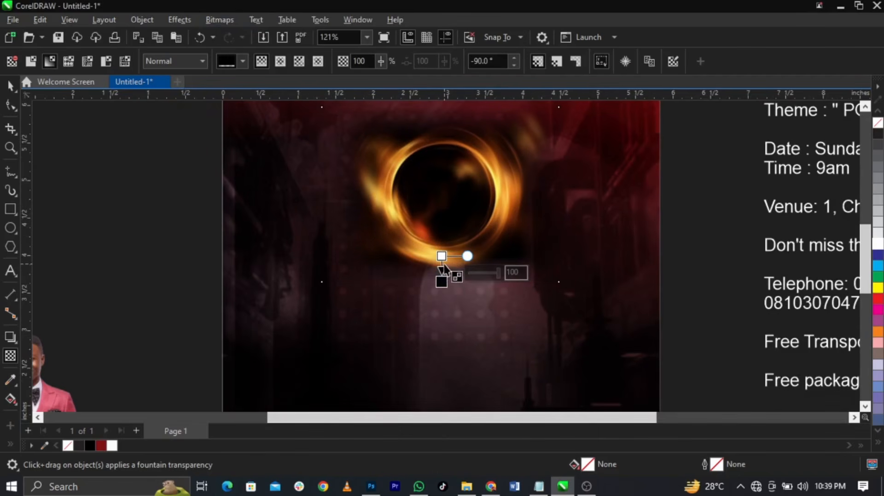
pyautogui.click(218, 20)
pyautogui.click(228, 33)
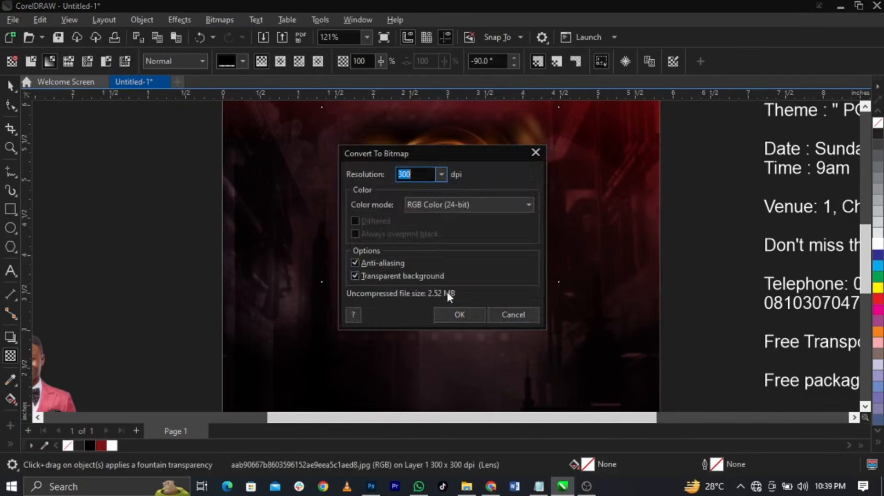
pyautogui.click(460, 315)
pyautogui.scroll(1, 489, 240)
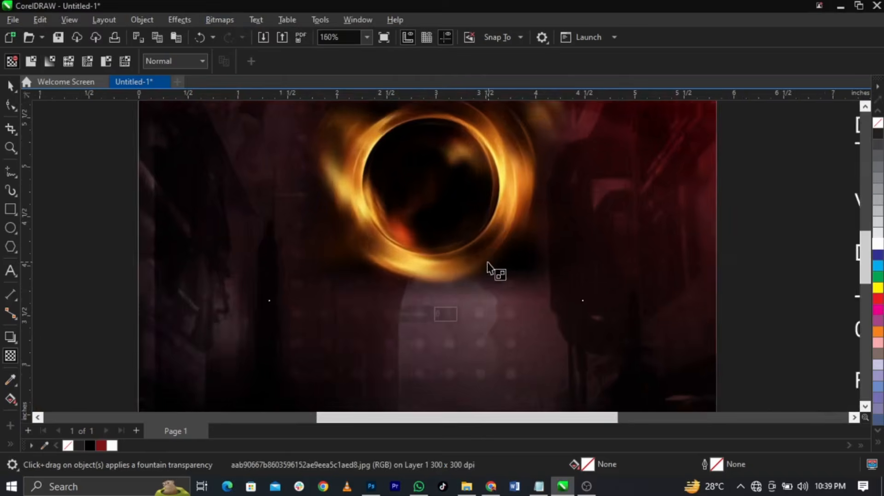
pyautogui.scroll(-2, 468, 220)
pyautogui.scroll(2, 474, 223)
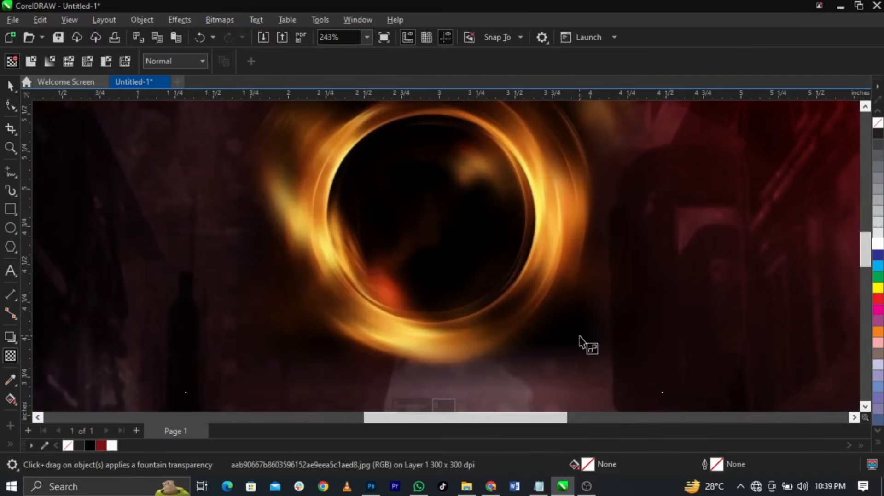
pyautogui.scroll(-1, 465, 231)
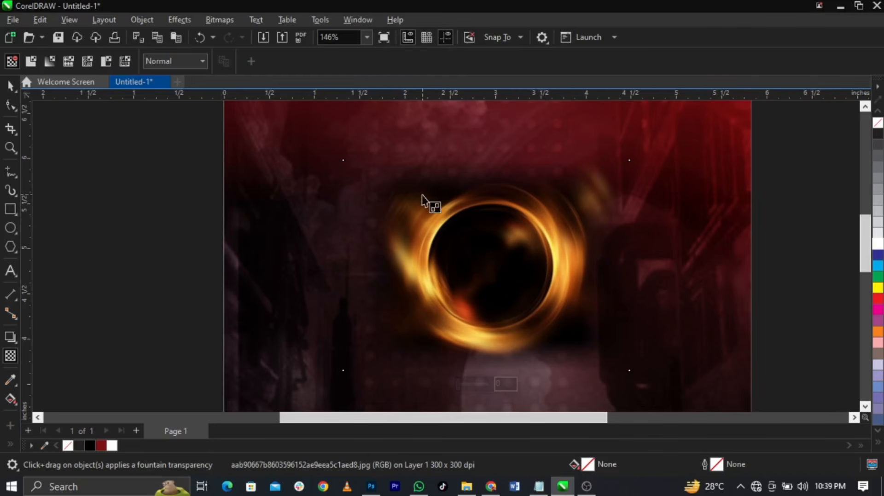
# Set the ring's transparency merge mode to Screen so its black drops out
pyautogui.click(171, 60)
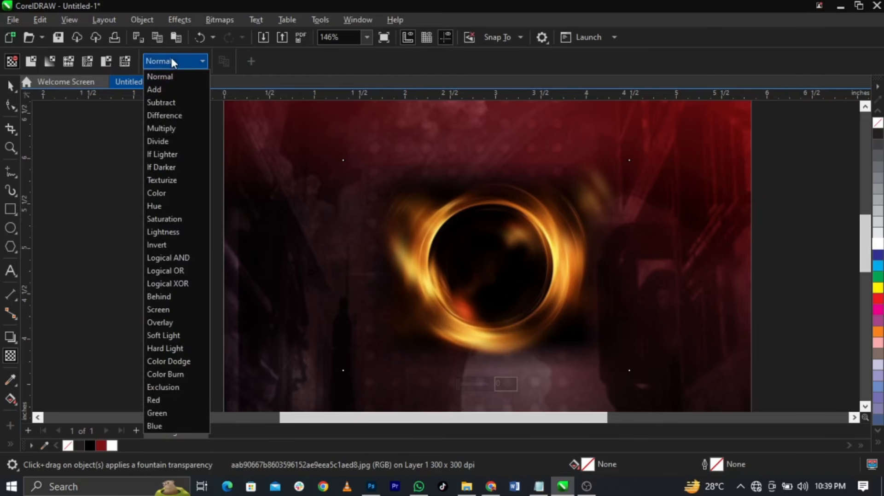
pyautogui.click(175, 310)
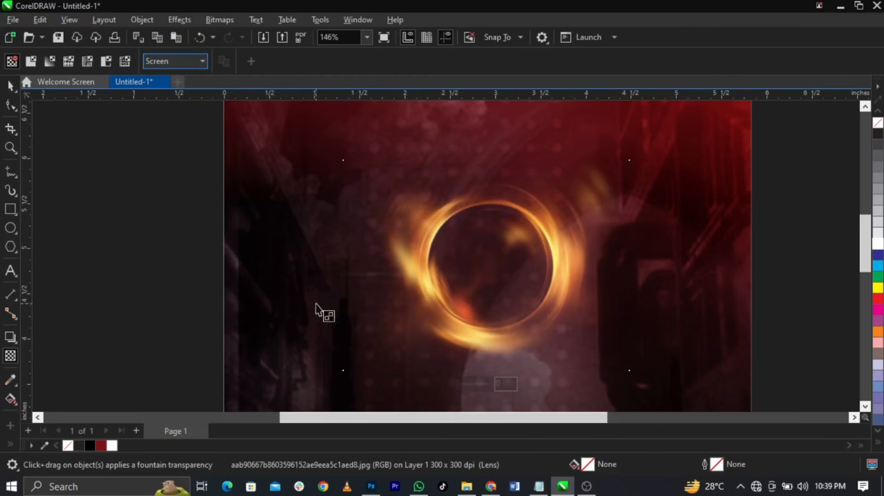
pyautogui.press('space')
# Enlarge the fire ring to about 146% and nudge it slightly lower on the flyer
pyautogui.scroll(-3, 379, 259)
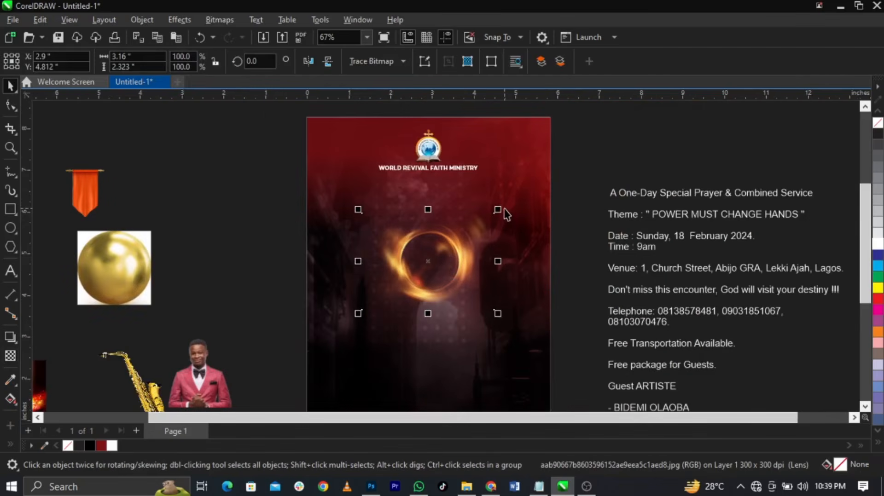
pyautogui.moveTo(499, 210); pyautogui.dragTo(531, 194)
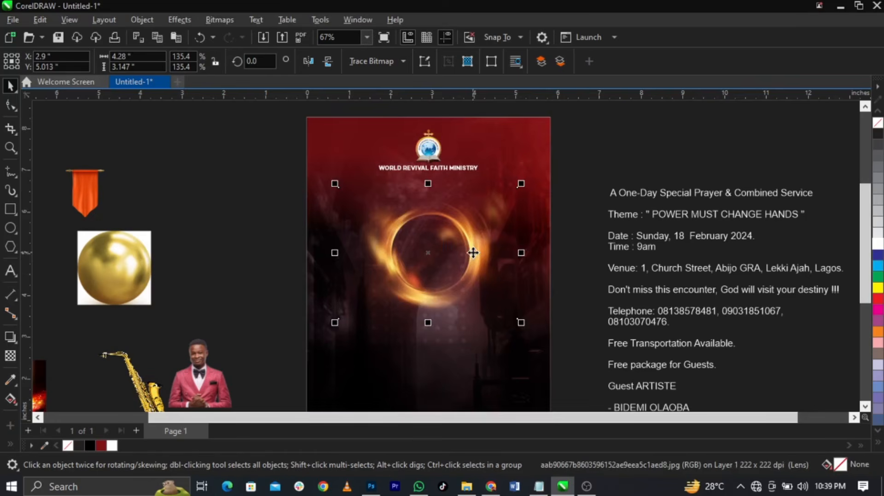
pyautogui.moveTo(473, 253); pyautogui.dragTo(474, 260)
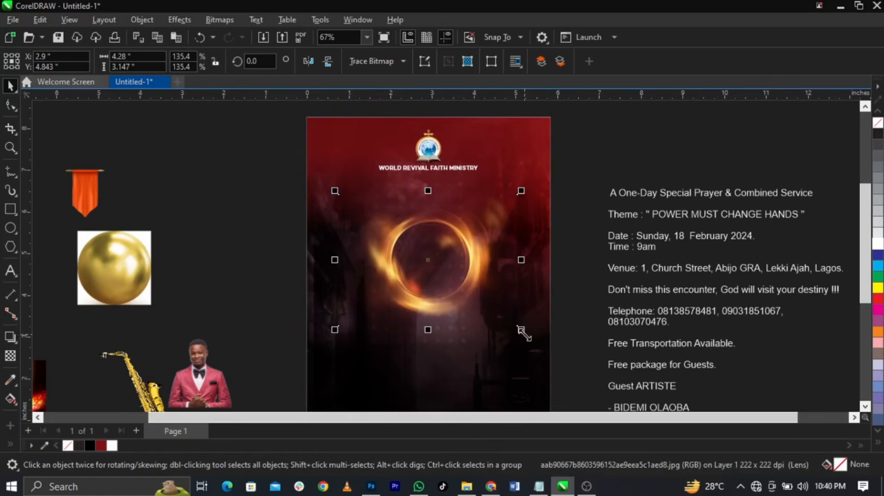
pyautogui.moveTo(522, 330); pyautogui.dragTo(532, 341)
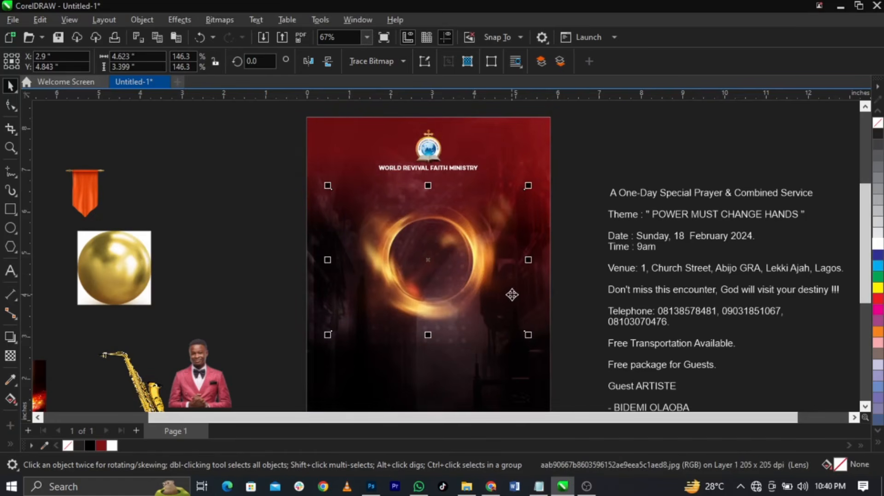
pyautogui.scroll(2, 460, 285)
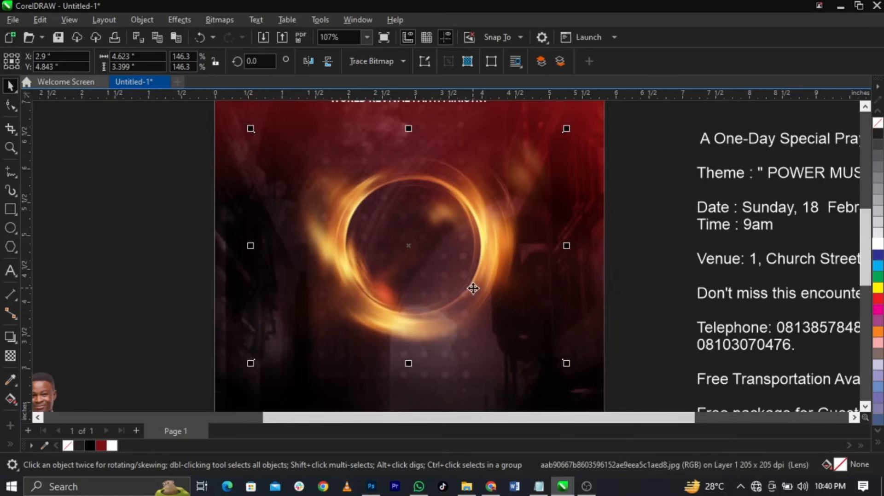
# Bring the fire ring to the front, toggling undo/redo to compare the stacking, then deselect
pyautogui.hotkey('shift', 'pageup')
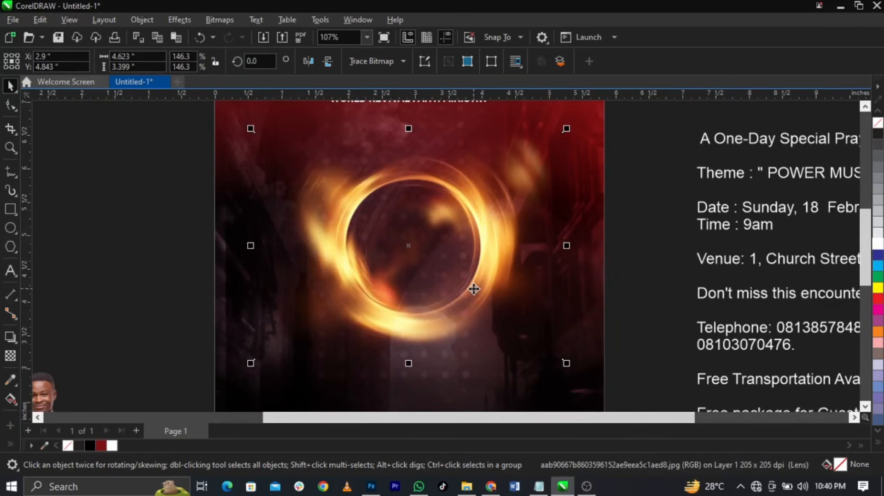
pyautogui.hotkey('ctrl', 'z')
pyautogui.click(475, 293)
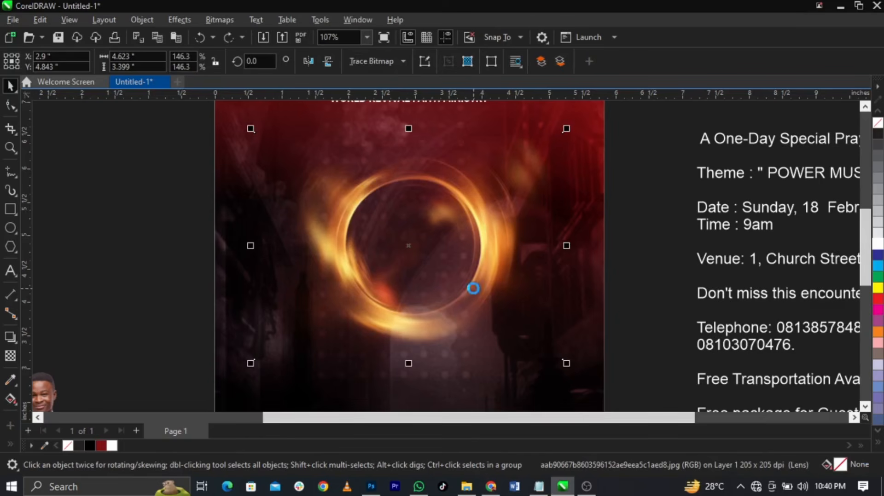
pyautogui.hotkey('shift', 'pageup')
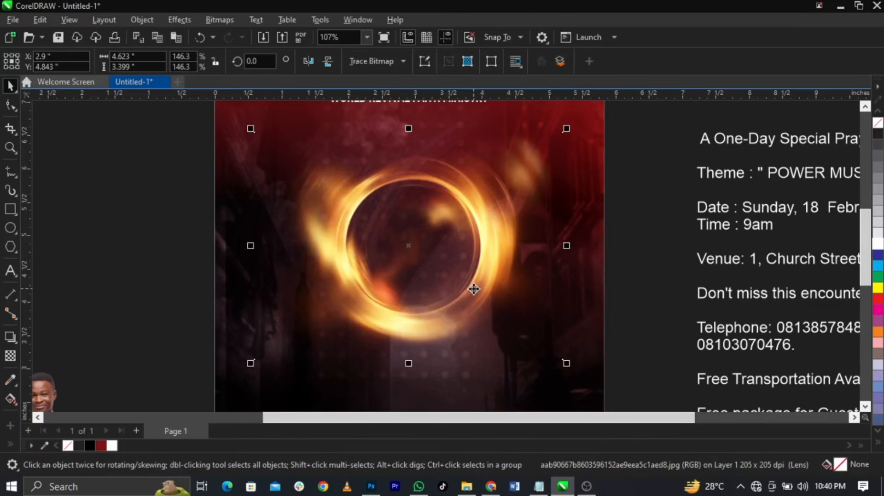
pyautogui.hotkey('ctrl', 'z')
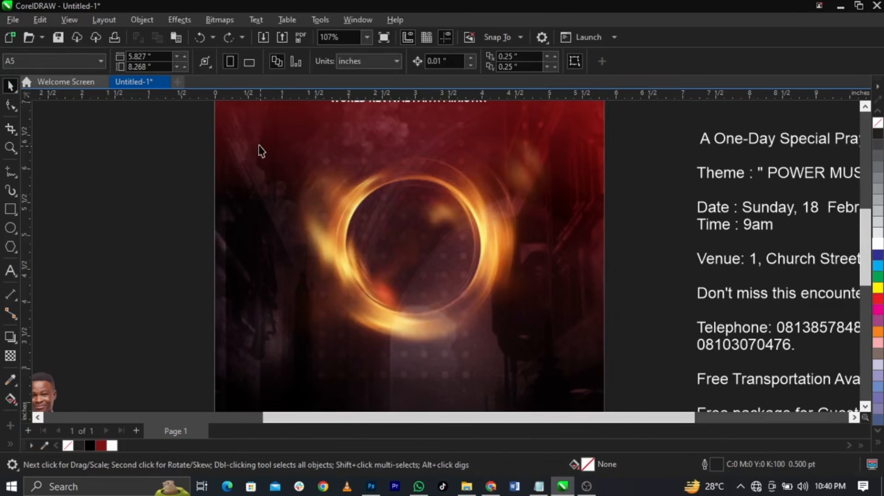
pyautogui.hotkey('ctrl', 'shift', 'z')
pyautogui.click(204, 41)
pyautogui.click(223, 41)
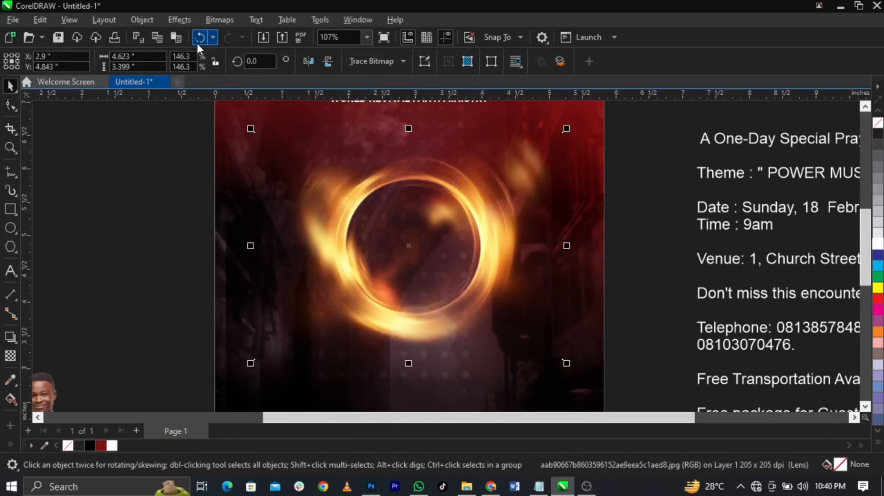
pyautogui.click(197, 41)
pyautogui.click(228, 37)
pyautogui.scroll(-1, 635, 283)
pyautogui.click(635, 283)
# Move the gold ball onto the flyer's left edge, zoom in closely, and switch to the Ellipse tool
pyautogui.moveTo(162, 259); pyautogui.dragTo(371, 255)
pyautogui.press('z')
pyautogui.moveTo(265, 211); pyautogui.dragTo(450, 315)
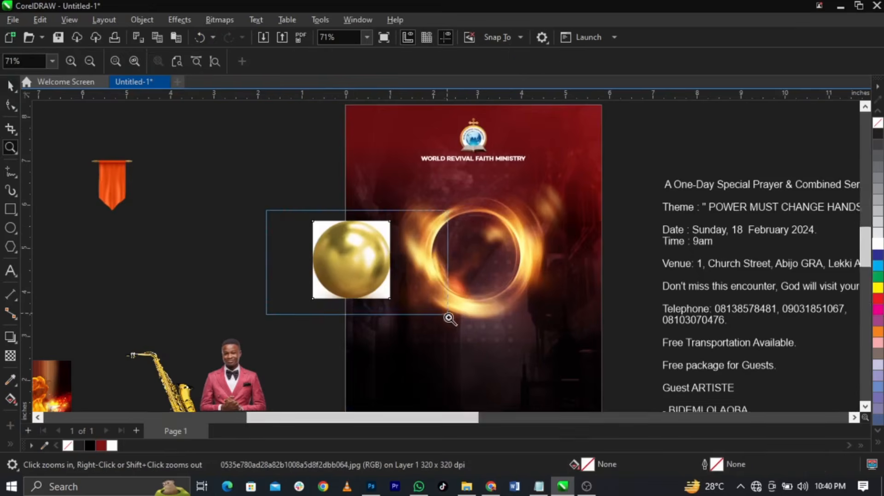
pyautogui.press('space')
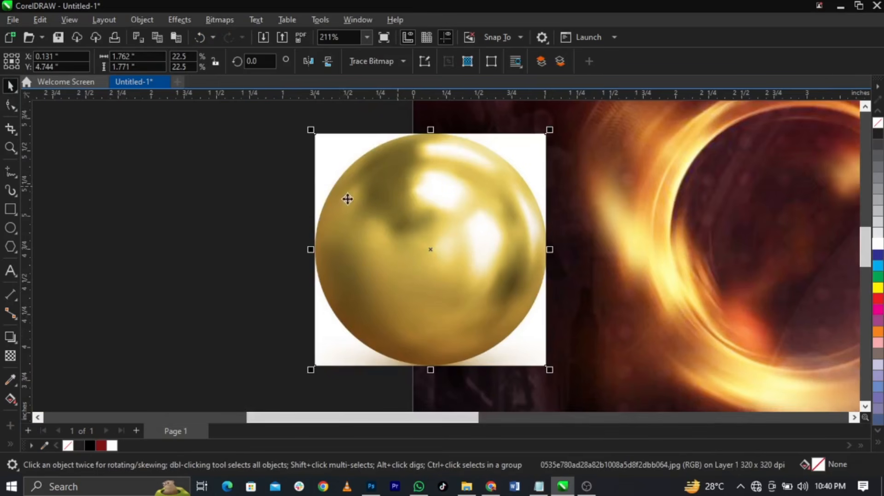
pyautogui.click(8, 232)
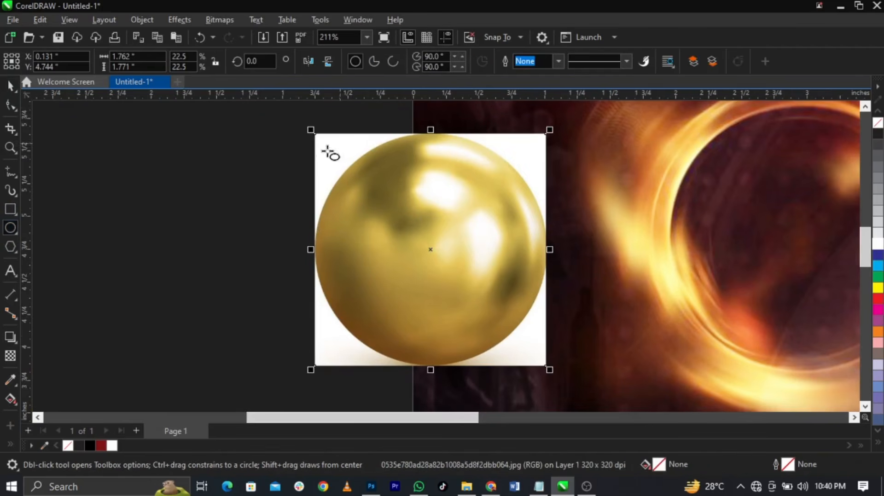
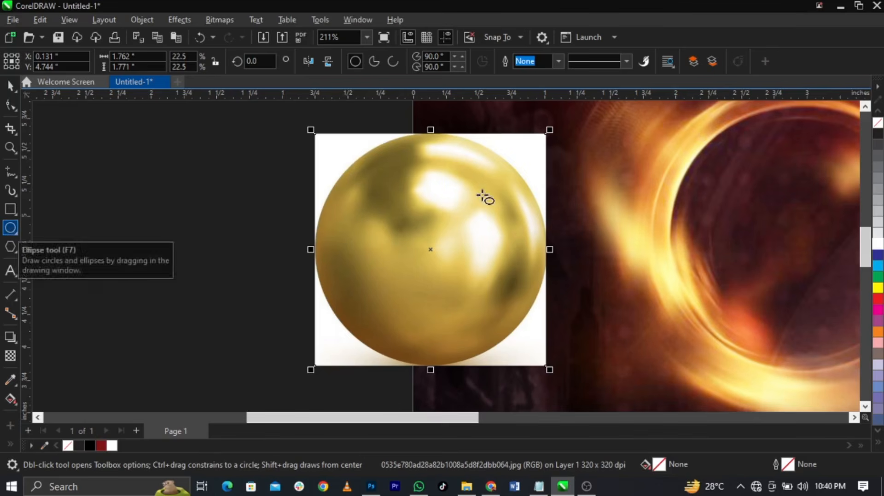
# Draw a circle over the gold sphere, centre it on the sphere and enlarge it to the sphere's edge
pyautogui.moveTo(333, 146); pyautogui.dragTo(550, 362)
pyautogui.press('space')
pyautogui.keyDown('shift'); pyautogui.click(337, 175); pyautogui.keyUp('shift')
pyautogui.press('c')
pyautogui.press('e')
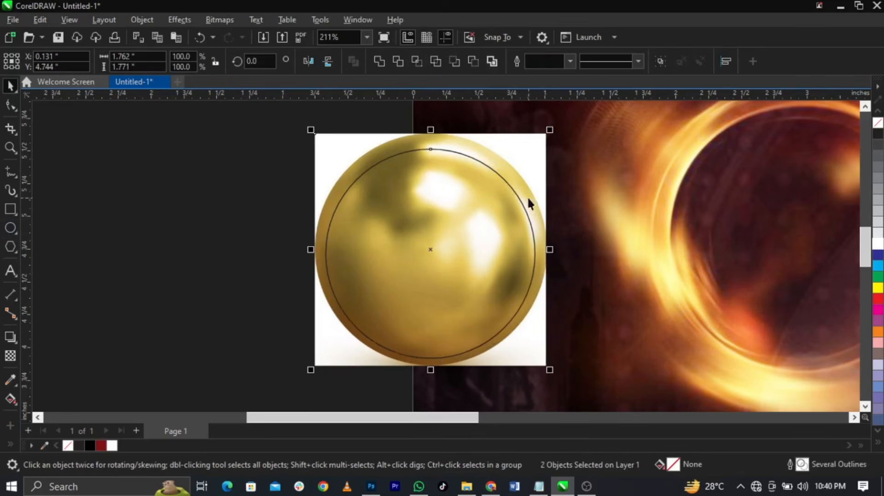
pyautogui.click(511, 186)
pyautogui.click(544, 141)
pyautogui.click(428, 178)
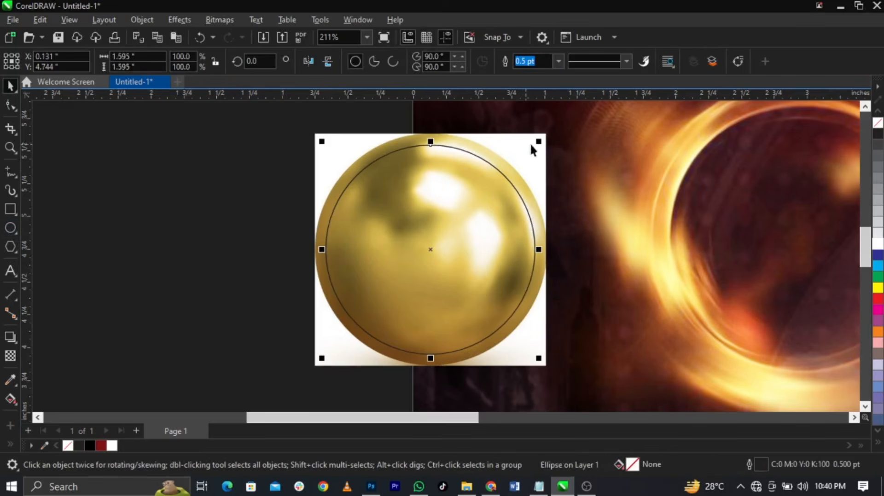
pyautogui.moveTo(539, 142); pyautogui.dragTo(555, 132)
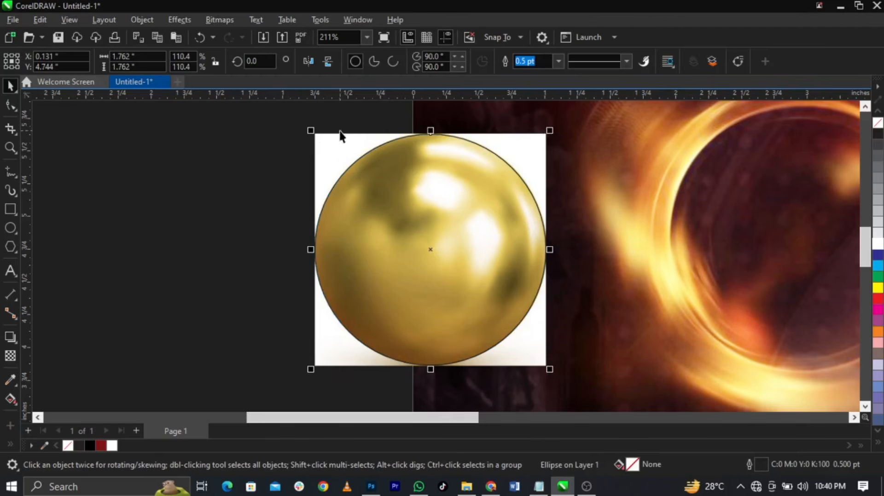
# PowerClip the sphere photo inside the circle and set the circle's outline to None
pyautogui.click(321, 146)
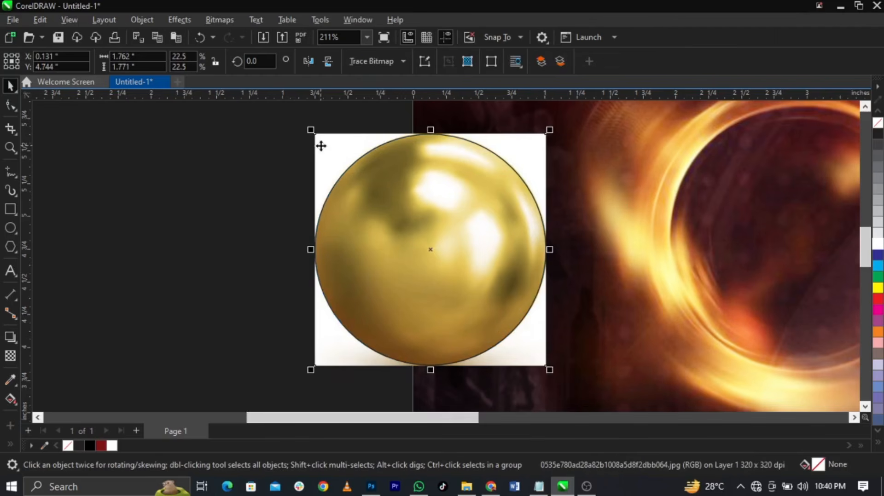
pyautogui.rightClick(321, 146)
pyautogui.click(361, 279)
pyautogui.click(408, 255)
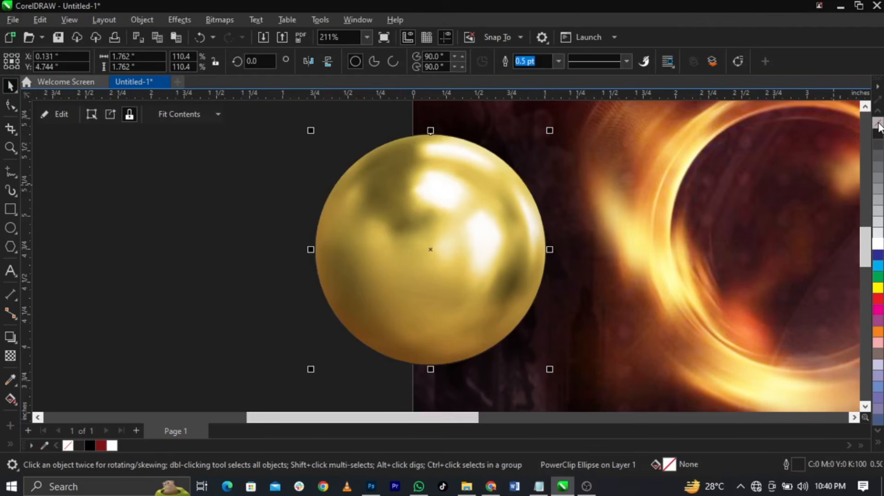
pyautogui.rightClick(878, 122)
pyautogui.scroll(-3, 438, 278)
pyautogui.scroll(1, 667, 260)
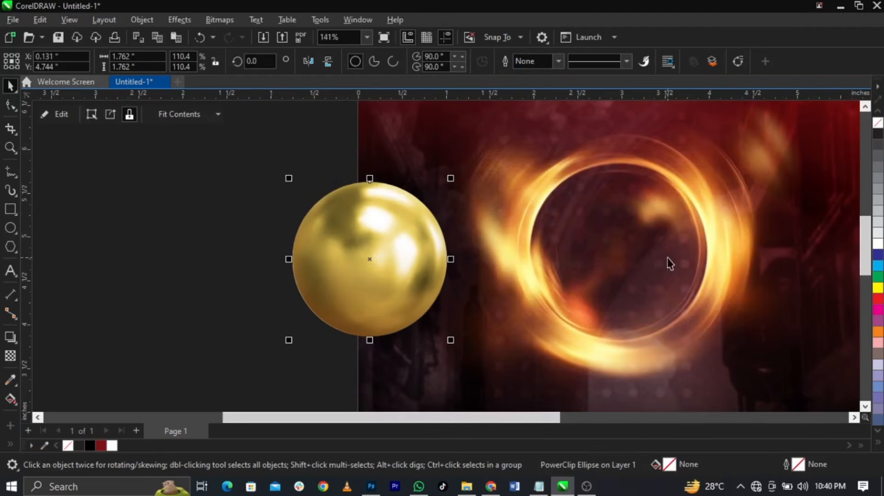
pyautogui.keyDown('shift'); pyautogui.click(535, 271); pyautogui.keyUp('shift')
# Centre the sphere in the fiery ring, scale it to 132.5% and nudge it slightly right and down
pyautogui.press('c')
pyautogui.press('e')
pyautogui.click(277, 293)
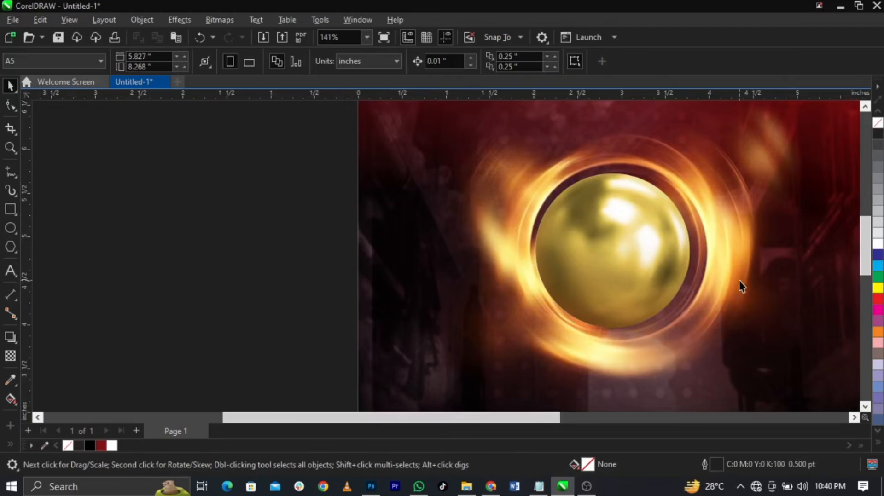
pyautogui.scroll(-1, 741, 288)
pyautogui.scroll(2, 641, 244)
pyautogui.moveTo(650, 157); pyautogui.dragTo(668, 139)
pyautogui.moveTo(560, 236); pyautogui.dragTo(570, 244)
pyautogui.click(570, 245)
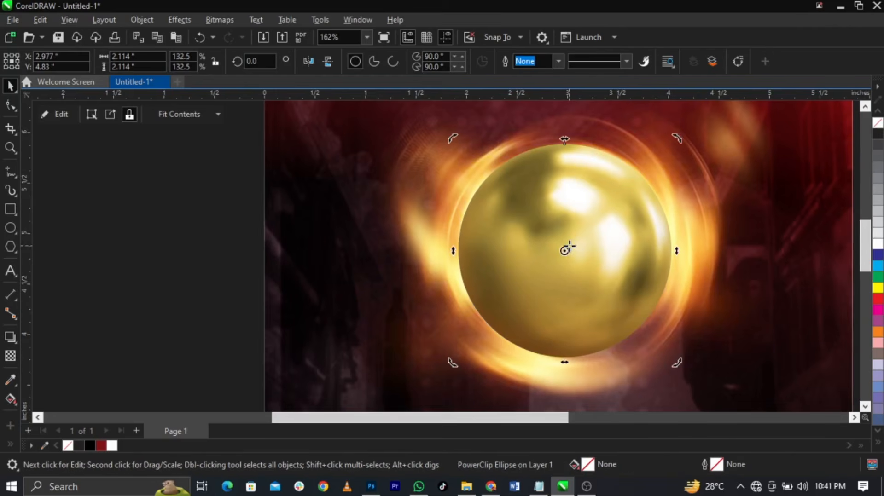
# Compare sending the sphere behind the glow, then leave it in front of the glow
pyautogui.hotkey('ctrl', 'pagedown')
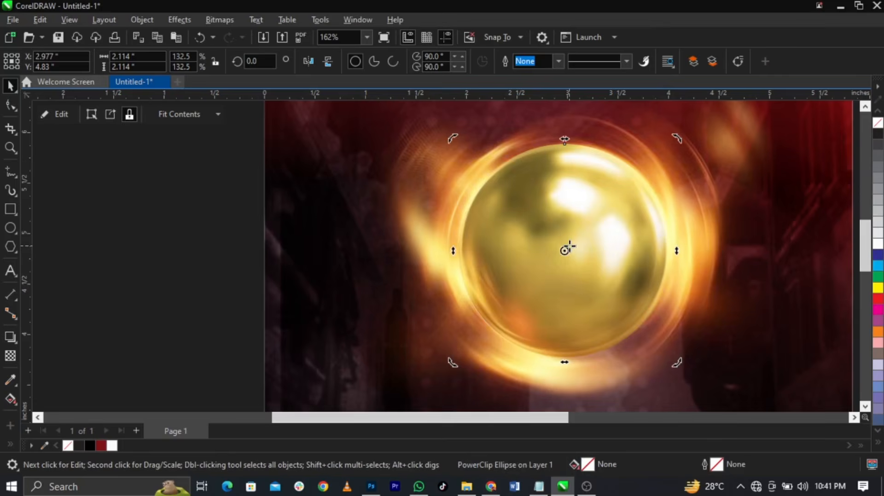
pyautogui.hotkey('ctrl', 'pagedown')
pyautogui.hotkey('ctrl', 'pageup')
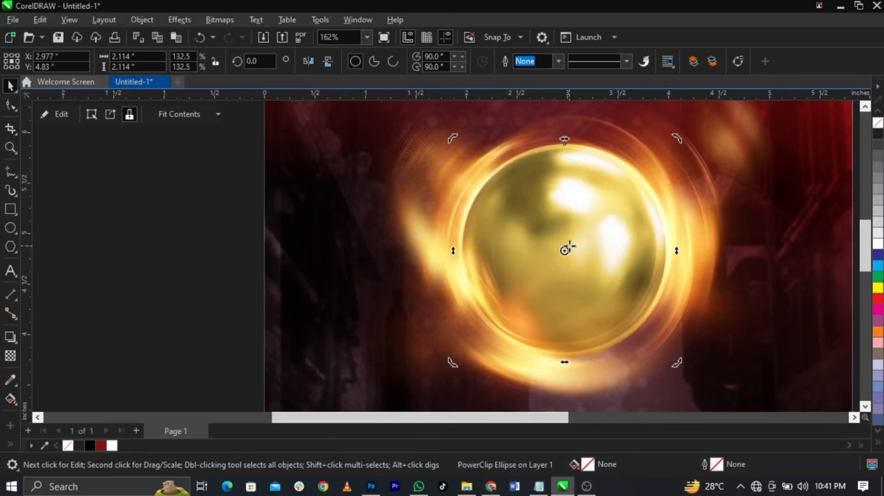
pyautogui.hotkey('ctrl', 'pagedown')
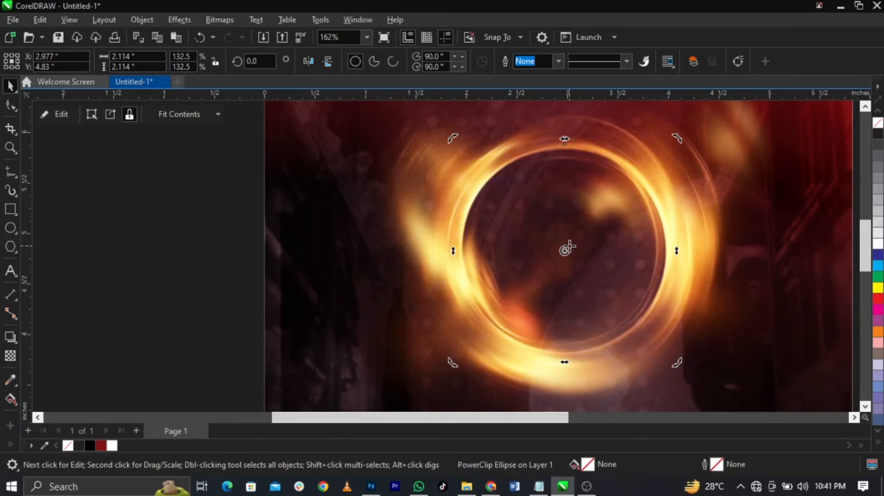
pyautogui.hotkey('ctrl', 'pageup')
pyautogui.scroll(-5, 391, 234)
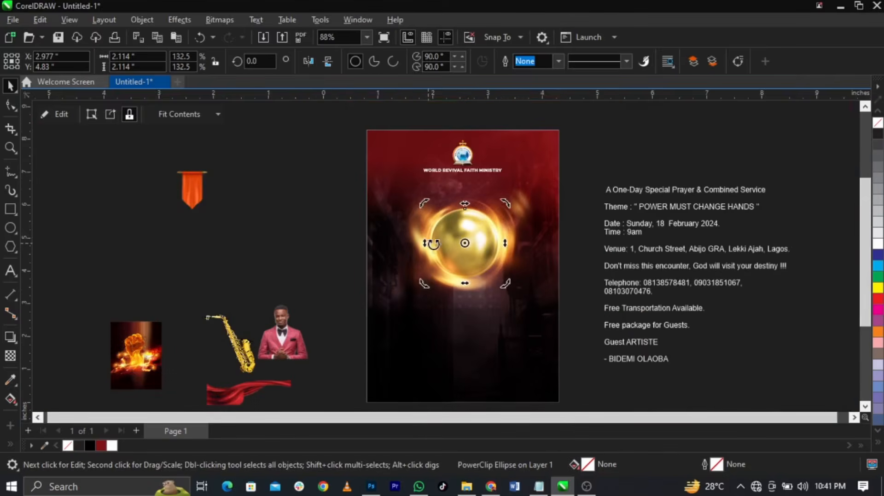
pyautogui.click(688, 159)
# Zoom in on the flyer and side text, checking the gold sphere's selection
pyautogui.press('F2')
pyautogui.moveTo(270, 172); pyautogui.dragTo(703, 329)
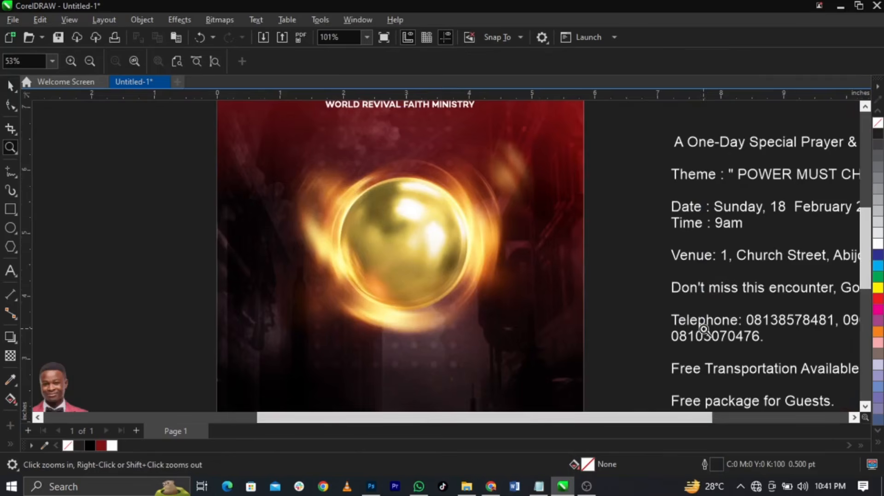
pyautogui.press('space')
pyautogui.moveTo(279, 145); pyautogui.dragTo(494, 334)
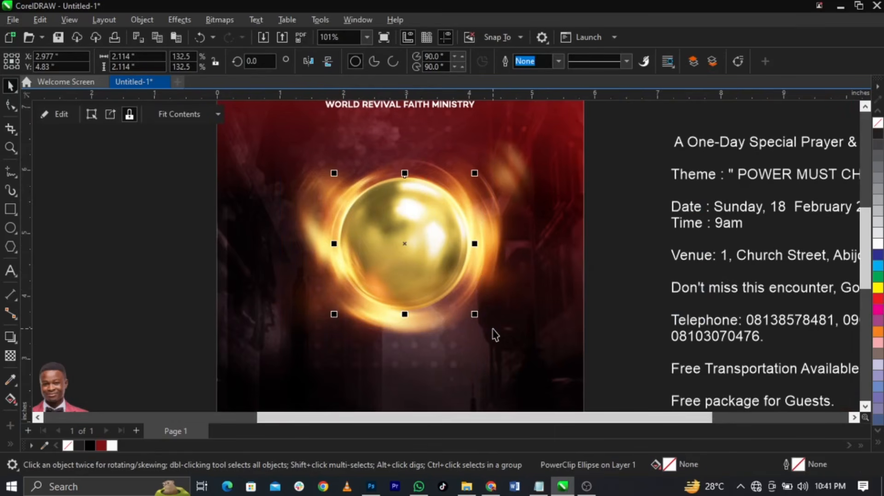
pyautogui.click(610, 300)
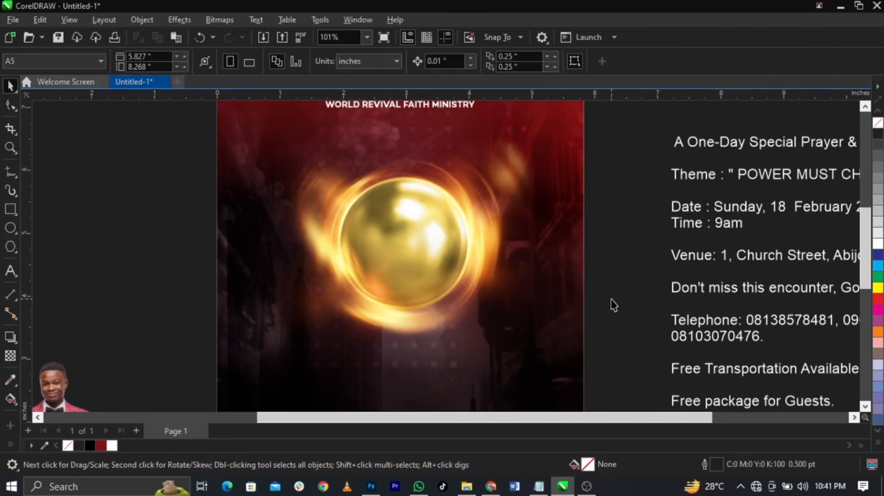
pyautogui.scroll(-2, 499, 289)
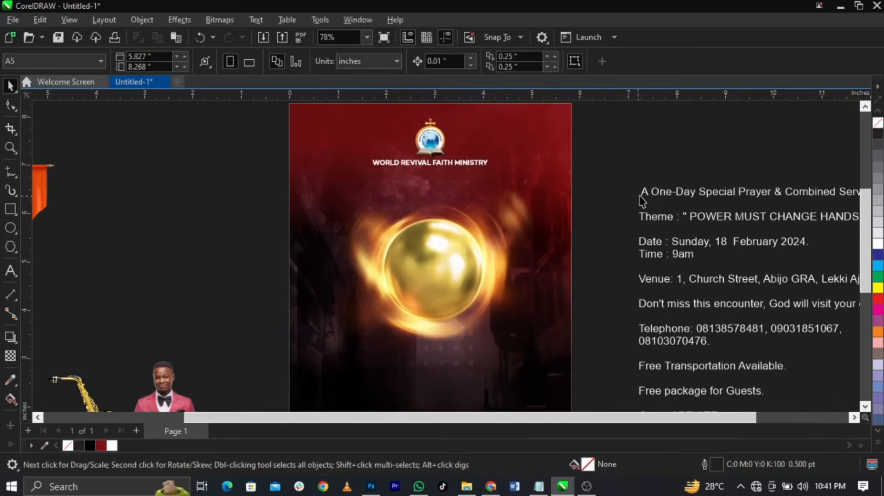
# Cut 'A One-Day Special Prayer & Combined Service' from the side text and paste it under the ministry name
pyautogui.doubleClick(643, 195)
pyautogui.moveTo(644, 194); pyautogui.dragTo(879, 188)
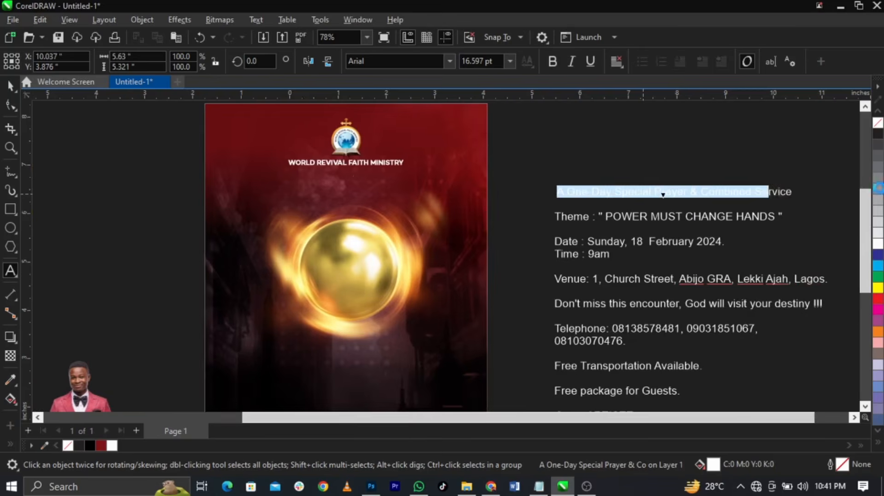
pyautogui.hotkey('ctrl', 'x')
pyautogui.click(327, 187)
pyautogui.hotkey('ctrl', 'v')
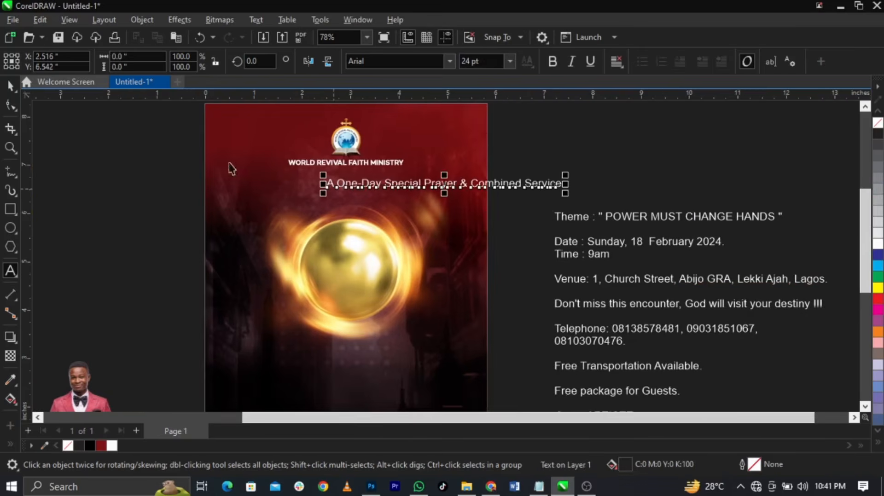
pyautogui.press('z')
pyautogui.moveTo(325, 158); pyautogui.dragTo(520, 253)
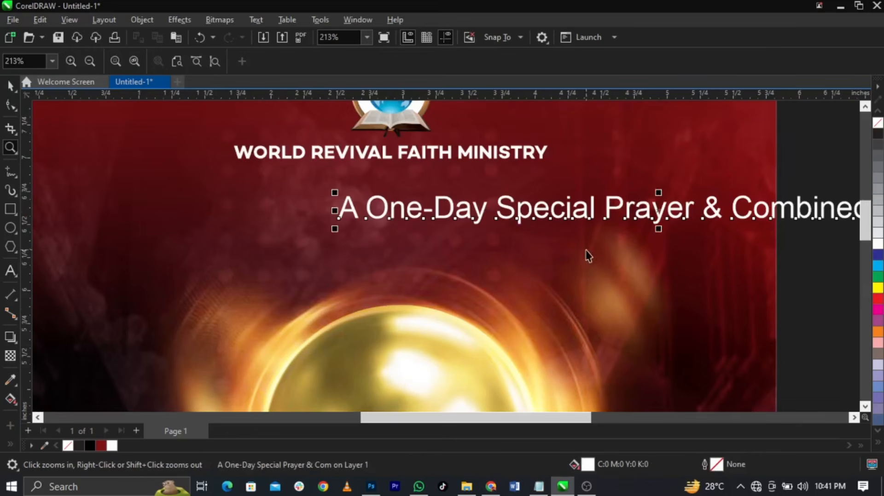
pyautogui.press('space')
pyautogui.moveTo(658, 211); pyautogui.dragTo(518, 206)
# Break the headline onto two lines before '&' and set it in Campton Book
pyautogui.doubleClick(518, 205)
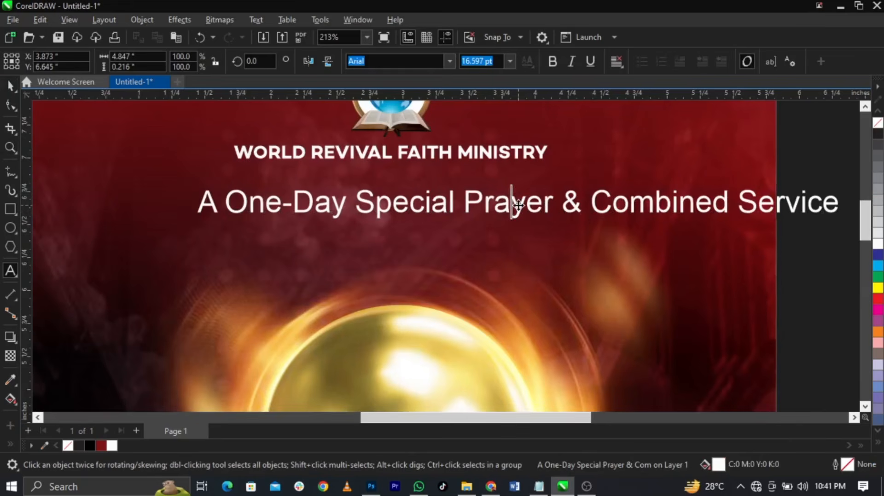
pyautogui.click(570, 203)
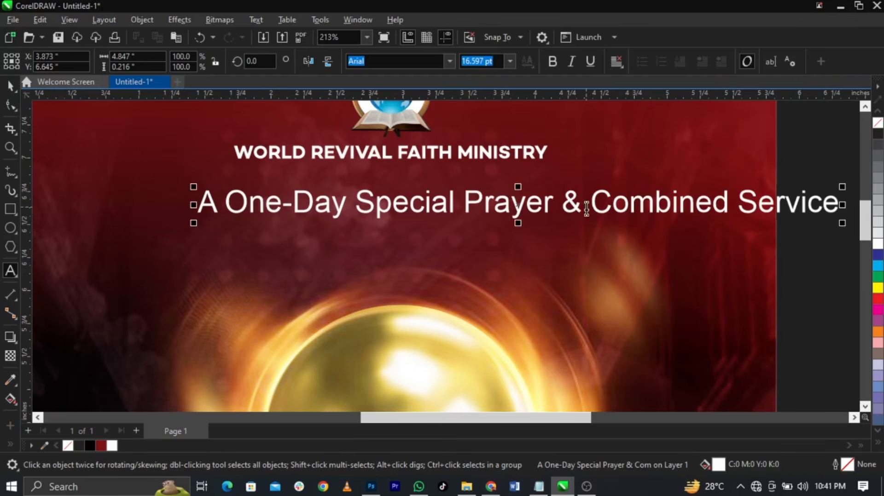
pyautogui.press('Return')
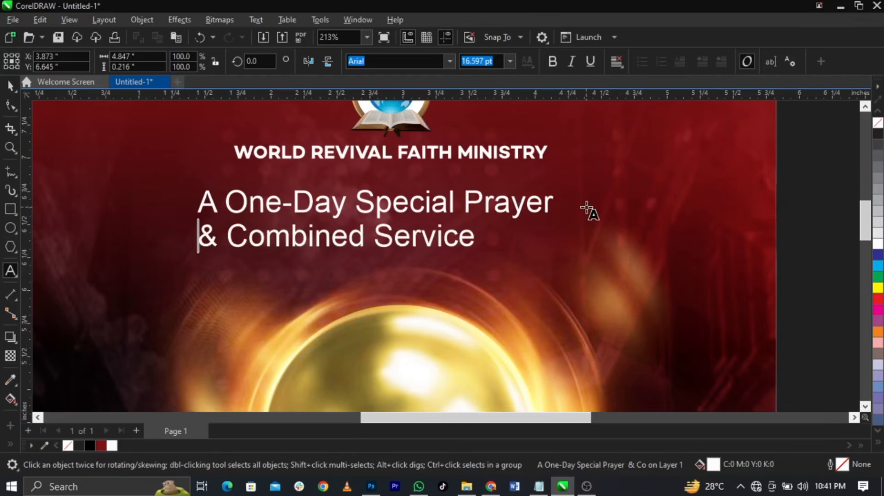
pyautogui.hotkey('ctrl', 'space')
pyautogui.click(449, 62)
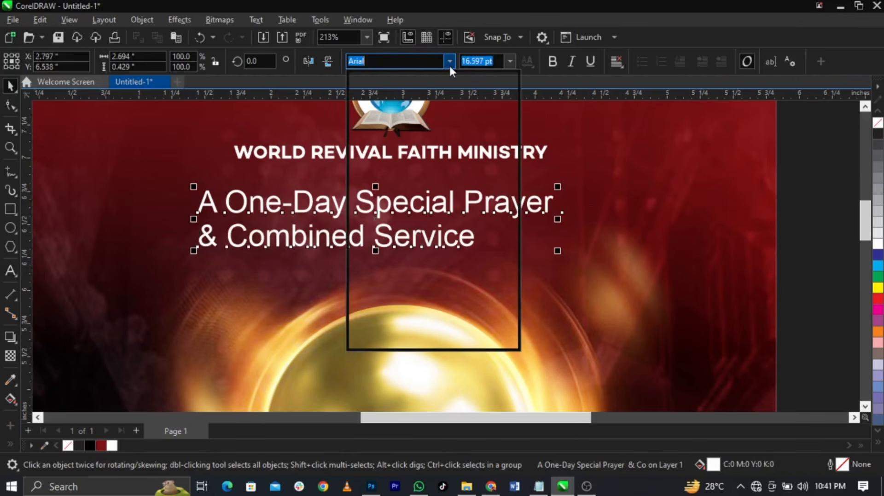
pyautogui.click(423, 101)
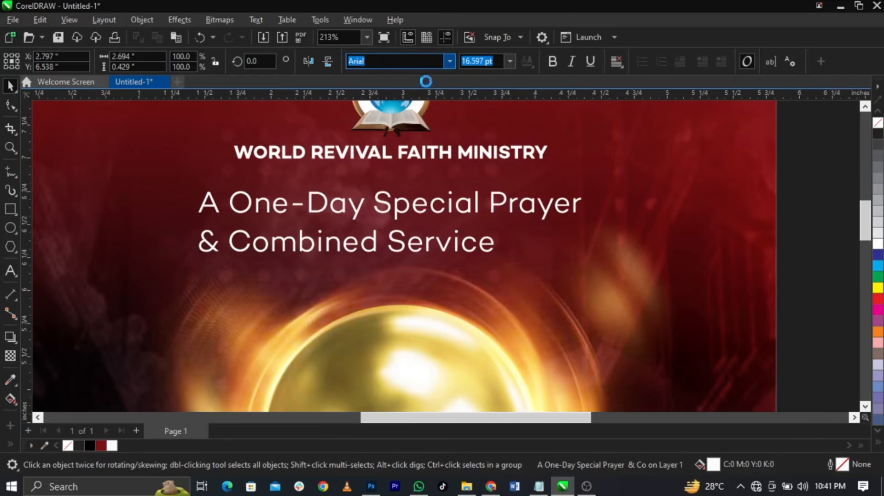
# Change the headline font to Campton Black Italic
pyautogui.click(450, 66)
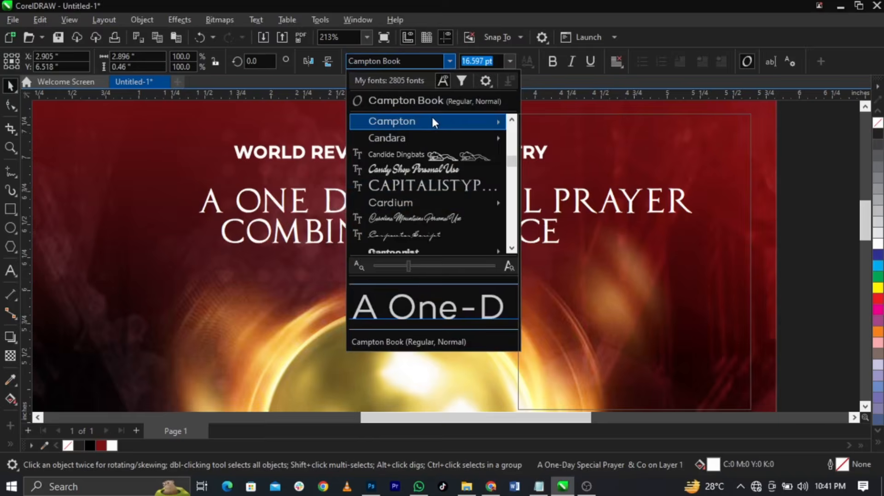
pyautogui.moveTo(433, 121)
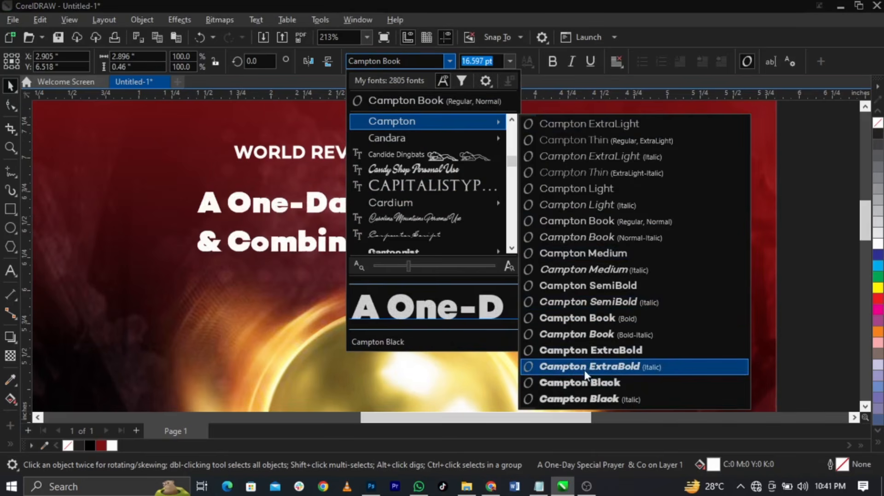
pyautogui.click(580, 399)
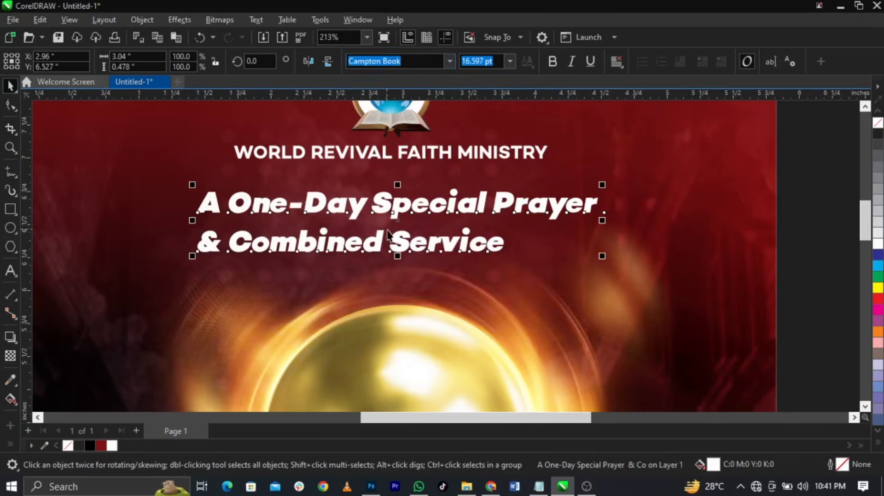
# Convert the headline to all capitals and centre-align its two lines
pyautogui.doubleClick(401, 247)
pyautogui.hotkey('ctrl', 'a')
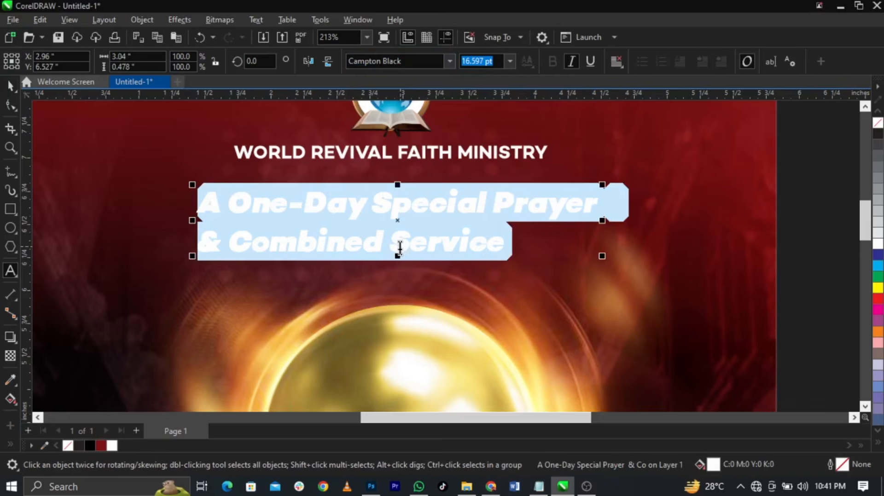
pyautogui.hotkey('shift', 'F3')
pyautogui.click(413, 233)
pyautogui.click(414, 284)
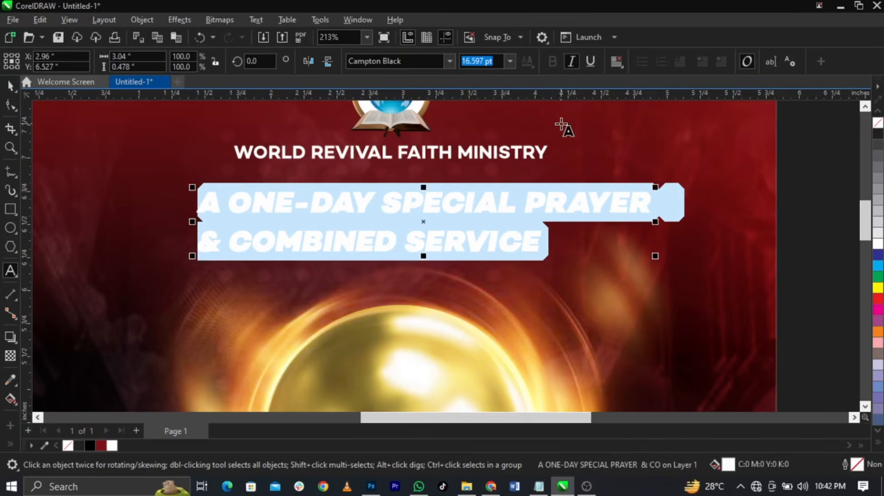
pyautogui.hotkey('ctrl', 'e')
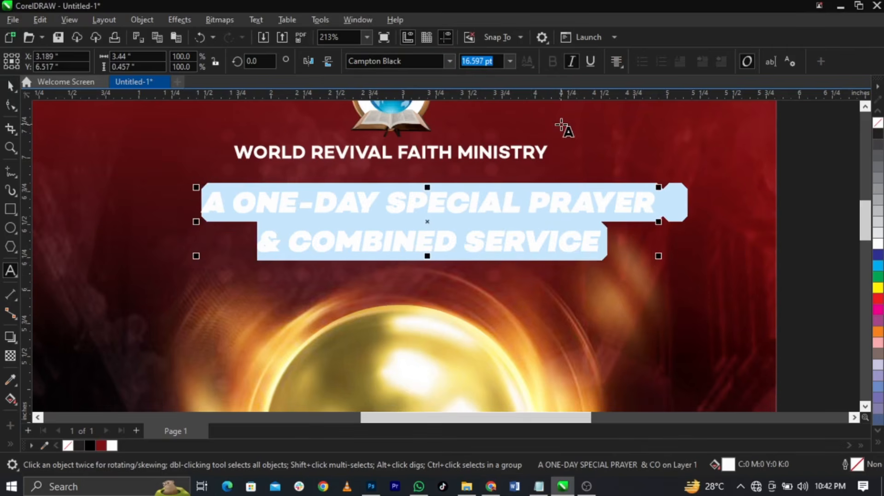
pyautogui.press('Escape')
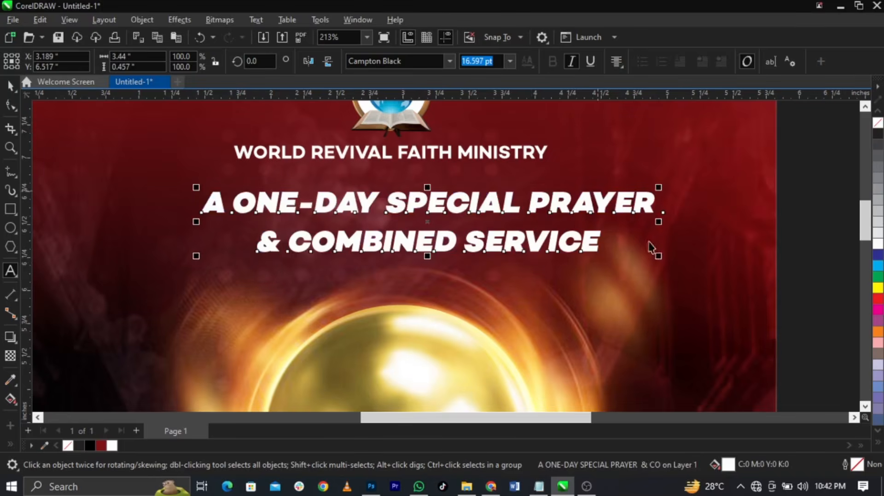
# Shrink the headline and centre it just under the ministry name
pyautogui.moveTo(659, 256); pyautogui.dragTo(566, 247)
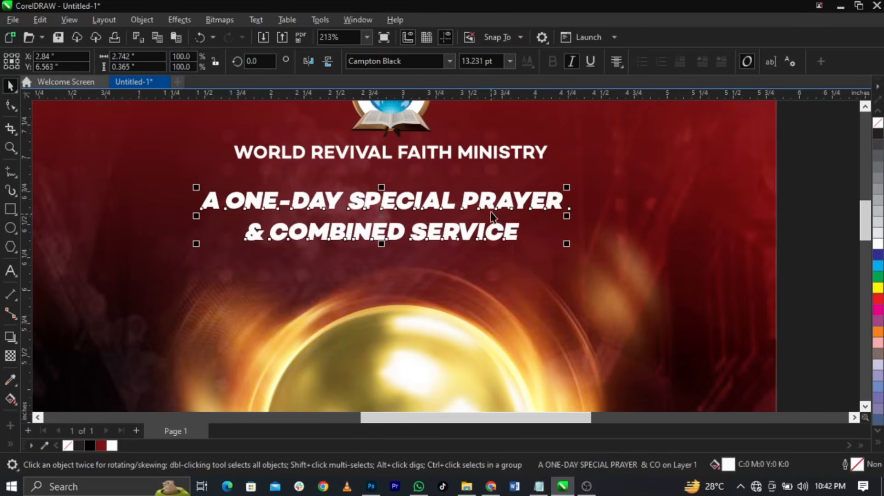
pyautogui.moveTo(486, 201); pyautogui.dragTo(485, 181)
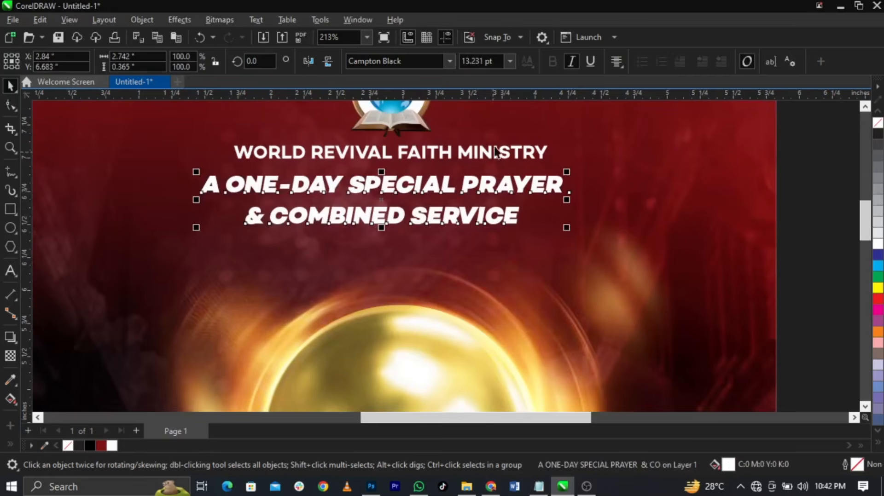
pyautogui.keyDown('shift'); pyautogui.click(609, 155); pyautogui.keyUp('shift')
pyautogui.press('c')
pyautogui.click(793, 189)
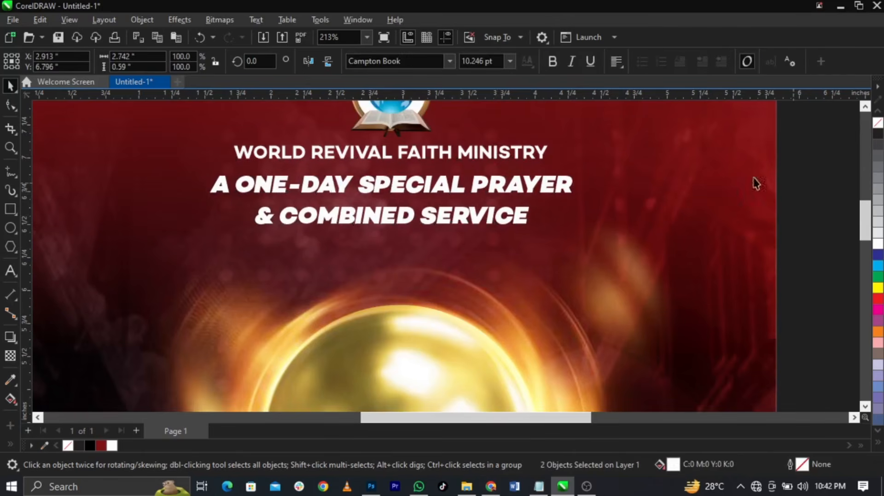
# Tighten the headline's line spacing, pulling the second line closer to the first
pyautogui.scroll(-3, 567, 185)
pyautogui.moveTo(614, 145); pyautogui.dragTo(309, 241)
pyautogui.keyDown('shift'); pyautogui.click(258, 216); pyautogui.keyUp('shift')
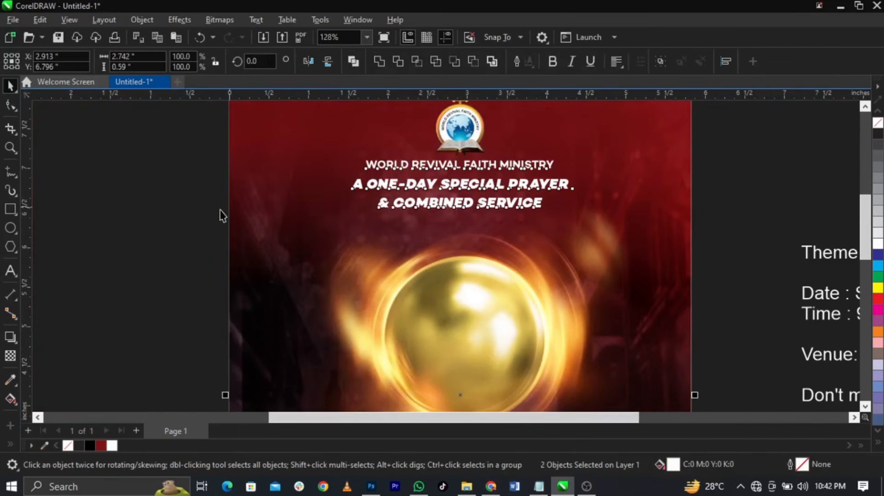
pyautogui.click(220, 210)
pyautogui.press('z')
pyautogui.moveTo(255, 142); pyautogui.dragTo(662, 268)
pyautogui.press('space')
pyautogui.click(579, 257)
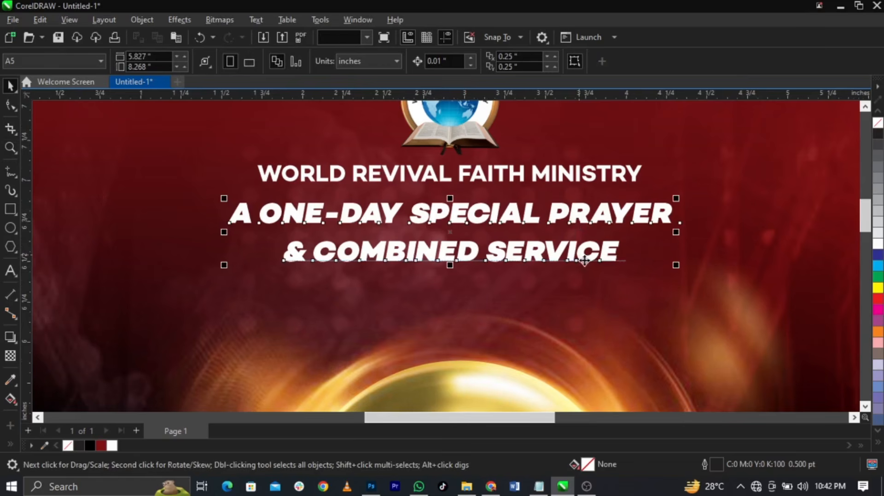
pyautogui.click(5, 105)
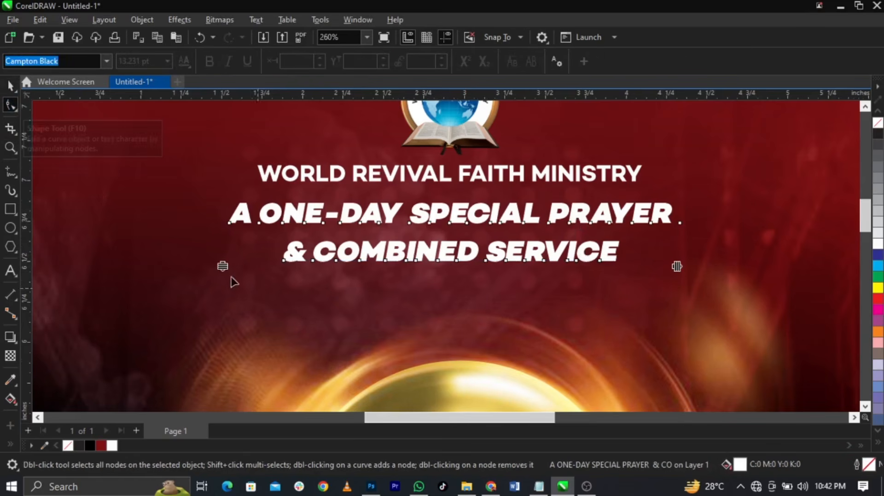
pyautogui.moveTo(223, 266); pyautogui.dragTo(242, 244)
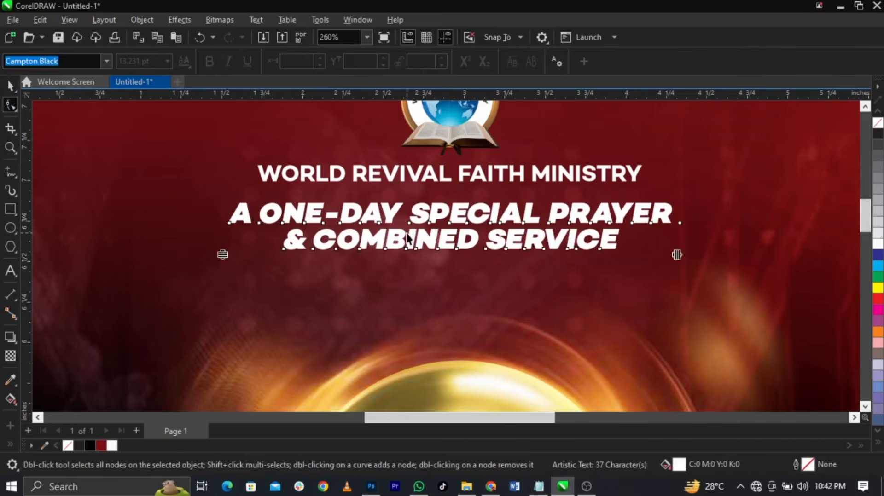
pyautogui.press('space')
# Colour the words 'A ONE-DAY' in the headline yellow
pyautogui.doubleClick(401, 213)
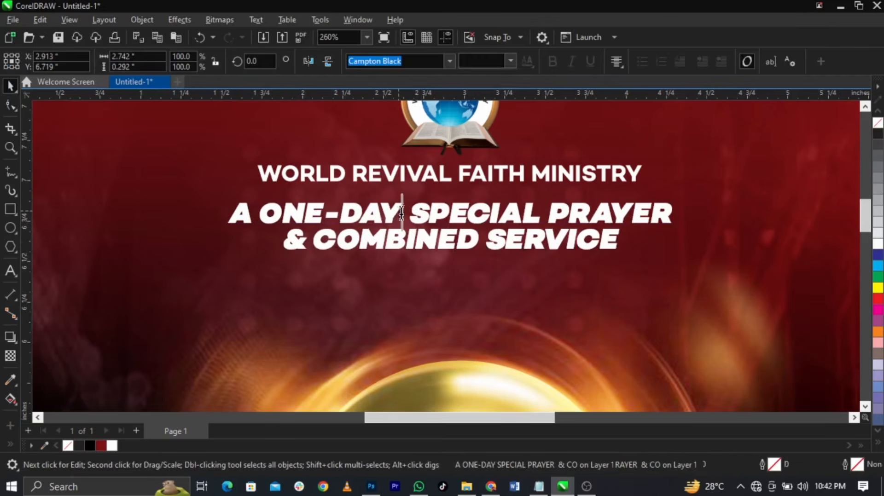
pyautogui.moveTo(402, 212); pyautogui.dragTo(229, 212)
pyautogui.scroll(-3, 373, 212)
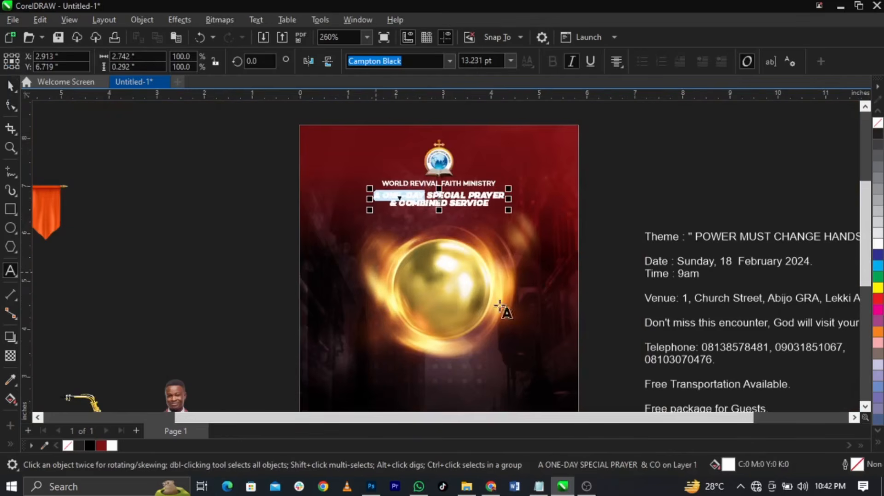
pyautogui.scroll(2, 434, 183)
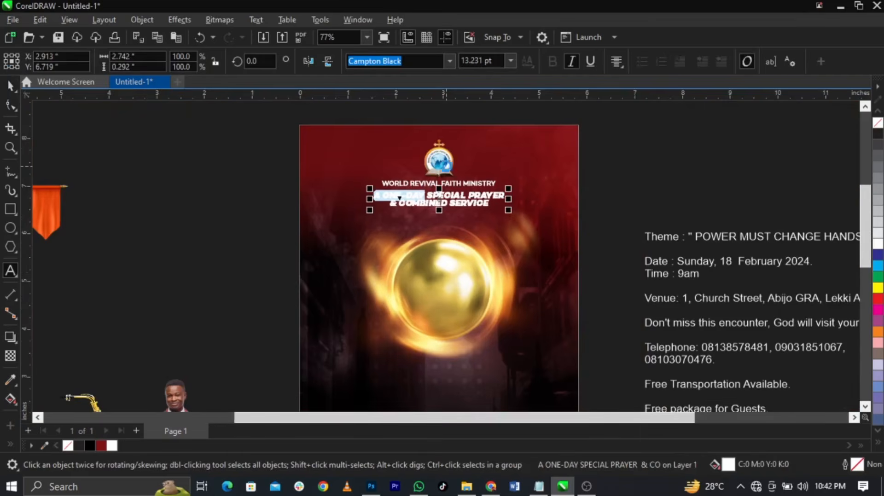
pyautogui.click(878, 289)
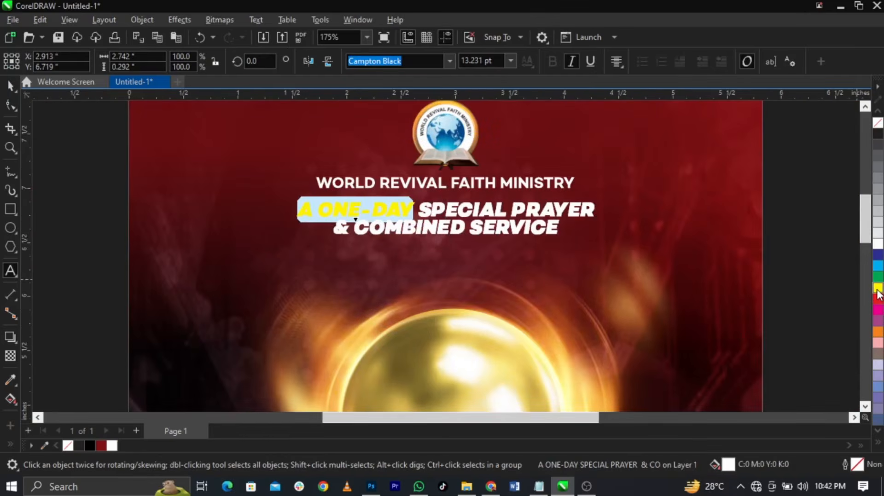
pyautogui.hotkey('ctrl', 'space')
pyautogui.click(788, 266)
pyautogui.scroll(-2, 524, 199)
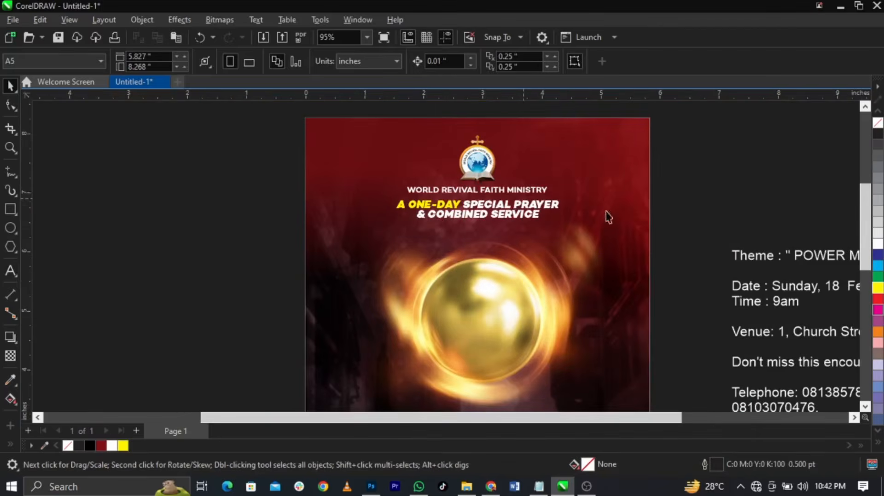
pyautogui.scroll(-2, 435, 216)
# Zoom in on the headline to check the yellow 'A ONE-DAY' colouring
pyautogui.press('z')
pyautogui.moveTo(358, 187); pyautogui.dragTo(590, 257)
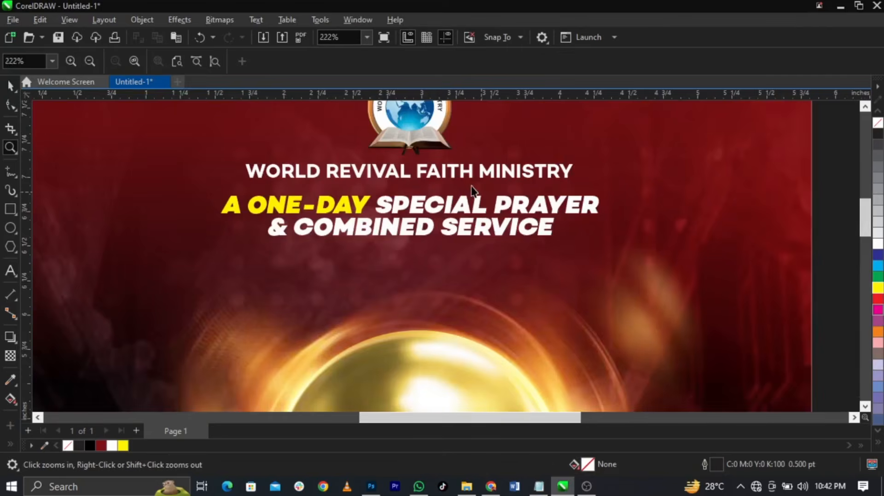
pyautogui.press('space')
pyautogui.scroll(1, 473, 190)
pyautogui.click(482, 220)
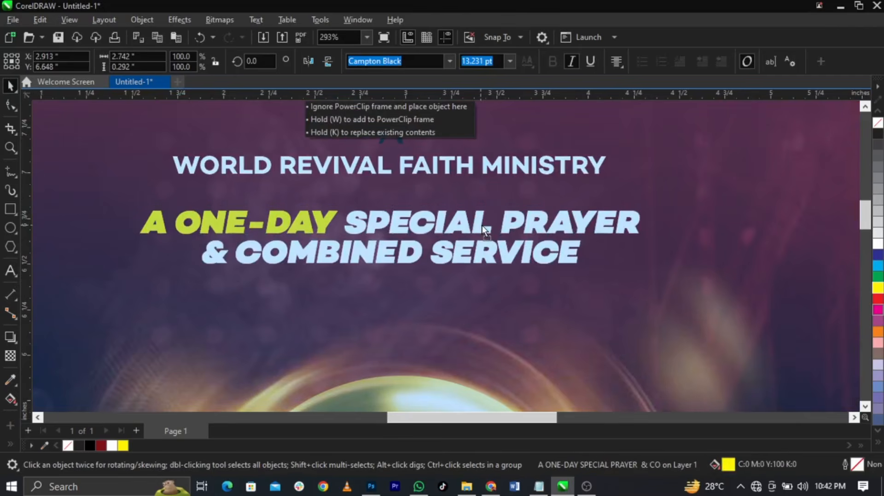
pyautogui.scroll(-1, 465, 187)
pyautogui.scroll(-3, 464, 186)
pyautogui.press('Escape')
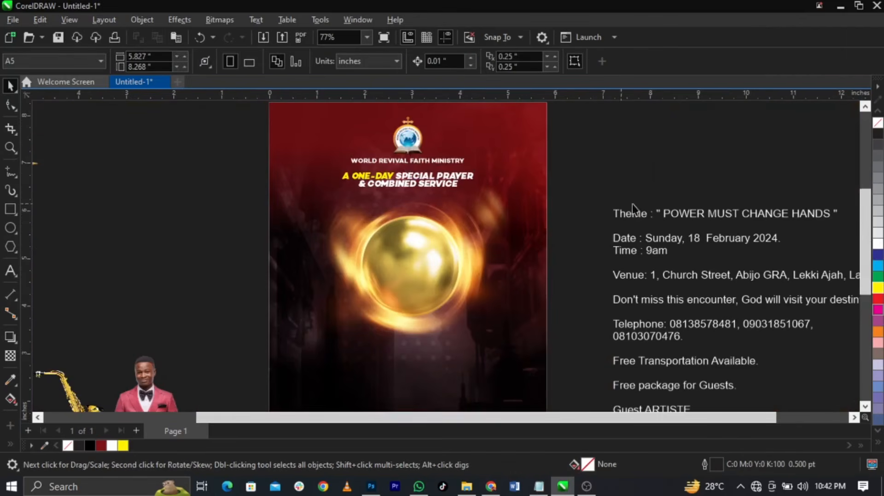
# Move the theme words 'POWER MUST CHANGE HANDS' from the side text onto the flyer over the sphere
pyautogui.doubleClick(664, 216)
pyautogui.moveTo(664, 216); pyautogui.dragTo(743, 197)
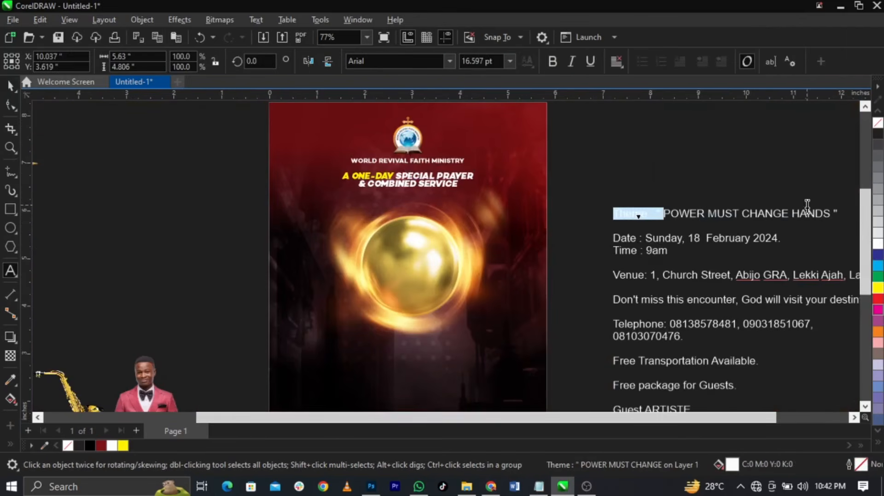
pyautogui.moveTo(807, 206); pyautogui.dragTo(827, 216)
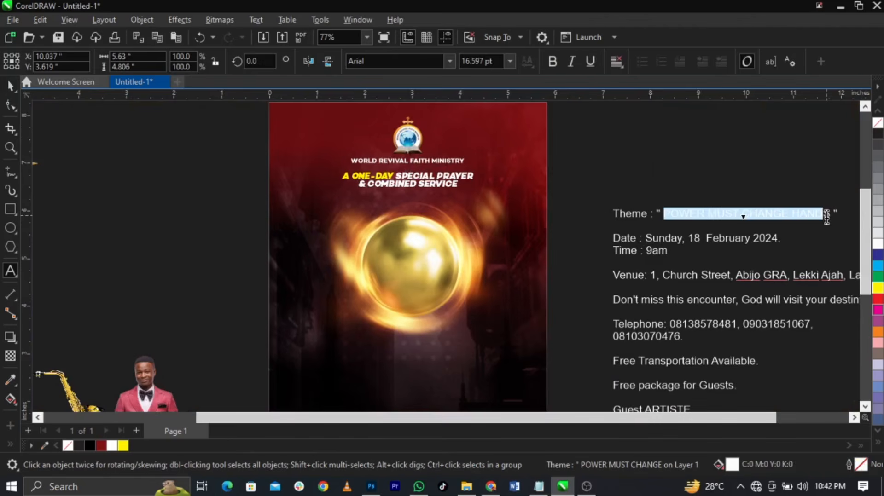
pyautogui.press('Delete')
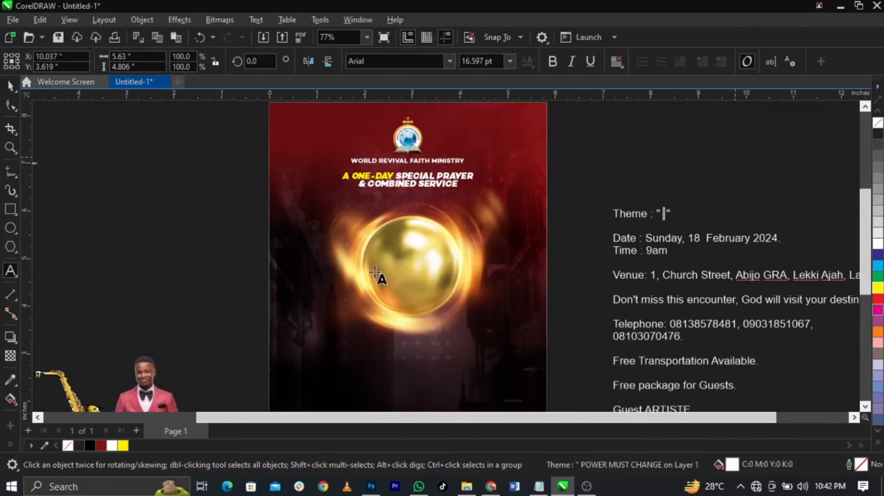
pyautogui.click(400, 253)
pyautogui.write('POWER MUST CHANGE HANDS')
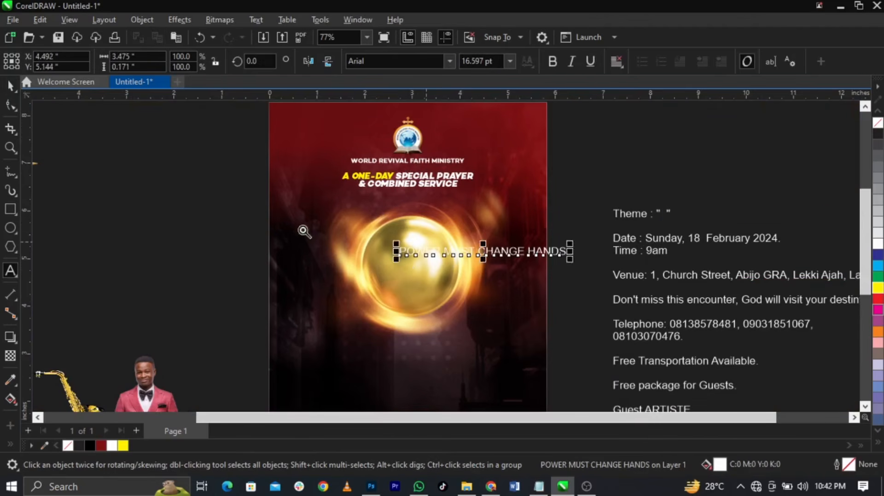
pyautogui.press('z')
pyautogui.moveTo(282, 204); pyautogui.dragTo(554, 326)
pyautogui.press('space')
pyautogui.moveTo(505, 223); pyautogui.dragTo(392, 229)
# Set the theme in Campton Black, stack it one word per line, and place it on the sphere
pyautogui.click(449, 62)
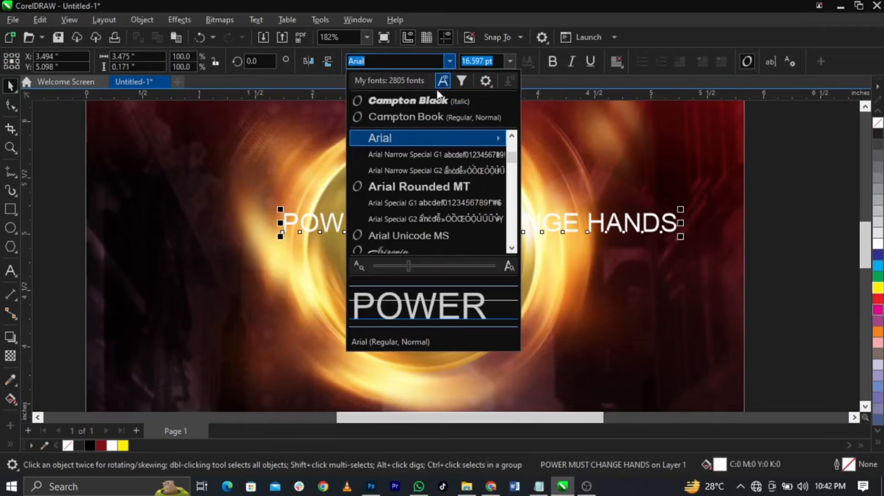
pyautogui.click(403, 97)
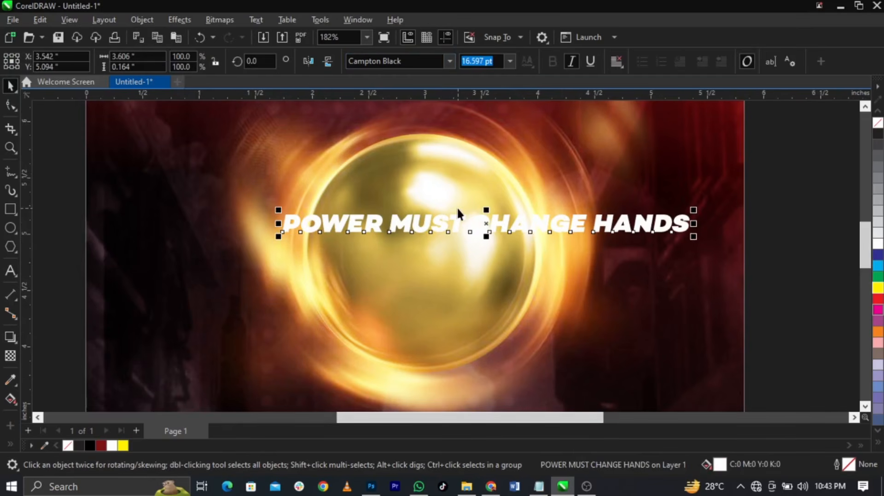
pyautogui.doubleClick(477, 223)
pyautogui.press('Escape')
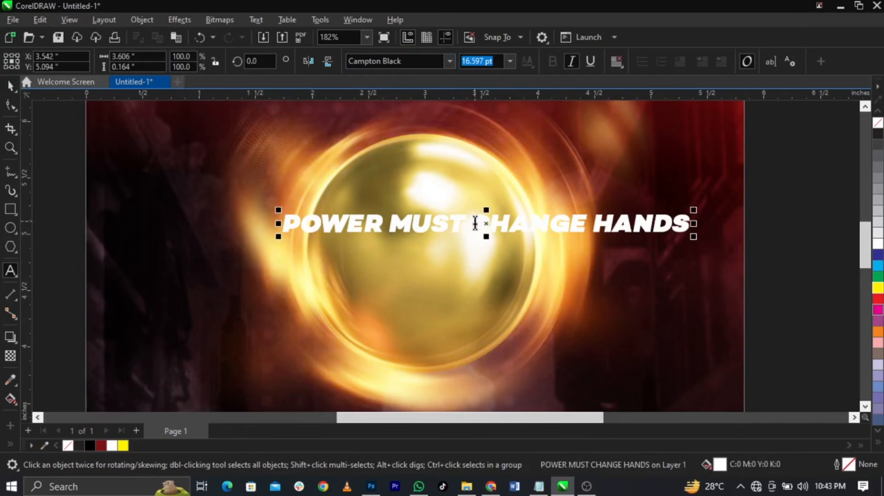
pyautogui.press('Return')
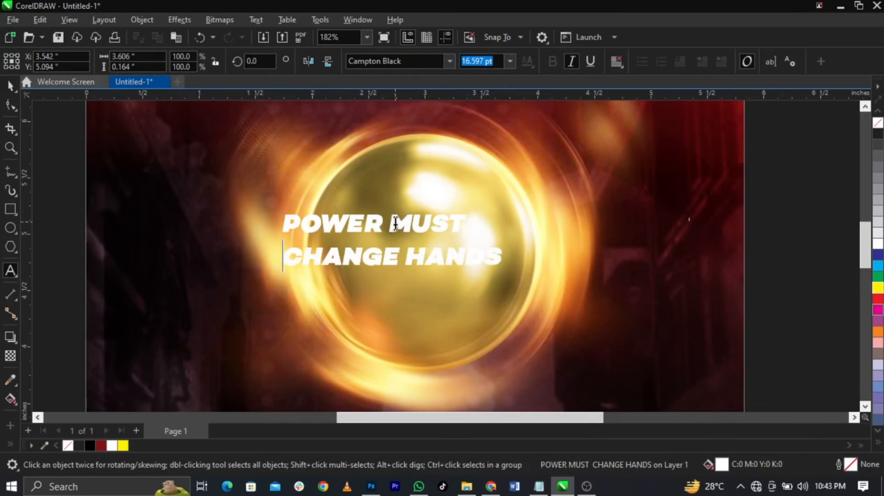
pyautogui.press('Return')
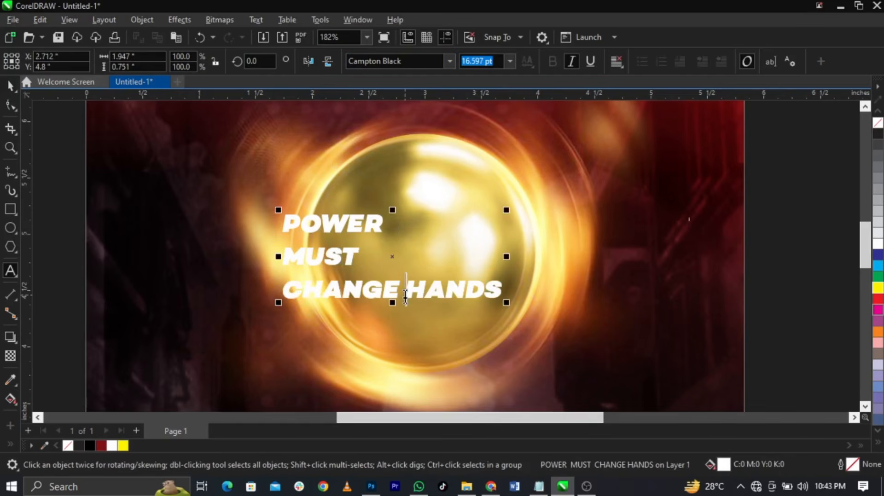
pyautogui.click(406, 297)
pyautogui.press('Return')
pyautogui.hotkey('ctrl', 'space')
pyautogui.moveTo(381, 293); pyautogui.dragTo(468, 268)
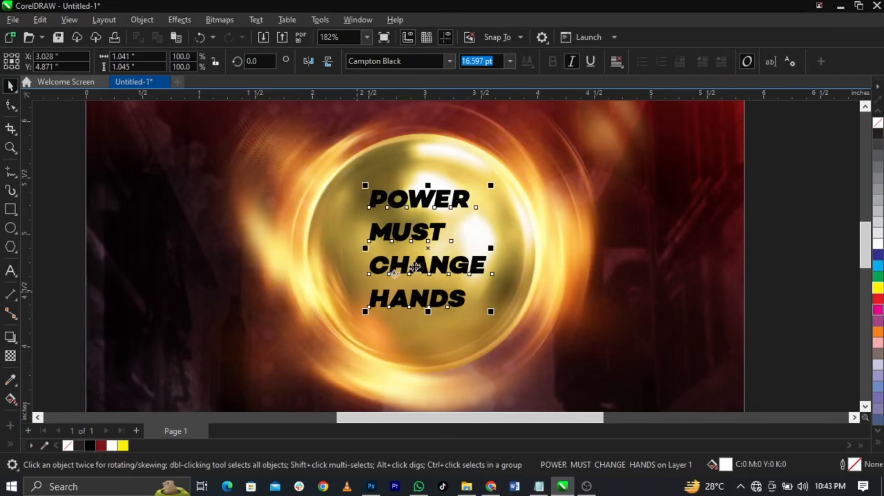
pyautogui.click(75, 245)
# Save the flyer to the Desktop as 'POWER MUST CHANGE HANDS +' in CDR format
pyautogui.hotkey('ctrl', 's')
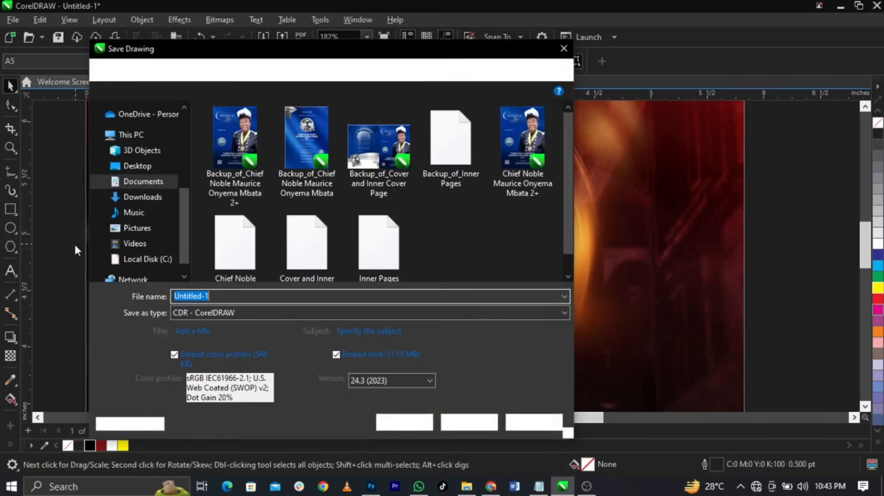
pyautogui.click(134, 171)
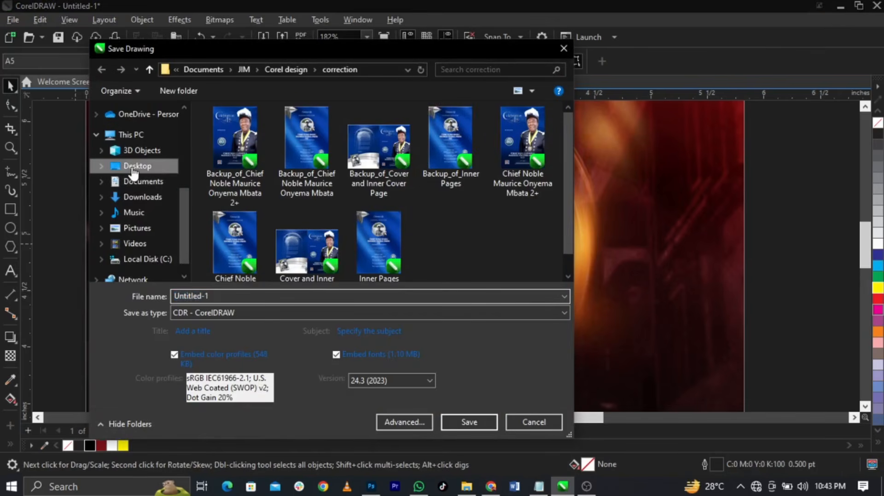
pyautogui.click(351, 300)
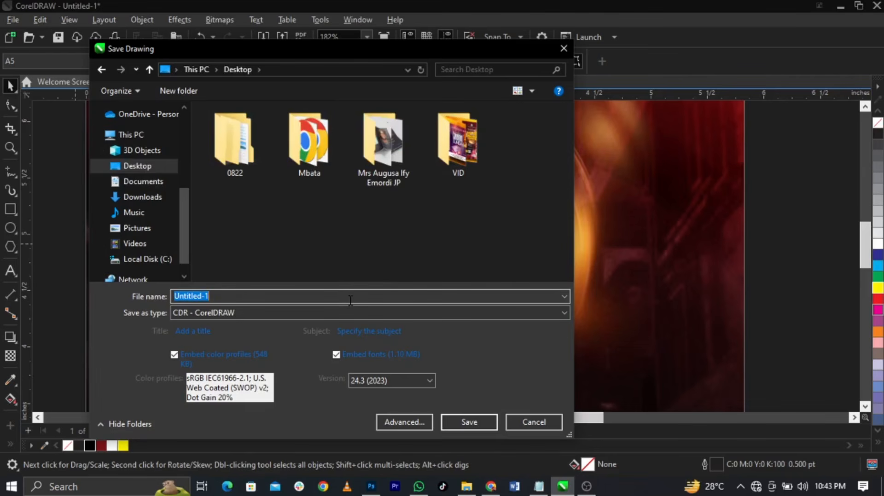
pyautogui.write('P')
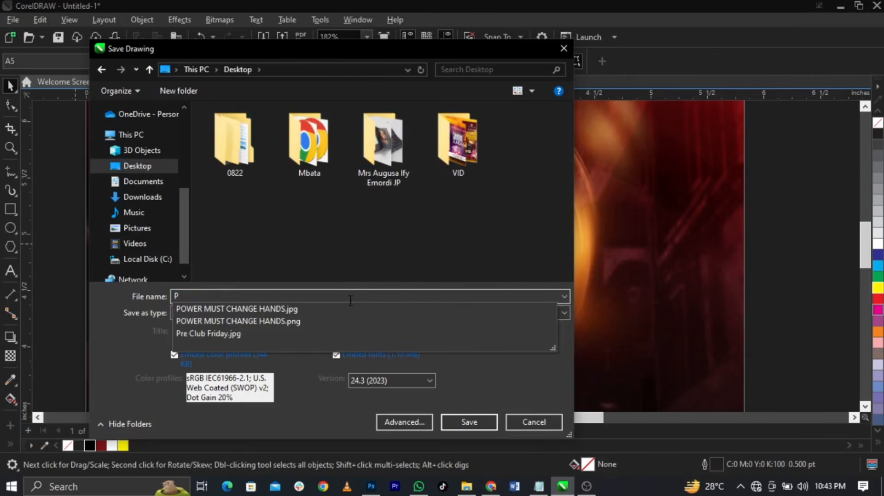
pyautogui.write('OWER MUST C')
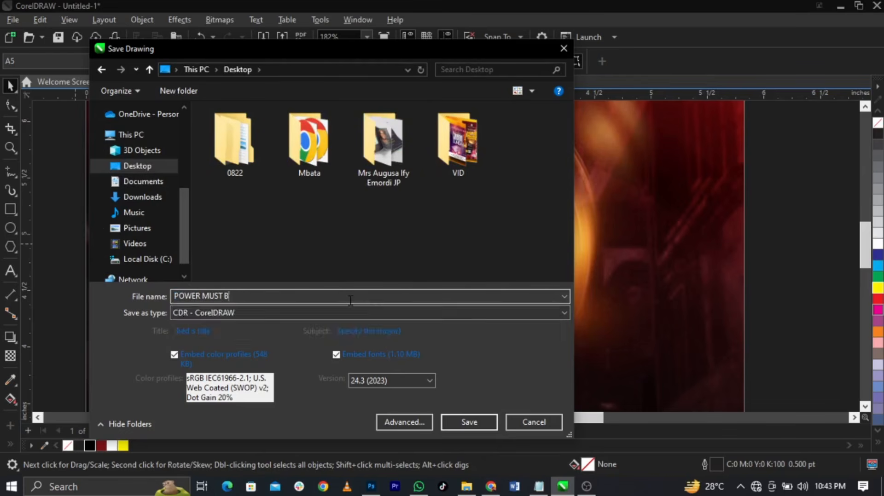
pyautogui.write('HANGE HANDS +')
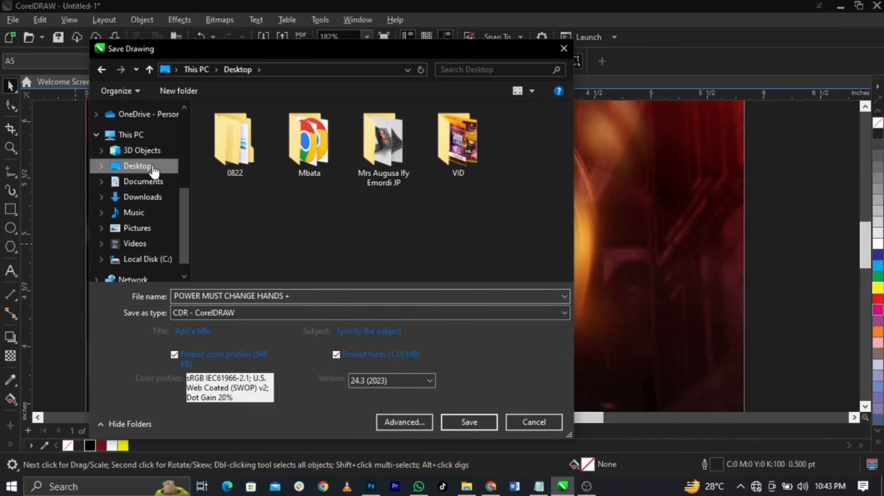
pyautogui.click(469, 422)
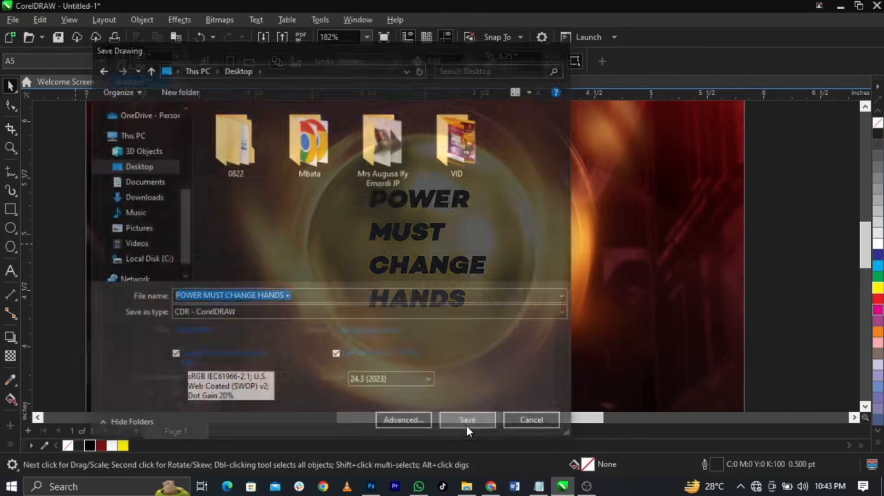
pyautogui.click(445, 266)
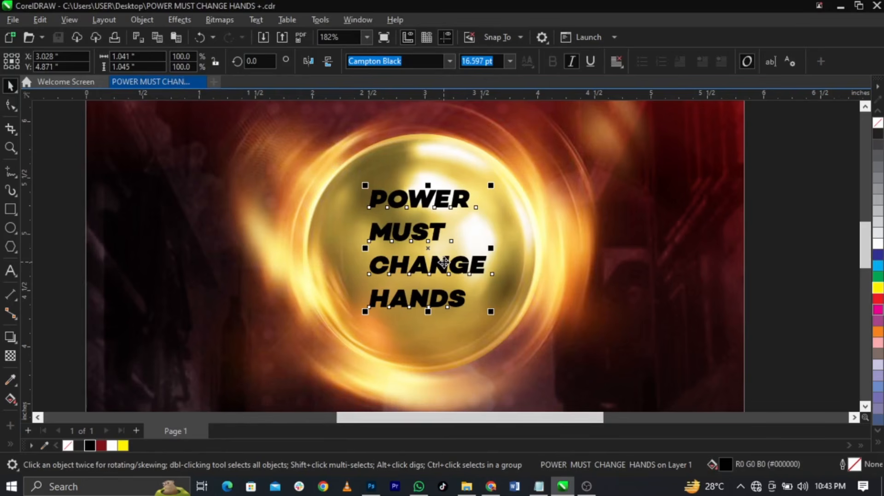
# Break the theme into separate words, enlarge POWER to about 43 pt and widen its letter spacing
pyautogui.hotkey('ctrl', 'k')
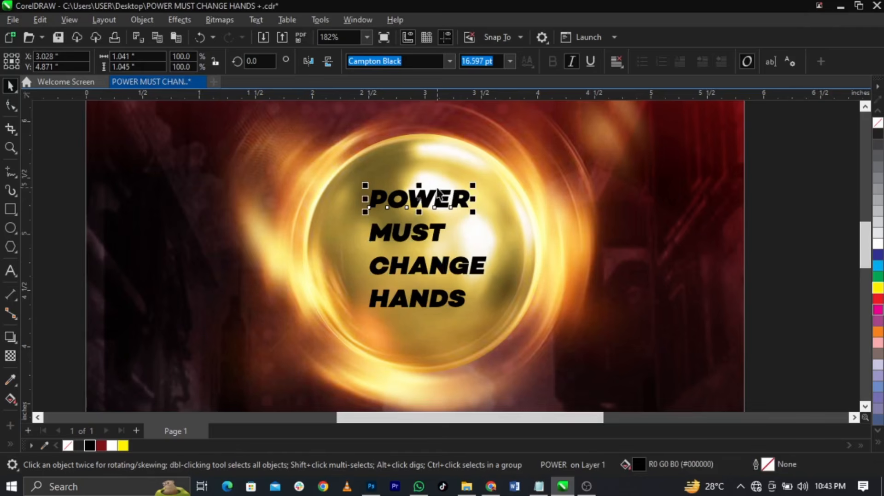
pyautogui.moveTo(473, 213); pyautogui.dragTo(554, 246)
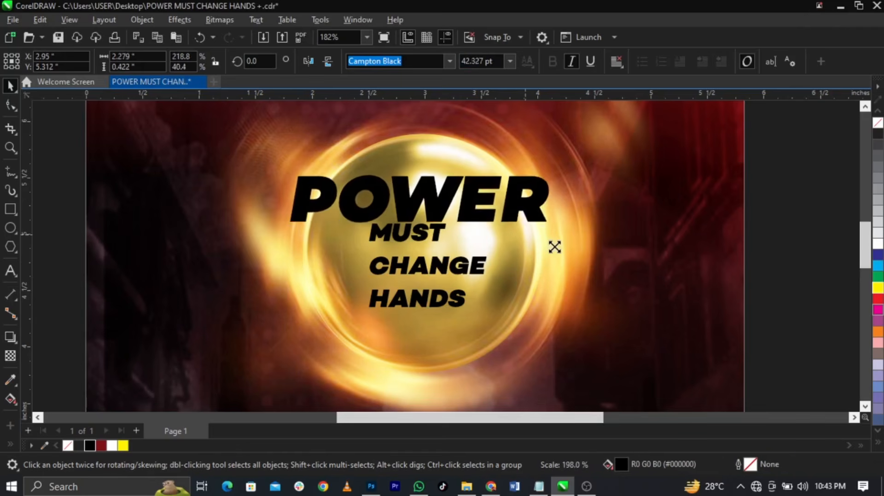
pyautogui.moveTo(540, 216); pyautogui.dragTo(539, 208)
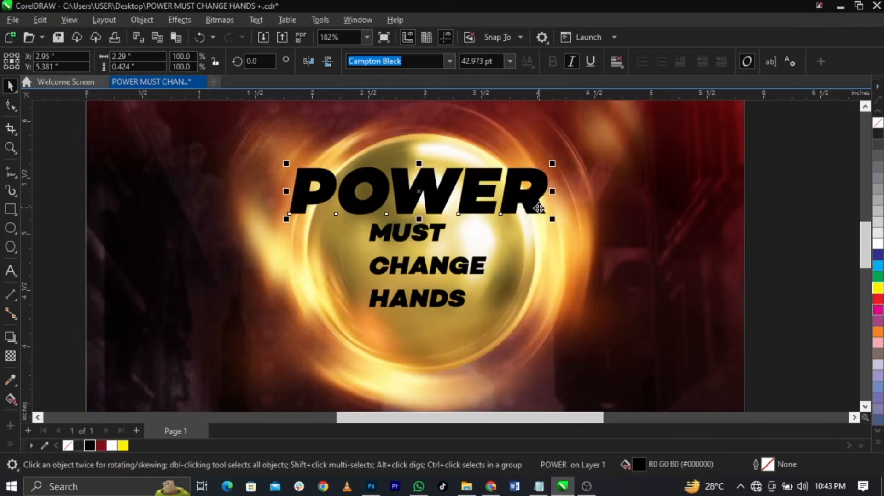
pyautogui.click(11, 106)
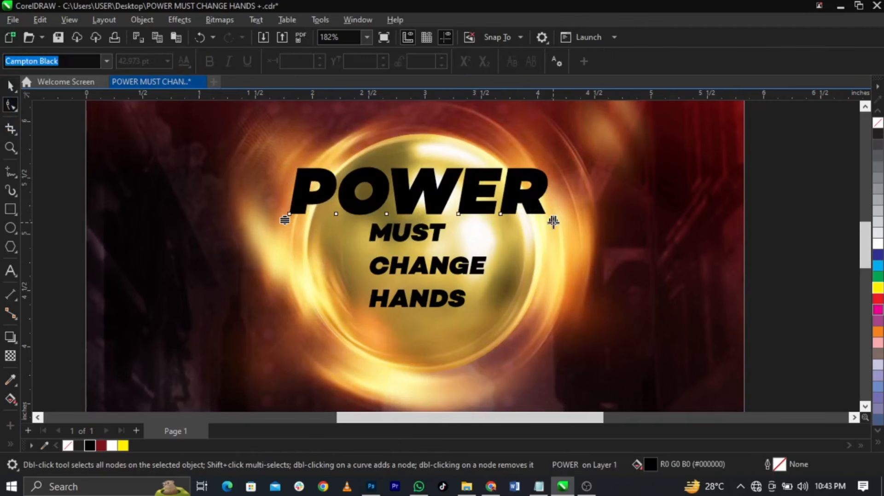
pyautogui.moveTo(553, 221); pyautogui.dragTo(535, 251)
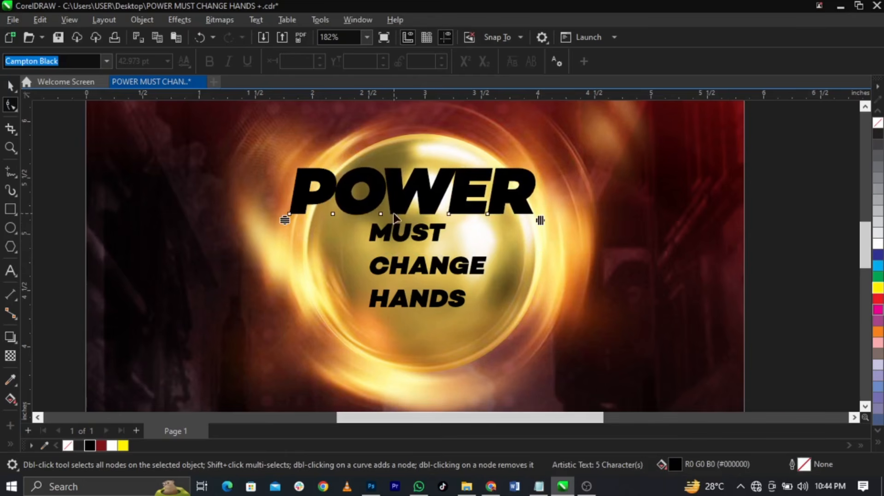
# Move the word MUST to the right of POWER
pyautogui.scroll(1, 393, 217)
pyautogui.press('space')
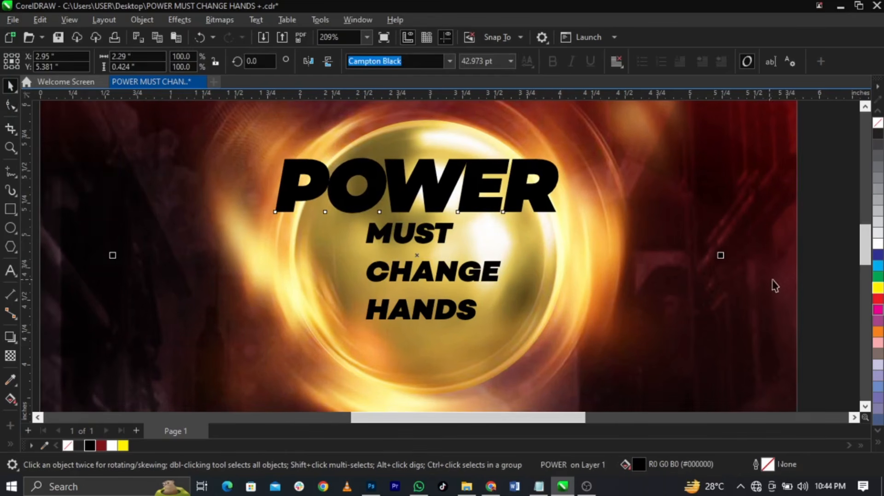
pyautogui.click(455, 235)
pyautogui.moveTo(456, 235); pyautogui.dragTo(691, 176)
pyautogui.click(798, 231)
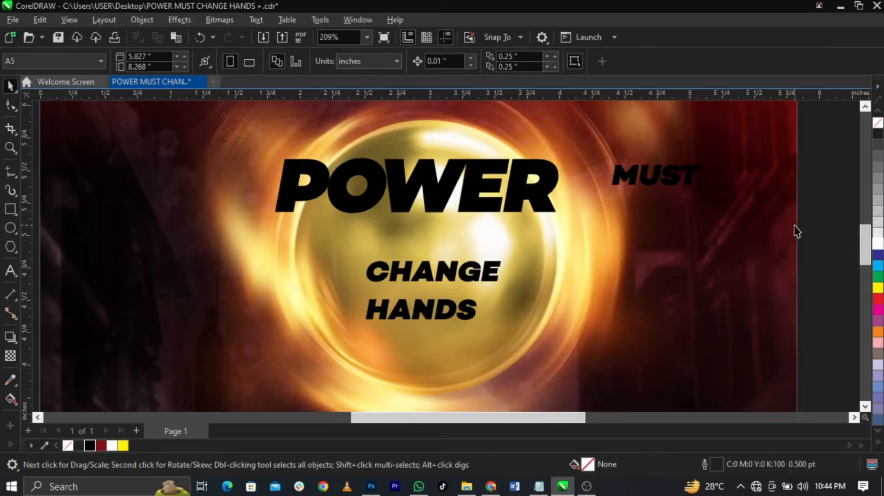
# Make the word MUST white
pyautogui.click(686, 175)
pyautogui.click(686, 175)
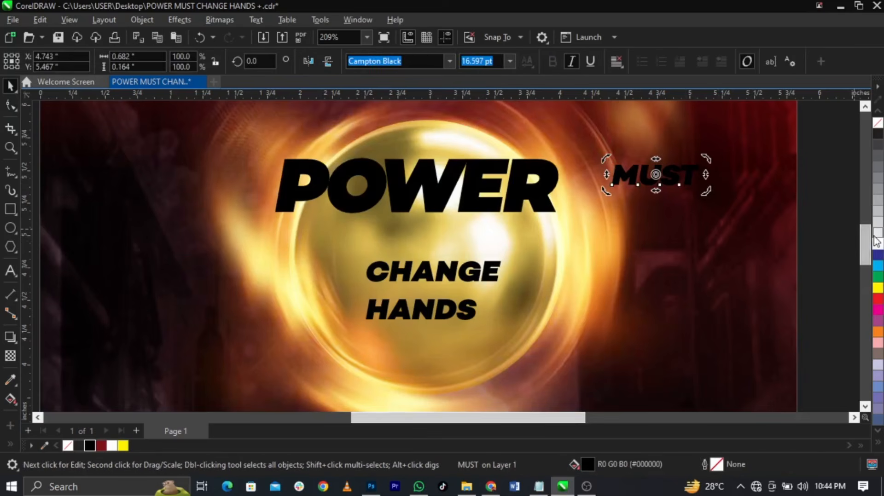
pyautogui.click(877, 248)
pyautogui.press('Escape')
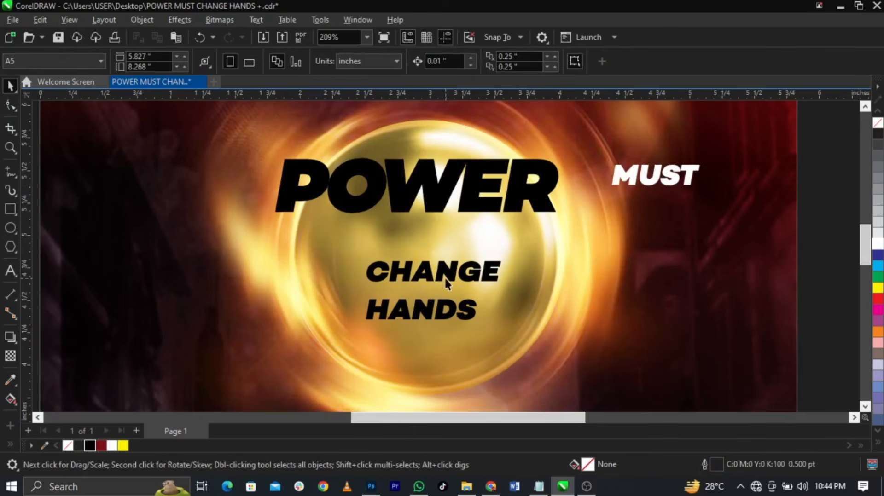
# Enlarge CHANGE to about 41 pt, tighten its letter spacing, and centre it beneath POWER
pyautogui.click(446, 282)
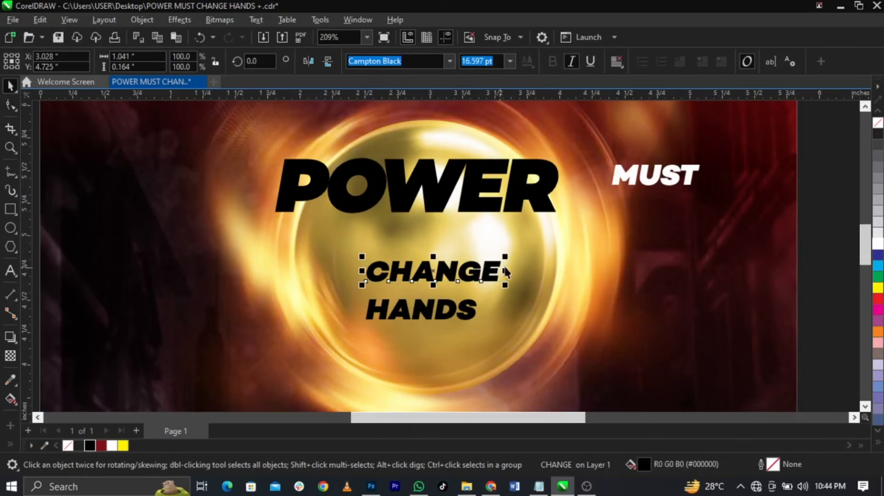
pyautogui.moveTo(507, 258); pyautogui.dragTo(604, 241)
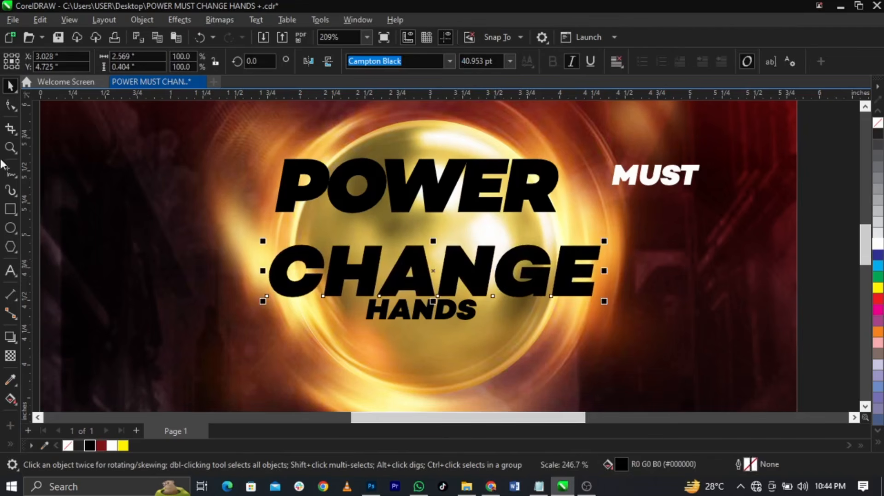
pyautogui.click(9, 109)
pyautogui.moveTo(597, 303)
pyautogui.mouseDown()
pyautogui.moveTo(575, 310)
pyautogui.moveTo(581, 304)
pyautogui.mouseUp()
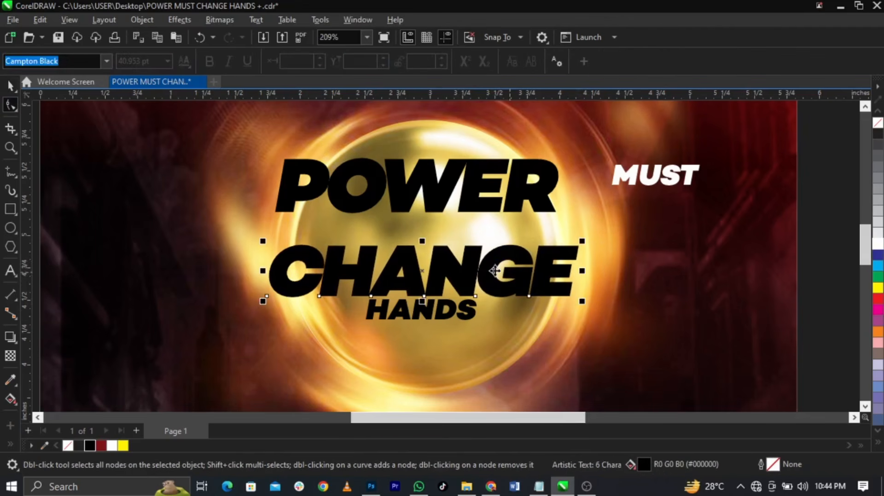
pyautogui.press('space')
pyautogui.moveTo(470, 282); pyautogui.dragTo(468, 254)
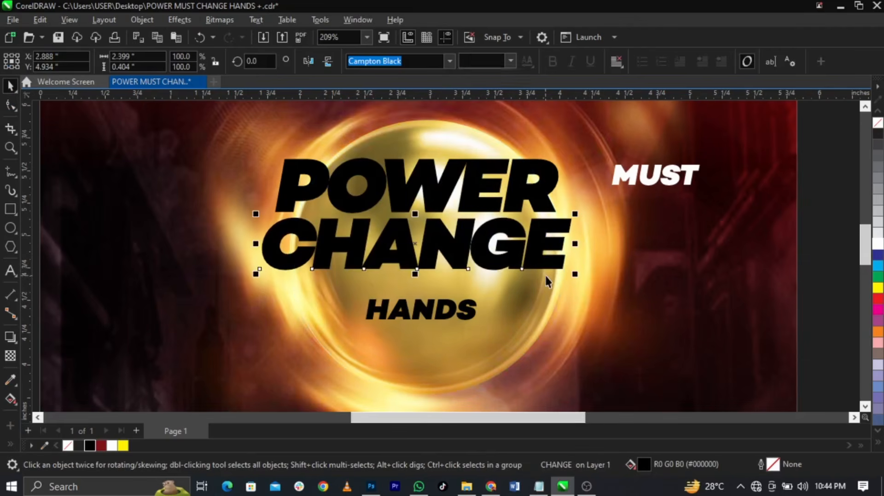
pyautogui.keyDown('shift'); pyautogui.click(539, 205); pyautogui.keyUp('shift')
pyautogui.press('c')
pyautogui.click(644, 222)
pyautogui.scroll(2, 447, 235)
pyautogui.scroll(1, 447, 236)
pyautogui.moveTo(446, 233); pyautogui.dragTo(448, 226)
pyautogui.scroll(-2, 456, 215)
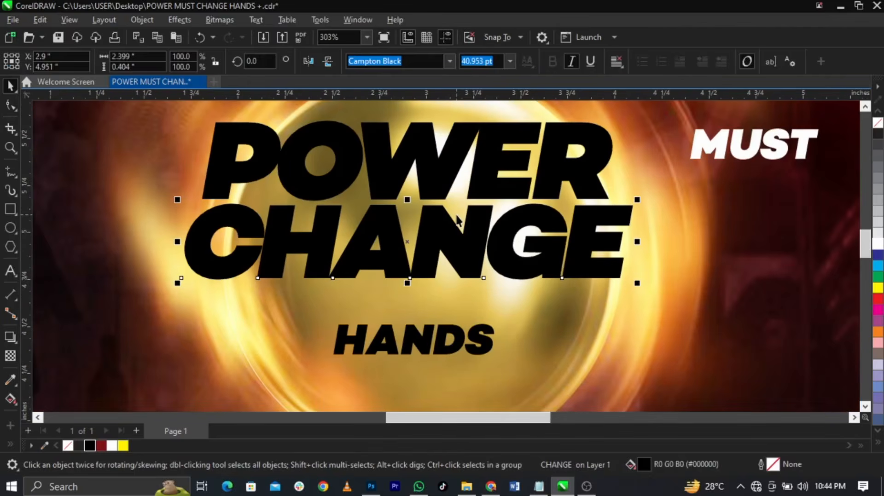
# Move HANDS up beneath CHANGE and centre it horizontally under CHANGE
pyautogui.moveTo(459, 347); pyautogui.dragTo(582, 382)
pyautogui.click(11, 106)
pyautogui.press('space')
pyautogui.keyDown('shift'); pyautogui.click(574, 244); pyautogui.keyUp('shift')
pyautogui.press('c')
pyautogui.click(653, 273)
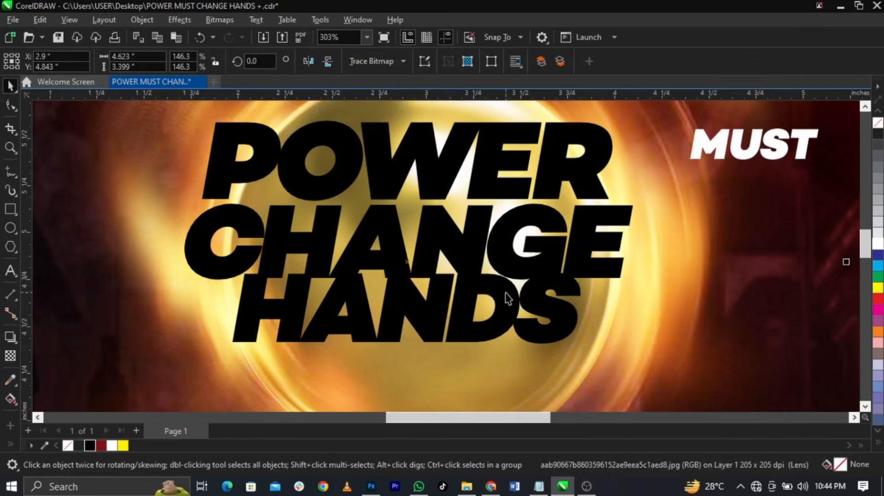
pyautogui.scroll(1, 505, 292)
pyautogui.scroll(1, 504, 292)
# Scale POWER, CHANGE and HANDS together as one block, settling at 97%
pyautogui.click(507, 305)
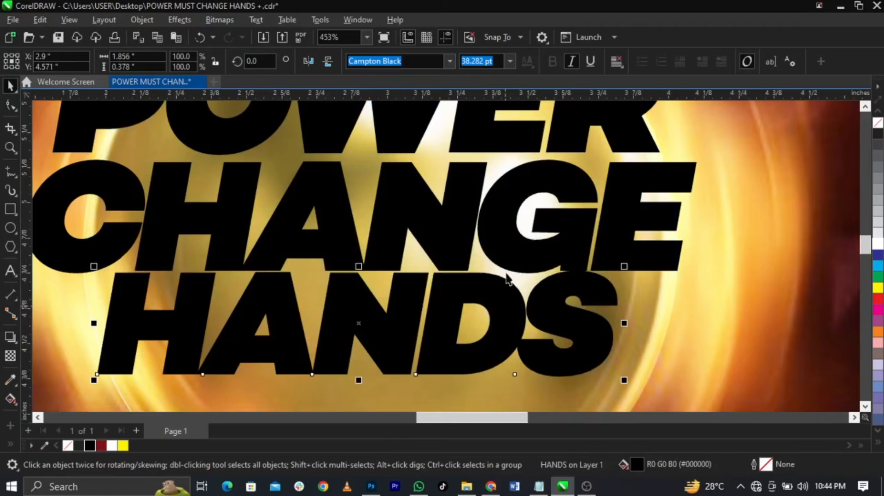
pyautogui.keyDown('shift'); pyautogui.click(510, 275); pyautogui.keyUp('shift')
pyautogui.keyDown('shift'); pyautogui.click(681, 339); pyautogui.keyUp('shift')
pyautogui.scroll(-3, 479, 292)
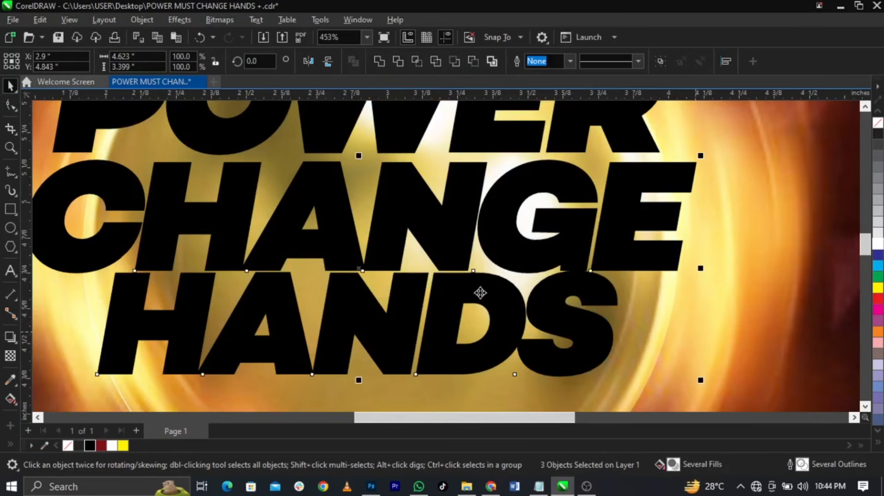
pyautogui.keyDown('shift'); pyautogui.click(505, 233); pyautogui.keyUp('shift')
pyautogui.scroll(1, 501, 271)
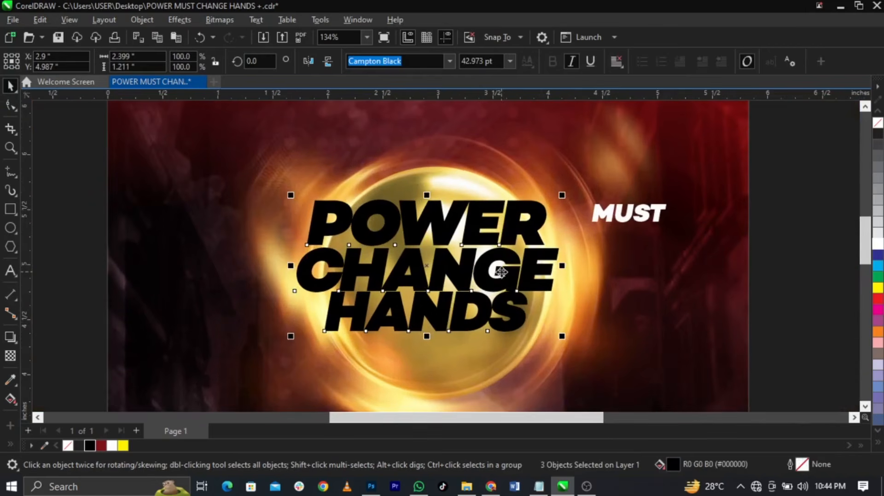
pyautogui.moveTo(558, 334); pyautogui.dragTo(578, 344)
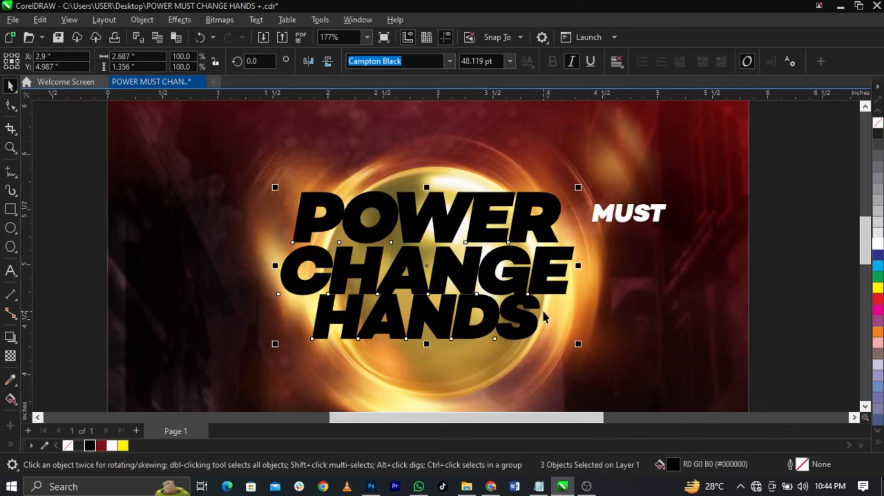
pyautogui.moveTo(578, 344); pyautogui.dragTo(576, 345)
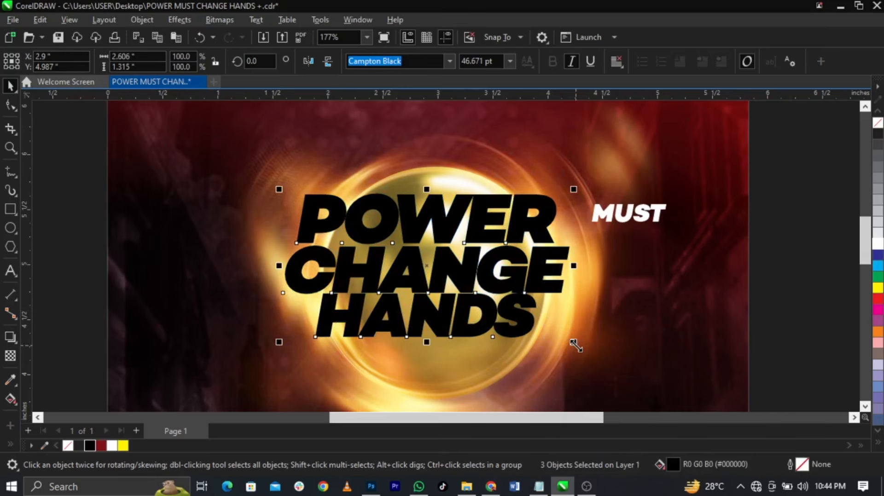
# Export the selected black headline to the Desktop as a transparent PNG named TEXT
pyautogui.click(12, 22)
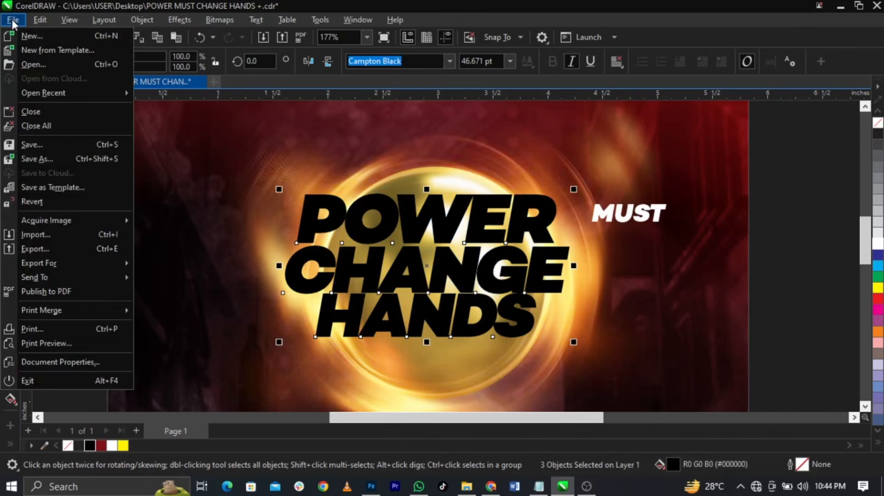
pyautogui.click(38, 248)
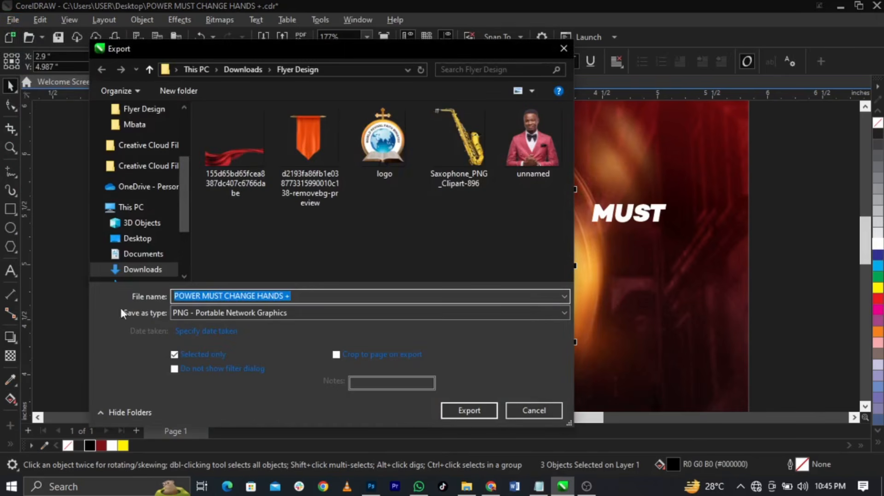
pyautogui.click(137, 238)
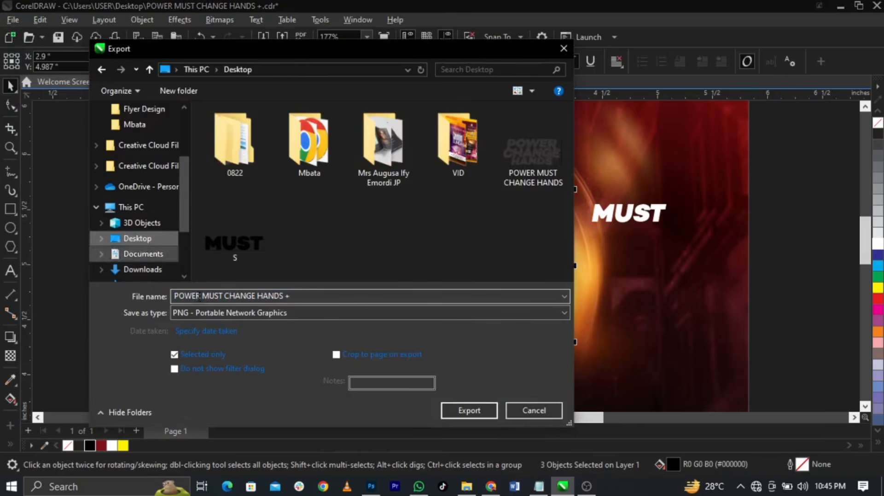
pyautogui.click(332, 297)
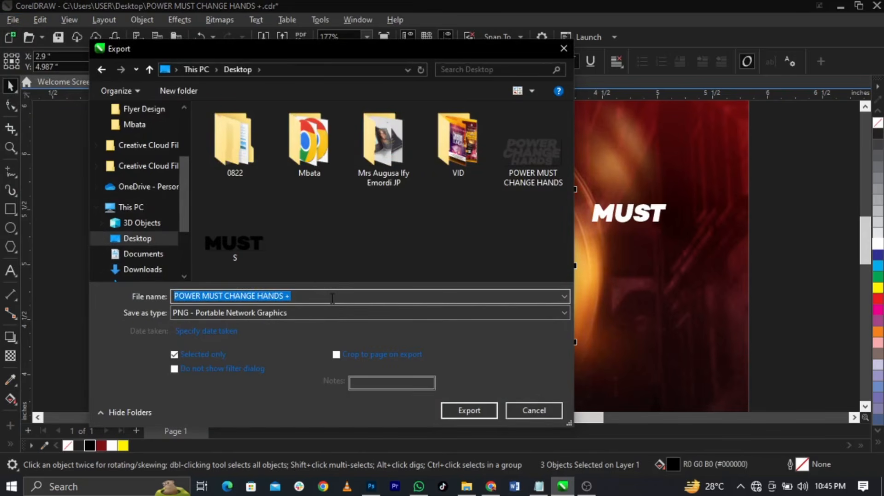
pyautogui.write('TEXT')
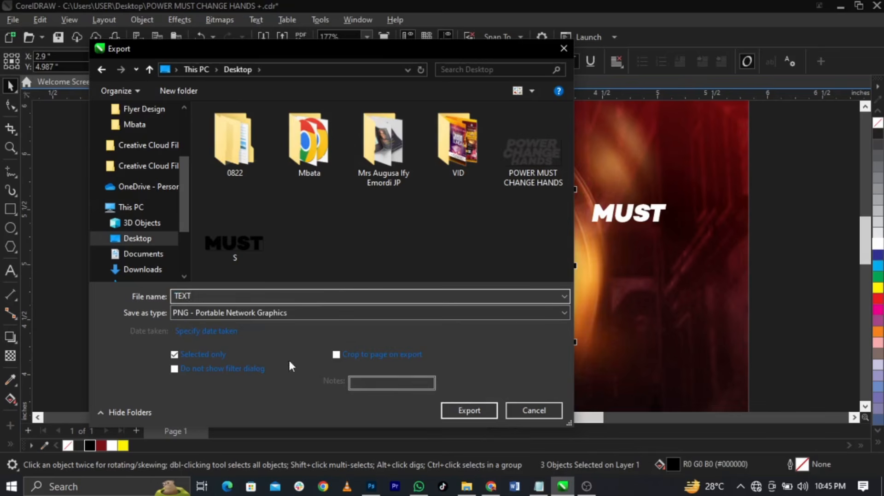
pyautogui.click(473, 412)
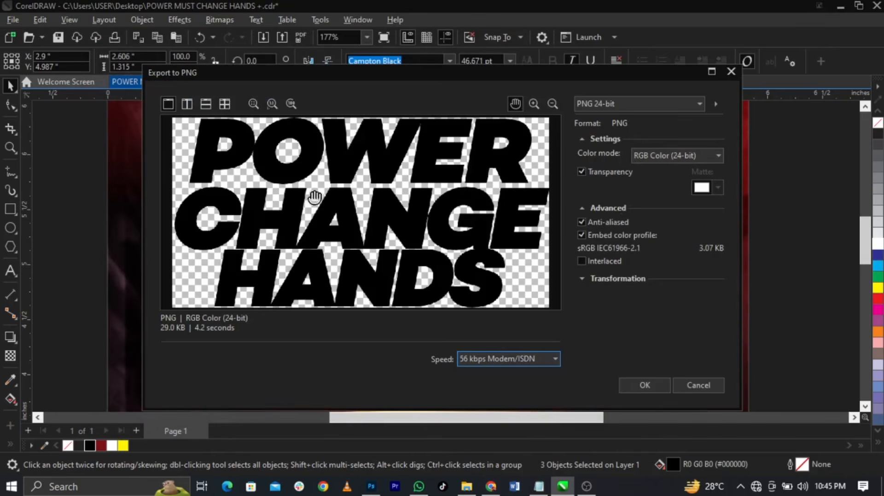
pyautogui.click(654, 385)
pyautogui.scroll(-3, 323, 193)
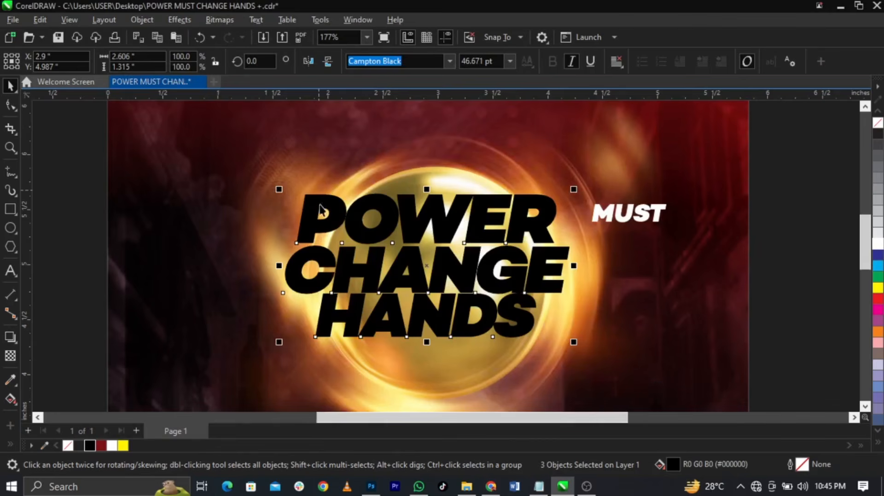
pyautogui.click(569, 281)
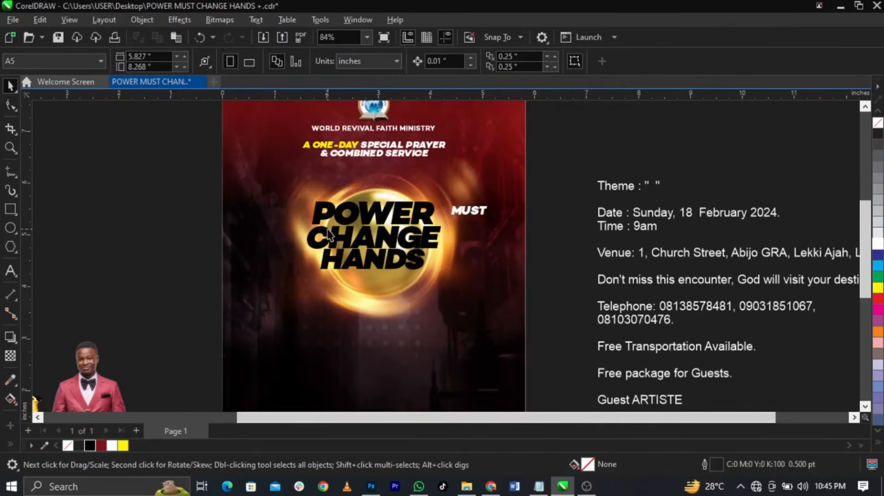
# Open the 3D text-effect PSD from the Flyer Design folder in Photoshop
pyautogui.scroll(1, 329, 232)
pyautogui.click(466, 486)
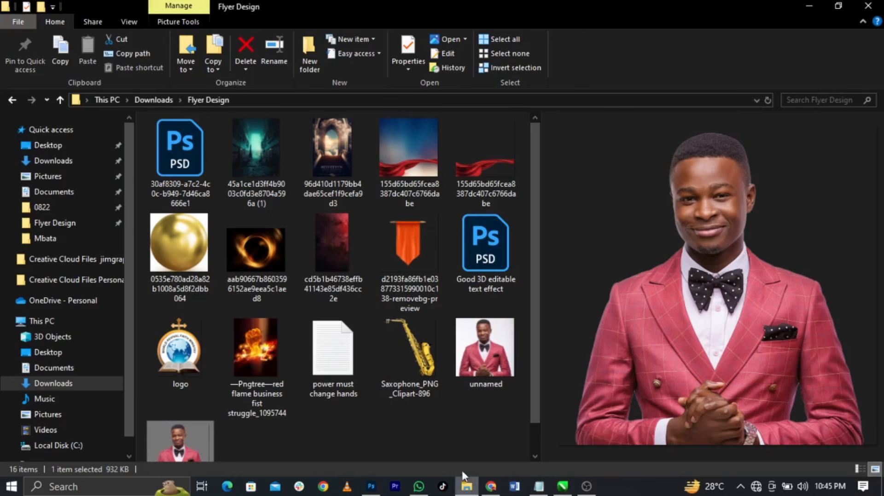
pyautogui.doubleClick(184, 165)
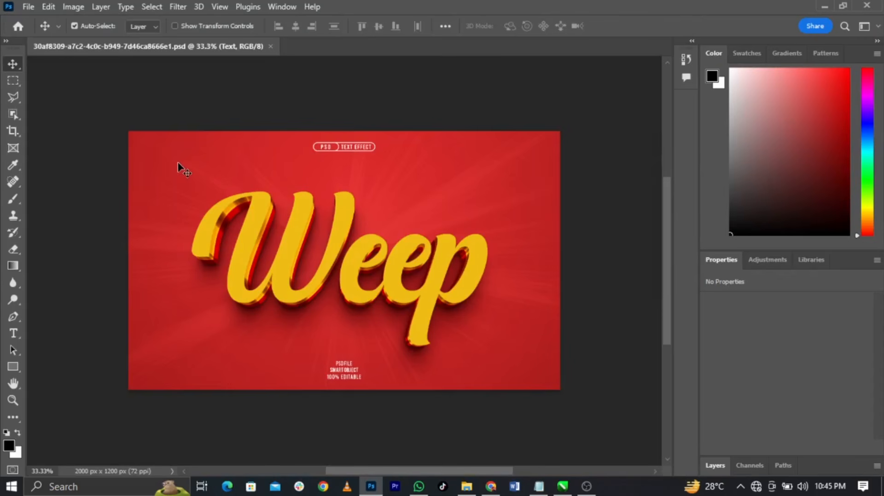
# Hide the mockup's caption Text group and the red Background layer
pyautogui.click(737, 468)
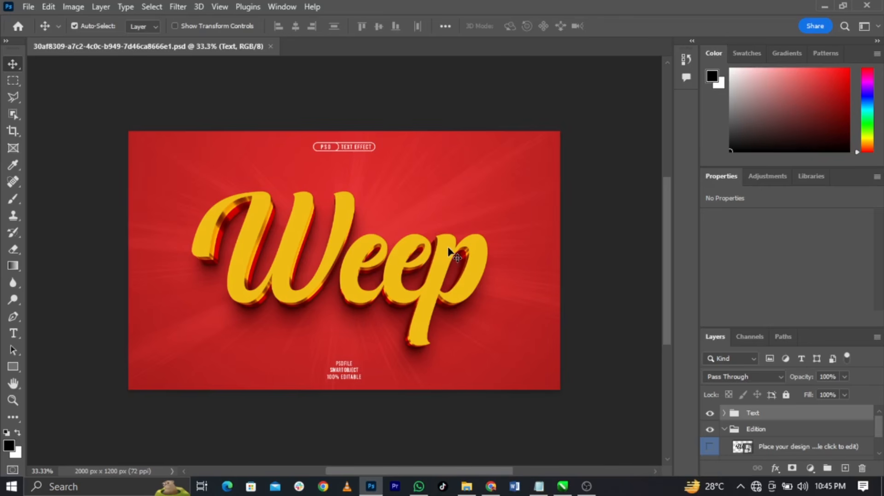
pyautogui.click(710, 413)
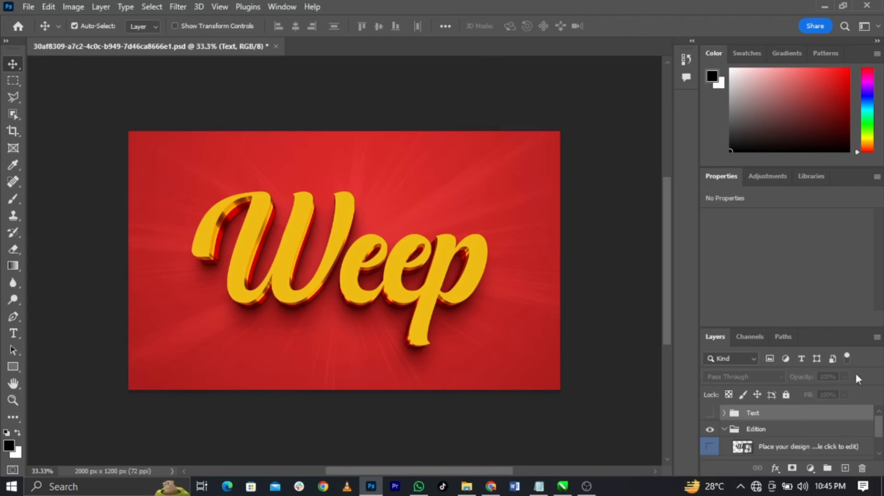
pyautogui.click(710, 413)
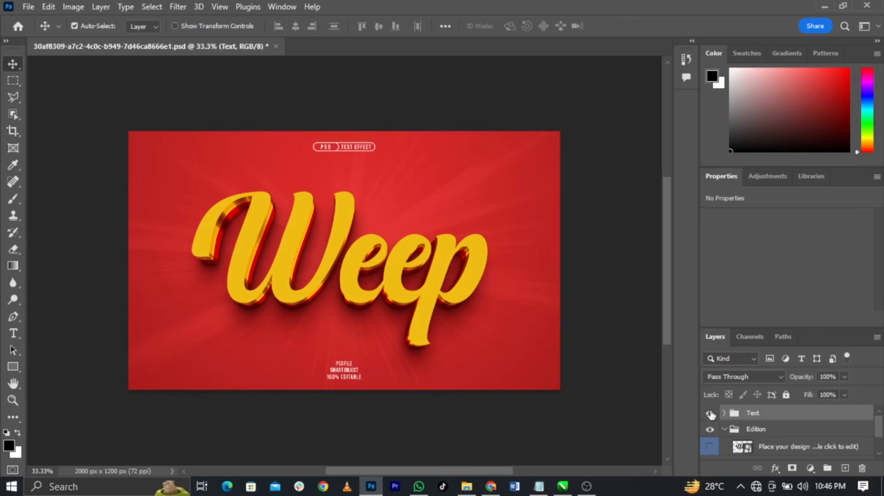
pyautogui.click(710, 414)
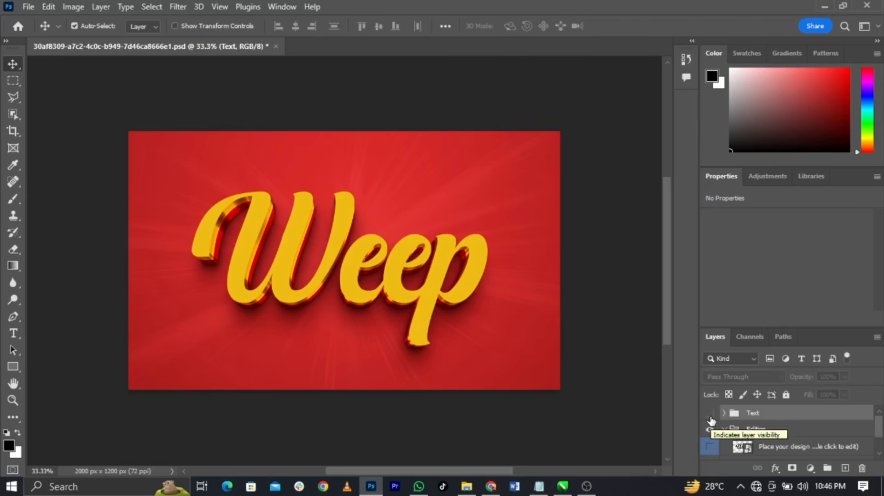
pyautogui.scroll(-1, 710, 420)
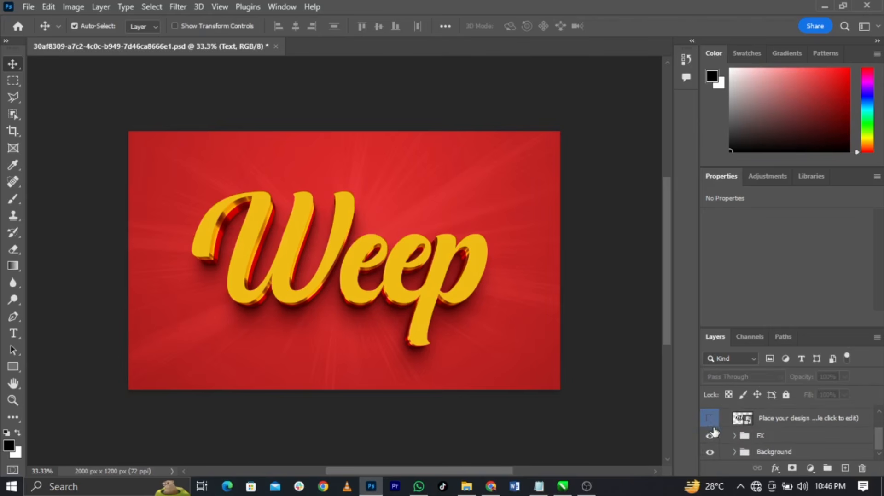
pyautogui.click(709, 452)
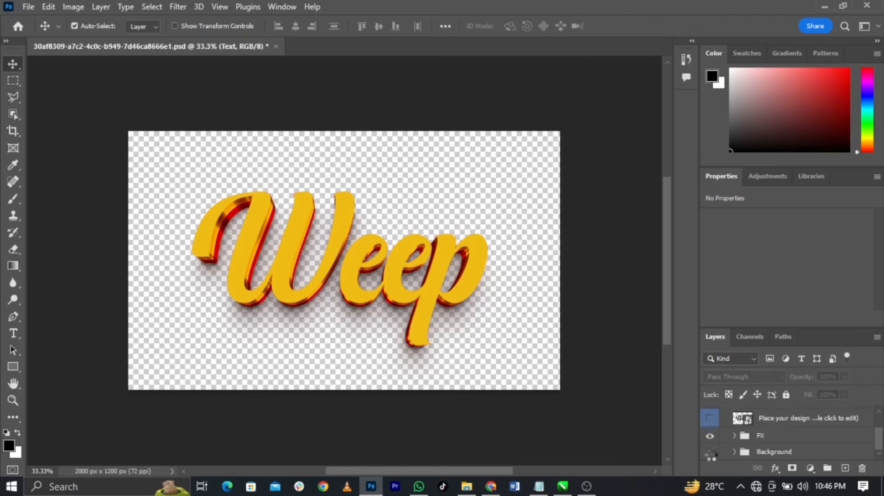
# Open the 'Place your design' smart object to edit its contents
pyautogui.scroll(1, 720, 447)
pyautogui.scroll(-1, 747, 449)
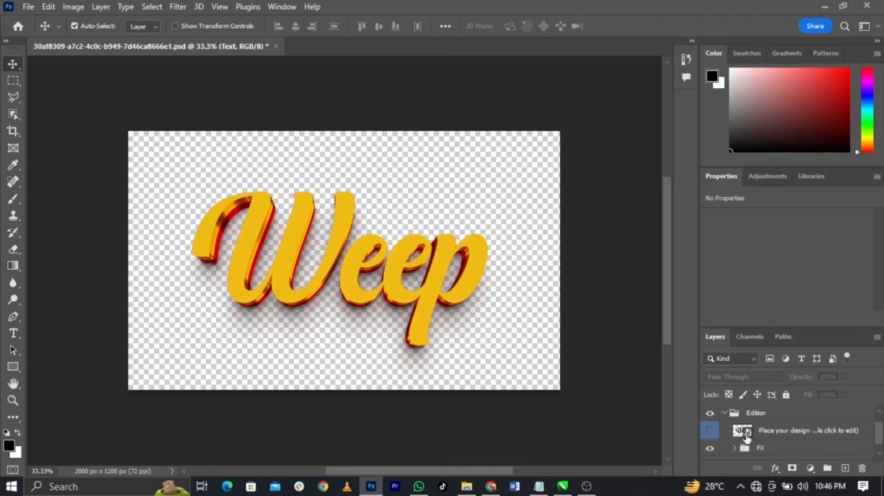
pyautogui.click(744, 434)
pyautogui.doubleClick(746, 433)
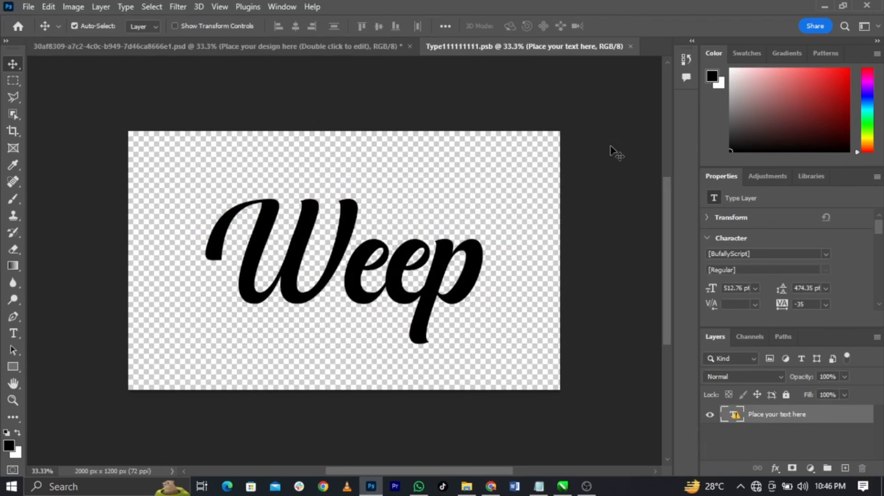
# Hide the Weep text layer and place TEXT.png from the desktop onto the canvas
pyautogui.click(710, 415)
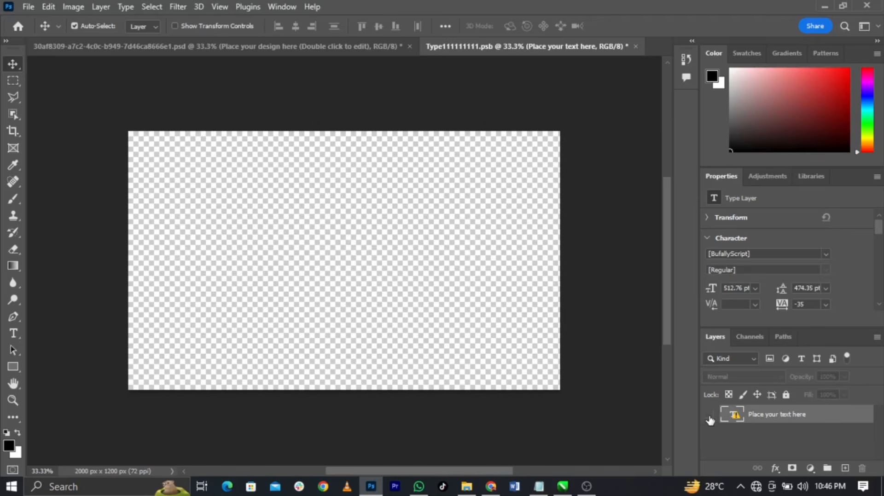
pyautogui.click(882, 487)
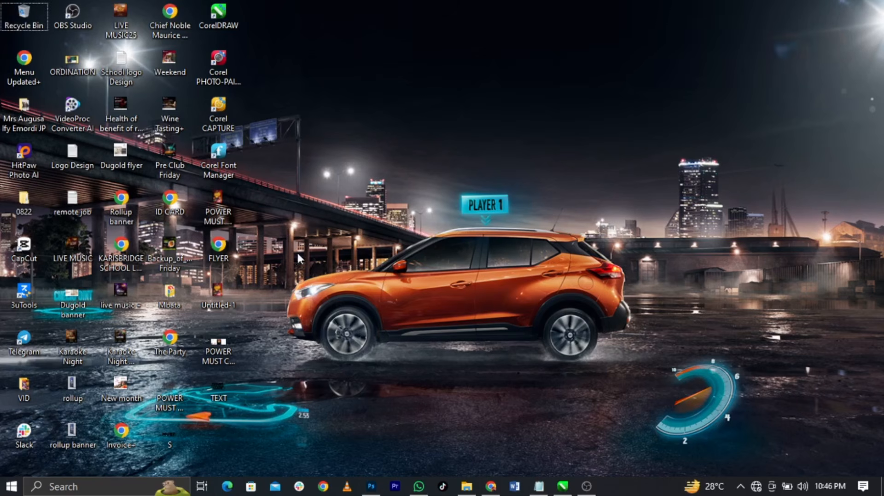
pyautogui.moveTo(272, 201); pyautogui.dragTo(645, 406)
pyautogui.moveTo(641, 381); pyautogui.dragTo(281, 211)
pyautogui.moveTo(280, 210); pyautogui.dragTo(662, 398)
pyautogui.moveTo(667, 396); pyautogui.dragTo(287, 182)
pyautogui.click(218, 389)
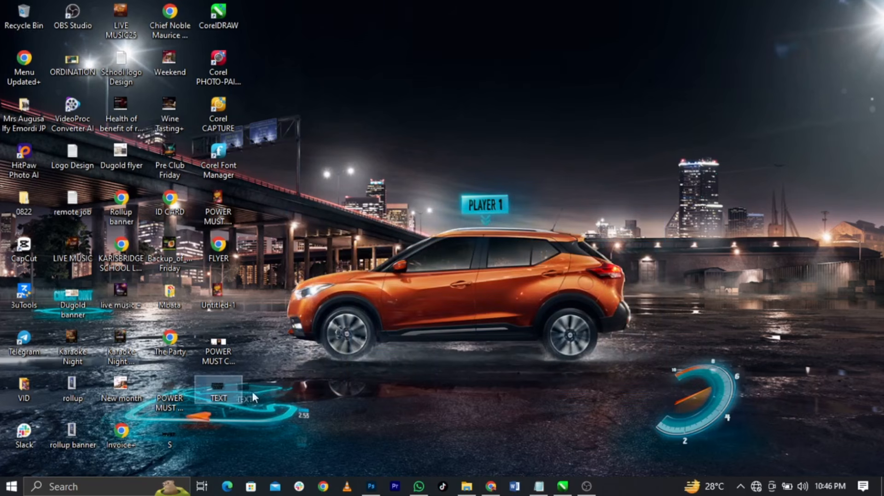
pyautogui.moveTo(376, 491); pyautogui.dragTo(342, 315)
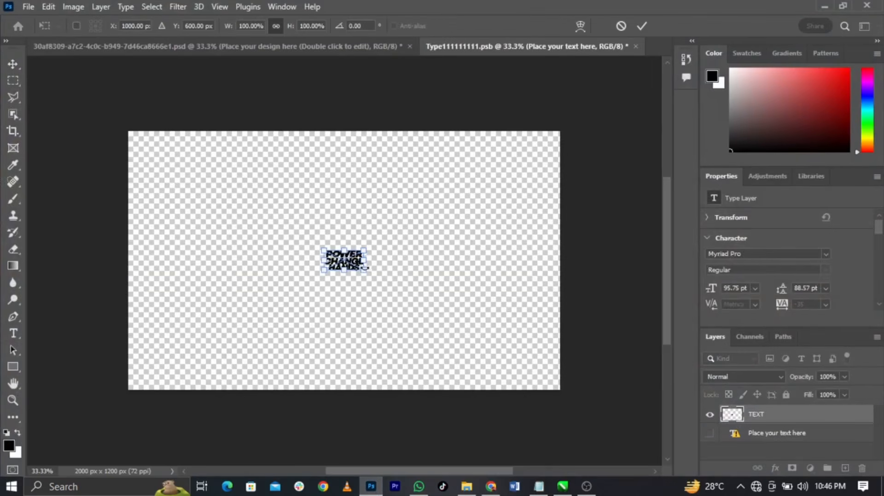
# Enlarge the placed POWER CHANGE HANDS image to fill most of the canvas, centred, and commit
pyautogui.moveTo(365, 271); pyautogui.dragTo(575, 377)
pyautogui.moveTo(506, 347); pyautogui.dragTo(392, 278)
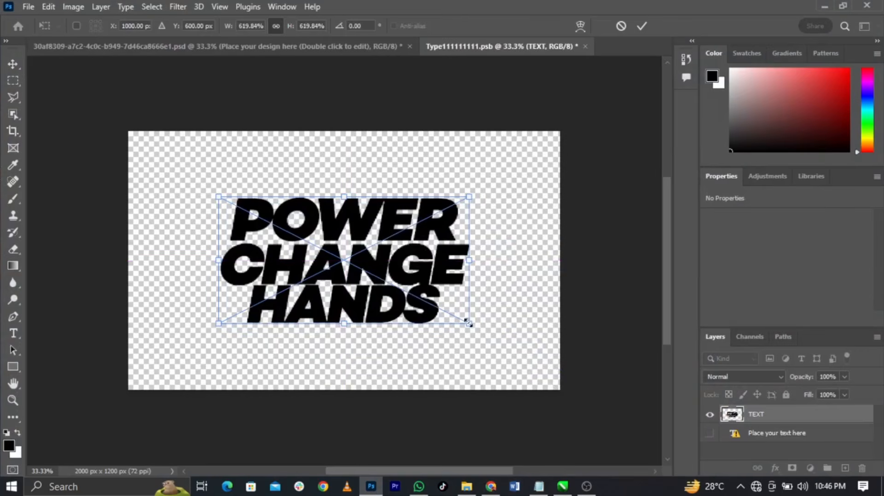
pyautogui.moveTo(468, 324); pyautogui.dragTo(436, 317)
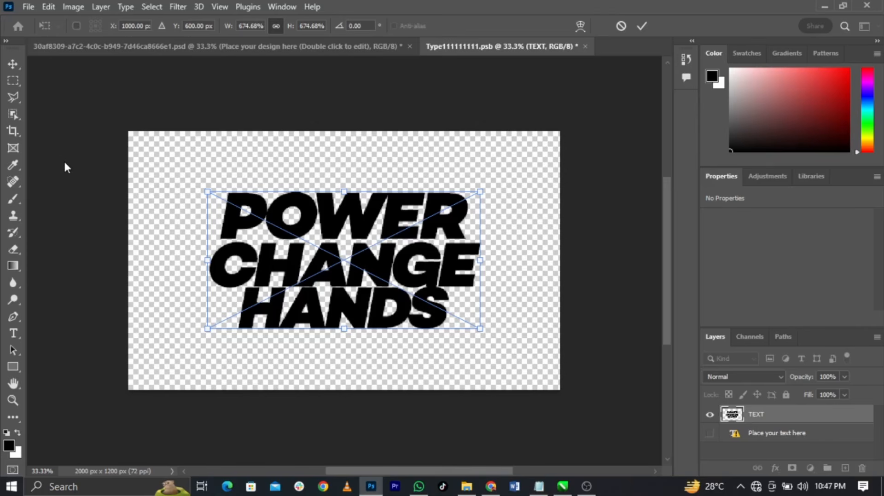
pyautogui.click(642, 26)
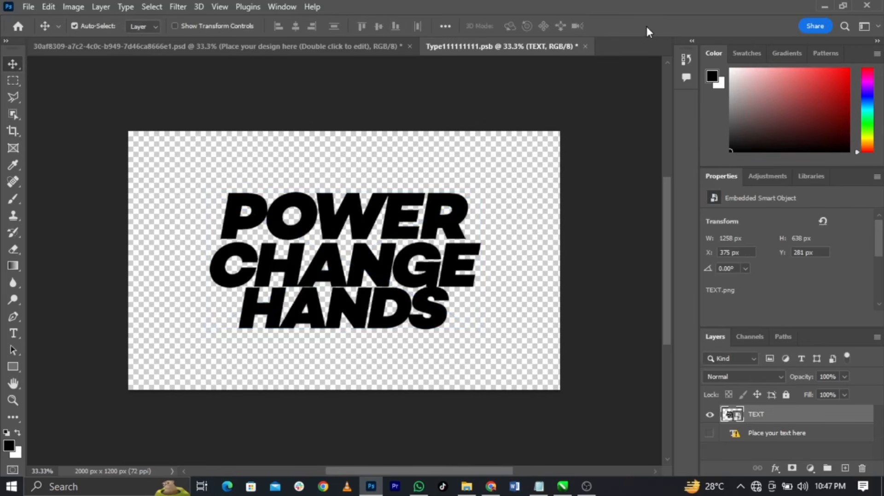
# Close Type111111111.psb and save its changes
pyautogui.click(585, 46)
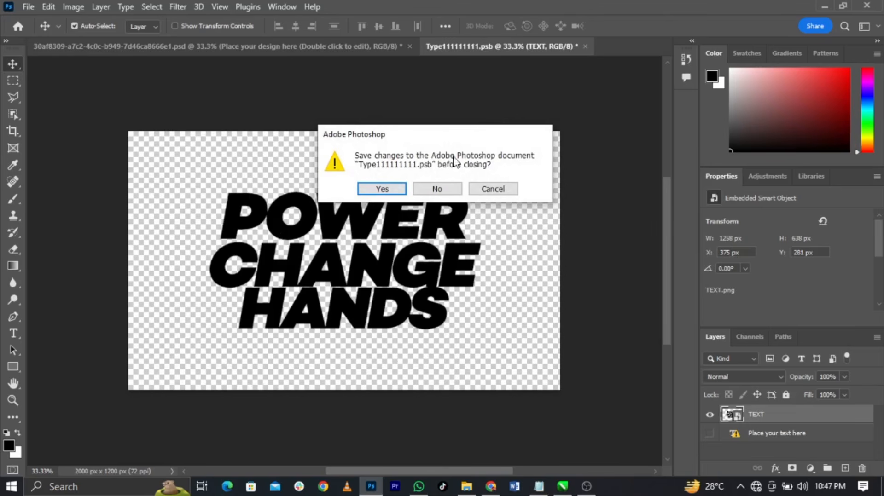
pyautogui.click(383, 190)
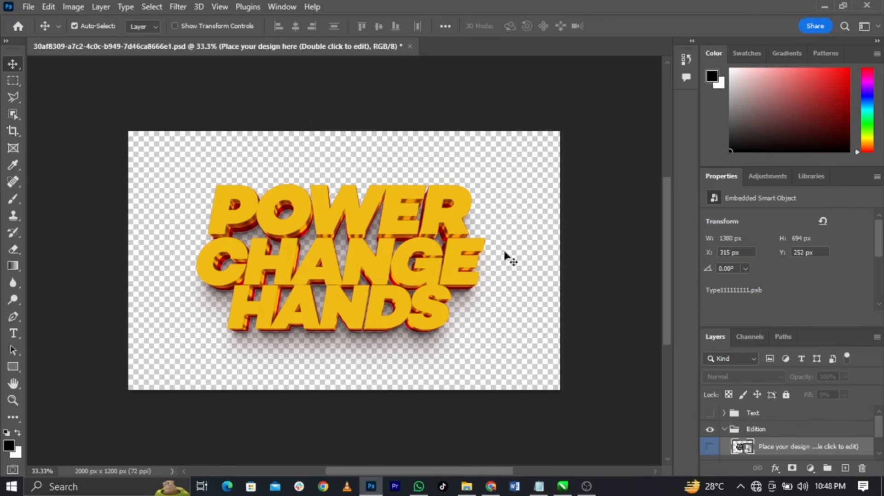
# Export the yellow 3D title as a transparent 4000×2400 PNG saved to the Desktop
pyautogui.click(28, 7)
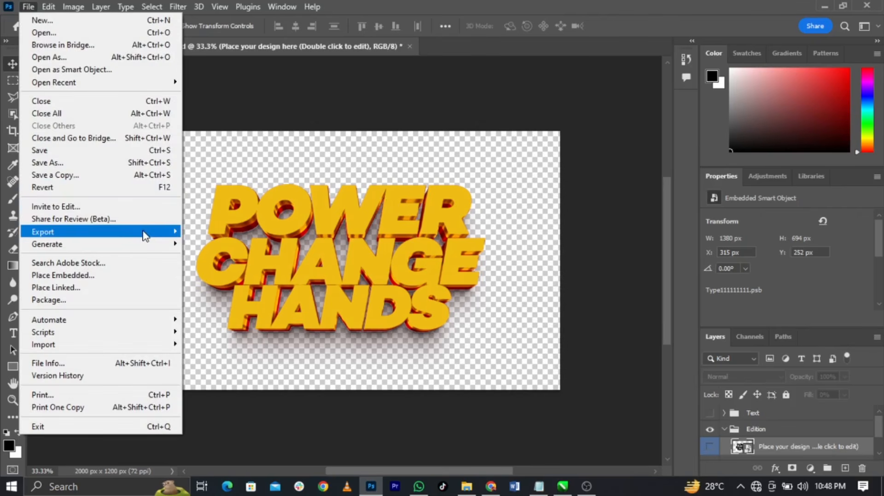
pyautogui.moveTo(144, 232)
pyautogui.click(216, 247)
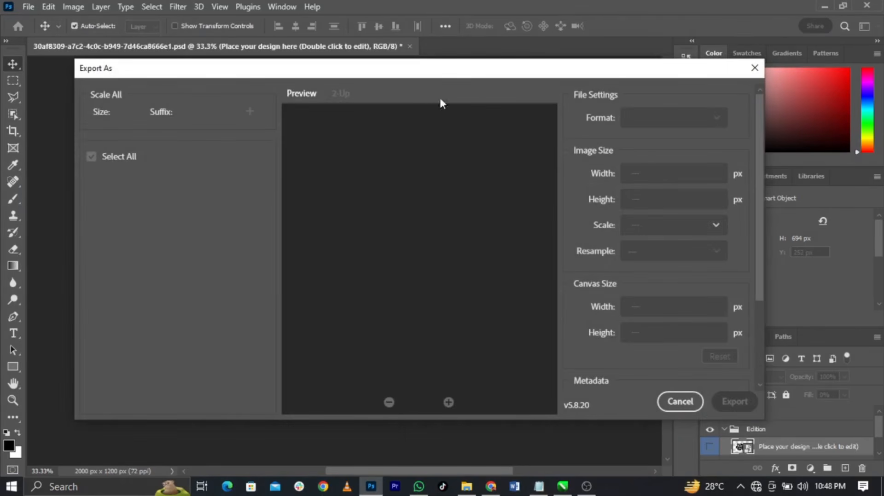
pyautogui.moveTo(458, 74); pyautogui.dragTo(464, 64)
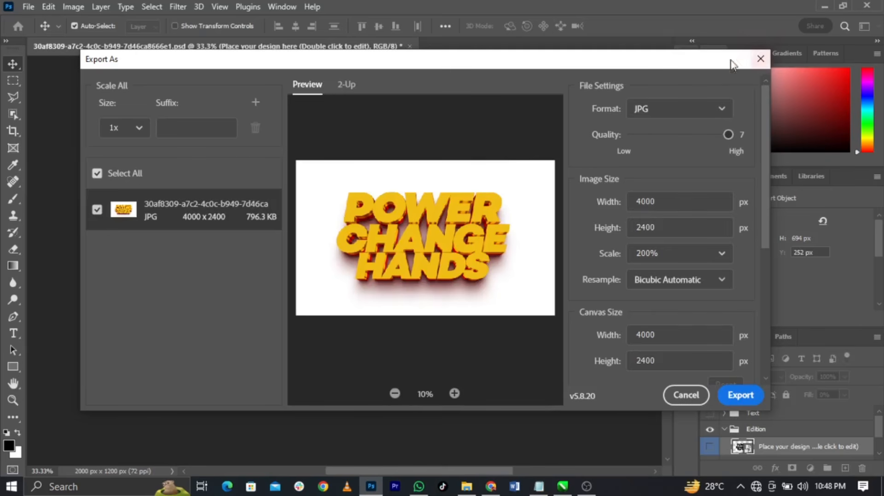
pyautogui.click(669, 115)
pyautogui.click(664, 133)
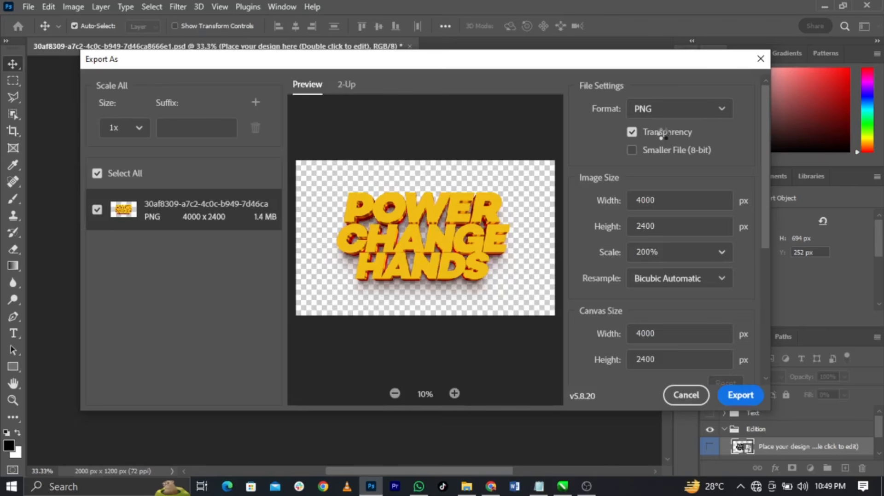
pyautogui.click(742, 397)
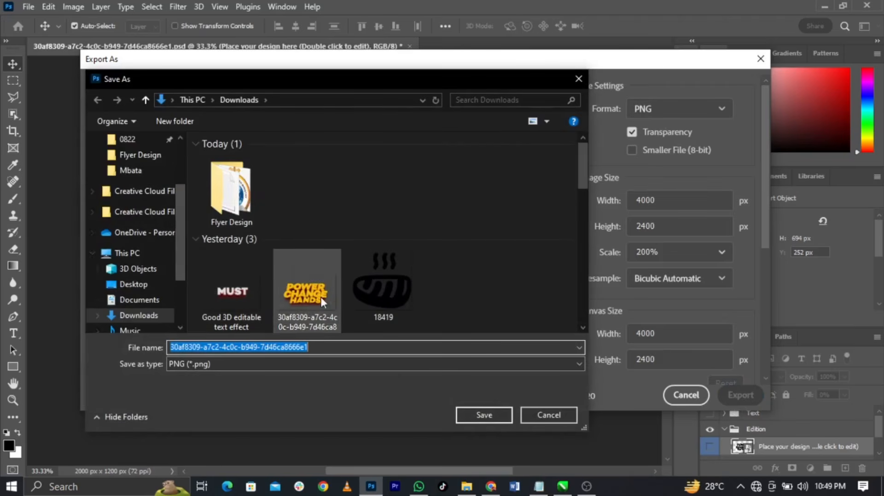
pyautogui.click(133, 285)
pyautogui.click(468, 415)
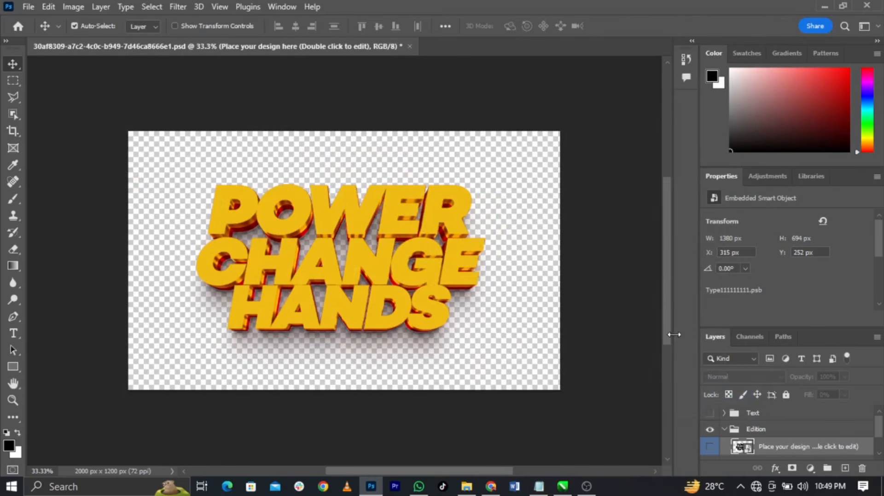
pyautogui.click(825, 7)
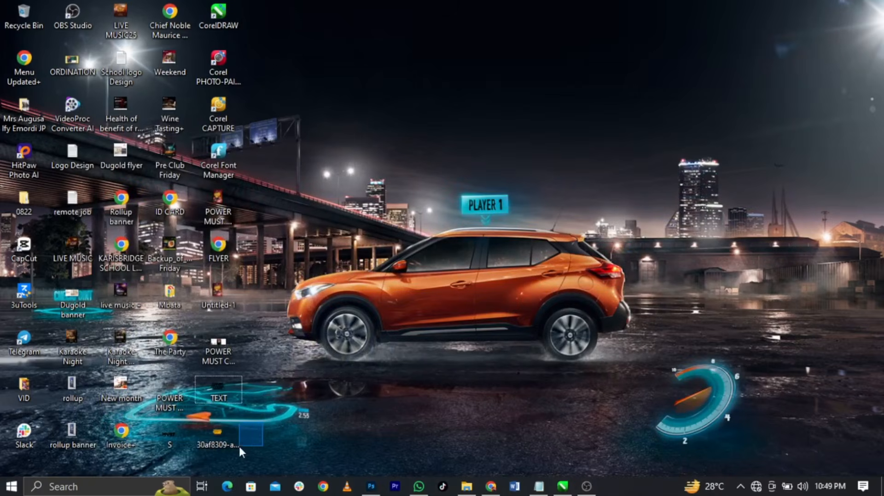
# Import the yellow 3D title image into CorelDRAW and shrink it to about a fifth
pyautogui.moveTo(219, 441); pyautogui.dragTo(620, 305)
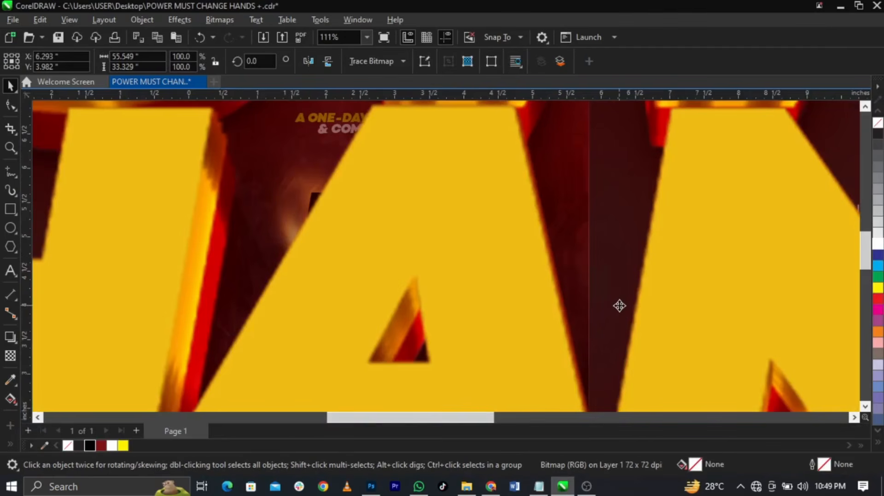
pyautogui.hotkey('shift', 'F2')
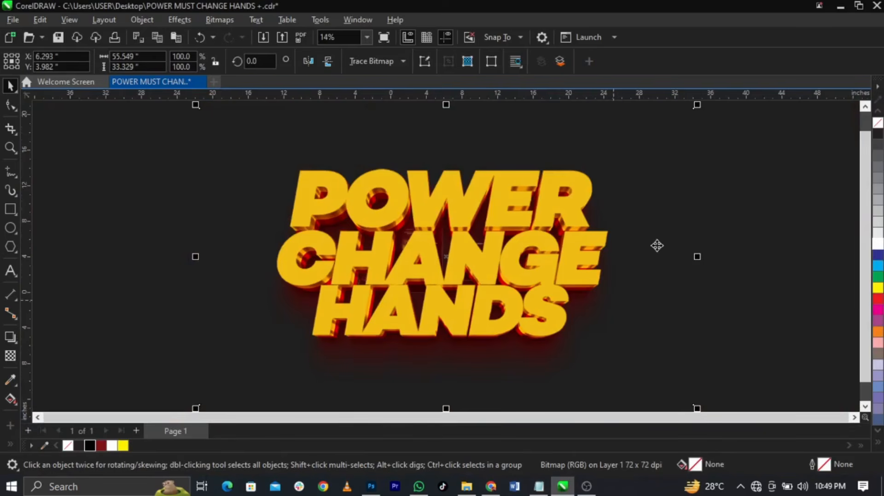
pyautogui.moveTo(696, 105); pyautogui.dragTo(651, 232)
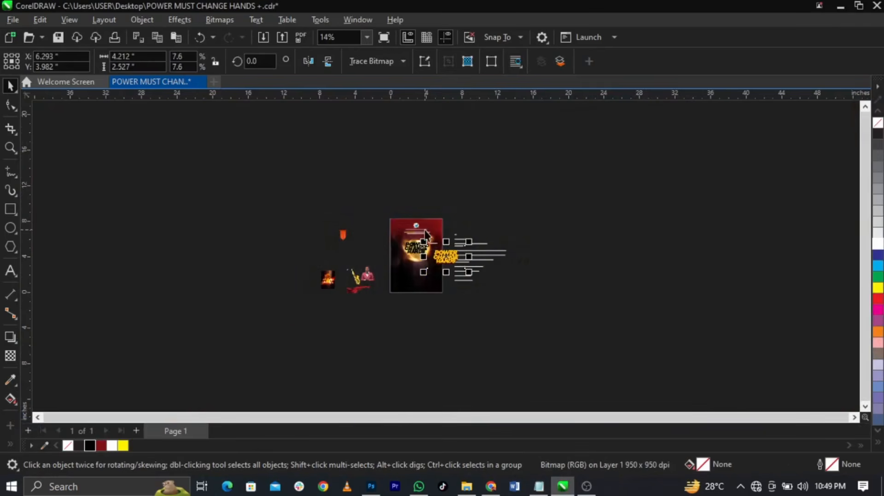
pyautogui.scroll(4, 411, 270)
pyautogui.scroll(1, 400, 291)
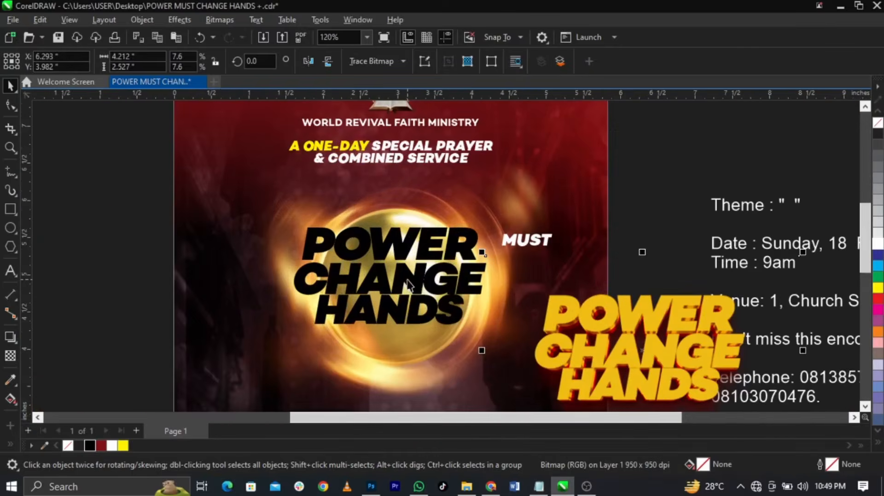
# Delete the black POWER, CHANGE and HANDS words
pyautogui.click(406, 279)
pyautogui.press('Delete')
pyautogui.click(413, 254)
pyautogui.press('Delete')
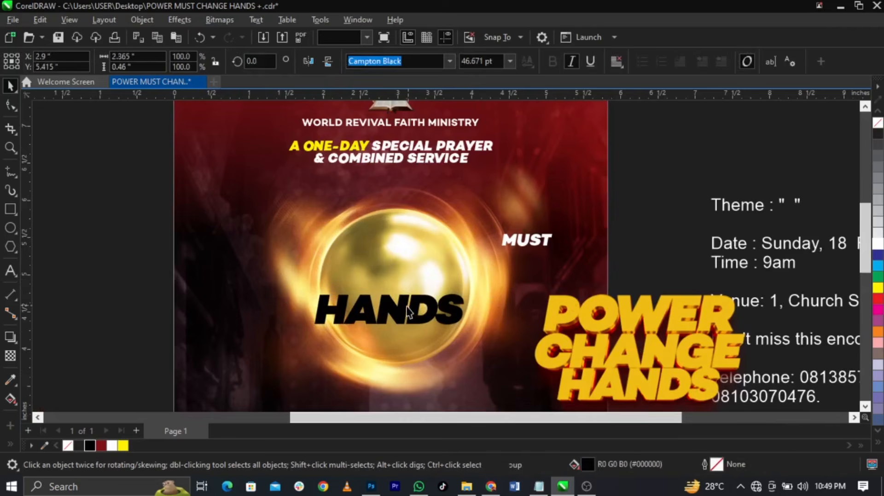
pyautogui.click(396, 309)
pyautogui.press('Delete')
# Move the 3D title onto the glowing ball, enlarge it slightly and nudge it into place
pyautogui.moveTo(631, 352); pyautogui.dragTo(413, 304)
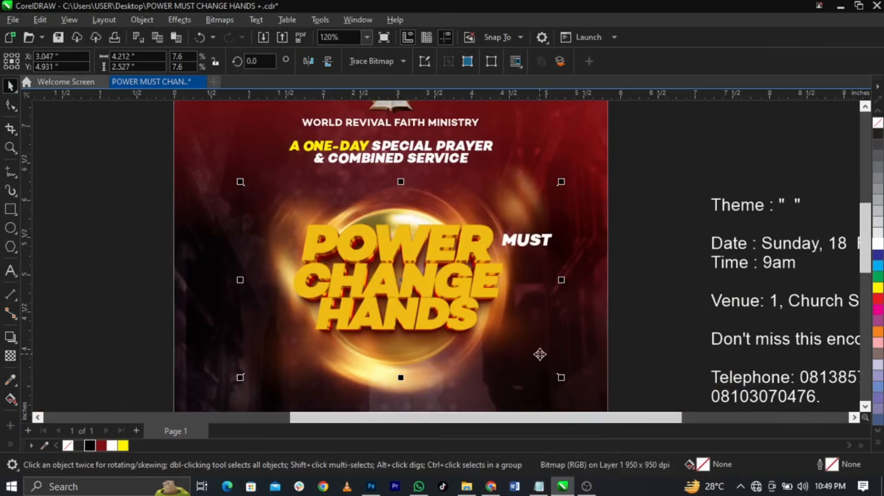
pyautogui.moveTo(560, 378); pyautogui.dragTo(578, 391)
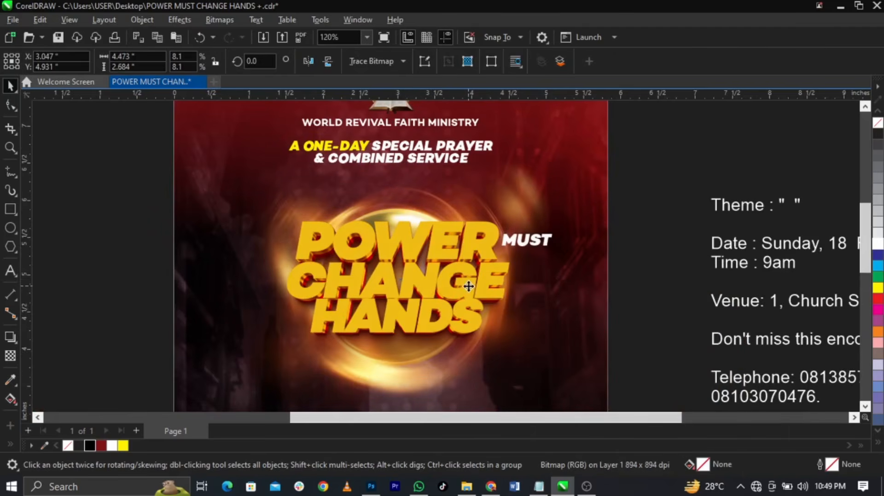
pyautogui.moveTo(469, 287); pyautogui.dragTo(468, 291)
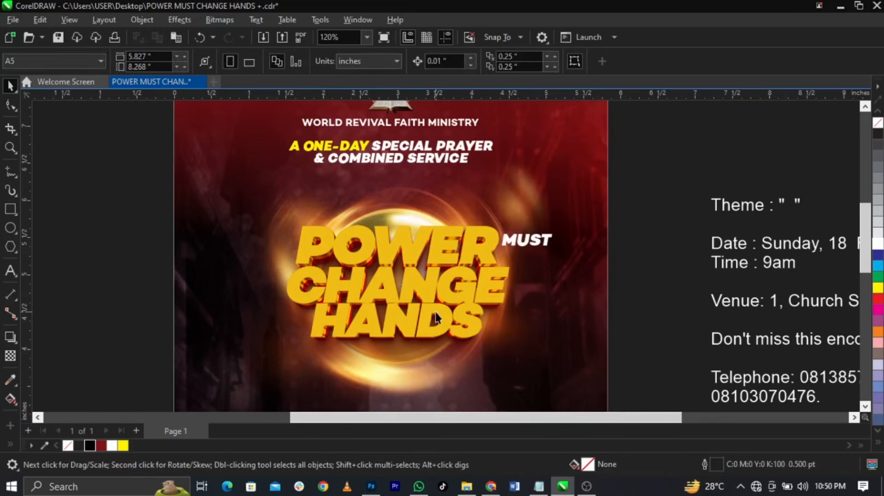
pyautogui.moveTo(439, 309); pyautogui.dragTo(430, 311)
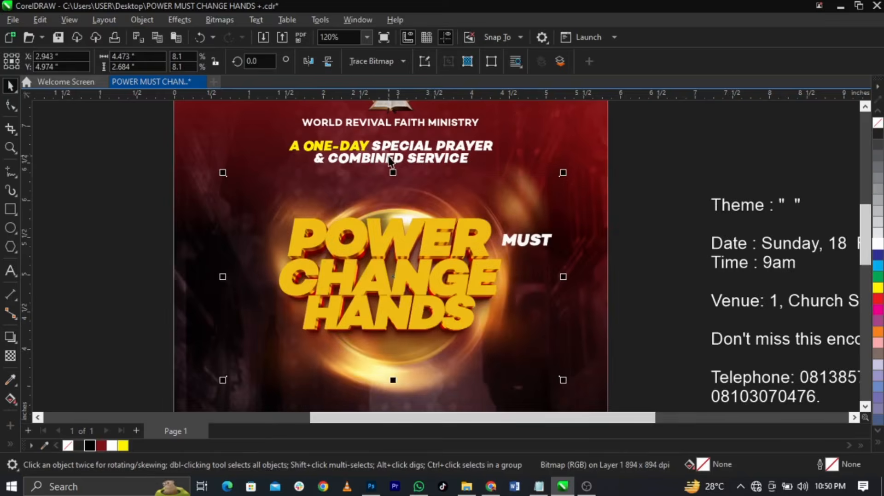
pyautogui.scroll(3, 409, 164)
pyautogui.scroll(1, 409, 162)
# Lower the A ONE-DAY SPECIAL PRAYER heading and place a copy of the ministry name above it
pyautogui.click(455, 154)
pyautogui.moveTo(455, 155); pyautogui.dragTo(455, 187)
pyautogui.scroll(-2, 455, 187)
pyautogui.scroll(2, 457, 186)
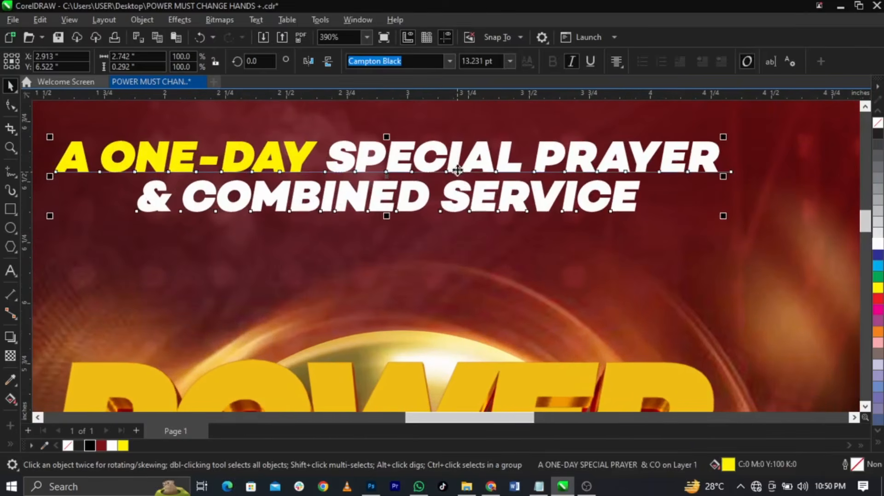
pyautogui.scroll(-3, 457, 179)
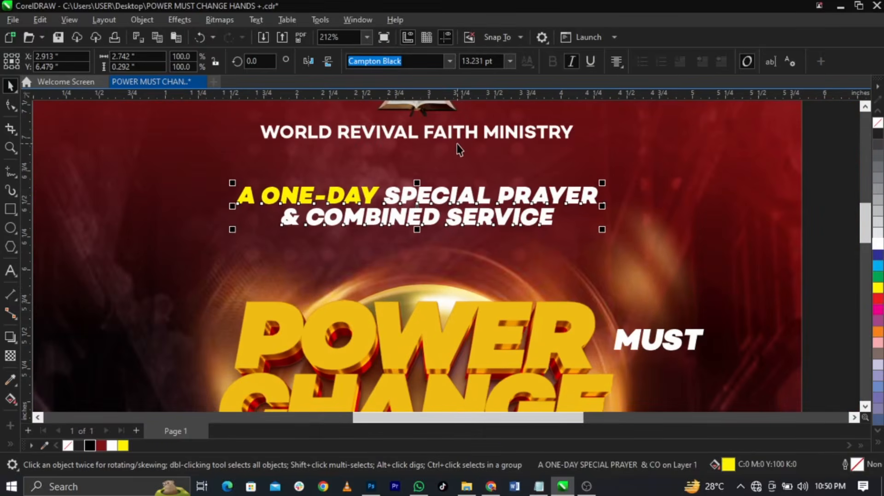
pyautogui.moveTo(460, 140); pyautogui.dragTo(463, 172)
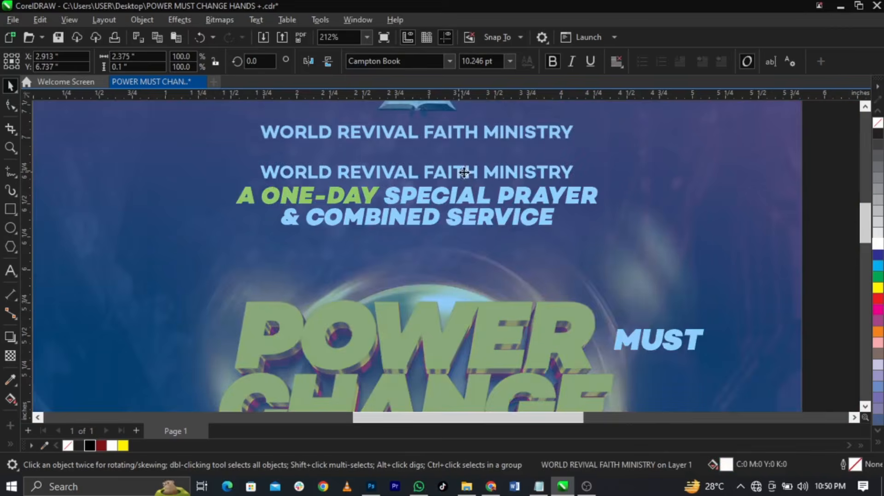
# Retype the copied ministry name as PRESENTS and widen its letter spacing
pyautogui.doubleClick(462, 172)
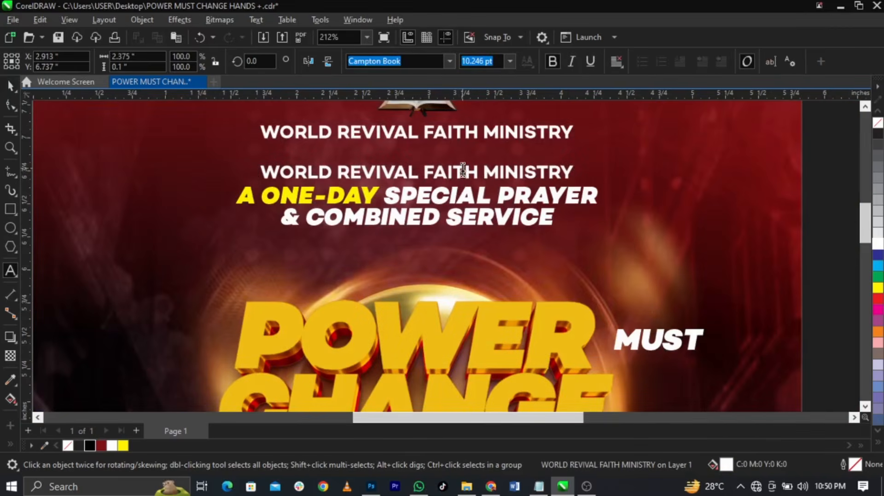
pyautogui.hotkey('ctrl', 'a')
pyautogui.write('PRES')
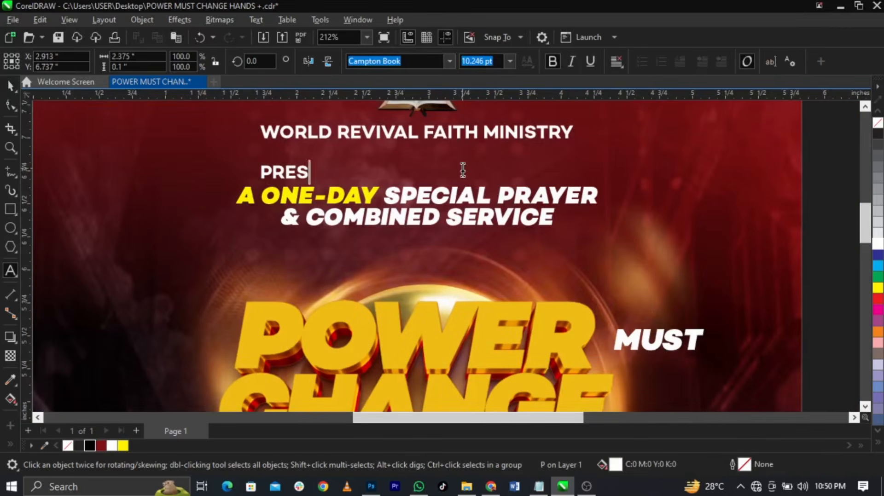
pyautogui.write('ENTS')
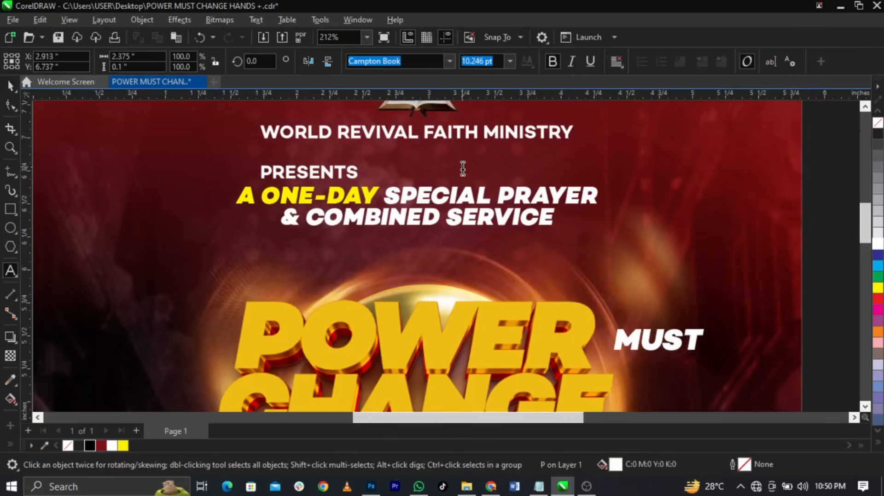
pyautogui.hotkey('ctrl', 'space')
pyautogui.click(10, 105)
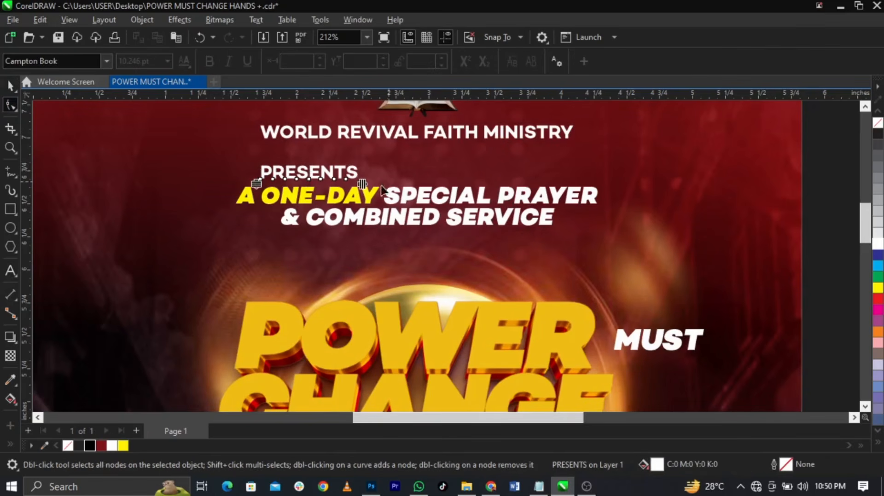
pyautogui.moveTo(362, 183); pyautogui.dragTo(419, 181)
pyautogui.press('space')
# Centre PRESENTS over the A ONE-DAY SPECIAL PRAYER heading
pyautogui.keyDown('shift'); pyautogui.click(470, 201); pyautogui.keyUp('shift')
pyautogui.press('c')
pyautogui.click(667, 190)
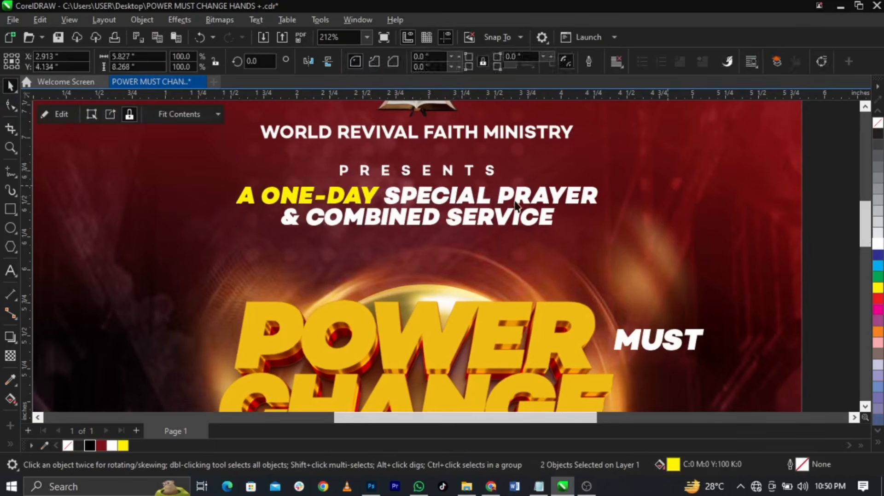
pyautogui.scroll(-5, 515, 209)
pyautogui.click(710, 194)
pyautogui.scroll(-1, 463, 192)
pyautogui.scroll(-1, 463, 192)
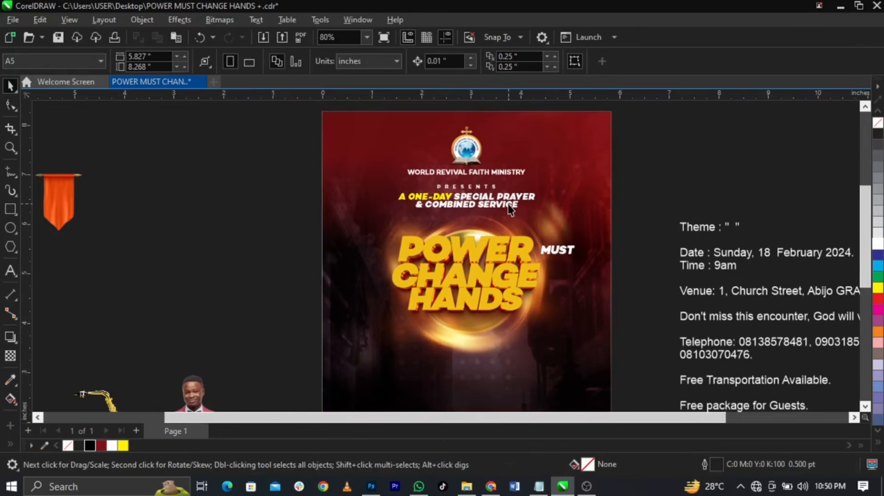
# Remove the italic from MUST, make it black, and centre it on the title between POWER and CHANGE
pyautogui.scroll(3, 507, 295)
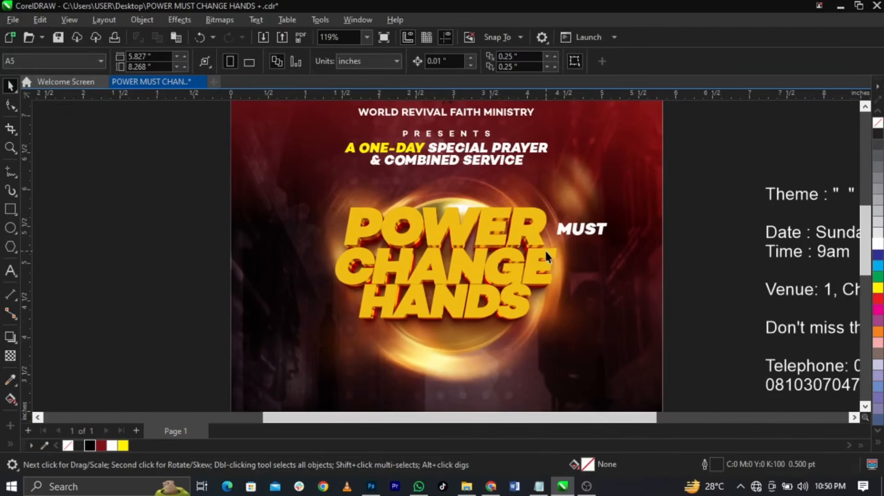
pyautogui.click(578, 231)
pyautogui.click(592, 231)
pyautogui.moveTo(693, 210); pyautogui.dragTo(513, 255)
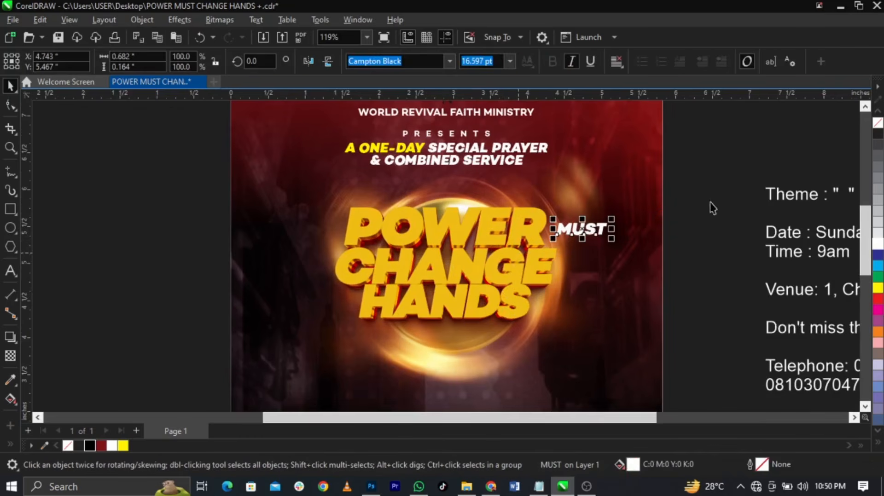
pyautogui.scroll(3, 512, 252)
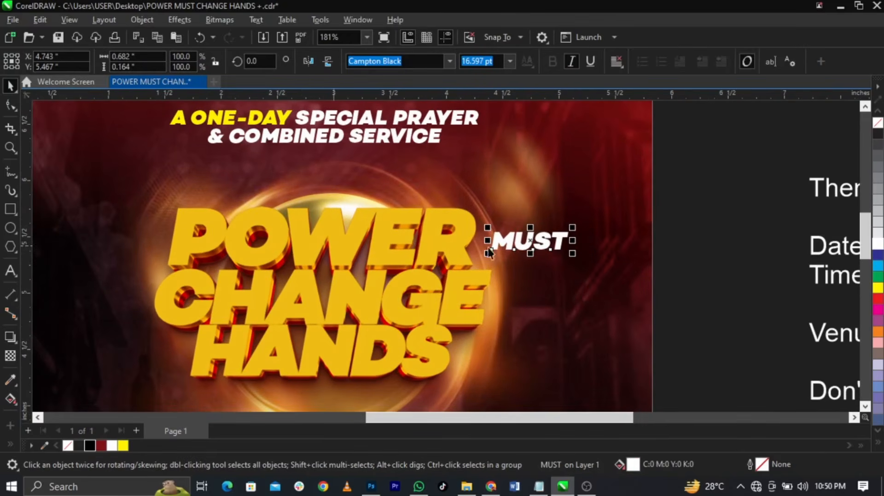
pyautogui.click(571, 62)
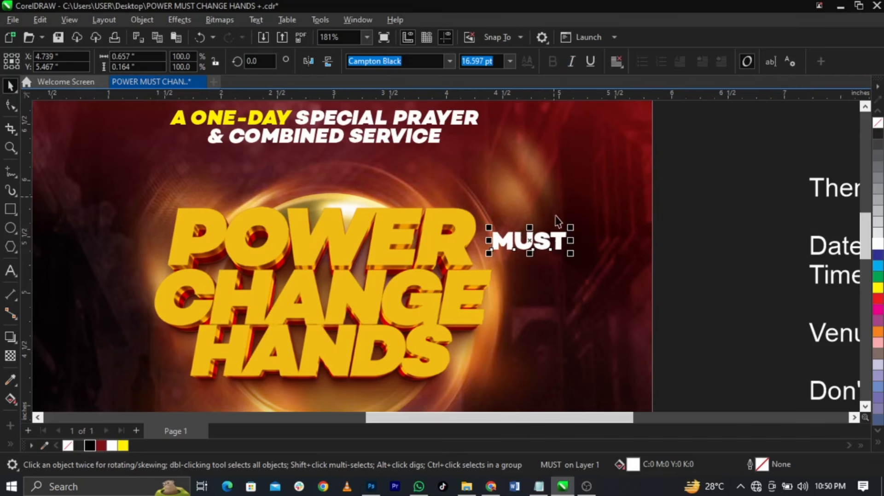
pyautogui.moveTo(558, 233); pyautogui.dragTo(407, 290)
pyautogui.scroll(5, 369, 285)
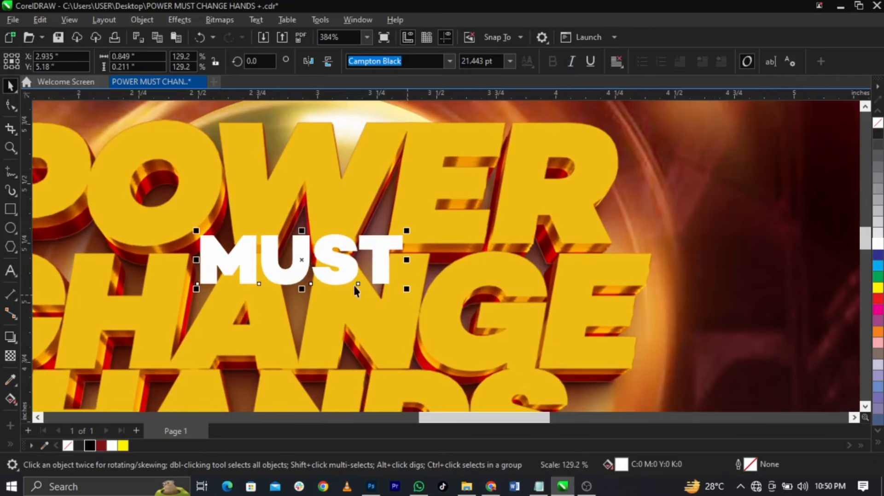
pyautogui.click(89, 445)
pyautogui.keyDown('shift'); pyautogui.click(444, 291); pyautogui.keyUp('shift')
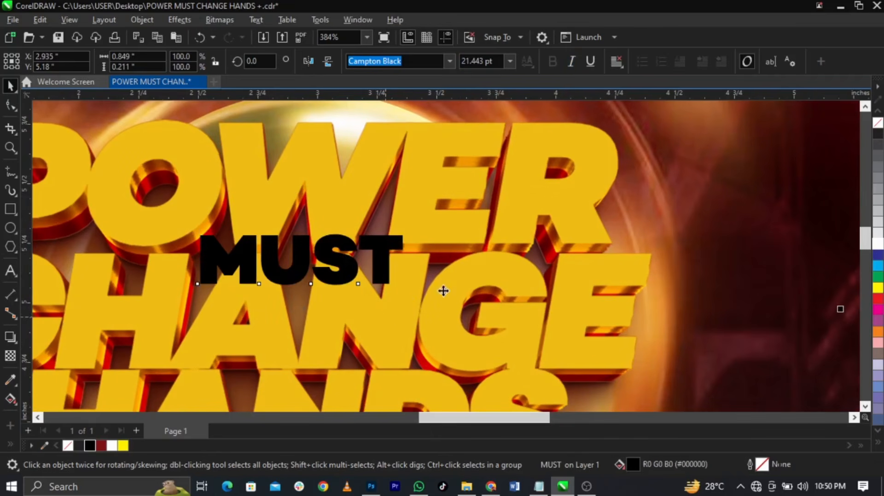
pyautogui.press('c')
pyautogui.scroll(-2, 475, 269)
pyautogui.click(793, 280)
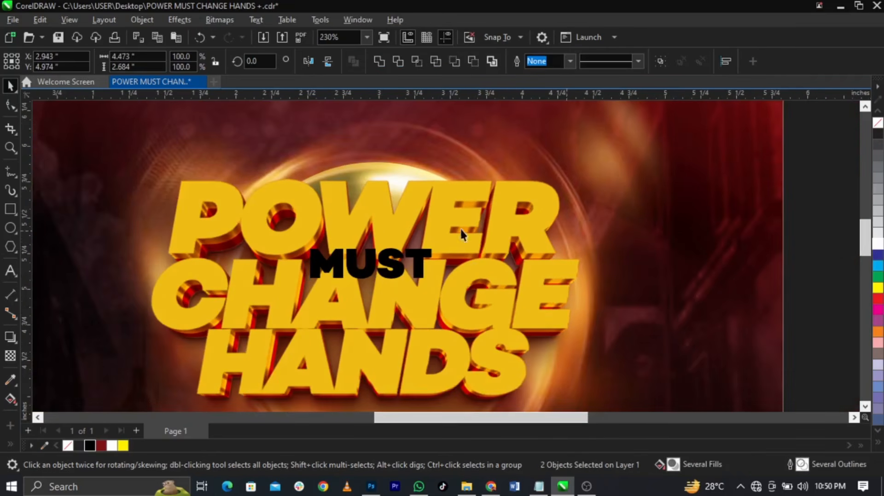
# Export MUST as a PNG named S, replacing the existing file, then delete it from the flyer
pyautogui.click(420, 261)
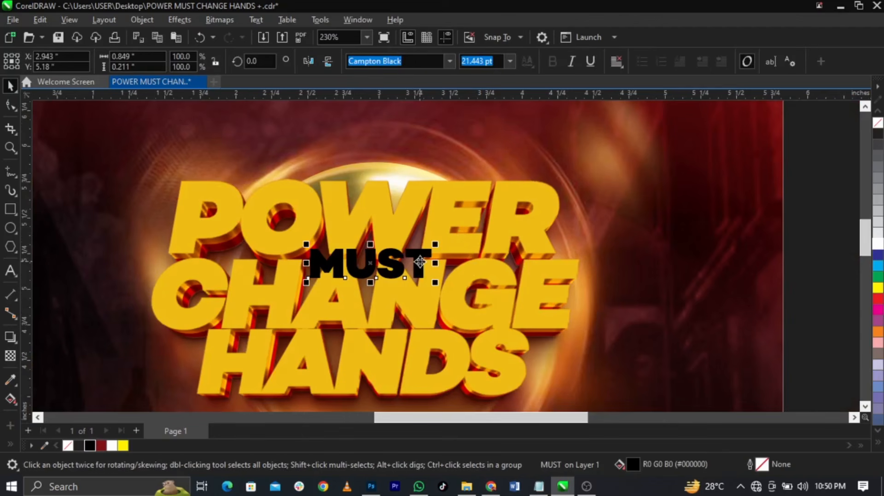
pyautogui.hotkey('ctrl', 'e')
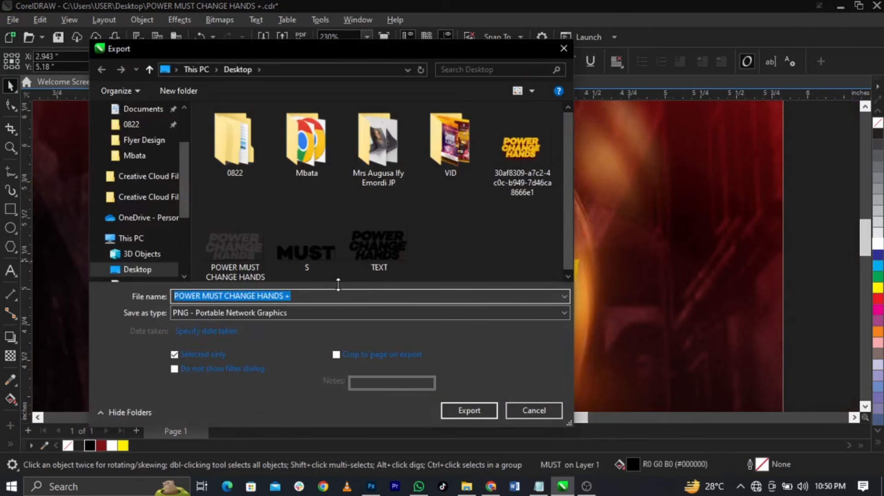
pyautogui.click(315, 261)
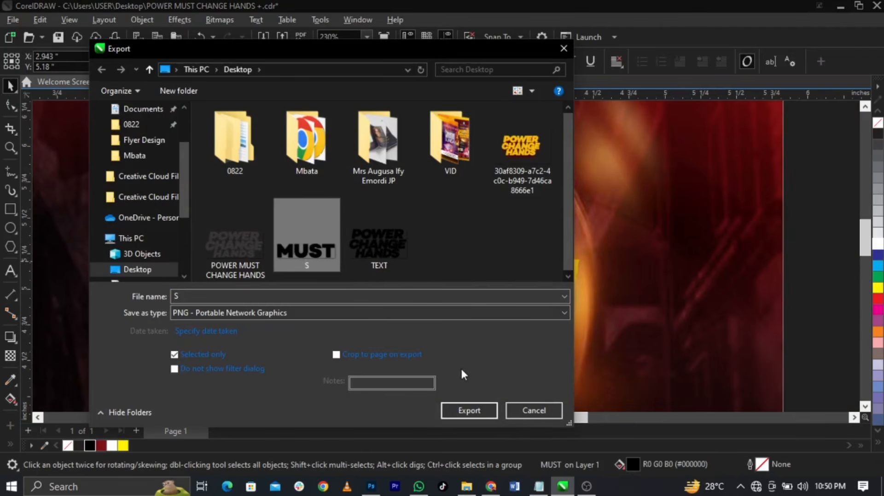
pyautogui.click(469, 410)
pyautogui.click(472, 245)
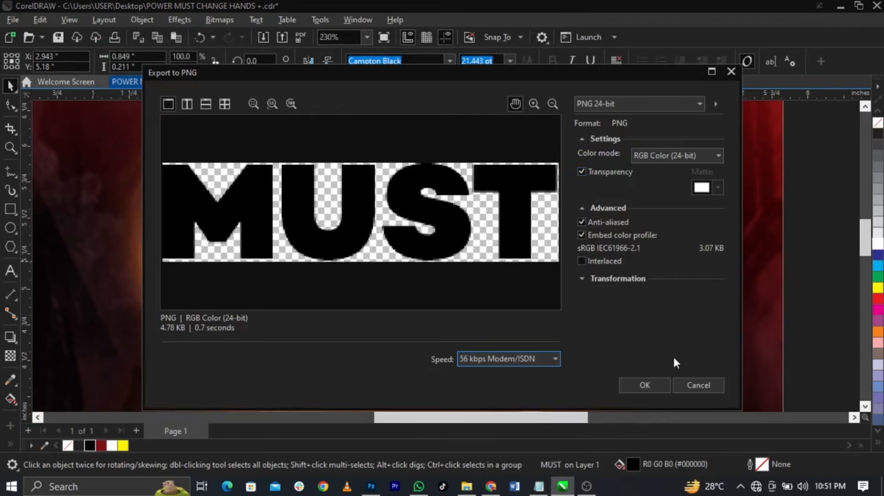
pyautogui.click(658, 386)
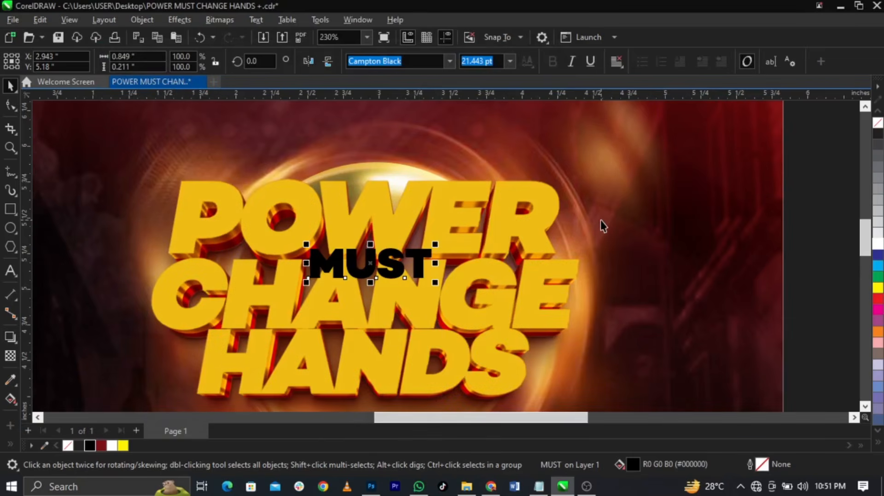
pyautogui.press('Delete')
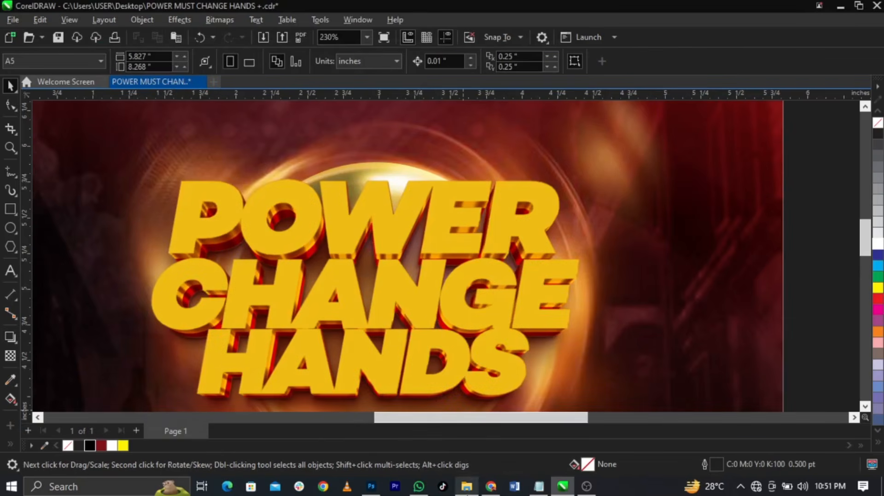
pyautogui.click(466, 486)
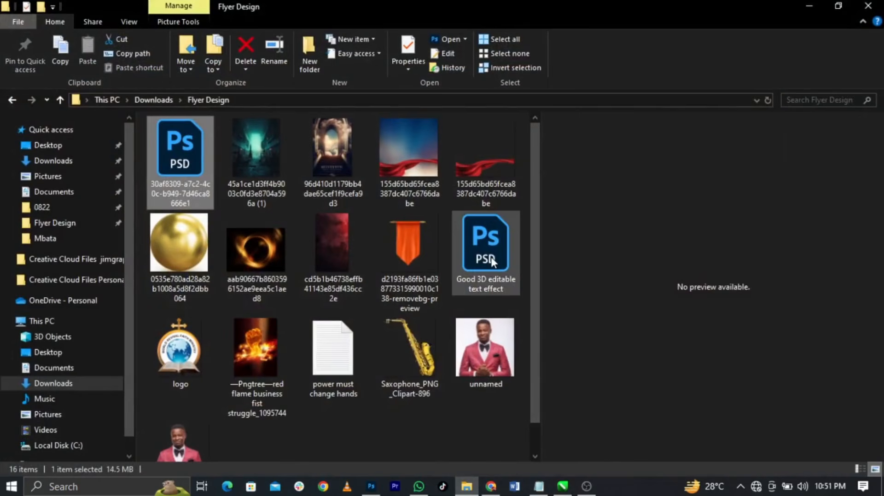
# Open the 3D editable text effect template and its 'Place your design' smart object
pyautogui.doubleClick(491, 261)
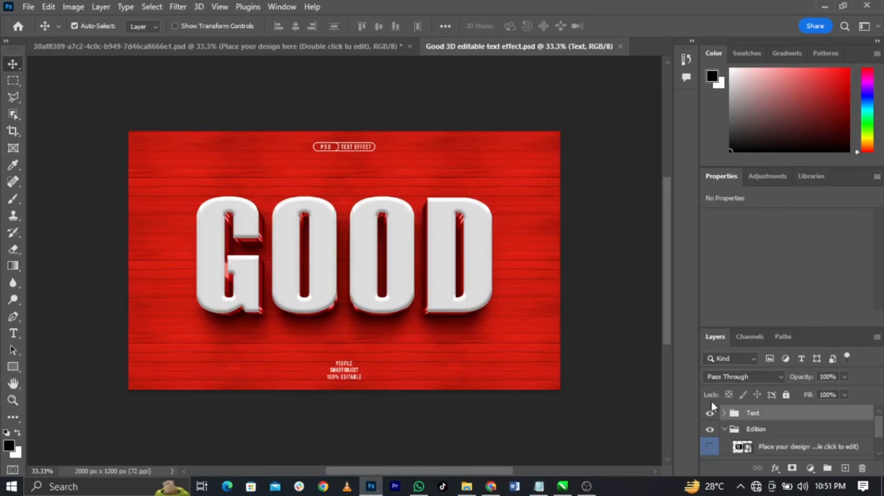
pyautogui.scroll(-2, 738, 442)
pyautogui.scroll(2, 740, 442)
pyautogui.scroll(-1, 736, 433)
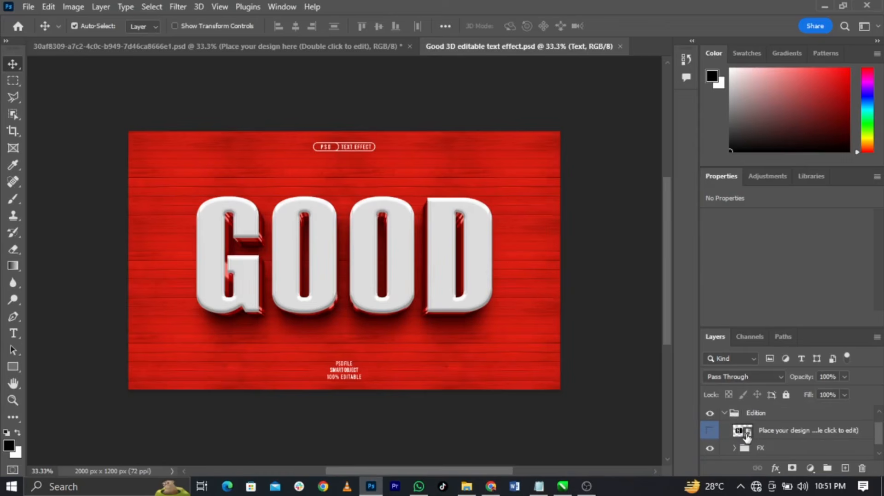
pyautogui.doubleClick(743, 432)
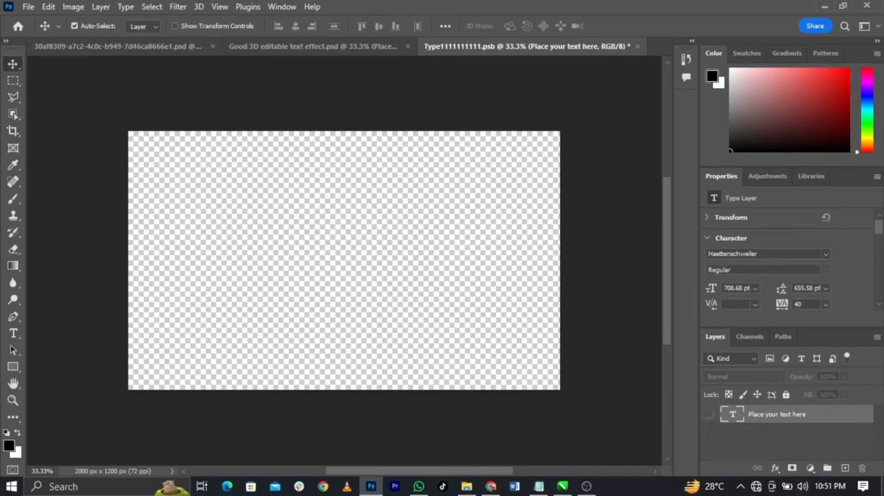
# Drag S.png into the placeholder, enlarge it across the canvas, commit, and save on closing
pyautogui.click(882, 487)
pyautogui.click(151, 400)
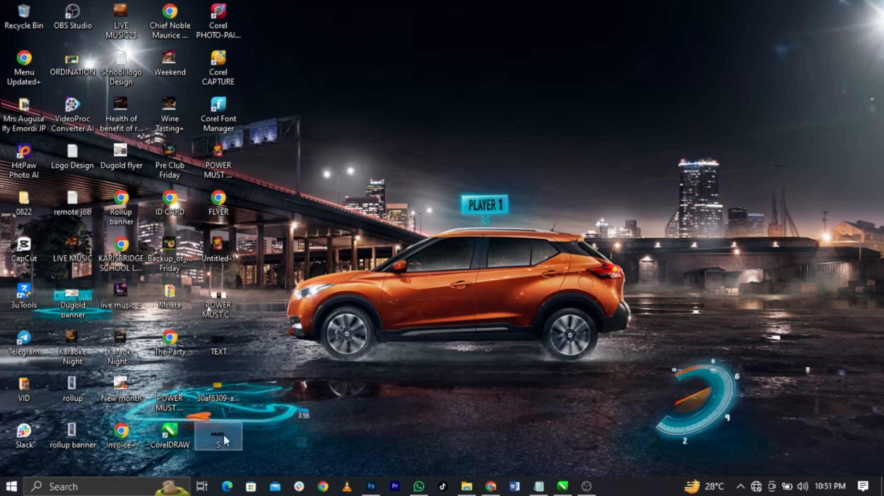
pyautogui.click(371, 487)
pyautogui.moveTo(371, 495); pyautogui.dragTo(583, 322)
pyautogui.moveTo(500, 308); pyautogui.dragTo(383, 273)
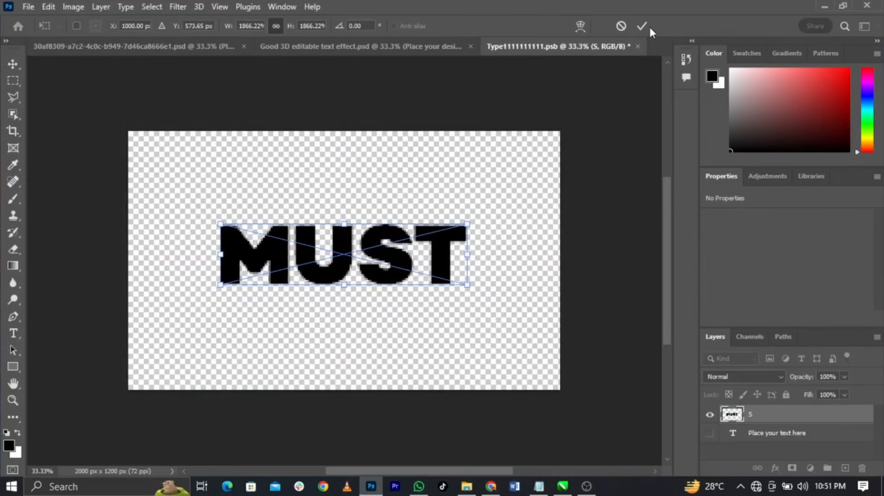
pyautogui.click(643, 26)
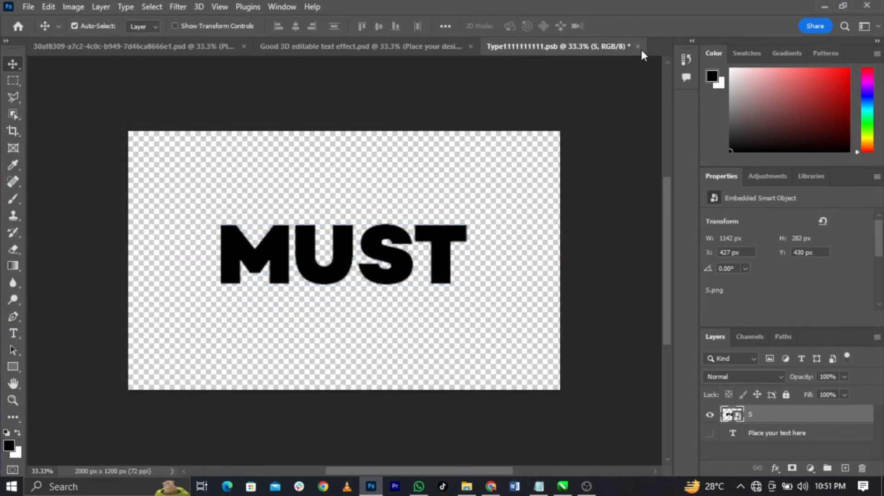
pyautogui.click(637, 46)
pyautogui.click(381, 188)
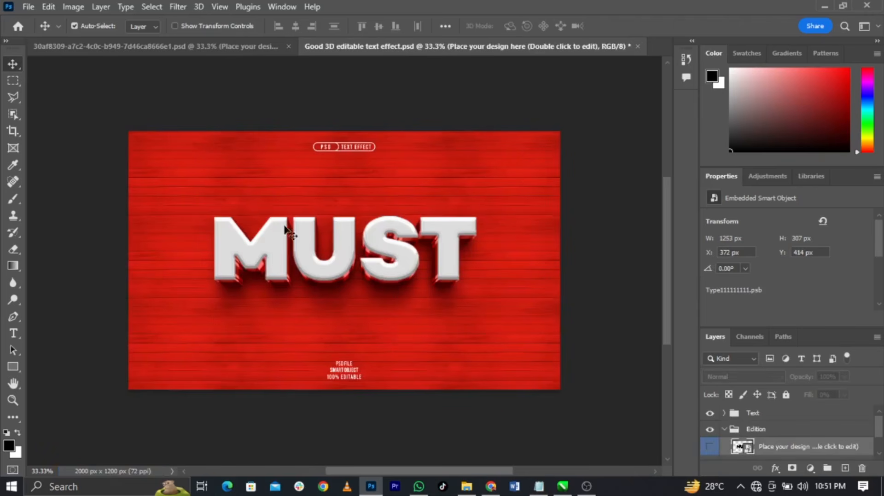
# Hide the template's Text caption group and red wood Background group
pyautogui.scroll(-2, 759, 444)
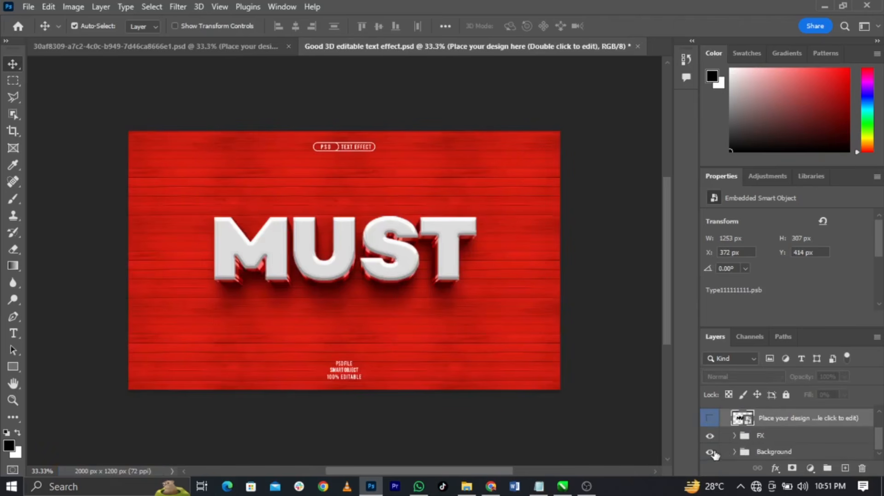
pyautogui.scroll(2, 717, 442)
pyautogui.click(710, 414)
pyautogui.scroll(-2, 735, 456)
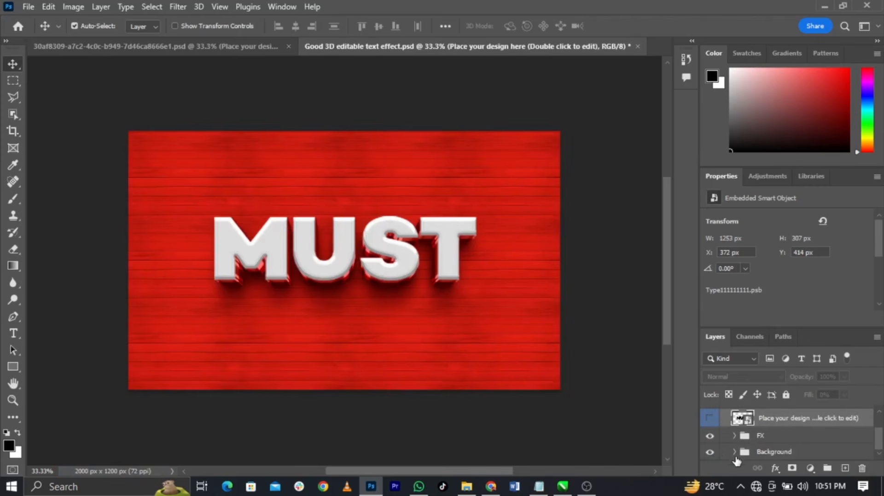
pyautogui.click(715, 454)
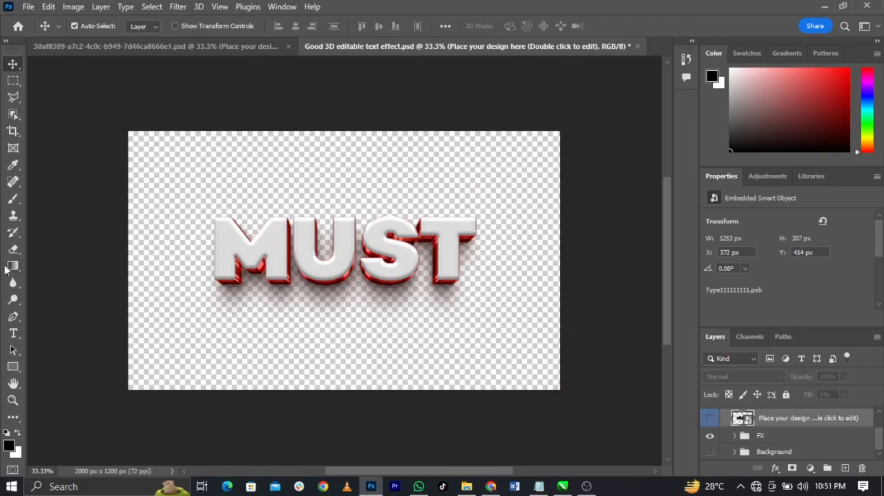
# Export the transparent MUST text as a PNG to the Desktop and drag it toward the poster
pyautogui.click(29, 7)
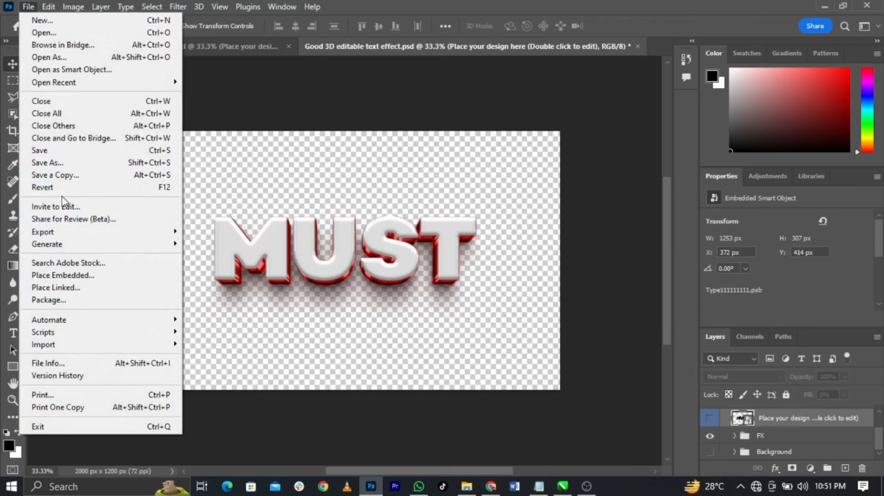
pyautogui.moveTo(82, 236)
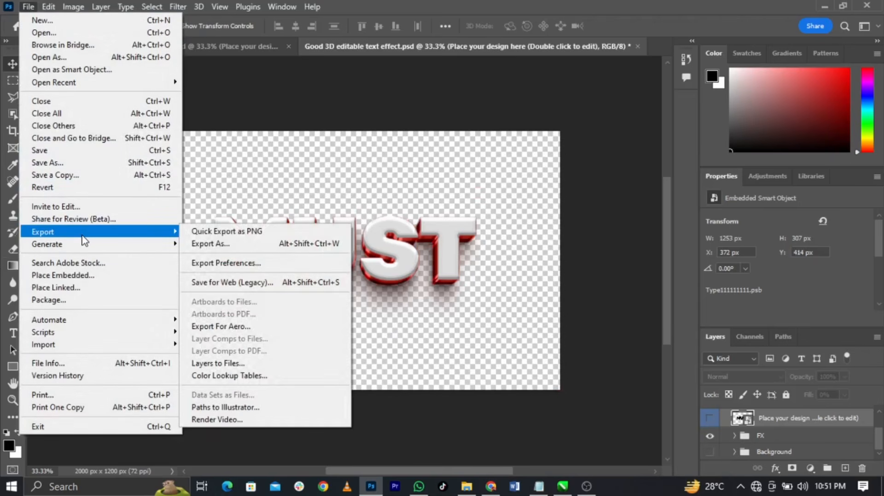
pyautogui.click(225, 244)
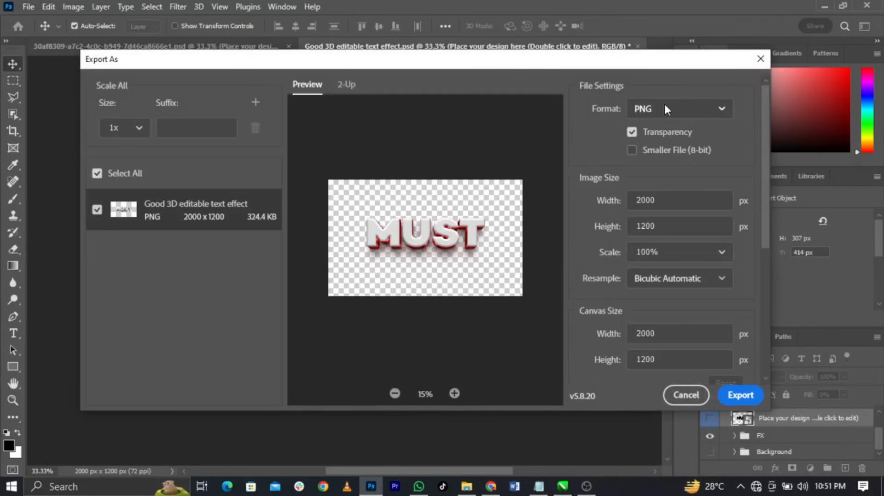
pyautogui.click(739, 391)
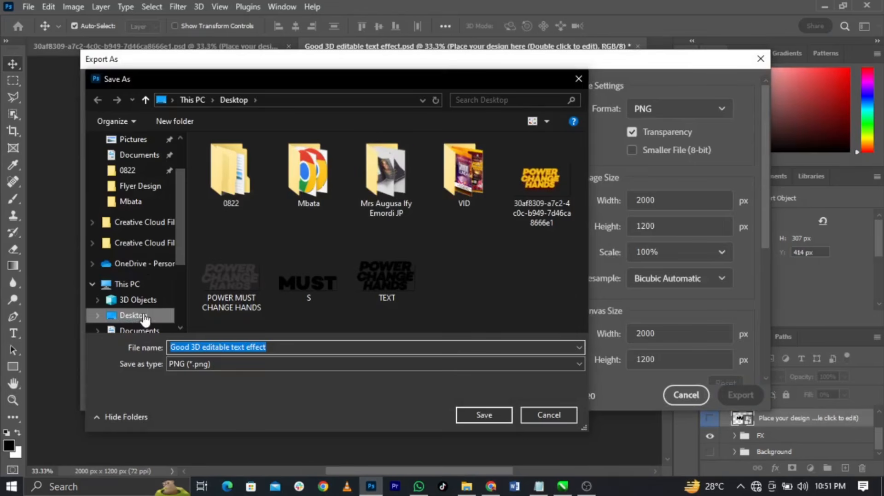
pyautogui.click(496, 413)
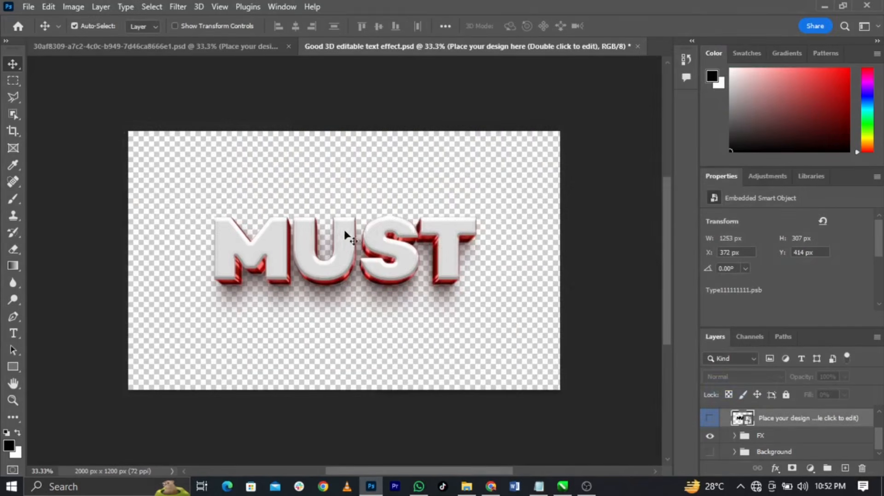
pyautogui.click(882, 486)
pyautogui.moveTo(256, 14); pyautogui.dragTo(551, 258)
# Crop the empty space above, right of and below the MUST bitmap
pyautogui.press('F4')
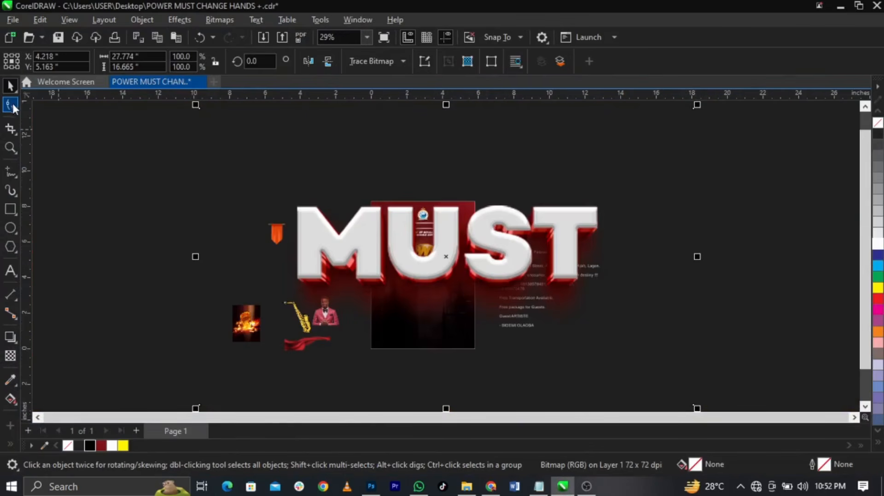
pyautogui.moveTo(167, 211); pyautogui.dragTo(723, 107)
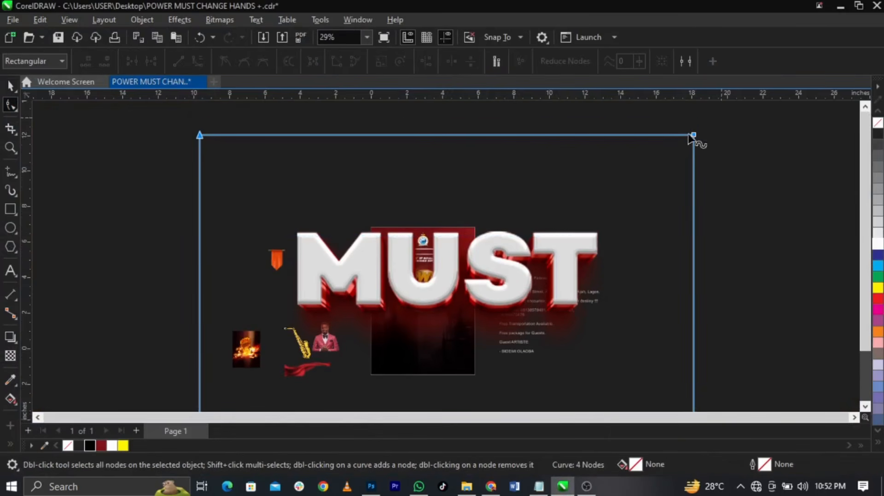
pyautogui.moveTo(694, 135); pyautogui.dragTo(695, 205)
pyautogui.scroll(-2, 582, 172)
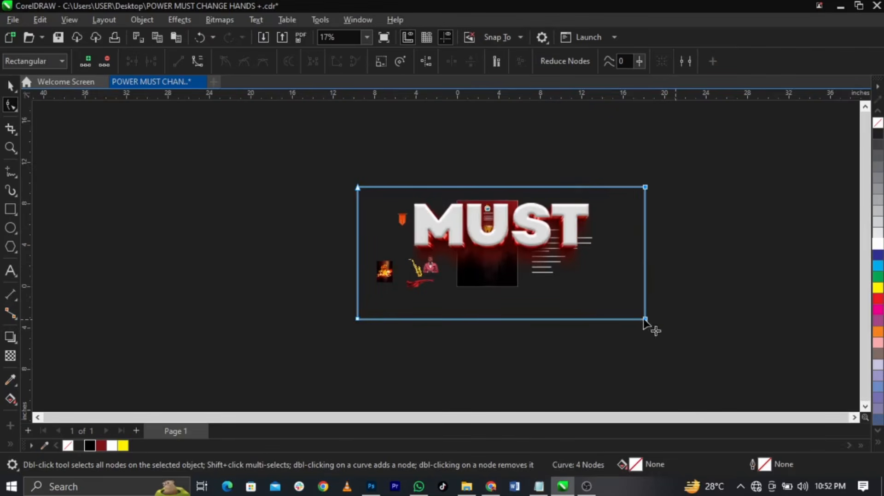
pyautogui.moveTo(645, 319); pyautogui.dragTo(601, 320)
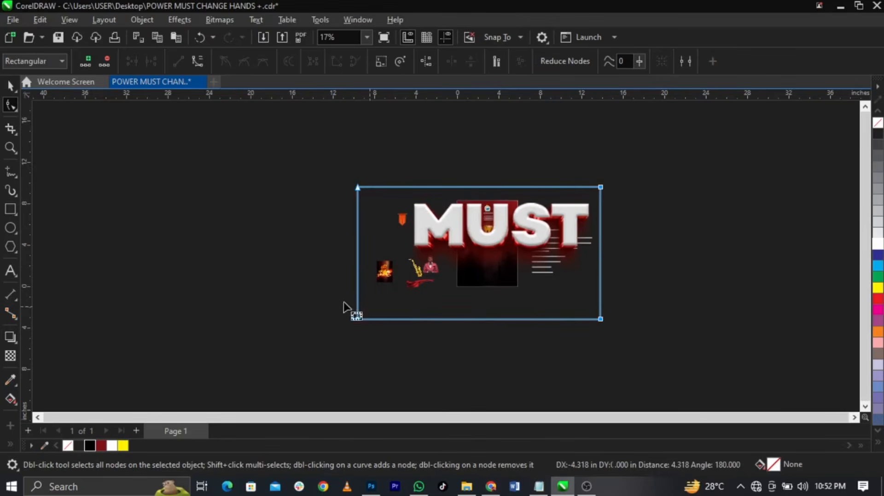
pyautogui.moveTo(321, 296)
pyautogui.mouseDown()
pyautogui.moveTo(600, 336)
pyautogui.moveTo(604, 284)
pyautogui.mouseUp()
pyautogui.moveTo(339, 174)
pyautogui.mouseDown()
pyautogui.moveTo(401, 319)
pyautogui.moveTo(362, 299)
pyautogui.moveTo(363, 286)
pyautogui.moveTo(394, 282)
pyautogui.mouseUp()
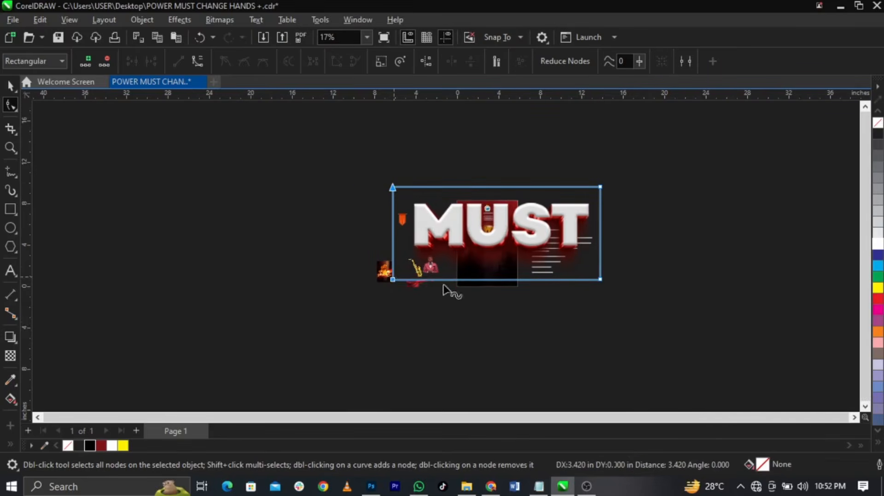
# Shrink the MUST image to about 10% and fit it between POWER and CHANGE
pyautogui.press('space')
pyautogui.moveTo(604, 284); pyautogui.dragTo(417, 252)
pyautogui.press('p')
pyautogui.scroll(3, 481, 265)
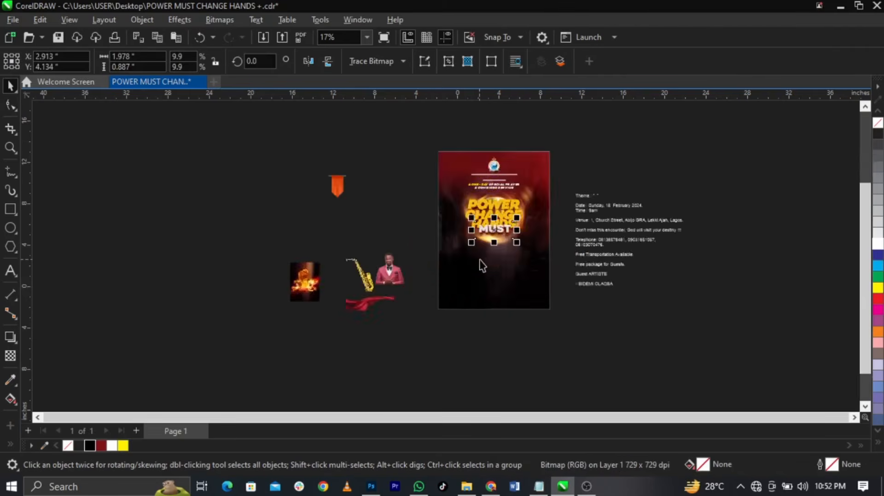
pyautogui.scroll(5, 522, 189)
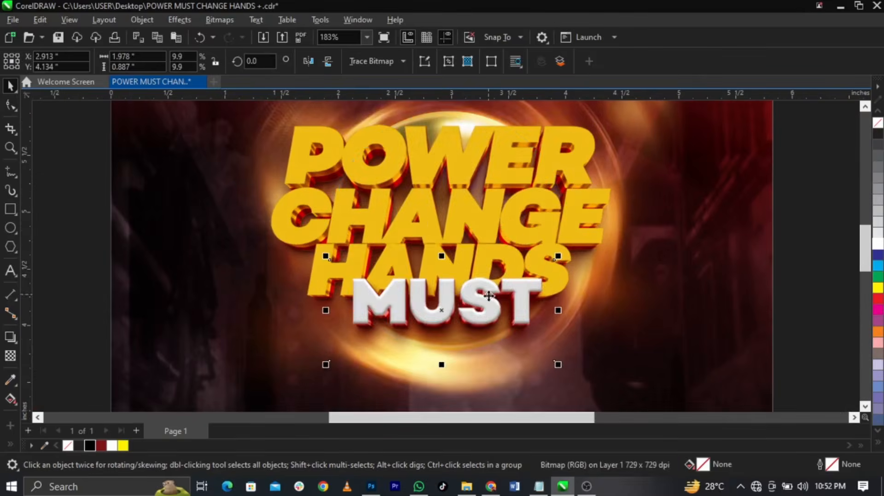
pyautogui.moveTo(489, 284); pyautogui.dragTo(480, 165)
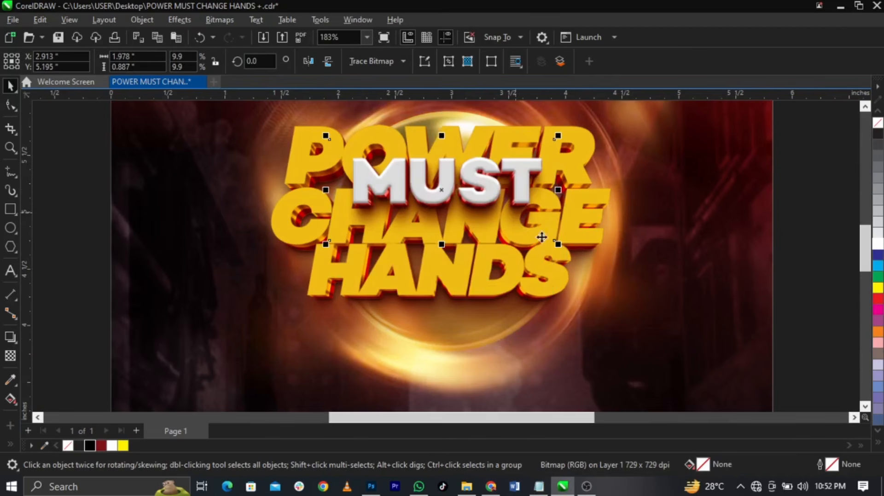
pyautogui.moveTo(558, 244); pyautogui.dragTo(515, 252)
pyautogui.scroll(2, 469, 176)
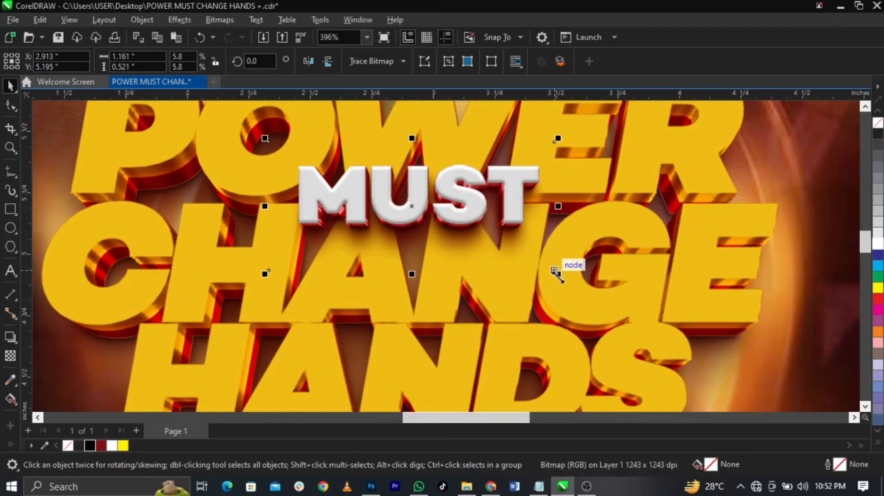
pyautogui.moveTo(554, 274); pyautogui.dragTo(547, 269)
pyautogui.keyDown('shift'); pyautogui.click(507, 249); pyautogui.keyUp('shift')
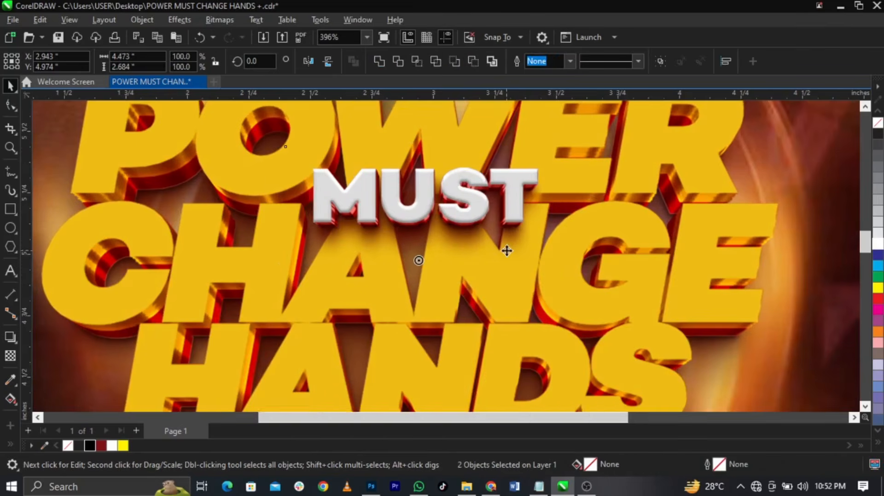
pyautogui.scroll(-4, 507, 248)
pyautogui.click(682, 276)
pyautogui.scroll(-3, 479, 217)
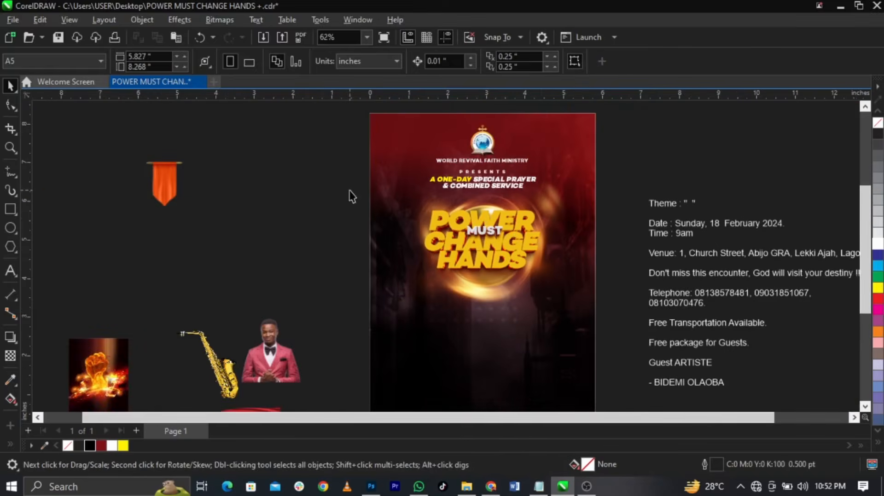
# Drag the guest's photo onto the lower poster, enlarge it and move it over the background
pyautogui.scroll(4, 483, 274)
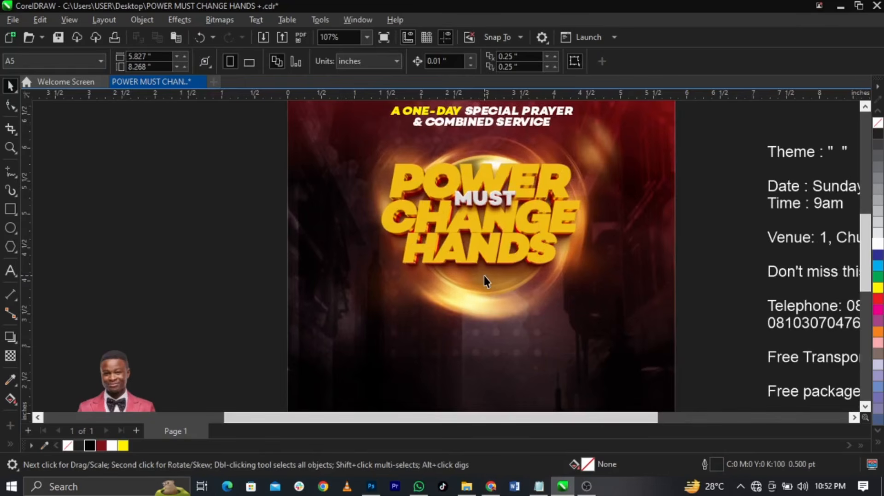
pyautogui.scroll(-3, 483, 274)
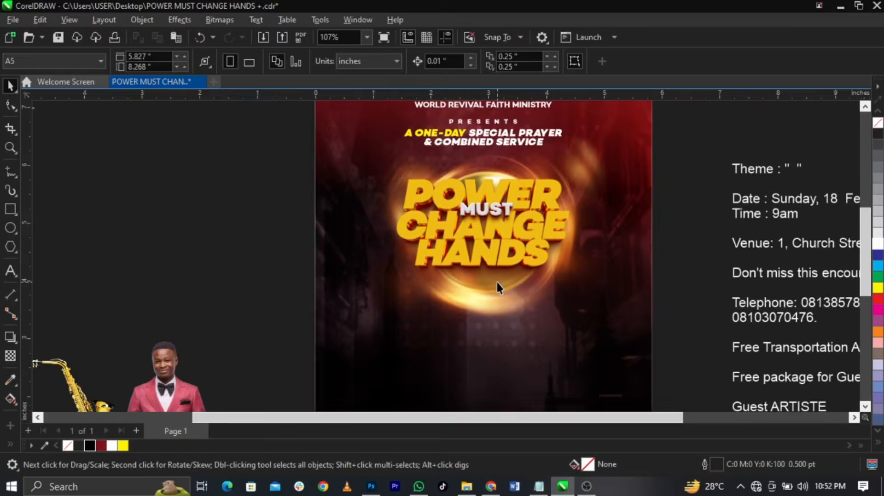
pyautogui.scroll(2, 554, 374)
pyautogui.scroll(-2, 440, 268)
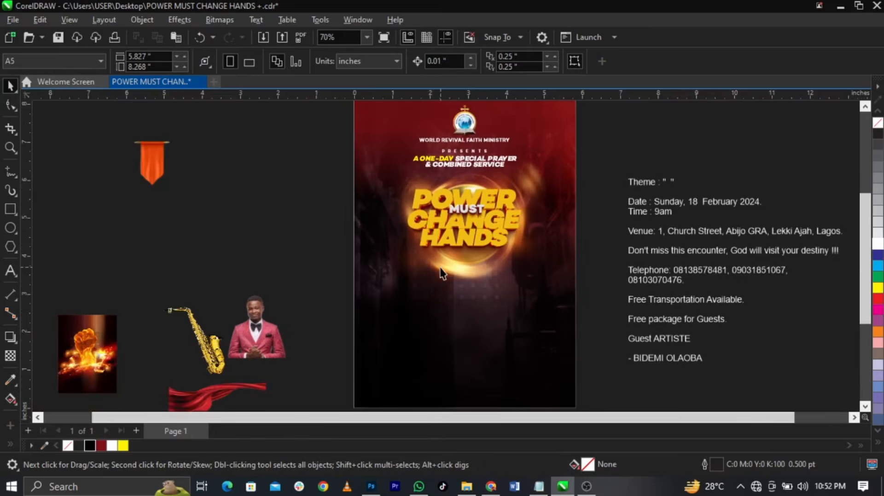
pyautogui.moveTo(270, 330); pyautogui.dragTo(510, 353)
pyautogui.moveTo(530, 320); pyautogui.dragTo(559, 295)
pyautogui.scroll(3, 543, 365)
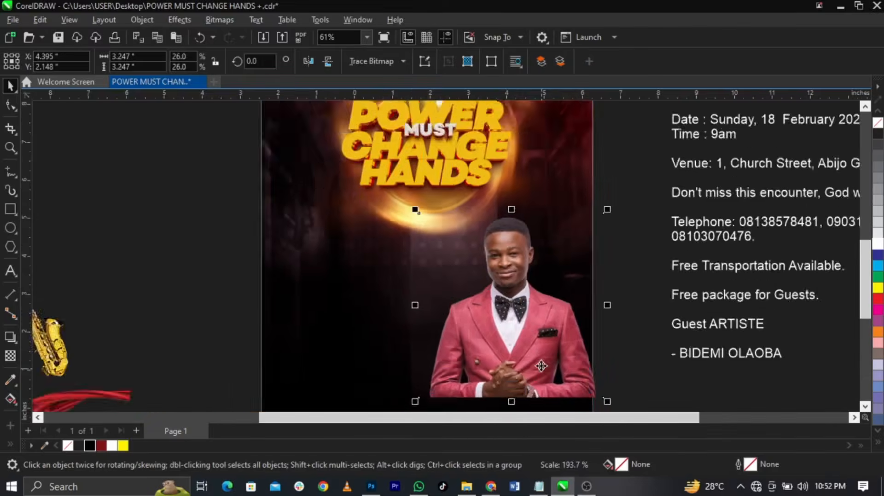
pyautogui.moveTo(543, 364); pyautogui.dragTo(519, 377)
pyautogui.scroll(-3, 520, 376)
pyautogui.scroll(2, 500, 342)
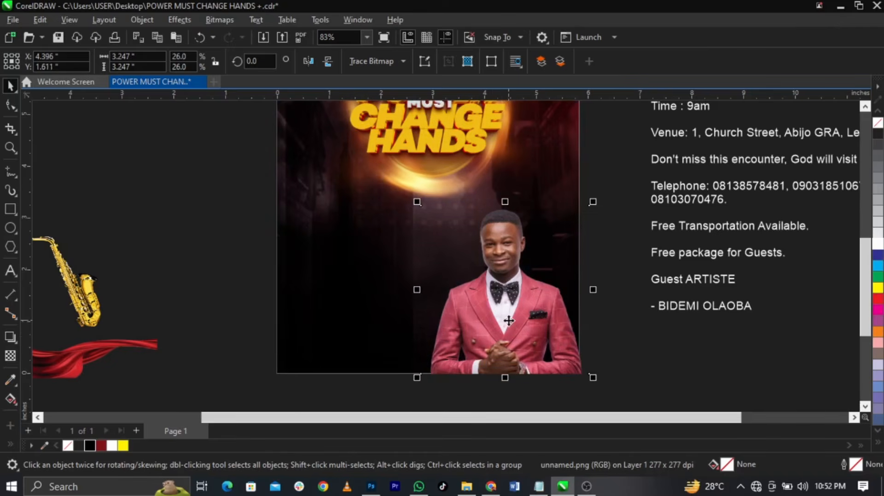
# PowerClip the guest's photo inside the dark poster background
pyautogui.rightClick(508, 320)
pyautogui.click(534, 283)
pyautogui.click(380, 277)
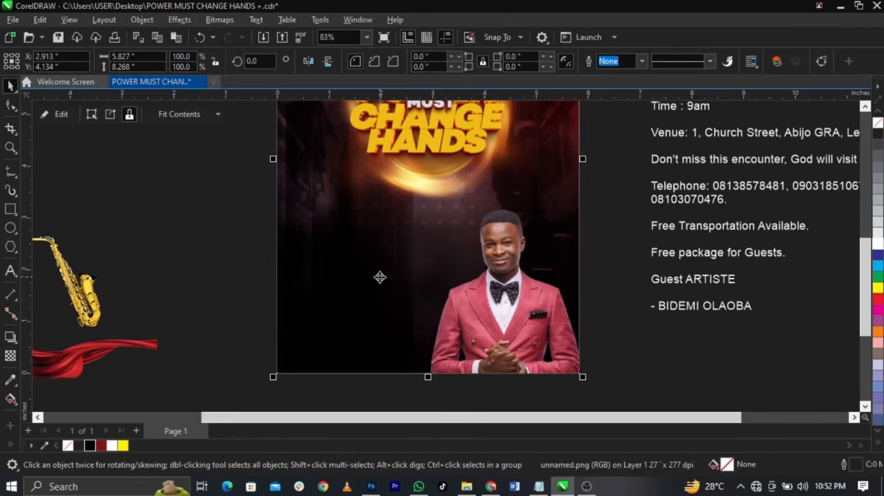
# Inside the clip, enlarge the photo to 36.5% (4.558 inches) and reposition it
pyautogui.doubleClick(513, 318)
pyautogui.click(521, 312)
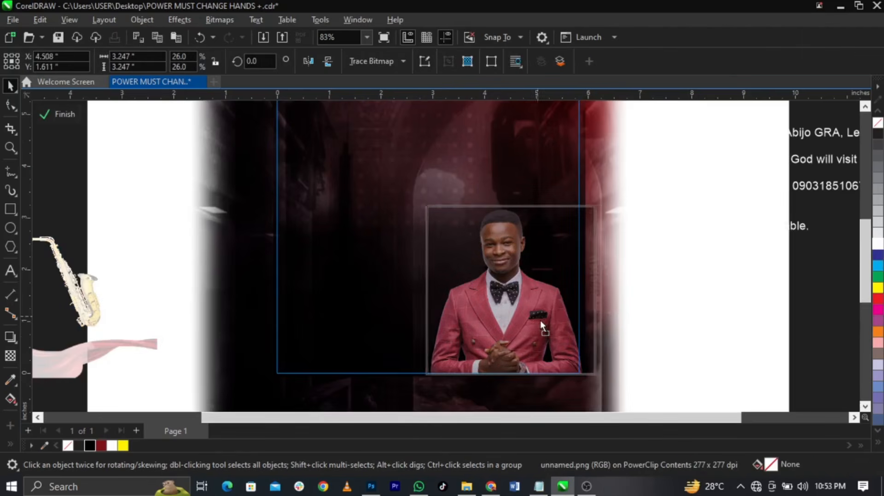
pyautogui.moveTo(540, 320); pyautogui.dragTo(549, 320)
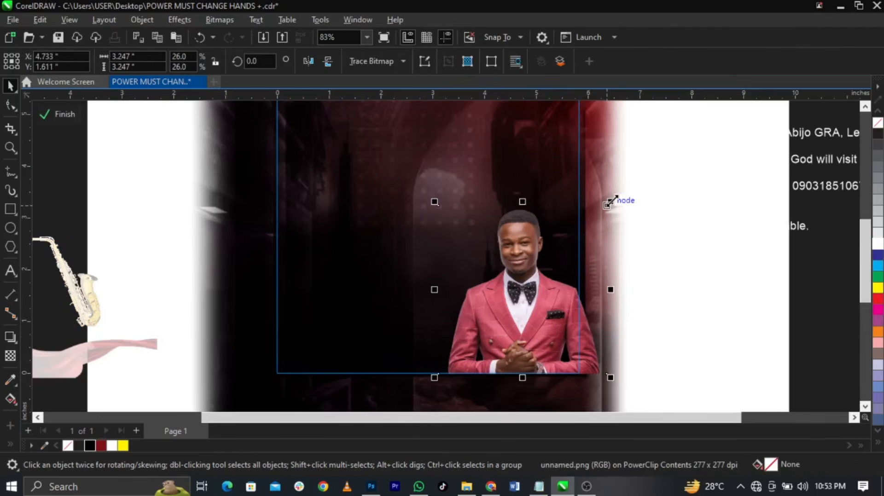
pyautogui.moveTo(610, 202); pyautogui.dragTo(649, 174)
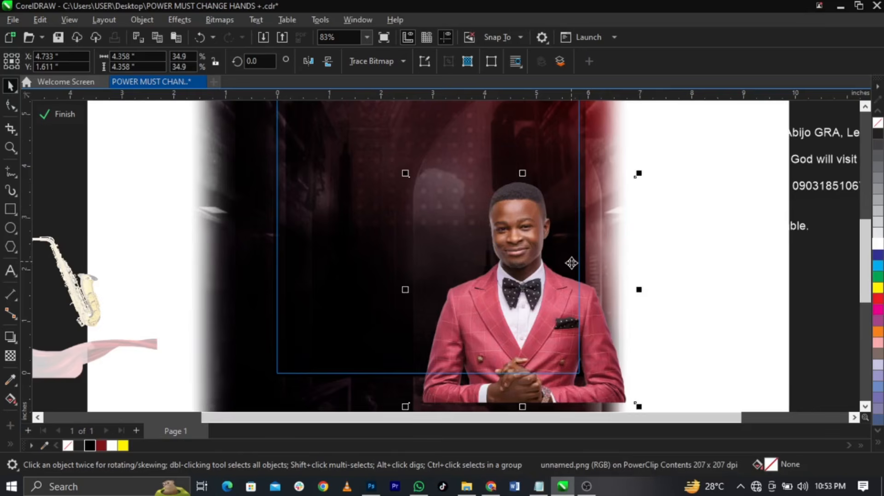
pyautogui.moveTo(572, 271)
pyautogui.mouseDown()
pyautogui.moveTo(574, 252)
pyautogui.moveTo(574, 272)
pyautogui.mouseUp()
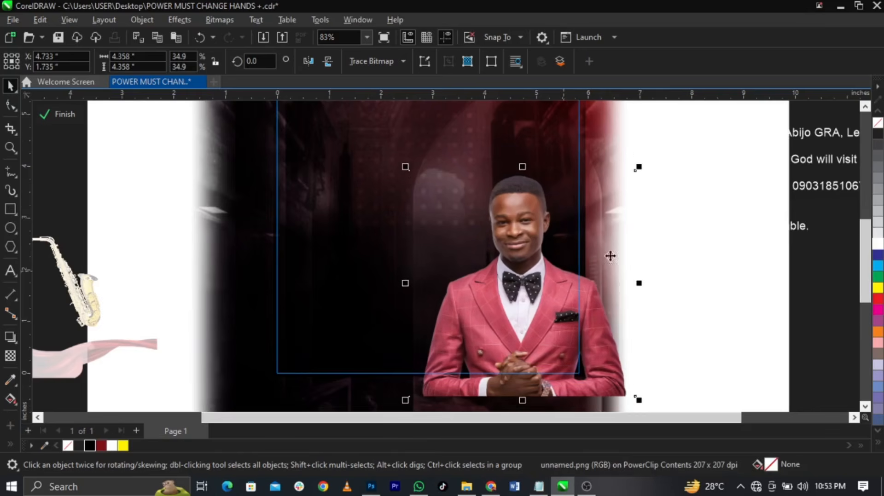
pyautogui.moveTo(637, 166); pyautogui.dragTo(648, 162)
pyautogui.scroll(1, 516, 306)
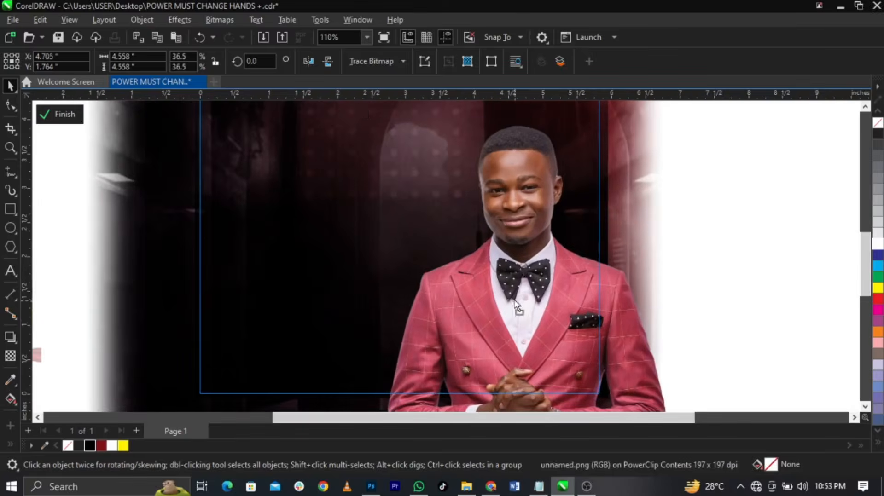
pyautogui.moveTo(509, 300); pyautogui.dragTo(509, 292)
pyautogui.scroll(2, 529, 190)
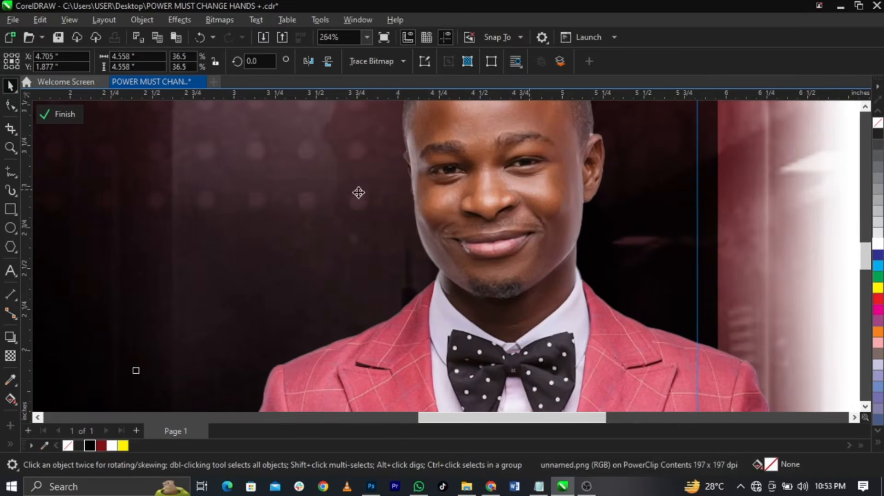
pyautogui.scroll(-1, 547, 153)
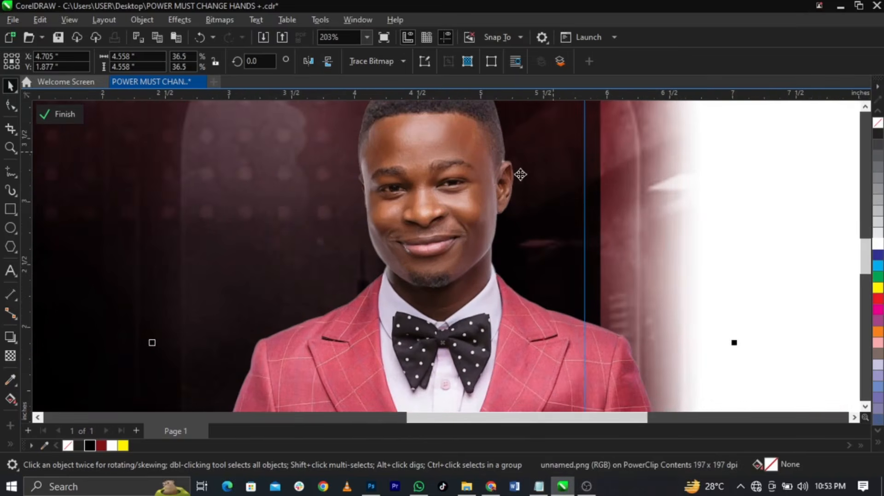
pyautogui.scroll(-1, 520, 175)
pyautogui.scroll(1, 657, 197)
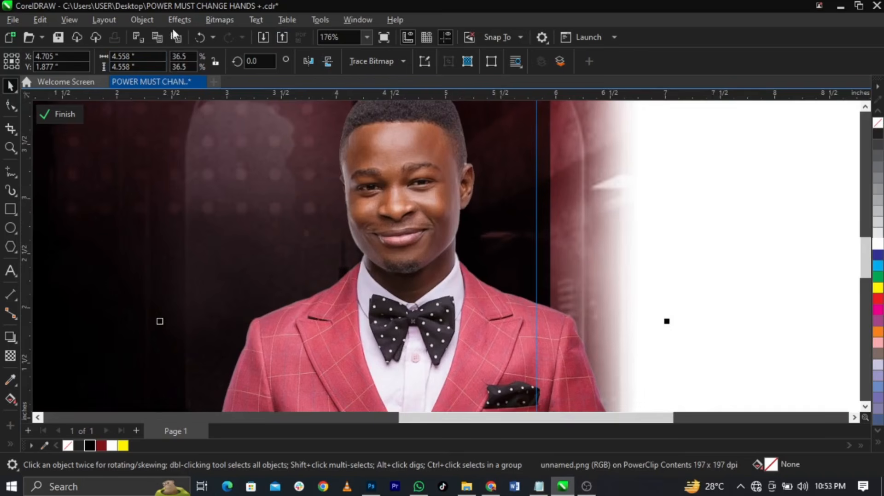
# Set Contrast to 28 on the guest photo in the Image Adjustment Lab
pyautogui.click(194, 18)
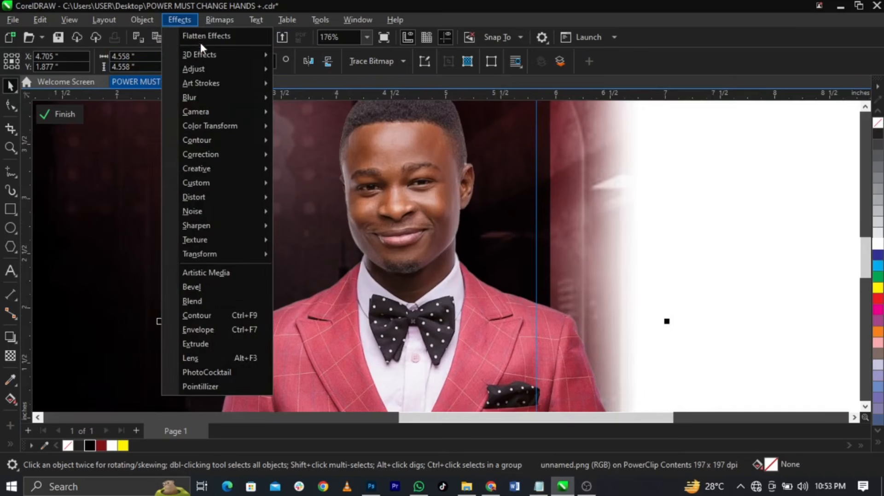
pyautogui.moveTo(210, 67)
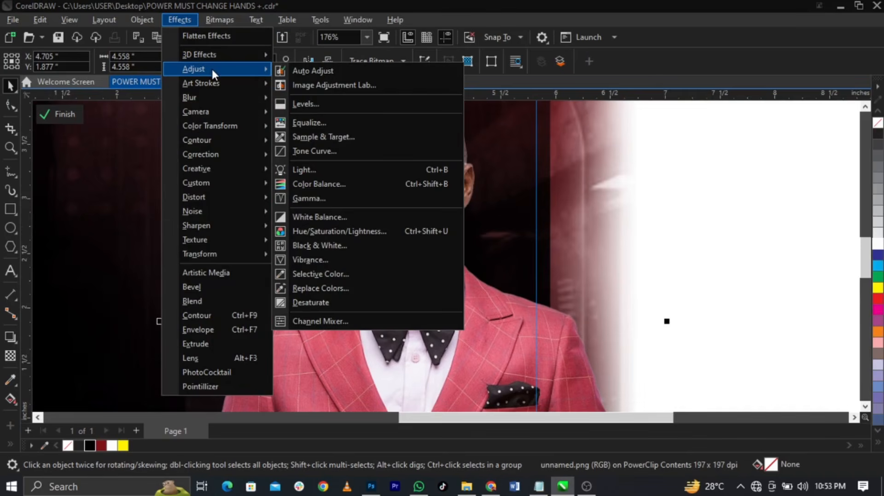
pyautogui.click(350, 85)
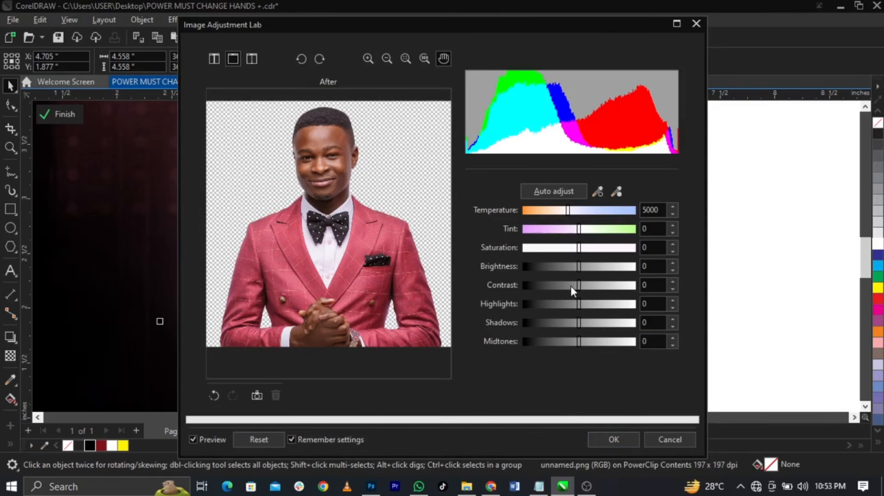
pyautogui.click(589, 287)
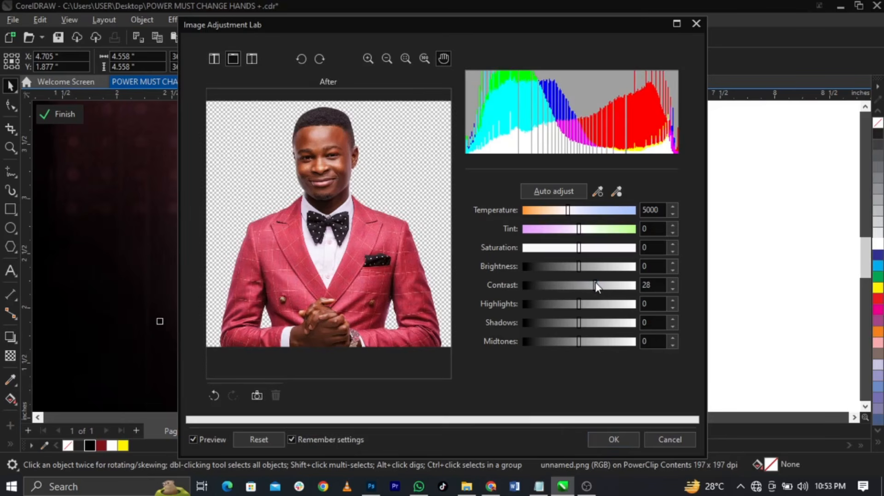
pyautogui.click(615, 437)
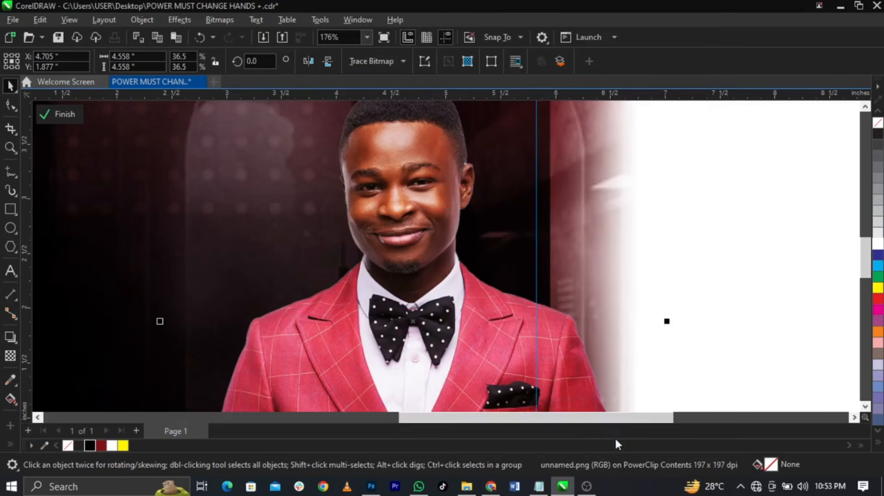
# Nudge the clipped portrait left, shrink it to 34.6%, and finish clip editing
pyautogui.scroll(2, 432, 207)
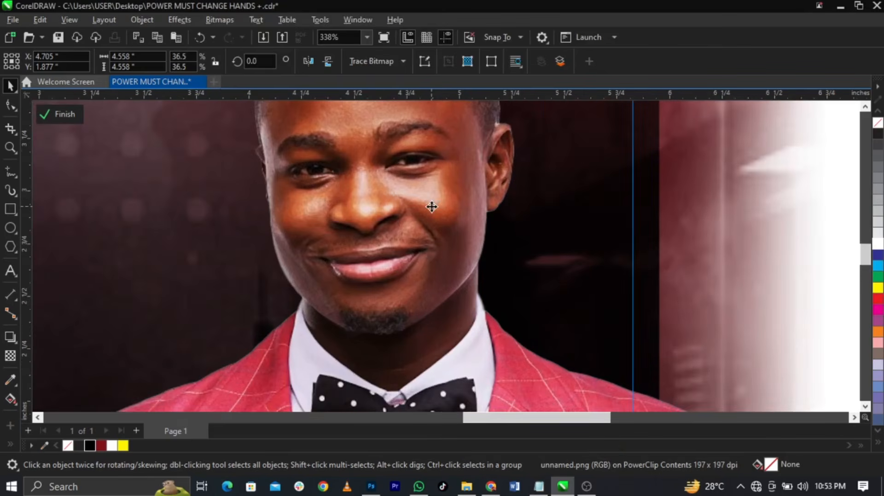
pyautogui.scroll(-3, 431, 207)
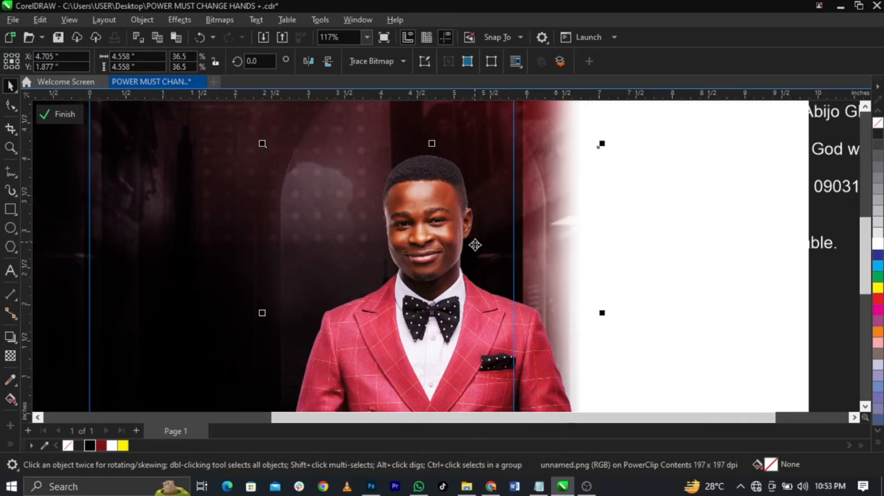
pyautogui.scroll(-2, 475, 245)
pyautogui.click(69, 116)
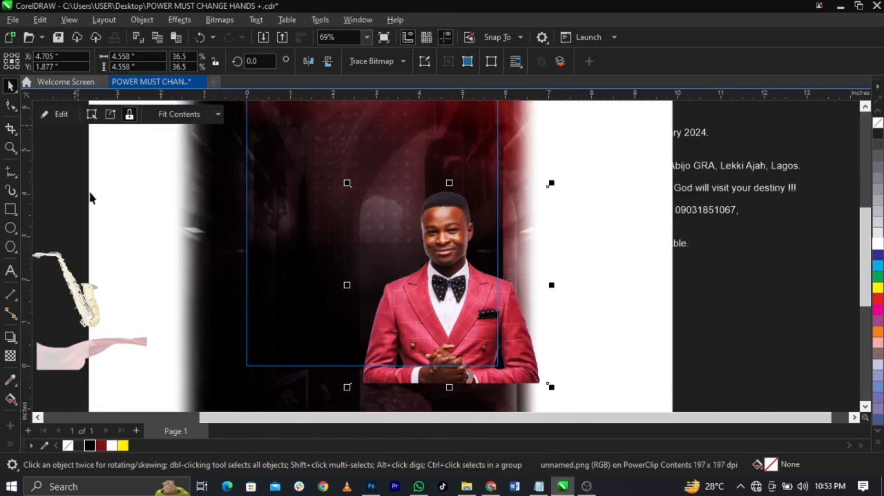
pyautogui.click(109, 213)
pyautogui.doubleClick(446, 307)
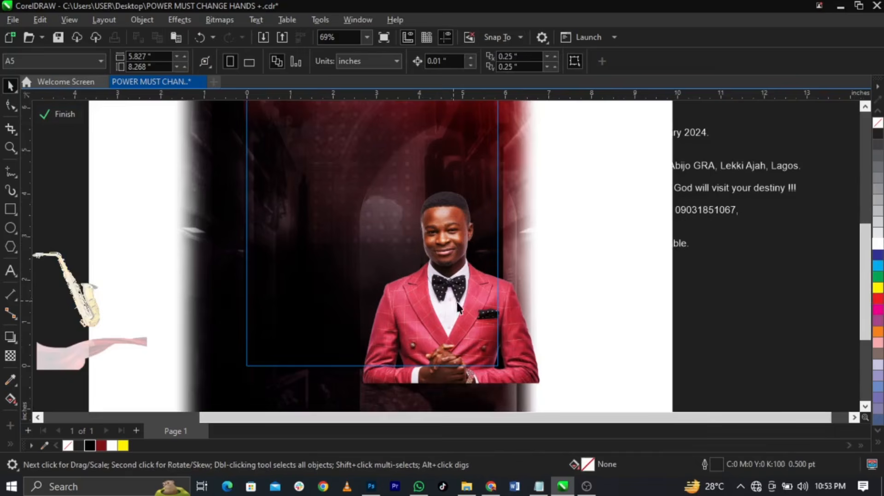
pyautogui.click(480, 319)
pyautogui.moveTo(480, 319); pyautogui.dragTo(474, 314)
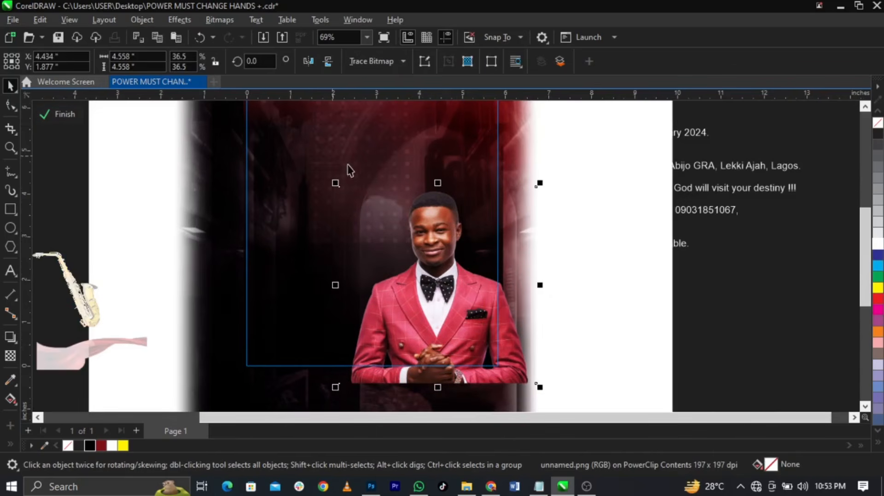
pyautogui.moveTo(333, 181); pyautogui.dragTo(343, 192)
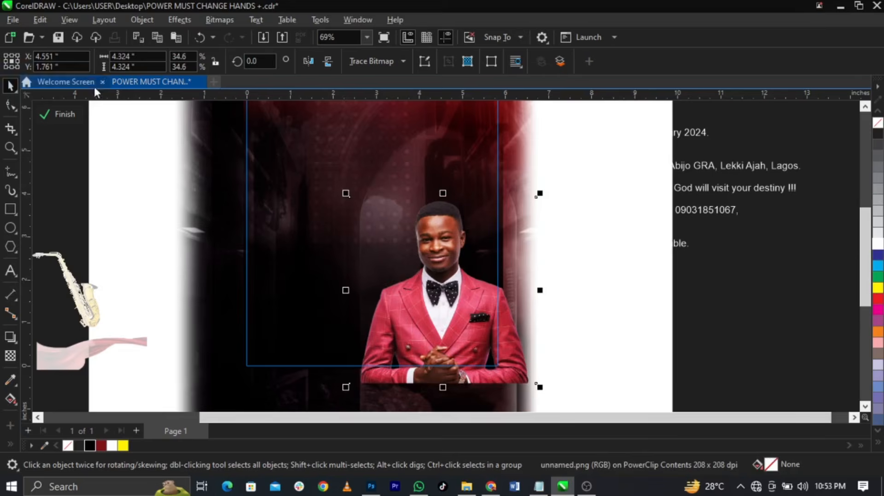
pyautogui.click(58, 118)
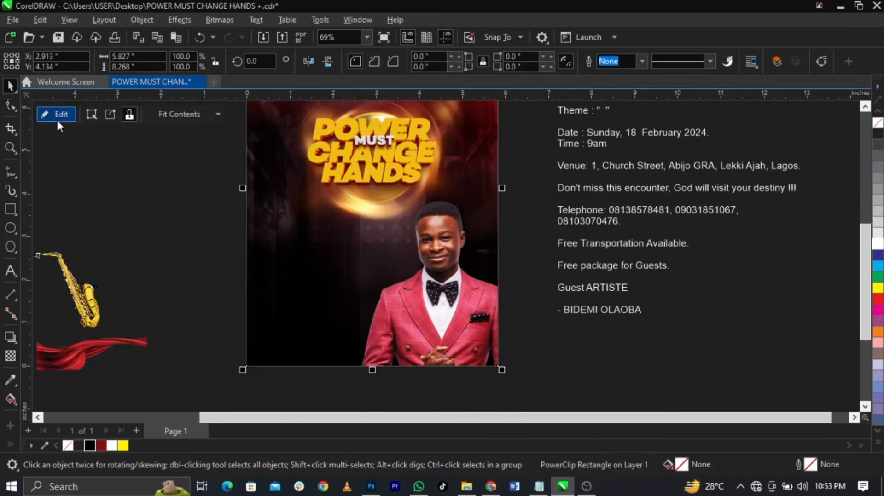
pyautogui.click(184, 222)
pyautogui.scroll(-3, 505, 253)
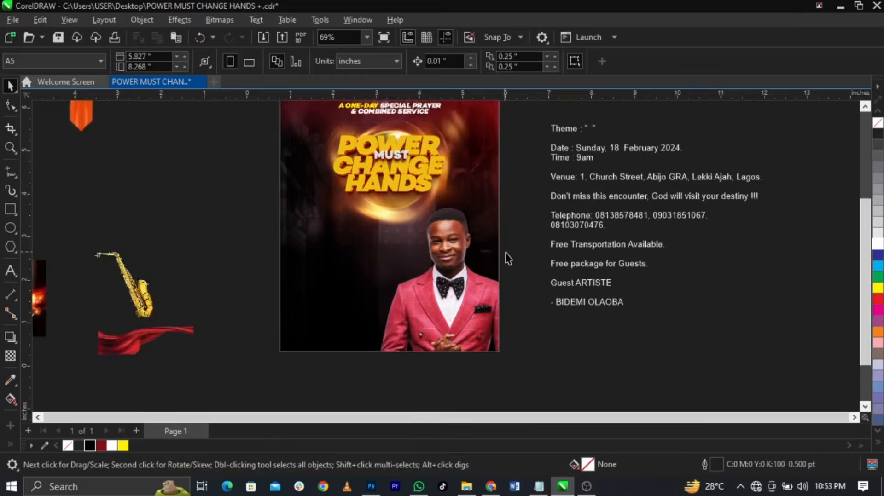
pyautogui.scroll(2, 465, 173)
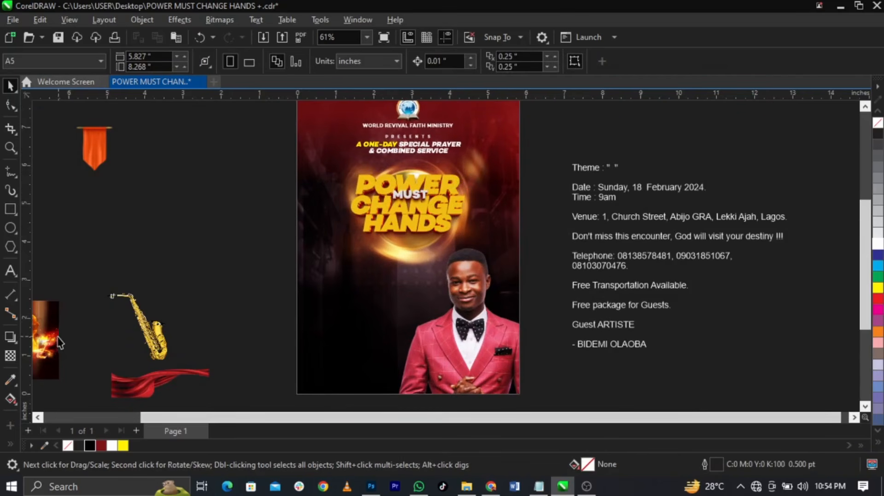
# Bring the flaming fist onto the flyer, fade it vertically, and convert it to a bitmap
pyautogui.moveTo(57, 340); pyautogui.dragTo(330, 205)
pyautogui.scroll(2, 363, 177)
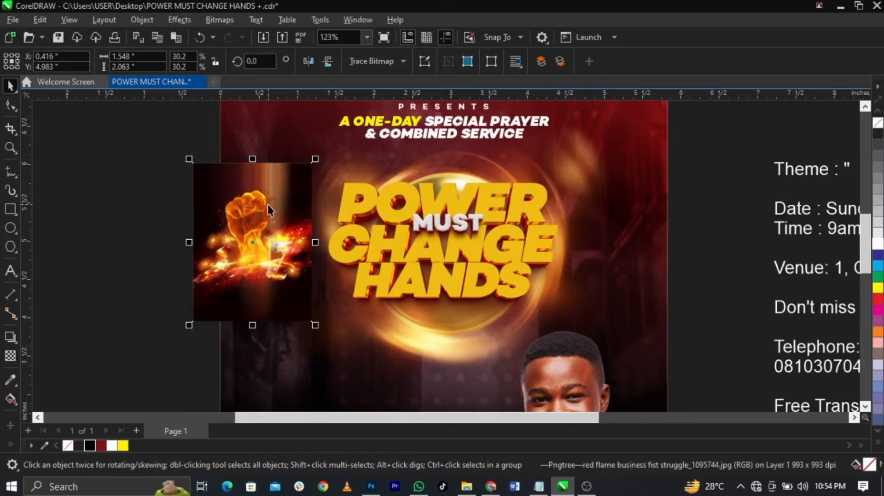
pyautogui.scroll(2, 267, 205)
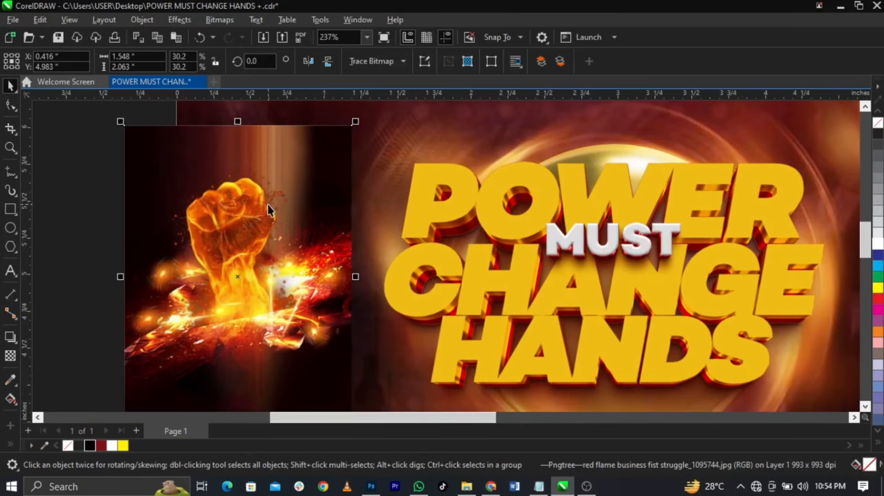
pyautogui.scroll(-1, 267, 204)
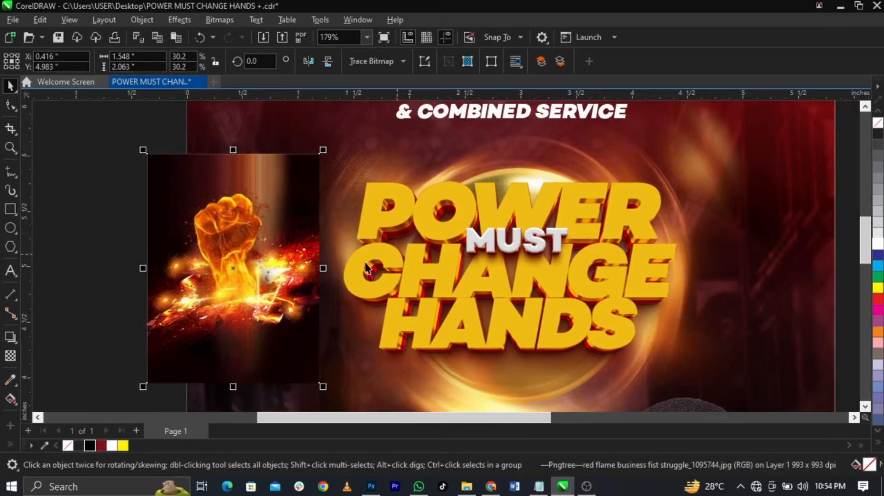
pyautogui.scroll(2, 276, 290)
pyautogui.scroll(-1, 245, 278)
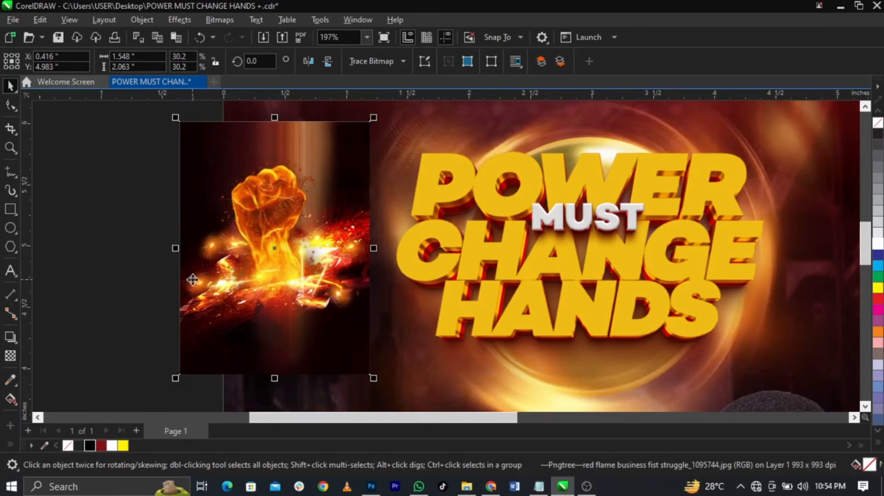
pyautogui.click(10, 356)
pyautogui.moveTo(286, 275); pyautogui.dragTo(295, 347)
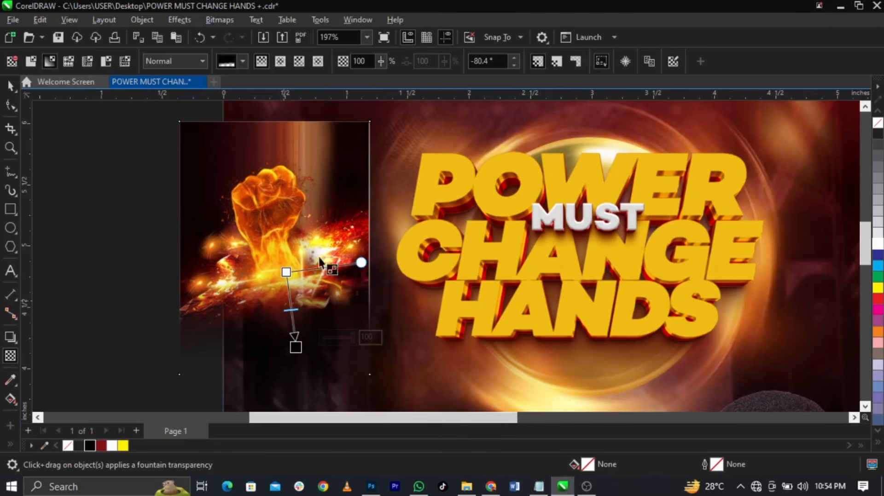
pyautogui.click(218, 21)
pyautogui.click(236, 35)
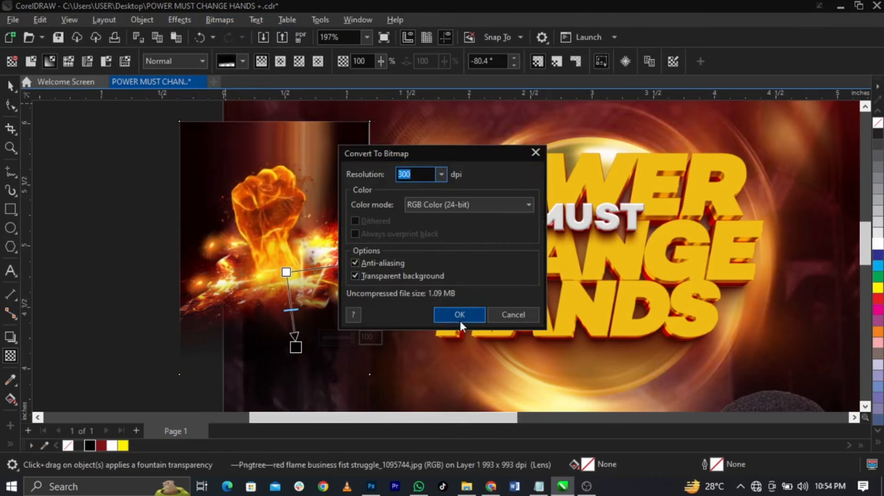
pyautogui.click(460, 315)
# Apply two horizontal fades to the fist, converting it to a 300 dpi bitmap after each
pyautogui.moveTo(318, 259); pyautogui.dragTo(365, 259)
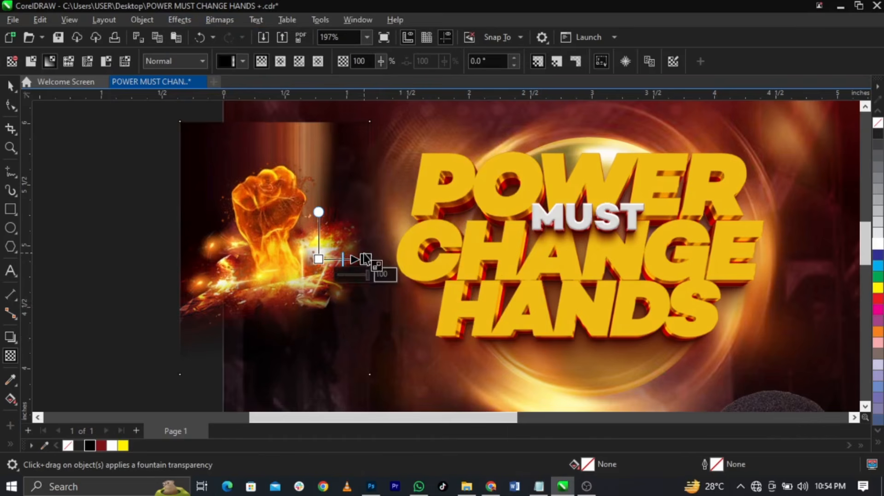
pyautogui.click(221, 20)
pyautogui.click(235, 35)
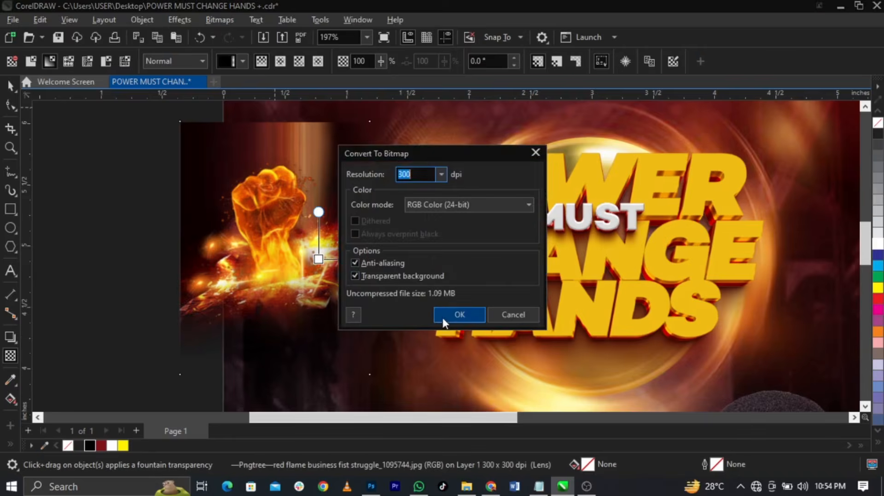
pyautogui.click(444, 317)
pyautogui.scroll(5, 209, 259)
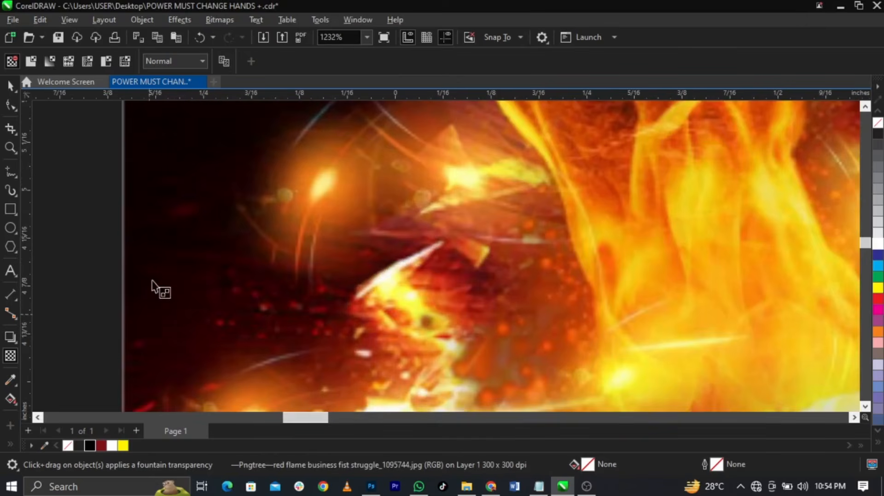
pyautogui.scroll(-4, 305, 260)
pyautogui.moveTo(345, 288); pyautogui.dragTo(242, 287)
pyautogui.click(216, 19)
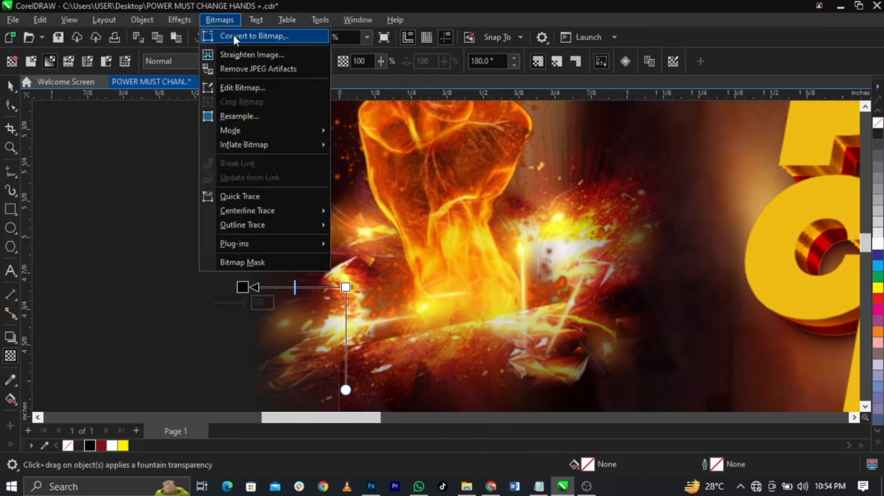
pyautogui.click(240, 34)
pyautogui.click(460, 315)
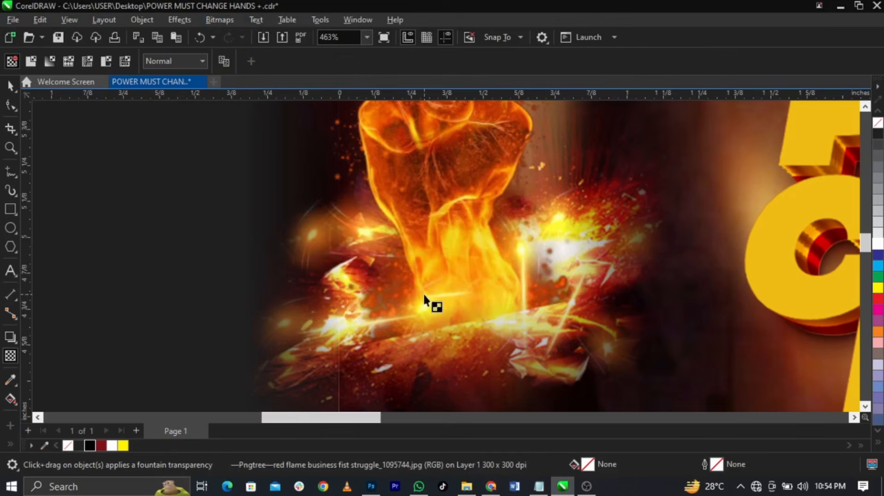
# Add a fountain transparency fading the fist toward its top
pyautogui.scroll(-3, 423, 295)
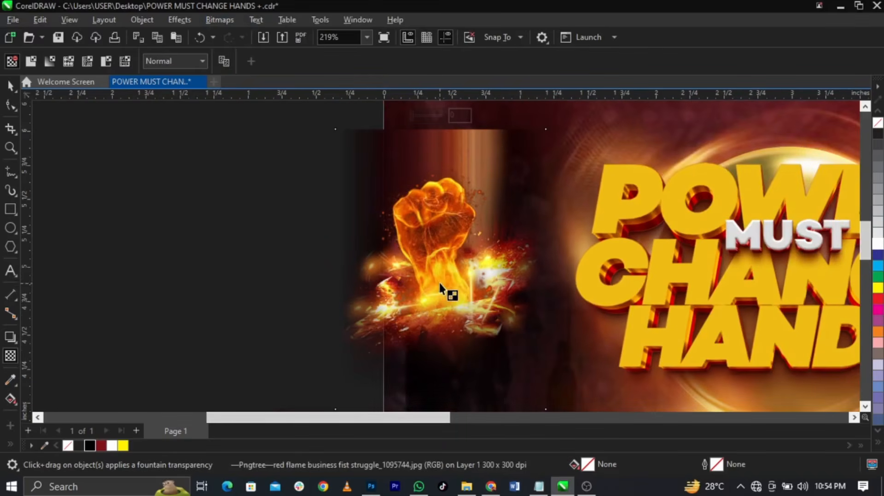
pyautogui.press('space')
pyautogui.scroll(2, 418, 282)
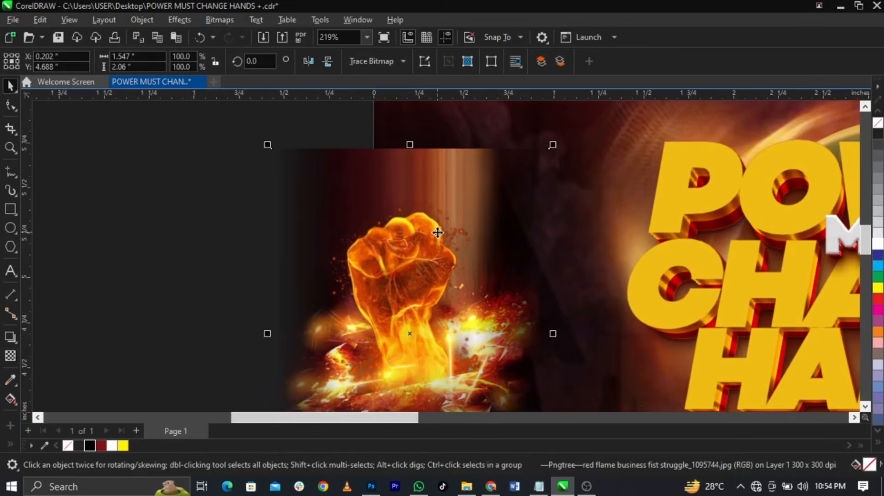
pyautogui.click(9, 359)
pyautogui.moveTo(431, 213); pyautogui.dragTo(430, 158)
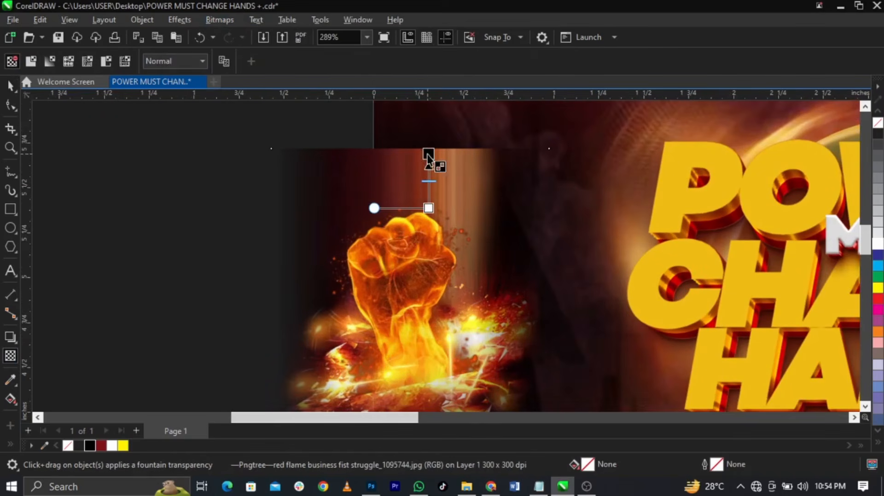
pyautogui.scroll(-4, 325, 197)
pyautogui.scroll(1, 437, 225)
pyautogui.press('space')
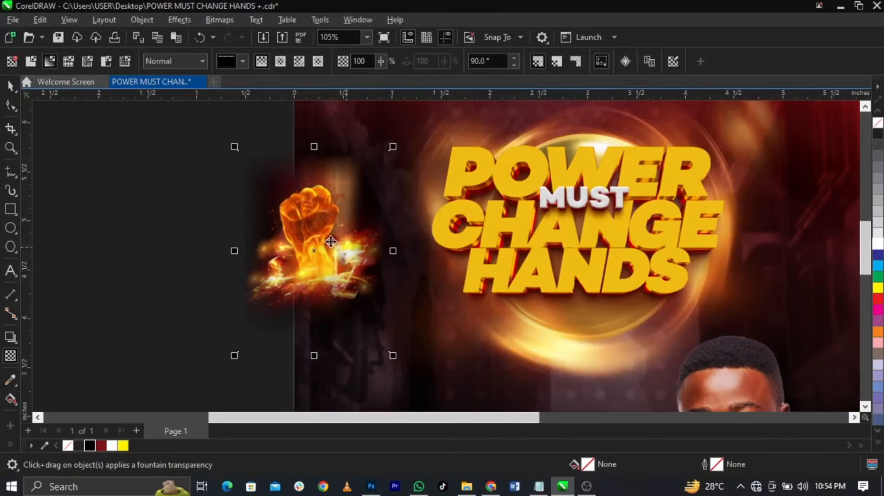
# Move the fist beside the upper right of the POWER headline
pyautogui.moveTo(331, 242); pyautogui.dragTo(683, 165)
pyautogui.scroll(-2, 380, 330)
pyautogui.scroll(3, 592, 230)
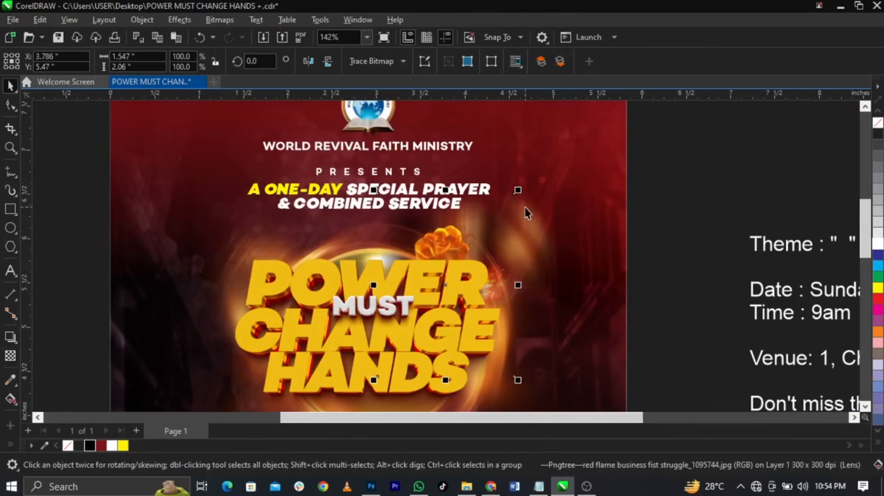
pyautogui.moveTo(446, 288); pyautogui.dragTo(506, 263)
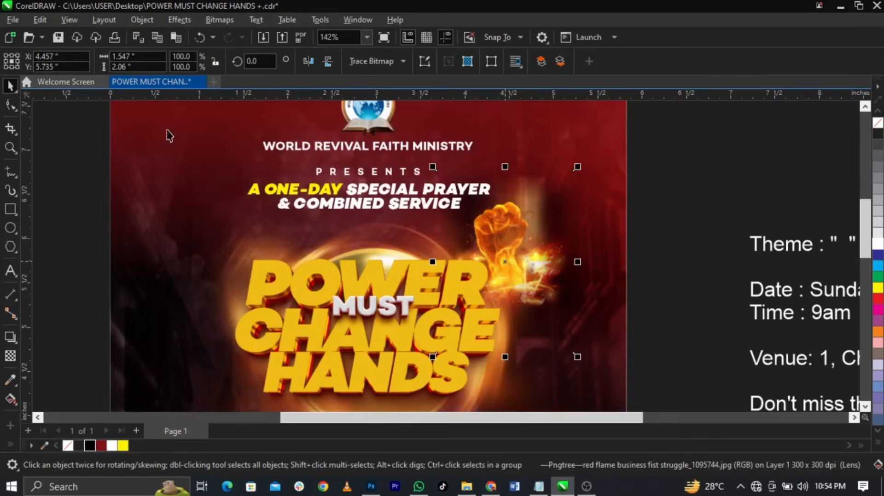
# Set the fist's transparency blend mode to Screen, comparing via undo/redo and keeping Screen
pyautogui.click(10, 357)
pyautogui.click(184, 62)
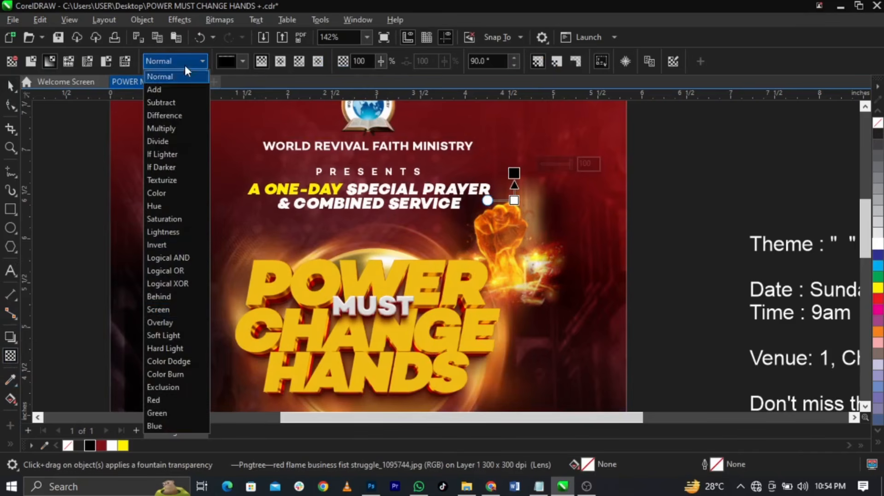
pyautogui.click(181, 309)
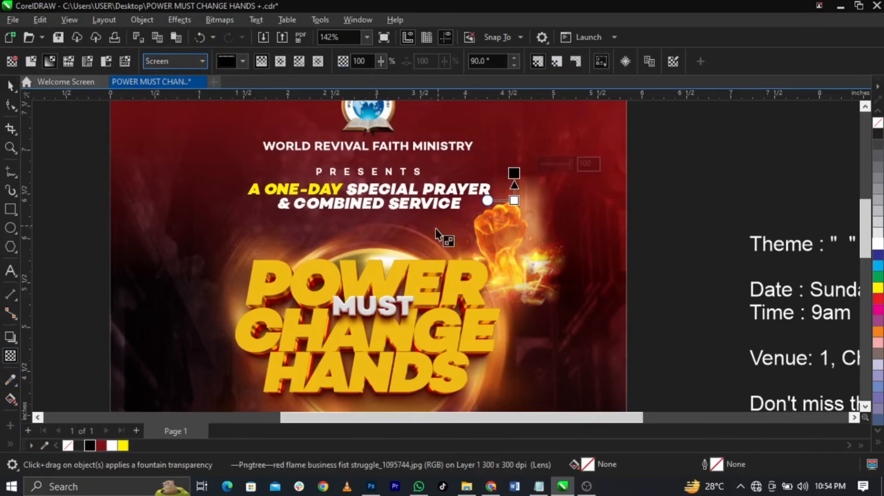
pyautogui.hotkey('ctrl', 'z')
pyautogui.scroll(2, 523, 255)
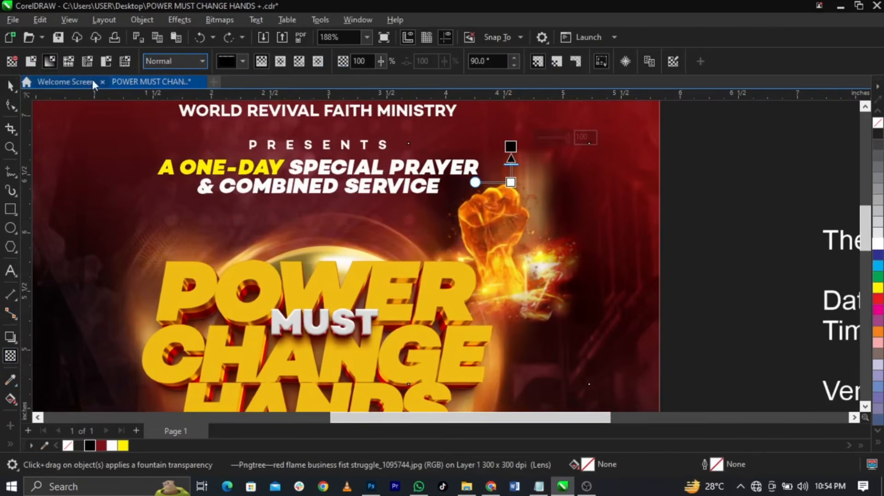
pyautogui.click(224, 40)
pyautogui.click(198, 38)
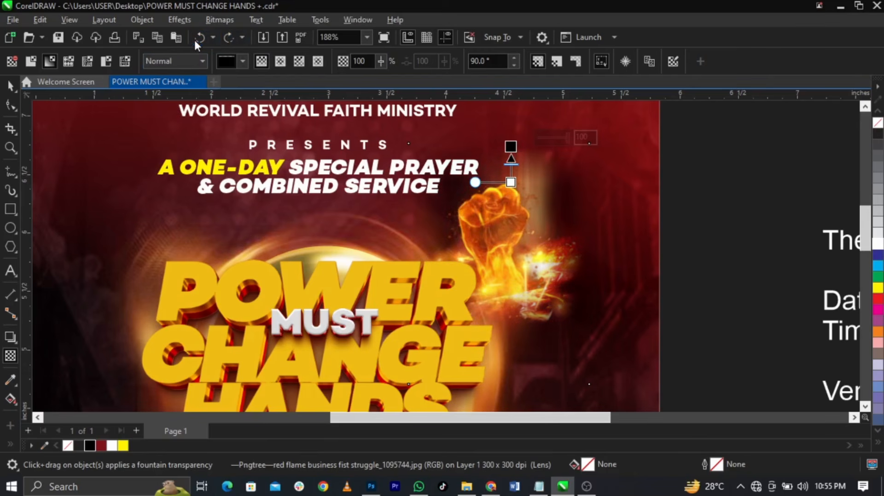
pyautogui.click(222, 37)
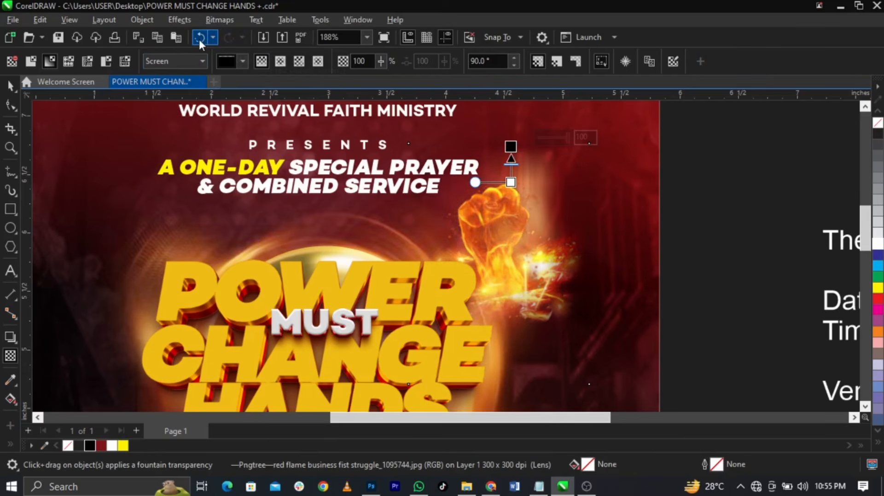
pyautogui.click(198, 38)
pyautogui.click(223, 38)
pyautogui.click(10, 86)
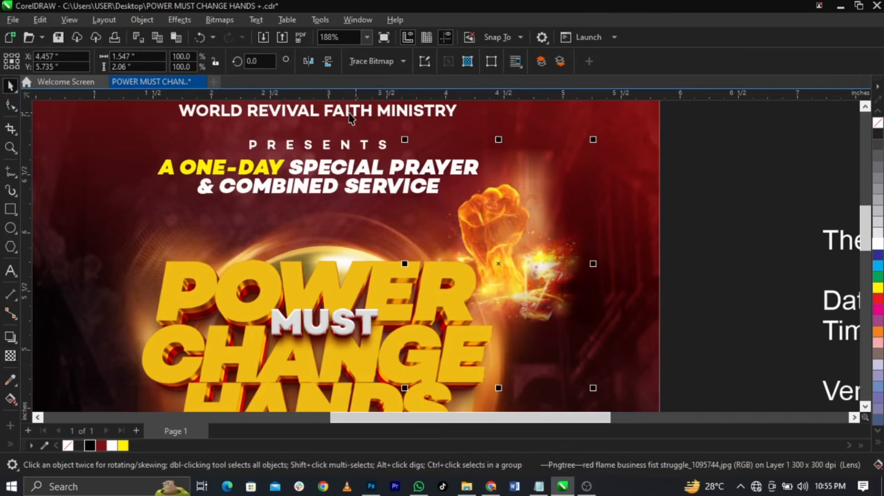
# Mirror the flaming fist horizontally and rotate it to about 152°
pyautogui.click(313, 62)
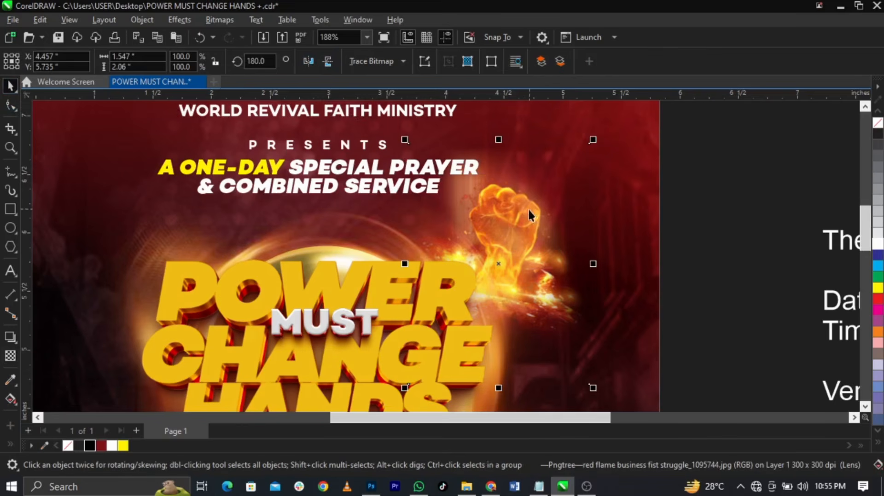
pyautogui.click(501, 262)
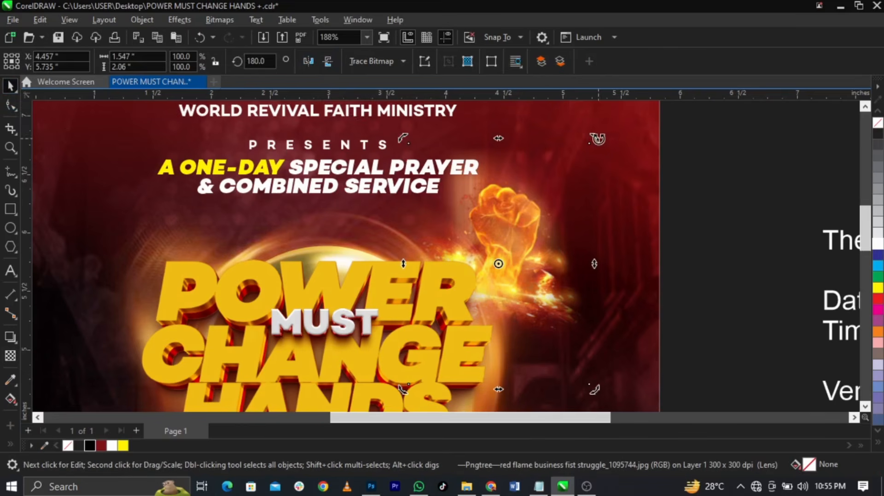
pyautogui.moveTo(597, 139); pyautogui.dragTo(620, 180)
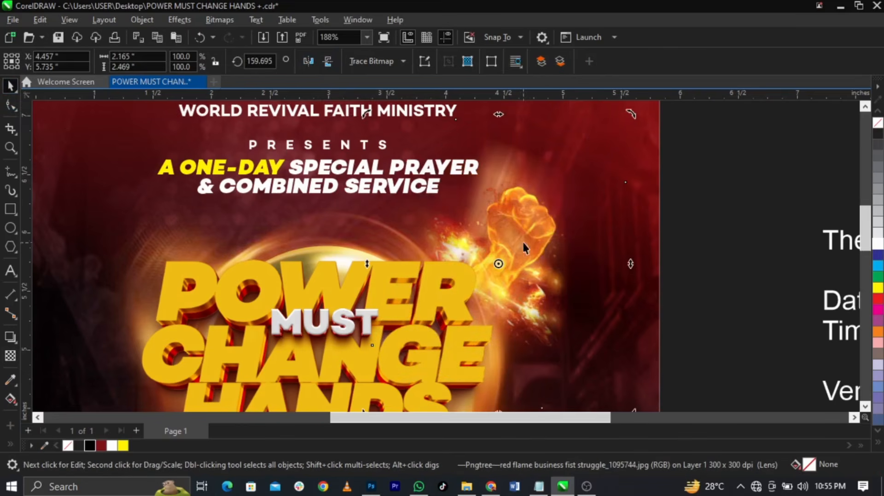
pyautogui.moveTo(500, 266); pyautogui.dragTo(491, 244)
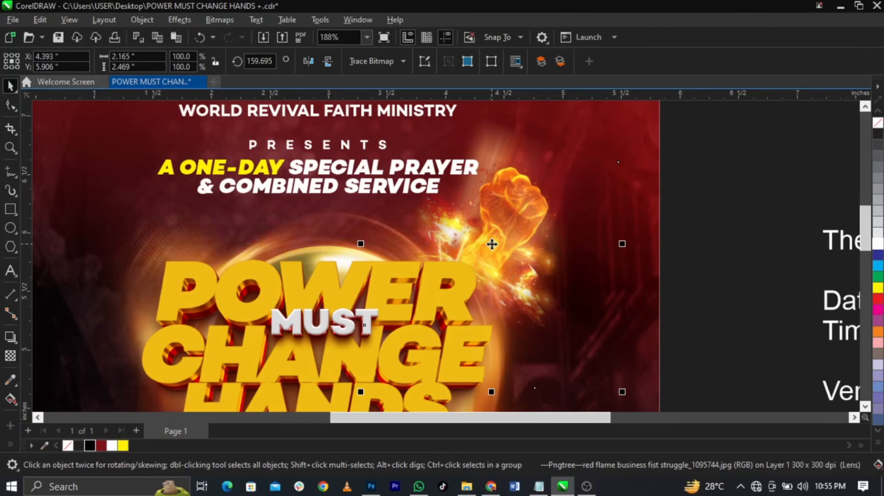
pyautogui.click(491, 247)
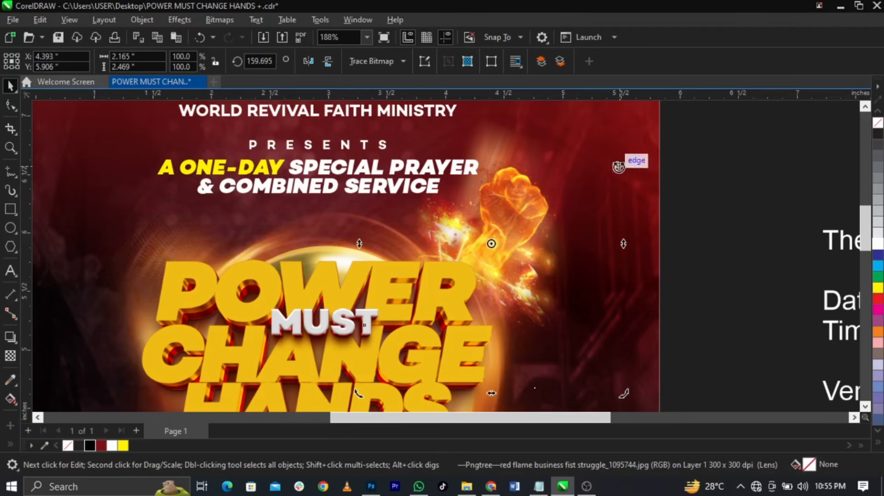
pyautogui.scroll(-3, 567, 248)
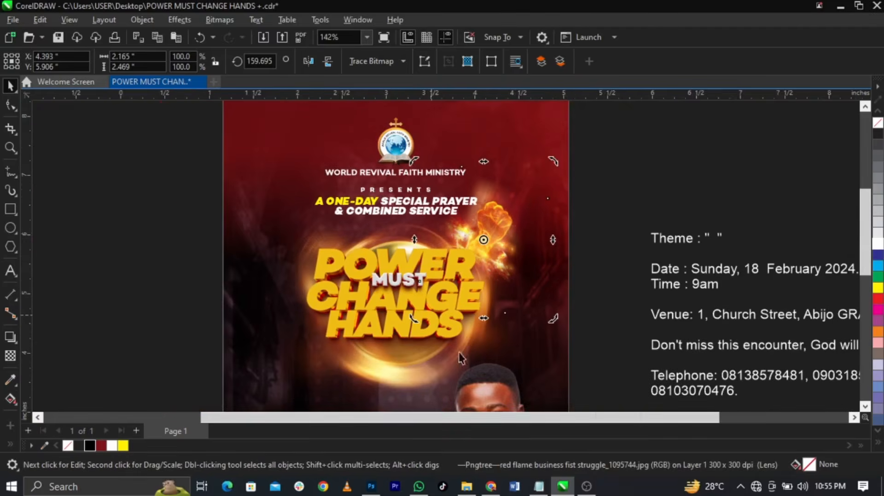
pyautogui.scroll(-1, 430, 373)
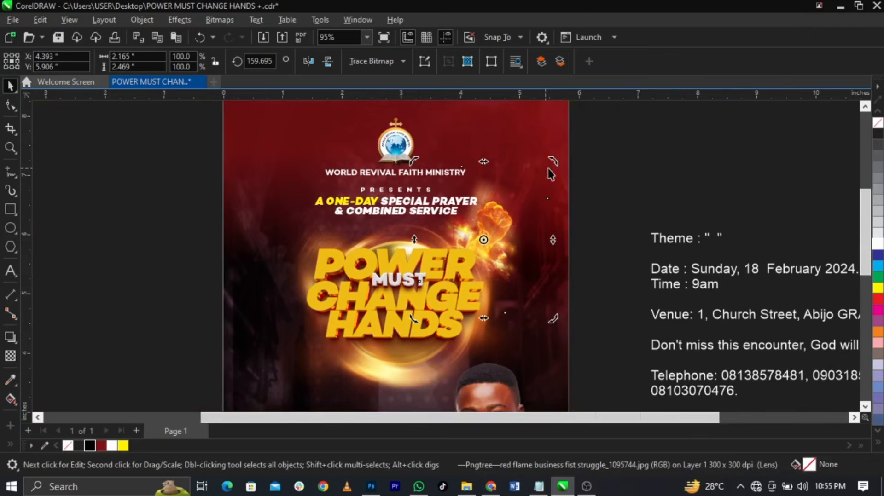
pyautogui.moveTo(554, 162); pyautogui.dragTo(534, 209)
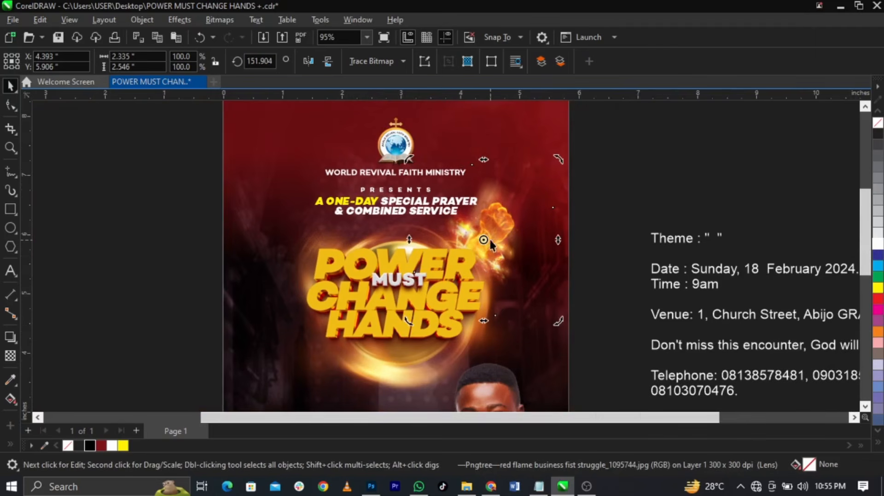
# Enlarge the fist to 114.1% and nudge it above the headline's right side
pyautogui.click(485, 239)
pyautogui.moveTo(557, 162); pyautogui.dragTo(576, 140)
pyautogui.moveTo(496, 225); pyautogui.dragTo(477, 242)
pyautogui.scroll(1, 486, 236)
pyautogui.scroll(1, 477, 242)
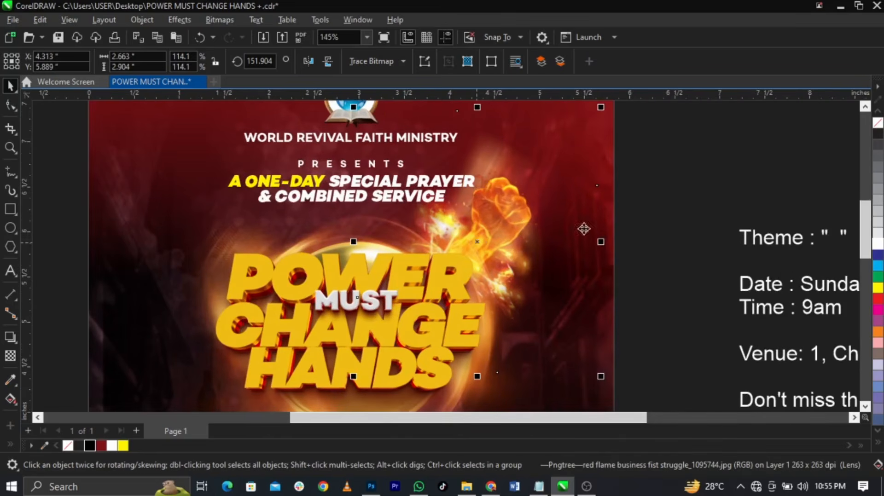
pyautogui.press('Escape')
pyautogui.scroll(-3, 584, 197)
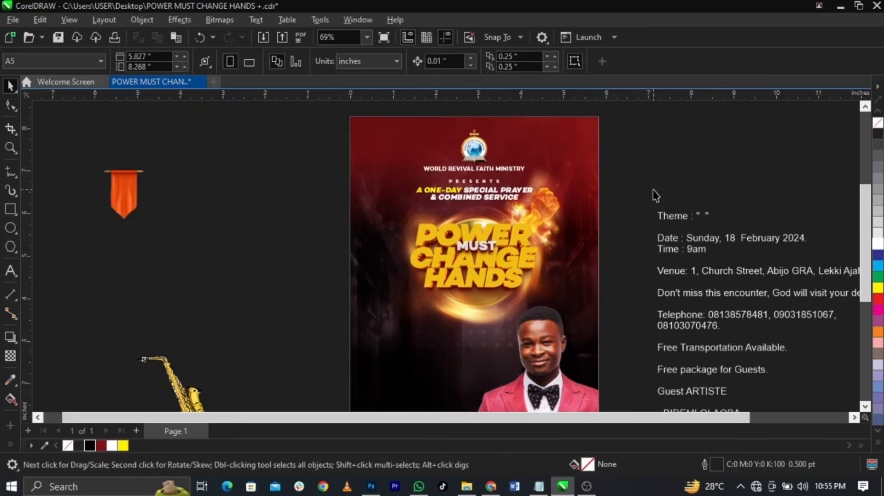
# Paste a new 'Theme' text label left of the headline and change it to uppercase
pyautogui.scroll(-2, 548, 181)
pyautogui.press('z')
pyautogui.moveTo(300, 192); pyautogui.dragTo(758, 373)
pyautogui.press('space')
pyautogui.scroll(-1, 634, 187)
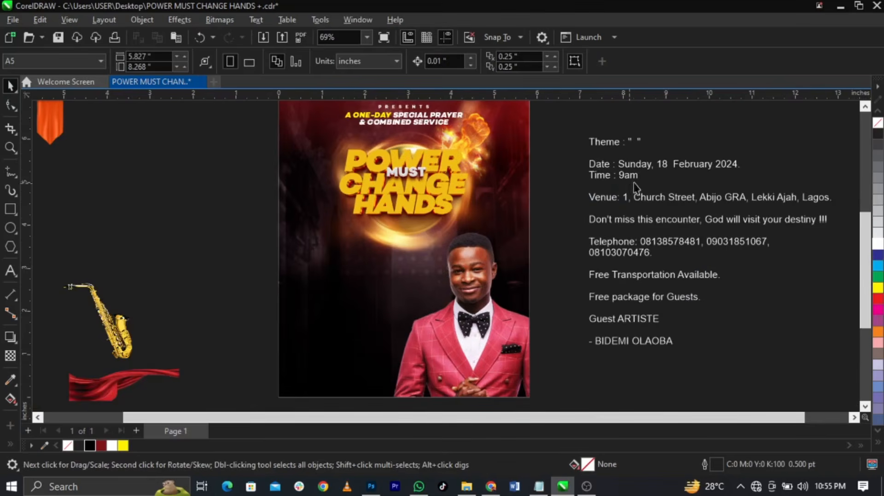
pyautogui.doubleClick(596, 144)
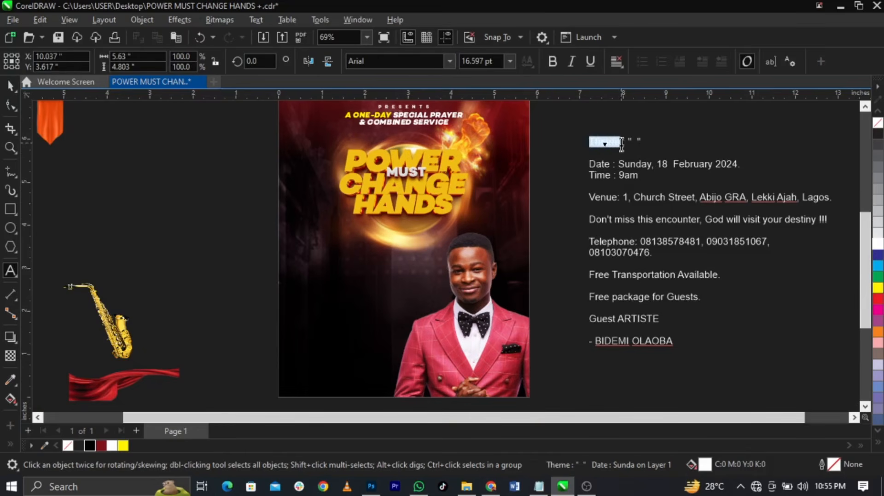
pyautogui.scroll(3, 325, 162)
pyautogui.click(273, 173)
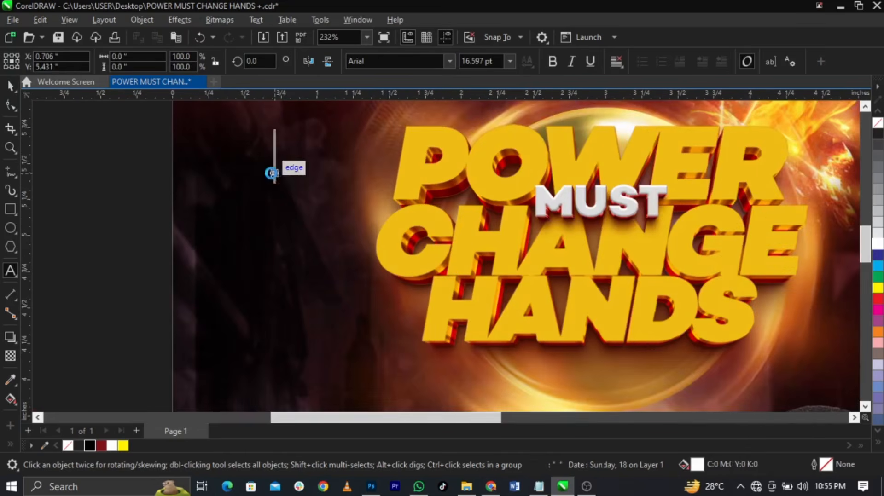
pyautogui.hotkey('ctrl', 'v')
pyautogui.hotkey('ctrl', 'a')
pyautogui.hotkey('shift', 'F3')
pyautogui.press('Down')
pyautogui.press('Down')
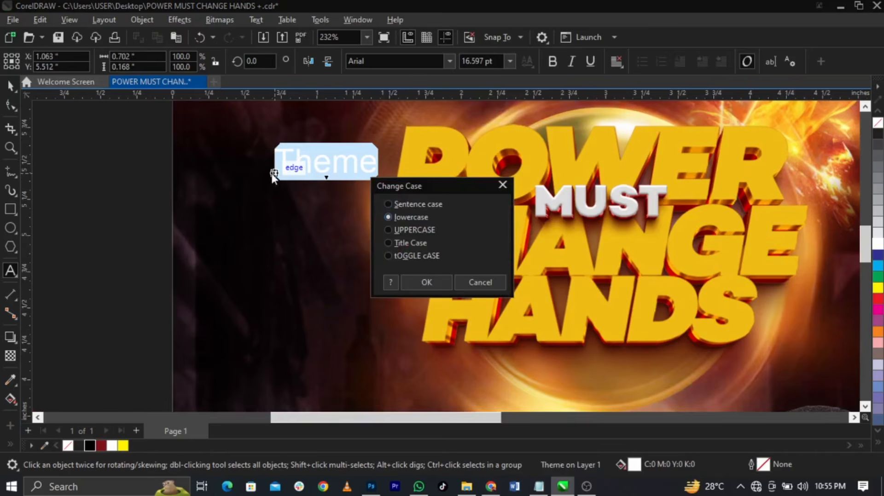
pyautogui.press('Return')
# Shrink THEME, set it to Campton Book Bold, and widen its letter spacing
pyautogui.scroll(2, 380, 124)
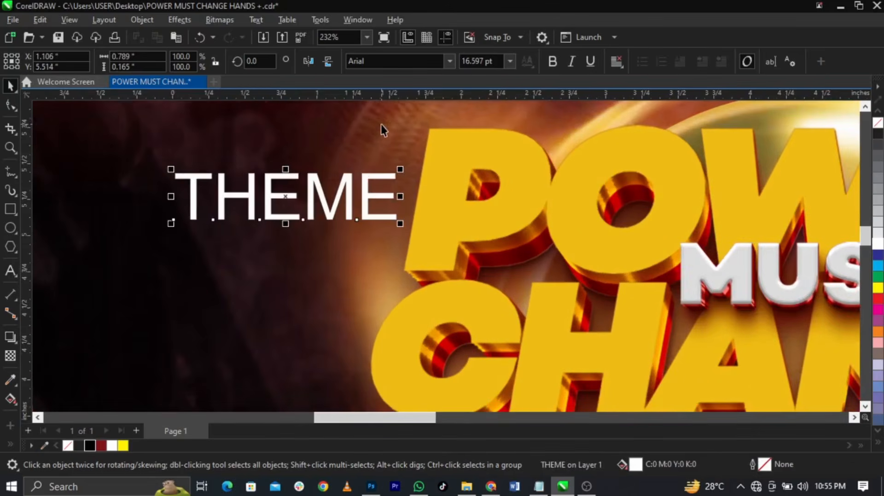
pyautogui.moveTo(400, 226); pyautogui.dragTo(332, 211)
pyautogui.click(450, 64)
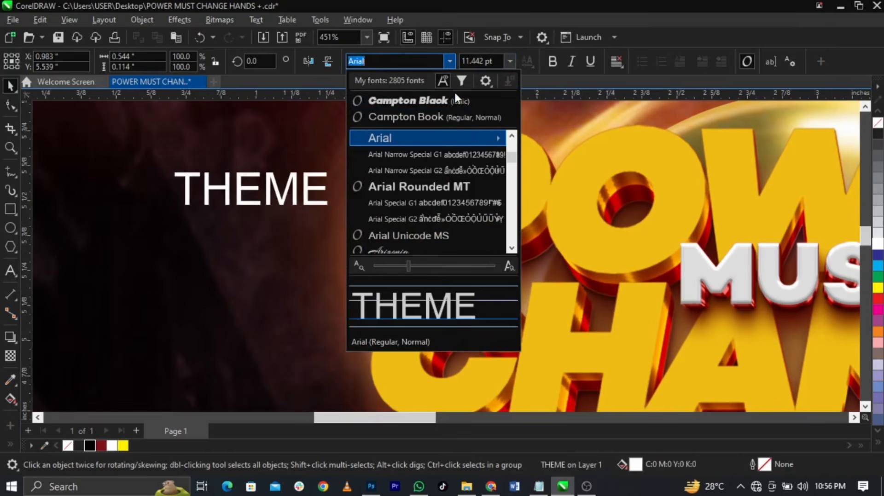
pyautogui.click(465, 121)
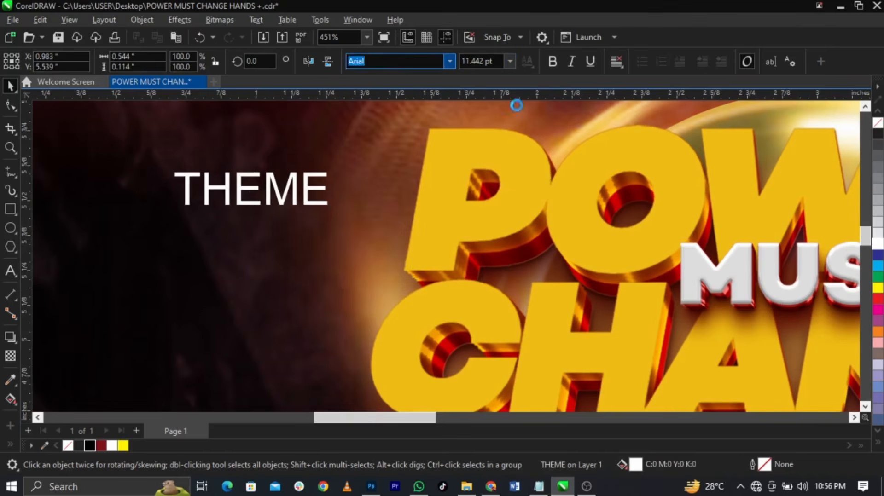
pyautogui.click(552, 62)
pyautogui.click(12, 105)
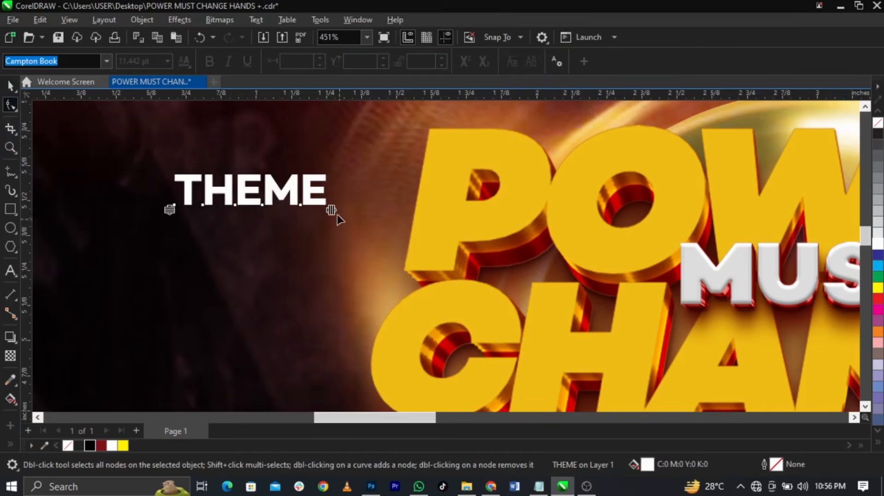
pyautogui.moveTo(328, 210); pyautogui.dragTo(389, 187)
pyautogui.scroll(-1, 397, 209)
pyautogui.press('space')
# Rotate THEME about 80° to stand nearly upright along the headline's left edge
pyautogui.click(393, 195)
pyautogui.click(348, 133)
pyautogui.click(389, 187)
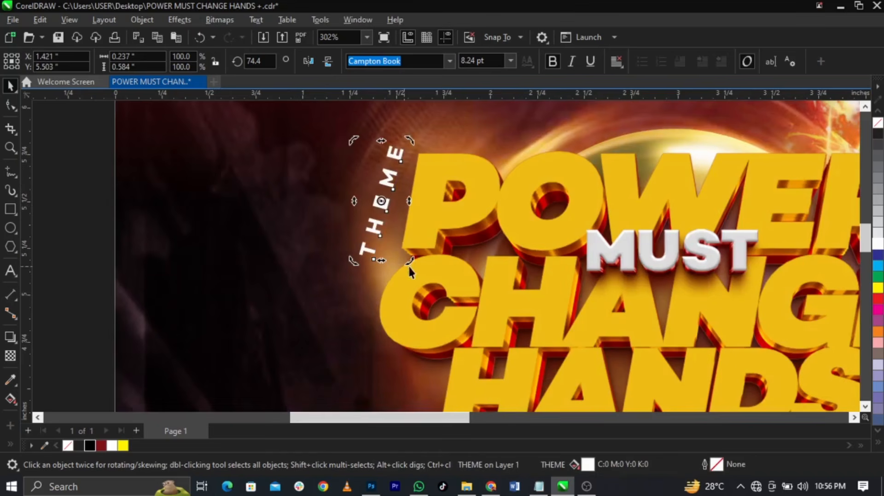
pyautogui.moveTo(408, 257)
pyautogui.mouseDown()
pyautogui.moveTo(417, 263)
pyautogui.moveTo(413, 253)
pyautogui.mouseUp()
pyautogui.click(381, 204)
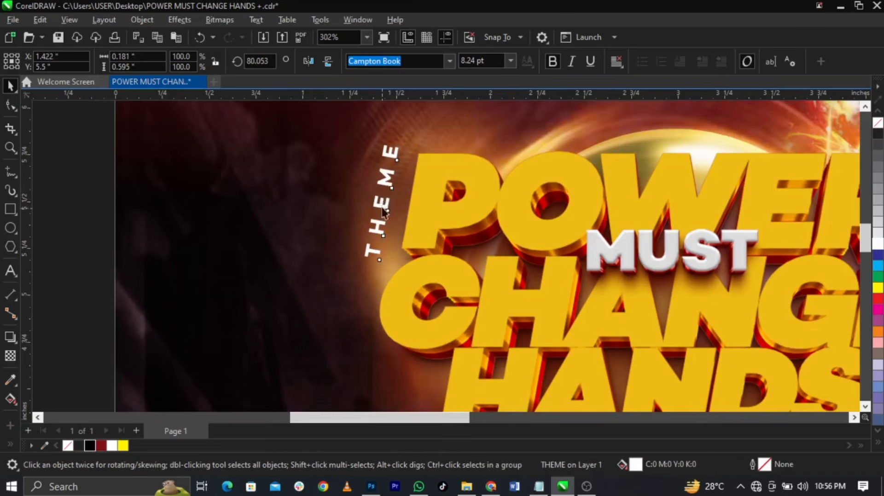
pyautogui.moveTo(382, 204); pyautogui.dragTo(390, 212)
pyautogui.scroll(-5, 389, 212)
pyautogui.click(288, 197)
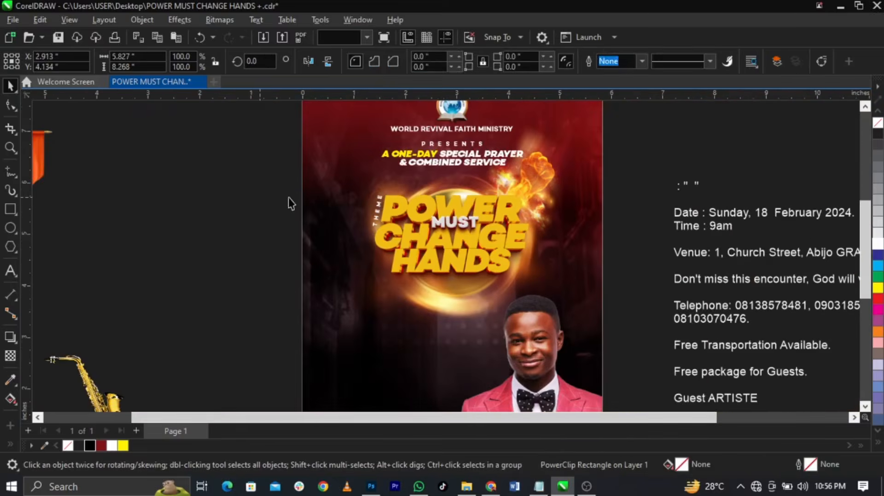
# Place the orange banner on the flyer's left below HANDS and scale it to 33.7%
pyautogui.scroll(-2, 274, 216)
pyautogui.press('z')
pyautogui.moveTo(143, 183); pyautogui.dragTo(543, 384)
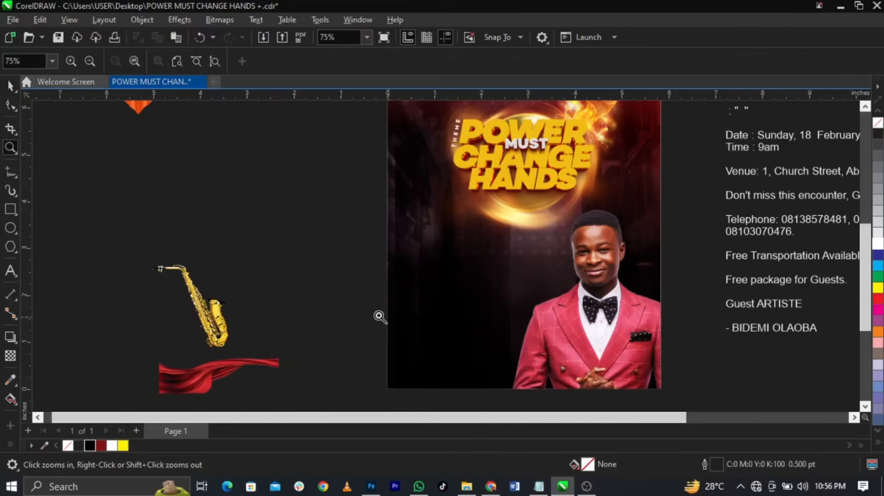
pyautogui.press('space')
pyautogui.scroll(-1, 260, 290)
pyautogui.moveTo(155, 134); pyautogui.dragTo(411, 243)
pyautogui.scroll(2, 433, 260)
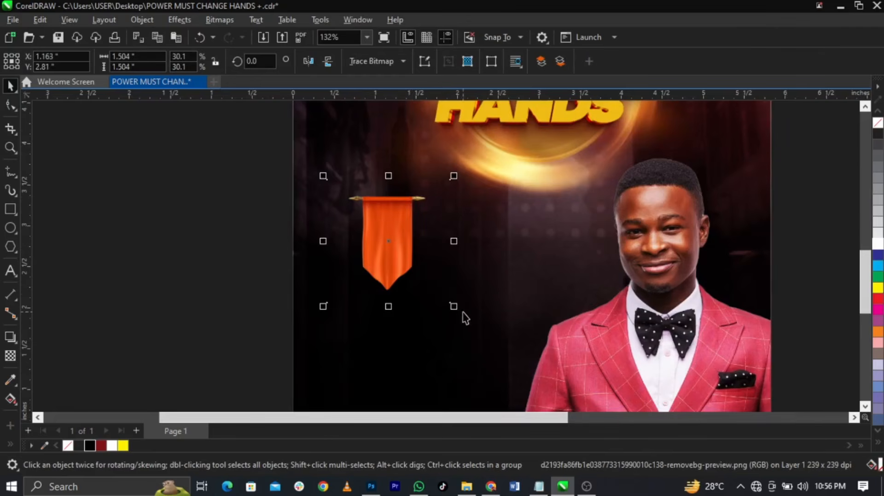
pyautogui.moveTo(456, 308); pyautogui.dragTo(473, 321)
pyautogui.moveTo(392, 259)
pyautogui.mouseDown()
pyautogui.moveTo(382, 254)
pyautogui.moveTo(407, 267)
pyautogui.mouseUp()
pyautogui.scroll(-3, 267, 233)
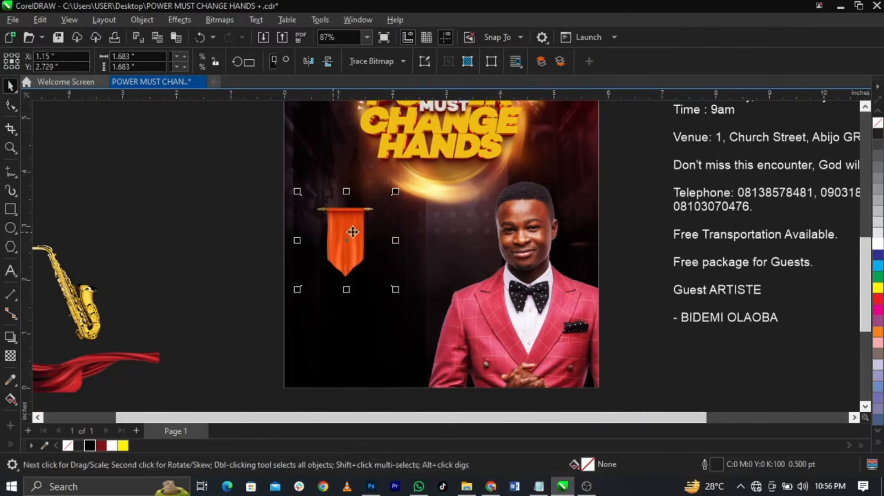
pyautogui.scroll(2, 357, 231)
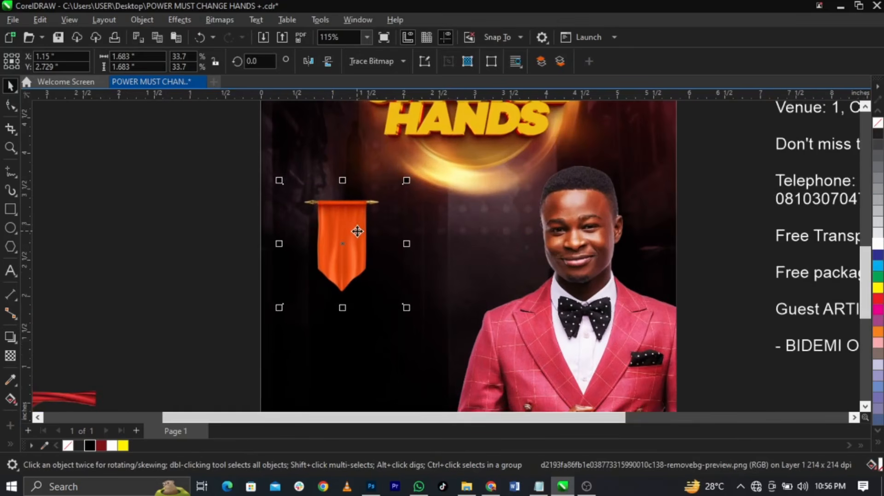
# Cut the Date-through-Venue lines out of the event details into their own text object
pyautogui.click(193, 170)
pyautogui.scroll(-2, 318, 258)
pyautogui.doubleClick(667, 134)
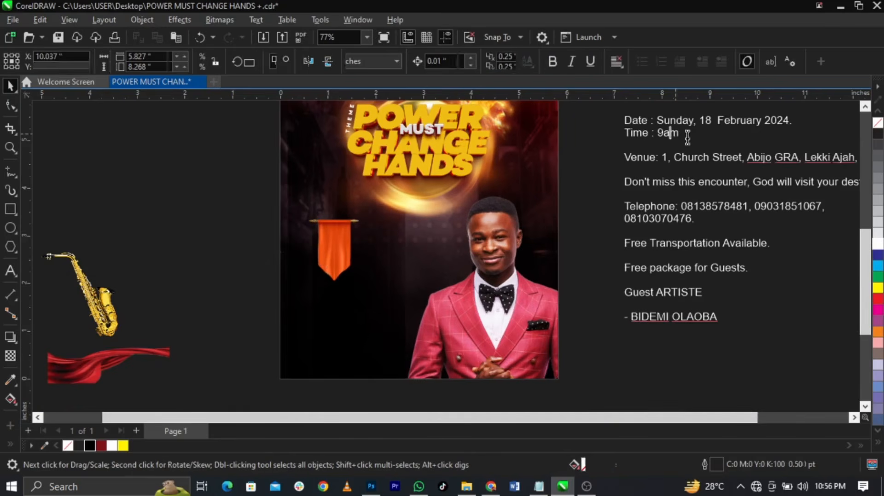
pyautogui.scroll(-1, 654, 183)
pyautogui.scroll(-1, 654, 183)
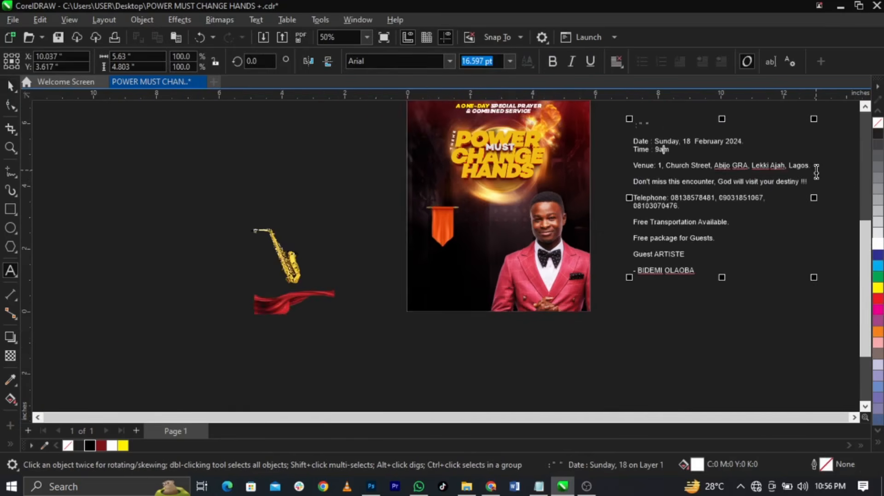
pyautogui.moveTo(810, 165); pyautogui.dragTo(614, 137)
pyautogui.hotkey('ctrl', 'x')
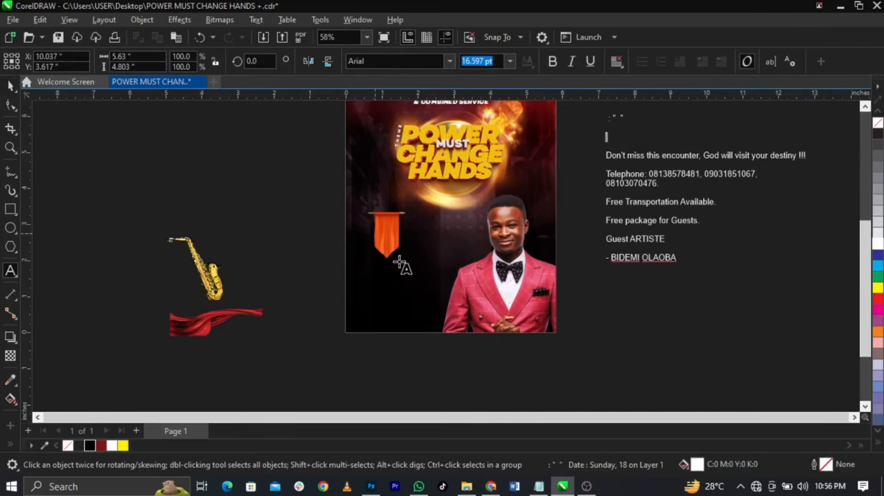
pyautogui.click(410, 264)
pyautogui.hotkey('ctrl', 'v')
pyautogui.hotkey('ctrl', 'space')
pyautogui.scroll(6, 417, 251)
pyautogui.scroll(2, 428, 287)
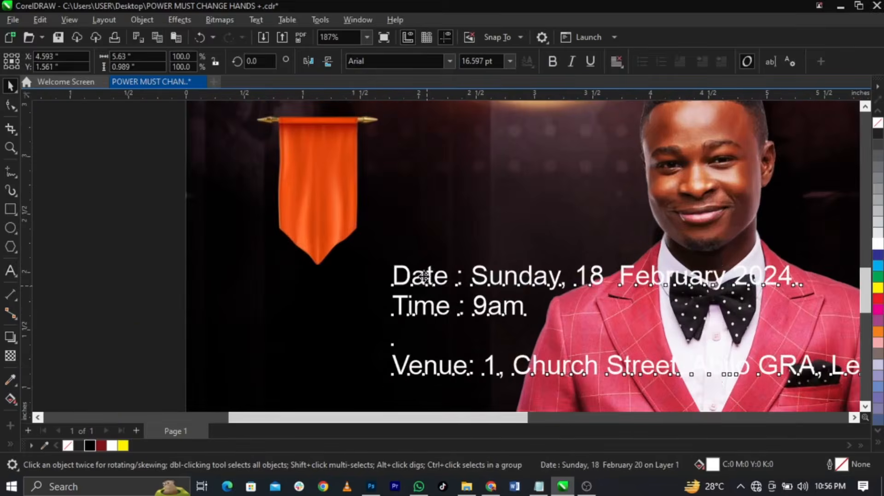
pyautogui.moveTo(428, 287); pyautogui.dragTo(413, 259)
# Remove the date from the Date line and paste it as separate text
pyautogui.doubleClick(413, 259)
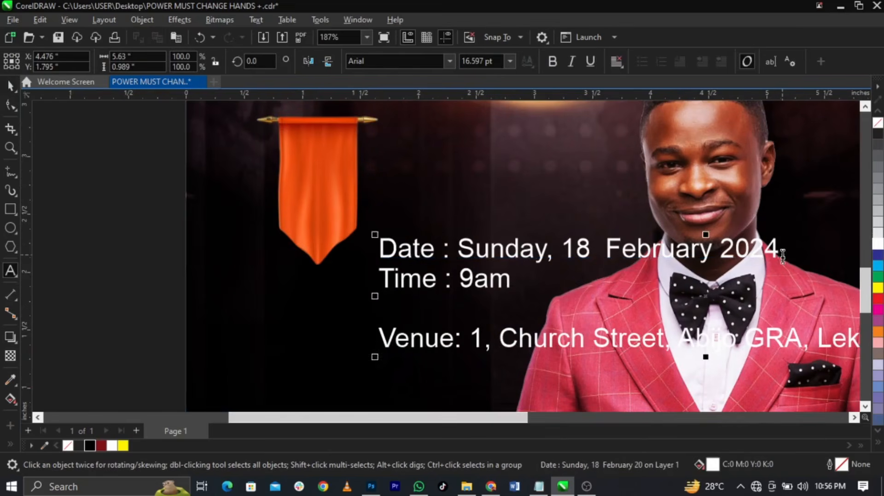
pyautogui.moveTo(778, 251); pyautogui.dragTo(458, 251)
pyautogui.press('BackSpace')
pyautogui.click(311, 184)
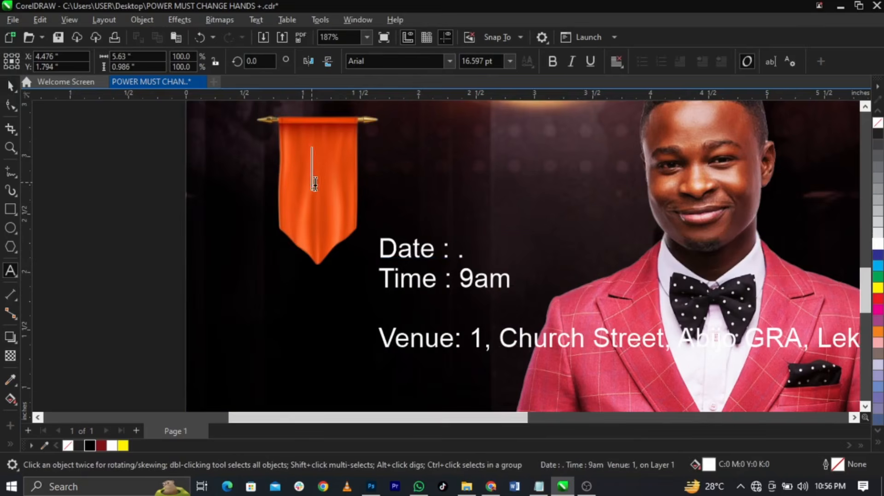
pyautogui.hotkey('ctrl', 'v')
pyautogui.hotkey('ctrl', 'space')
pyautogui.scroll(1, 411, 183)
# Edit the date into stacked lines 18 / Feb / 2024, dropping 'Sunday' and 'ruary'
pyautogui.doubleClick(425, 185)
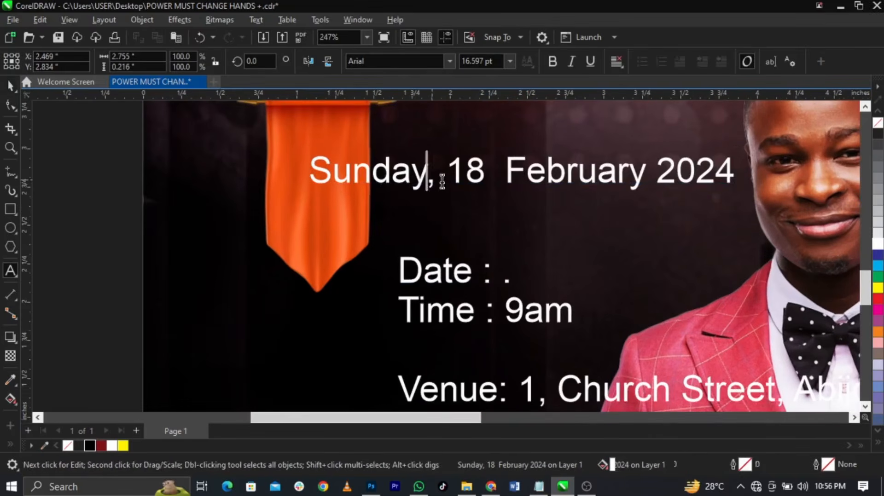
pyautogui.moveTo(446, 184); pyautogui.dragTo(233, 190)
pyautogui.press('Delete')
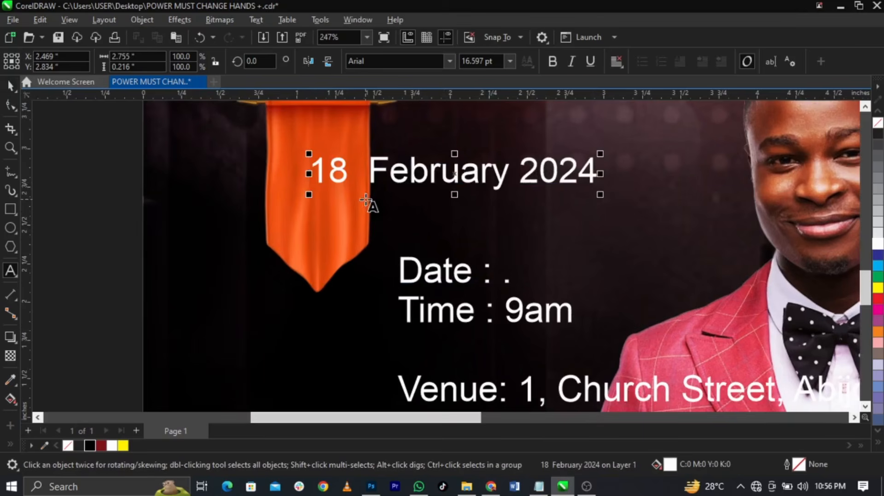
pyautogui.click(372, 179)
pyautogui.press('Return')
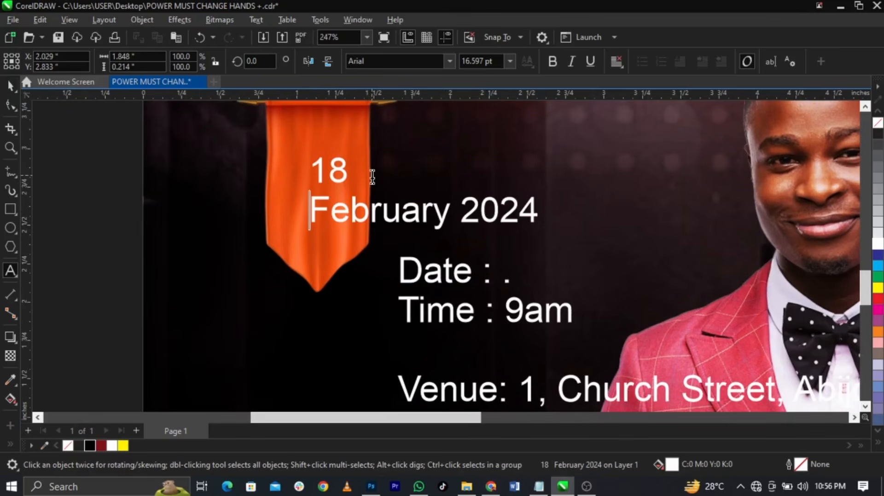
pyautogui.moveTo(364, 215); pyautogui.dragTo(451, 214)
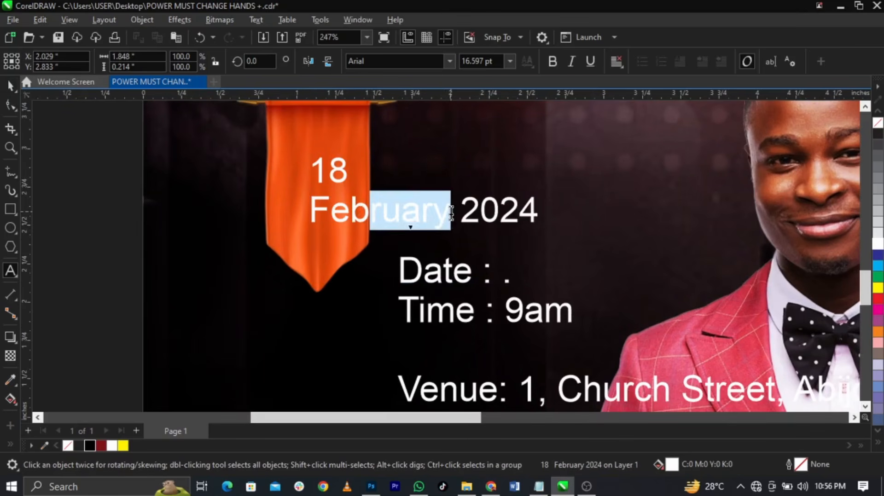
pyautogui.press('Delete')
pyautogui.press('Return')
pyautogui.hotkey('ctrl', 'space')
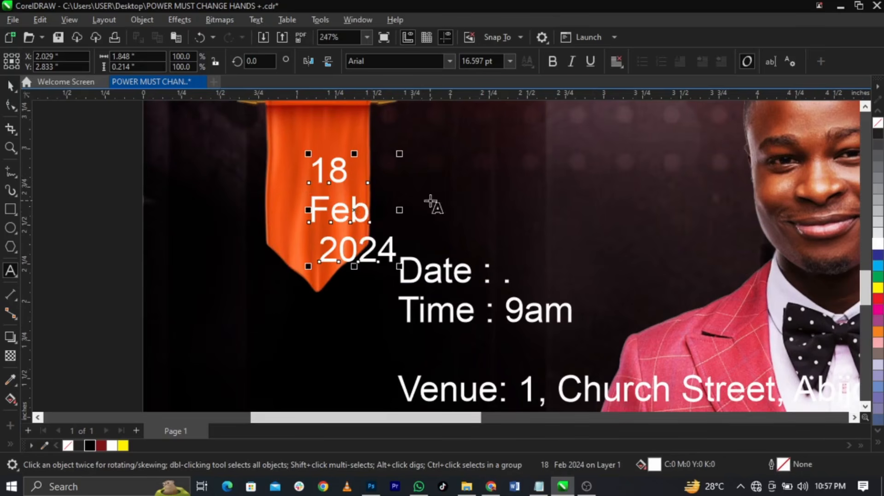
pyautogui.click(449, 61)
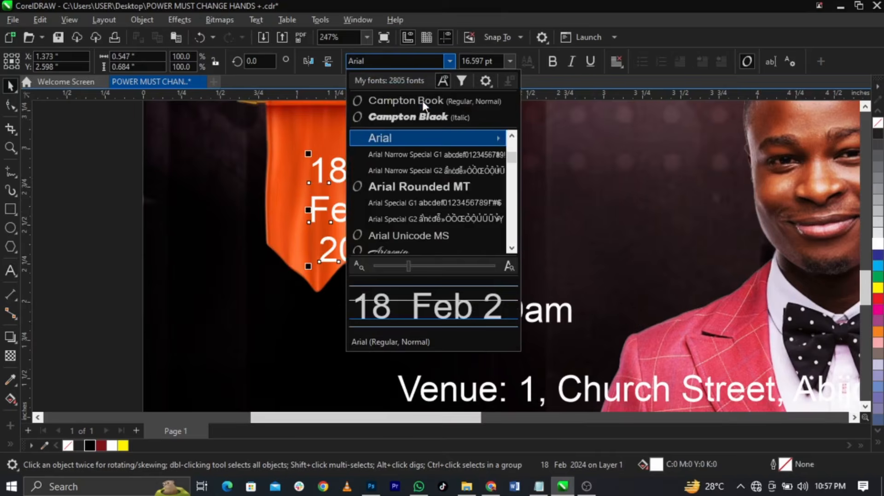
# Set the date to upright Campton Black and break it apart into separate pieces
pyautogui.click(417, 119)
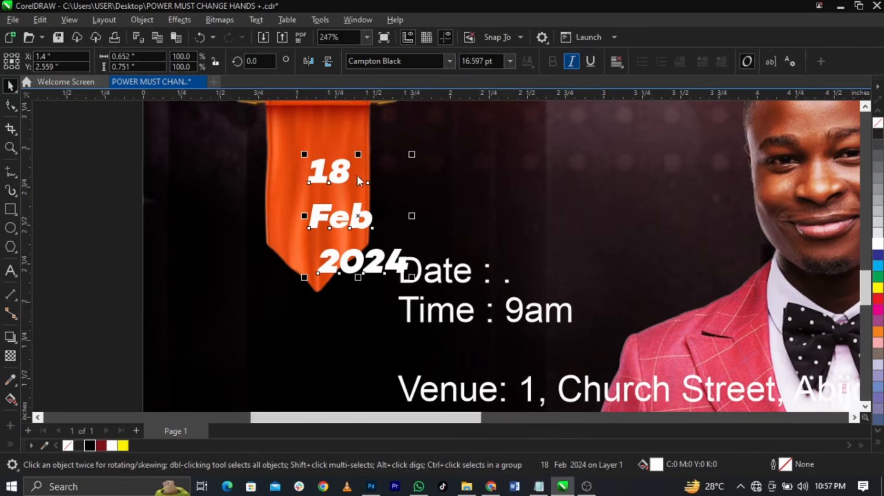
pyautogui.click(571, 62)
pyautogui.moveTo(341, 219); pyautogui.dragTo(212, 219)
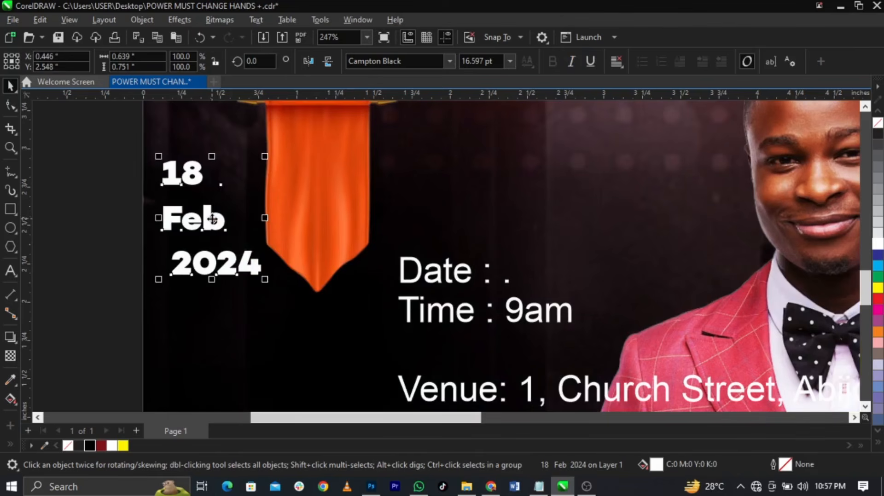
pyautogui.hotkey('ctrl', 'k')
# Centre the 18 on the orange banner and enlarge it
pyautogui.keyDown('shift'); pyautogui.click(344, 177); pyautogui.keyUp('shift')
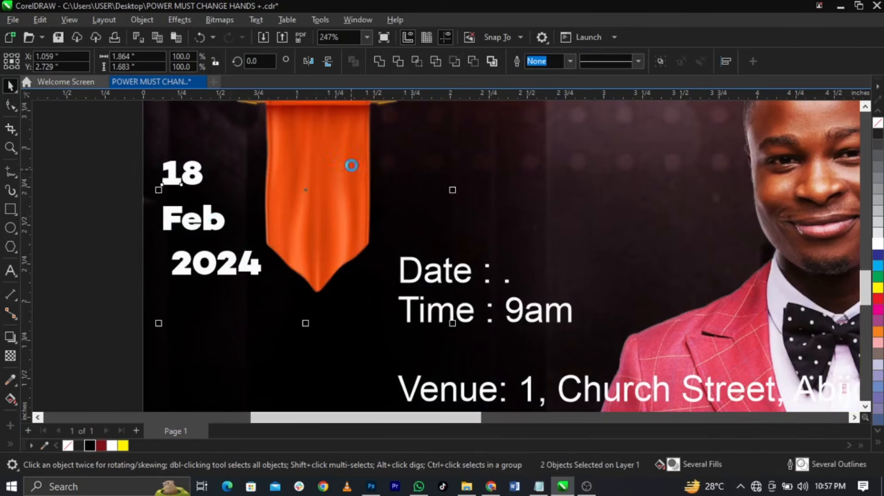
pyautogui.press('c')
pyautogui.click(391, 169)
pyautogui.scroll(1, 325, 181)
pyautogui.click(326, 180)
pyautogui.moveTo(344, 191); pyautogui.dragTo(364, 206)
pyautogui.keyDown('shift'); pyautogui.click(374, 209); pyautogui.keyUp('shift')
pyautogui.click(451, 220)
pyautogui.scroll(-1, 442, 208)
pyautogui.scroll(1, 365, 128)
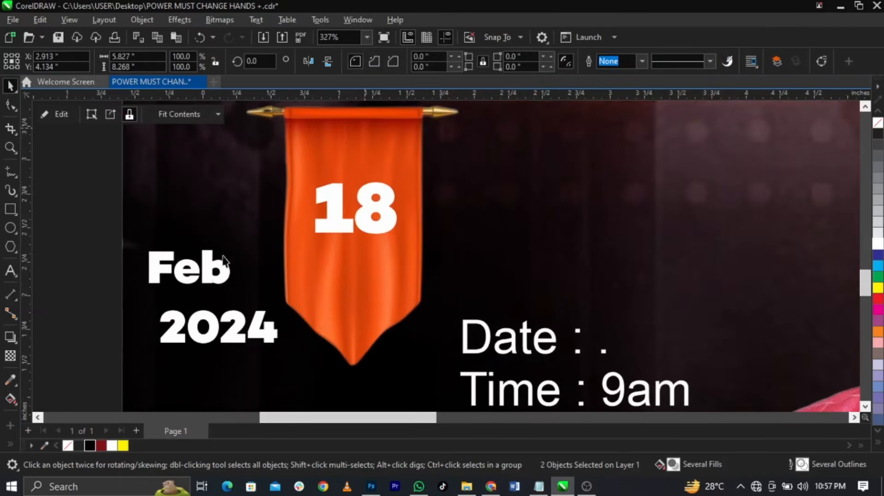
# Change Feb to uppercase FEB and place it above 18 on the ribbon
pyautogui.doubleClick(213, 268)
pyautogui.hotkey('ctrl', 'a')
pyautogui.hotkey('shift', 'F3')
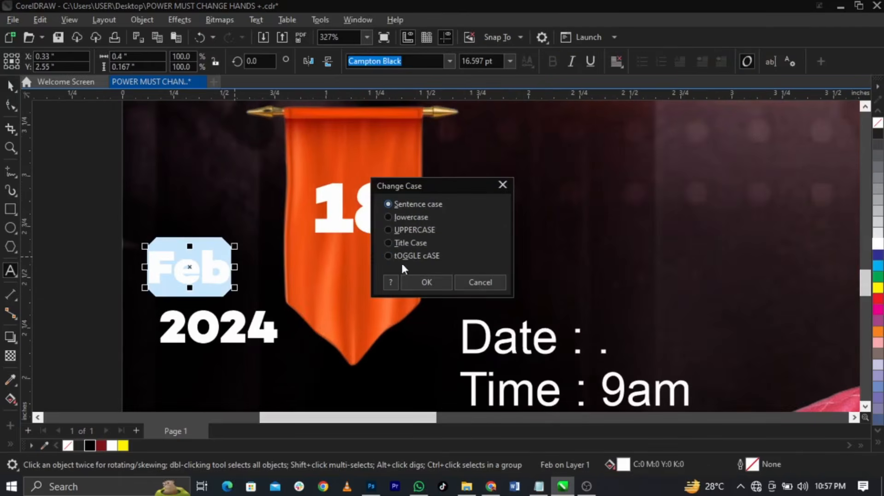
pyautogui.click(427, 282)
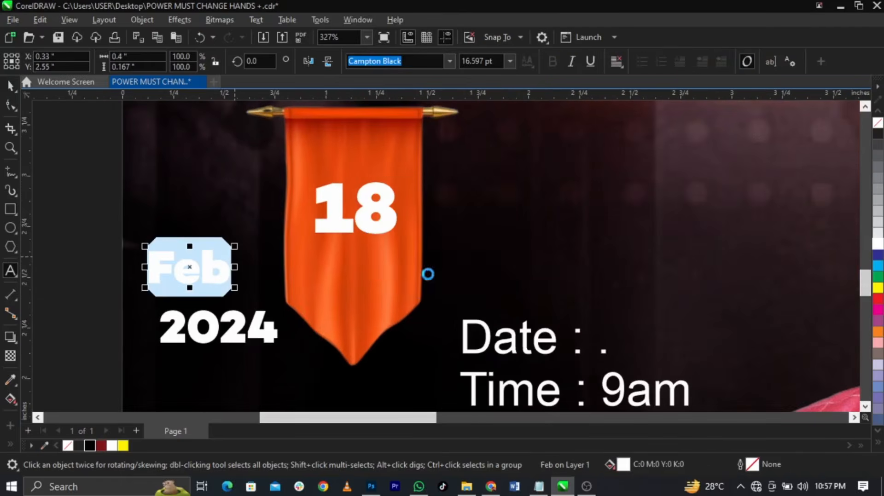
pyautogui.hotkey('ctrl', 'space')
pyautogui.moveTo(208, 275); pyautogui.dragTo(374, 165)
pyautogui.keyDown('shift'); pyautogui.click(380, 207); pyautogui.keyUp('shift')
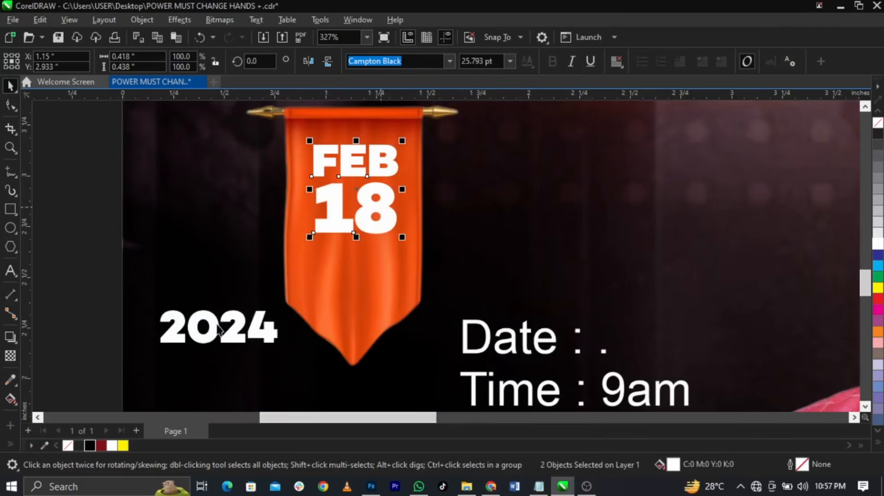
# Move 2024 under 18 and make it smaller in Campton Book
pyautogui.moveTo(238, 340); pyautogui.dragTo(373, 266)
pyautogui.click(450, 61)
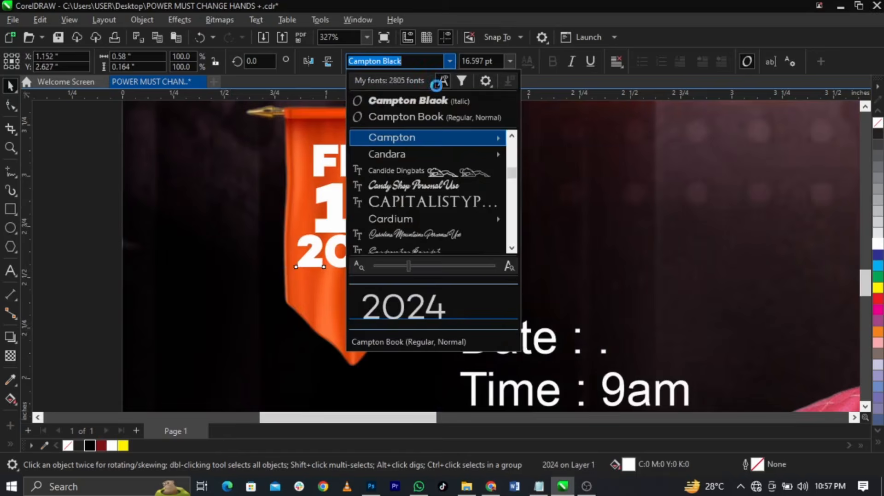
pyautogui.click(405, 116)
pyautogui.scroll(1, 412, 202)
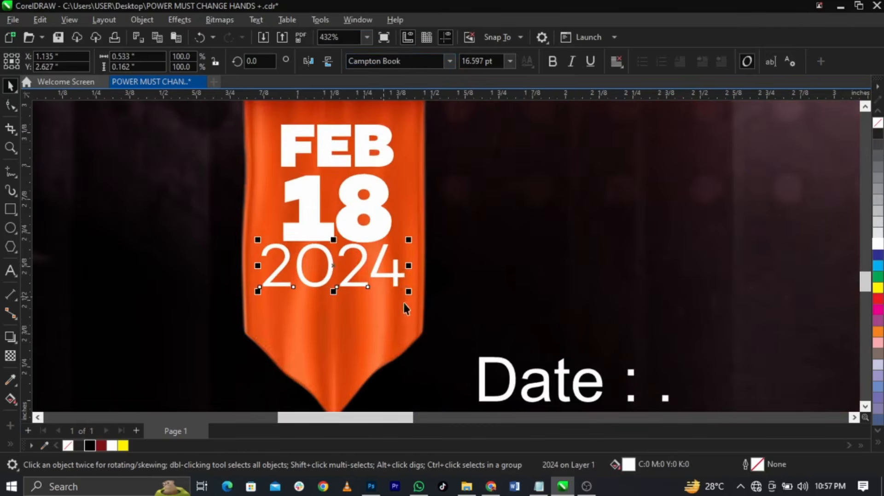
pyautogui.moveTo(411, 295); pyautogui.dragTo(380, 283)
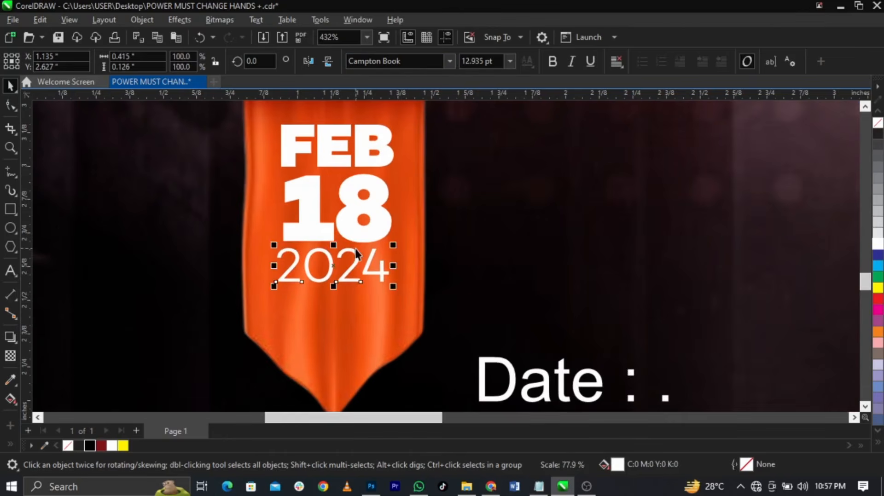
# Scale FEB, 18 and 2024 down together and position the block on the ribbon
pyautogui.scroll(2, 364, 236)
pyautogui.keyDown('shift'); pyautogui.click(371, 235); pyautogui.keyUp('shift')
pyautogui.scroll(-2, 386, 157)
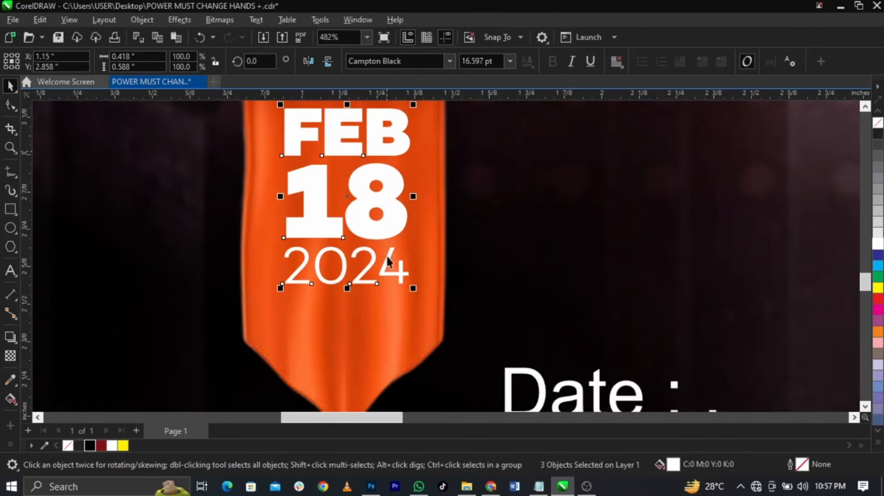
pyautogui.moveTo(412, 294); pyautogui.dragTo(400, 290)
pyautogui.scroll(-2, 387, 182)
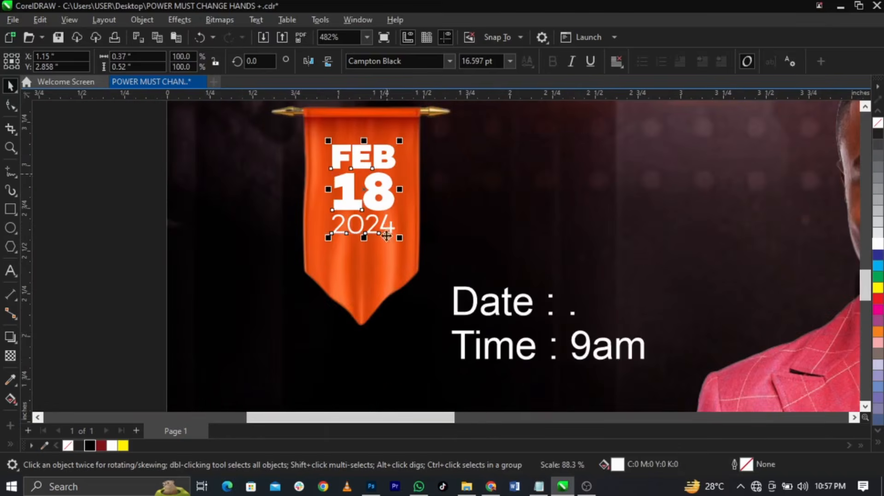
pyautogui.scroll(4, 360, 125)
pyautogui.moveTo(369, 193); pyautogui.dragTo(372, 175)
pyautogui.scroll(4, 402, 295)
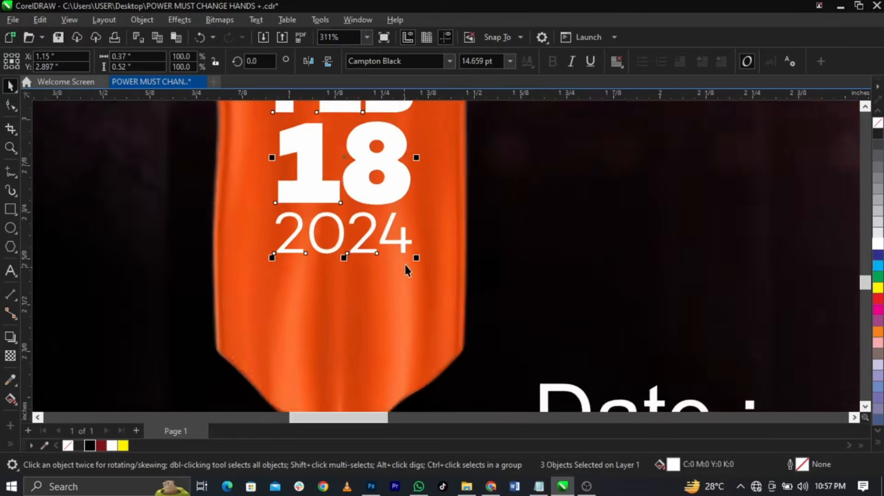
# Draw a thin rectangle under 2024, fill it yellow and remove its outline
pyautogui.click(9, 211)
pyautogui.moveTo(208, 272); pyautogui.dragTo(408, 276)
pyautogui.press('space')
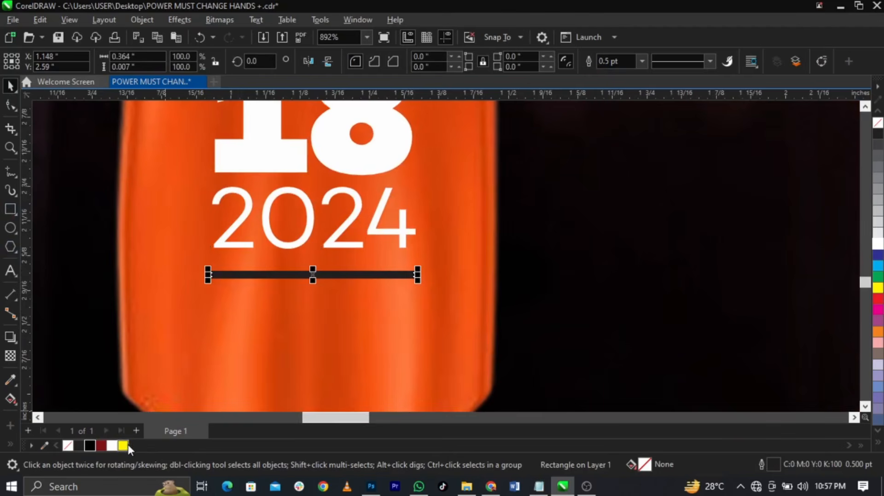
pyautogui.click(123, 446)
pyautogui.scroll(2, 294, 275)
pyautogui.click(305, 277)
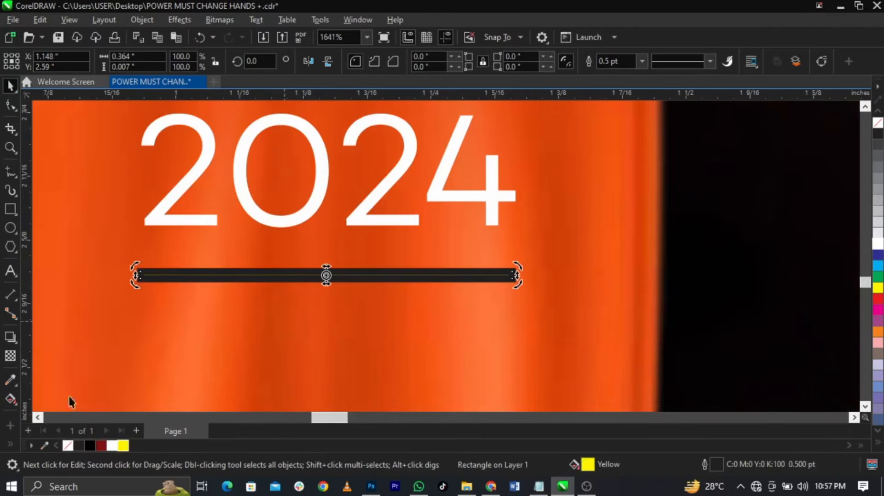
pyautogui.rightClick(67, 446)
pyautogui.scroll(-2, 300, 293)
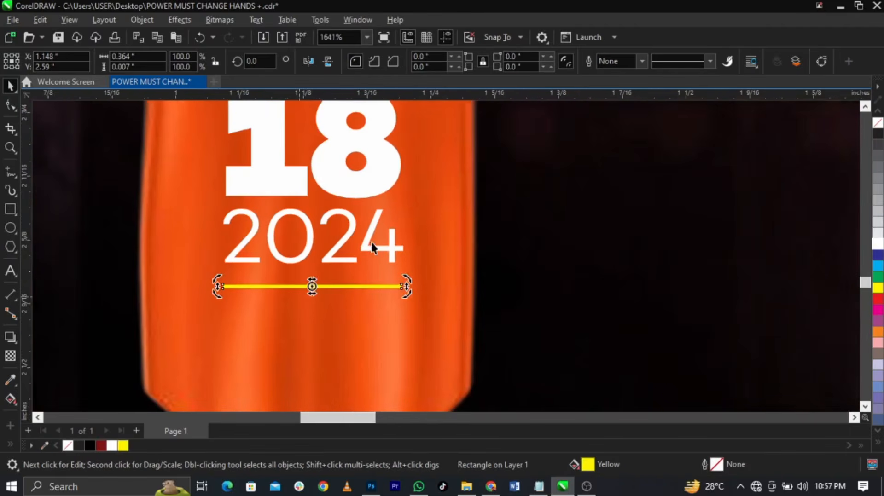
pyautogui.keyDown('shift'); pyautogui.click(373, 246); pyautogui.keyUp('shift')
pyautogui.scroll(-3, 372, 264)
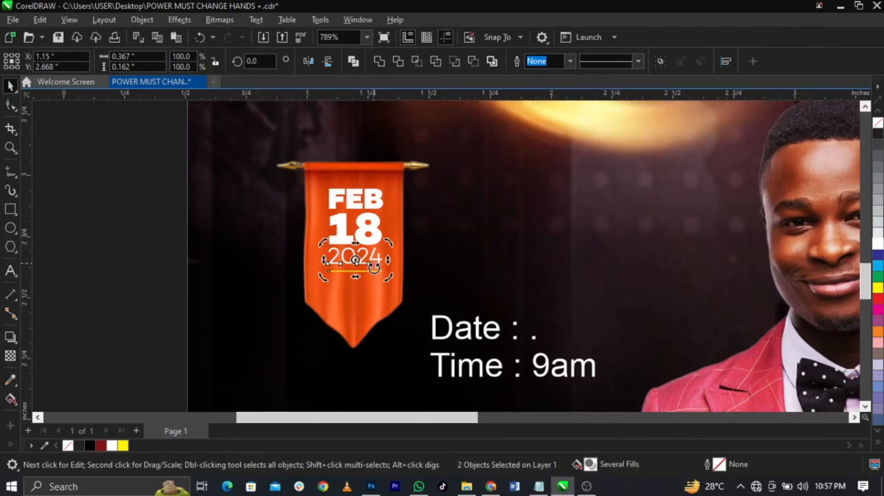
pyautogui.click(458, 340)
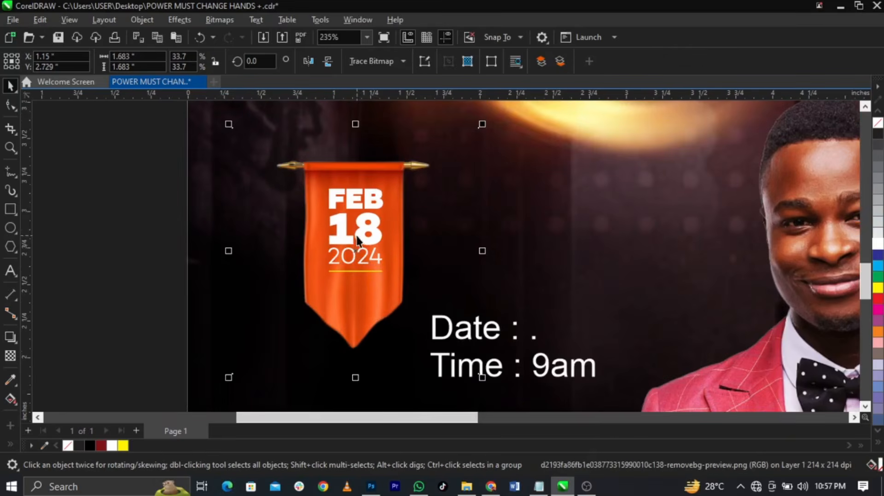
# Copy the 18 below 2024, retype it as 9AM and shrink it under the yellow line
pyautogui.moveTo(358, 240); pyautogui.dragTo(364, 305)
pyautogui.doubleClick(364, 304)
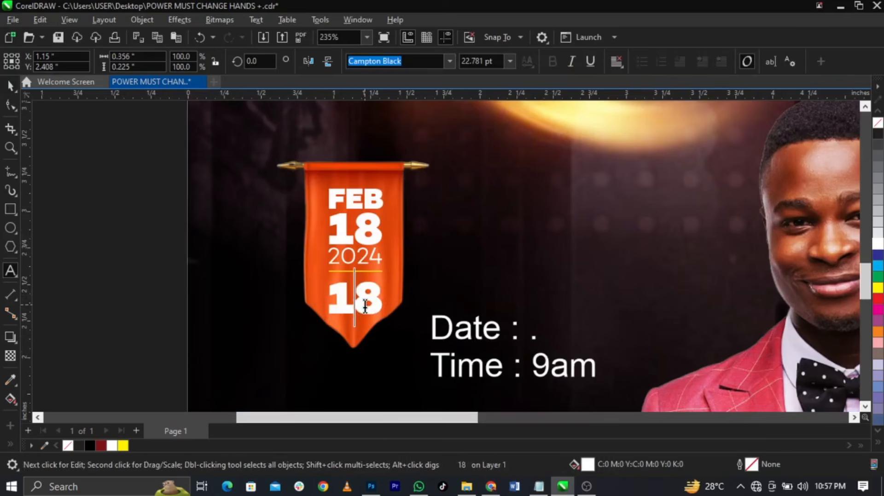
pyautogui.doubleClick(365, 305)
pyautogui.write('9AM')
pyautogui.hotkey('ctrl', 'space')
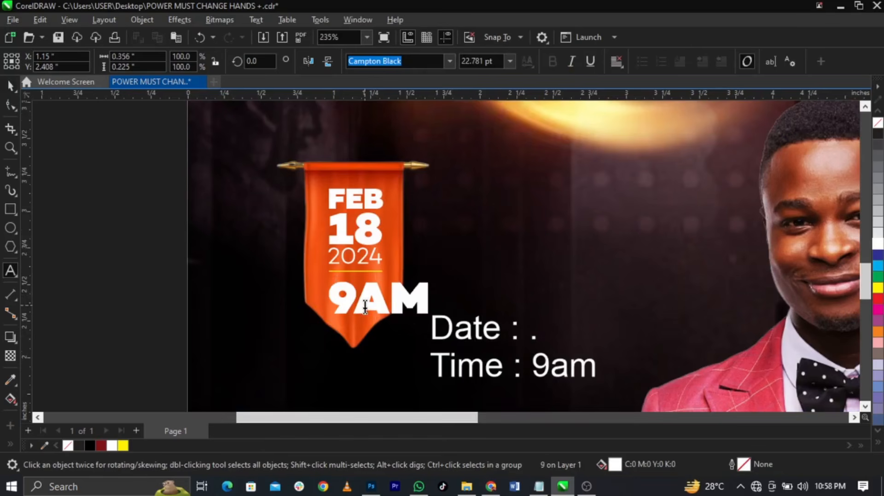
pyautogui.moveTo(432, 317); pyautogui.dragTo(647, 401)
pyautogui.keyDown('shift'); pyautogui.click(372, 244); pyautogui.keyUp('shift')
# Delete the Date and Time lines from the venue paragraph text, keeping the venue line
pyautogui.click(490, 331)
pyautogui.press('Delete')
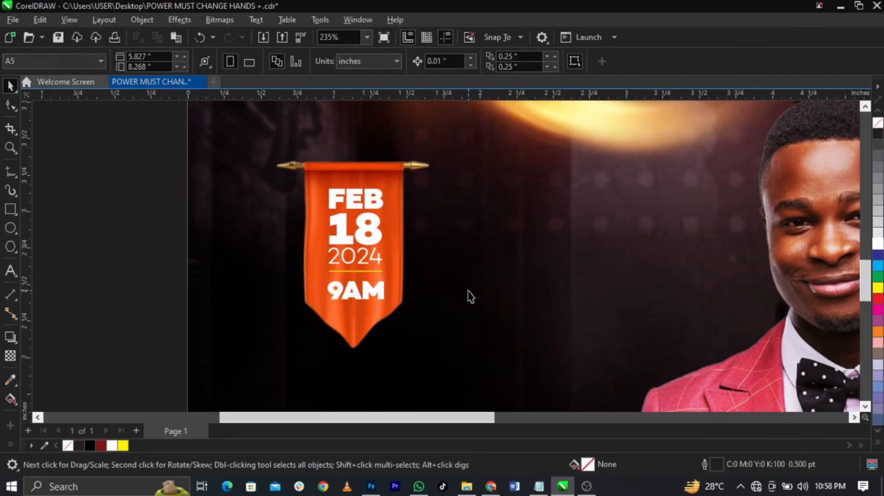
pyautogui.scroll(-4, 468, 297)
pyautogui.scroll(2, 483, 352)
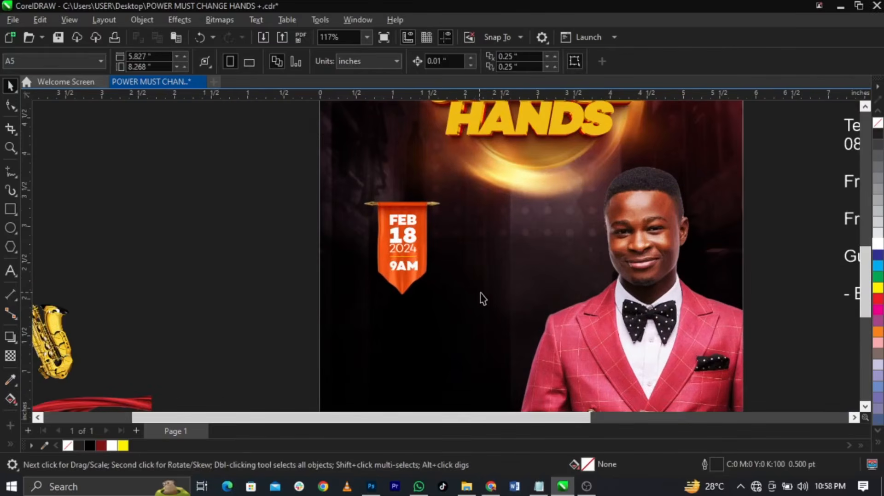
pyautogui.hotkey('ctrl', 'z')
pyautogui.doubleClick(466, 308)
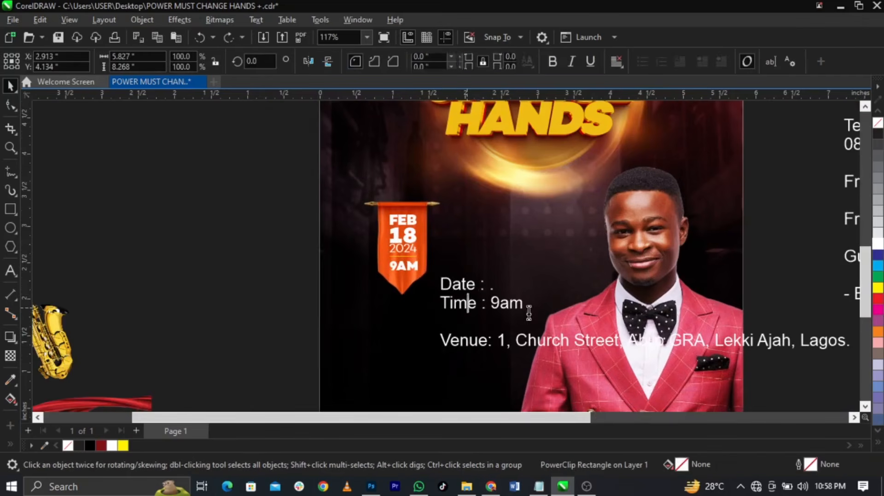
pyautogui.moveTo(530, 313); pyautogui.dragTo(397, 279)
pyautogui.press('Delete')
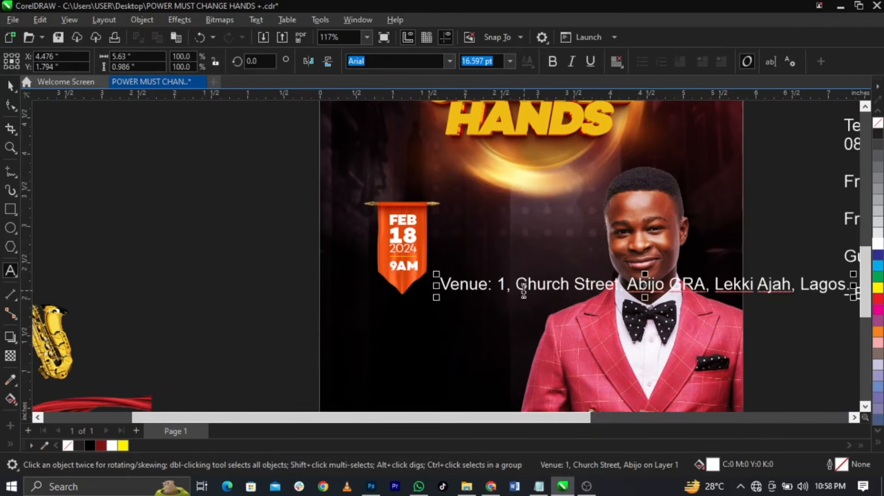
# Break the venue details onto three lines, starting new lines at the address and at Abijo
pyautogui.click(516, 285)
pyautogui.click(501, 282)
pyautogui.press('Return')
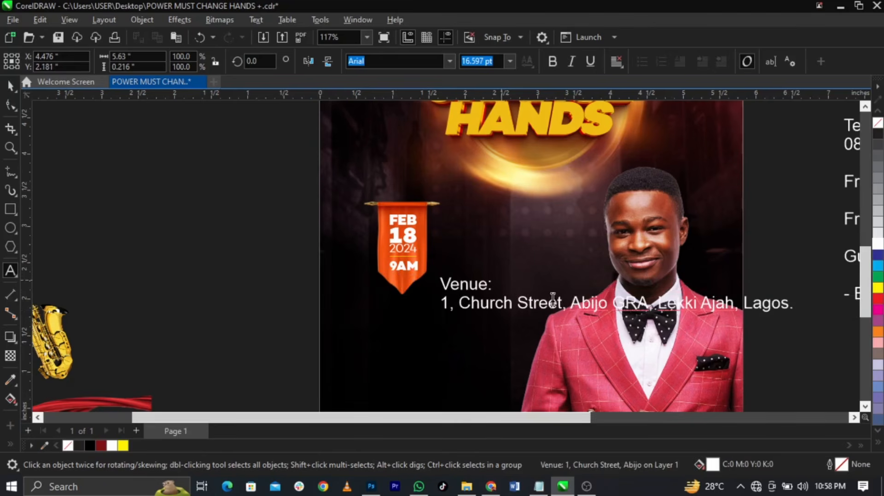
pyautogui.click(571, 304)
pyautogui.press('Return')
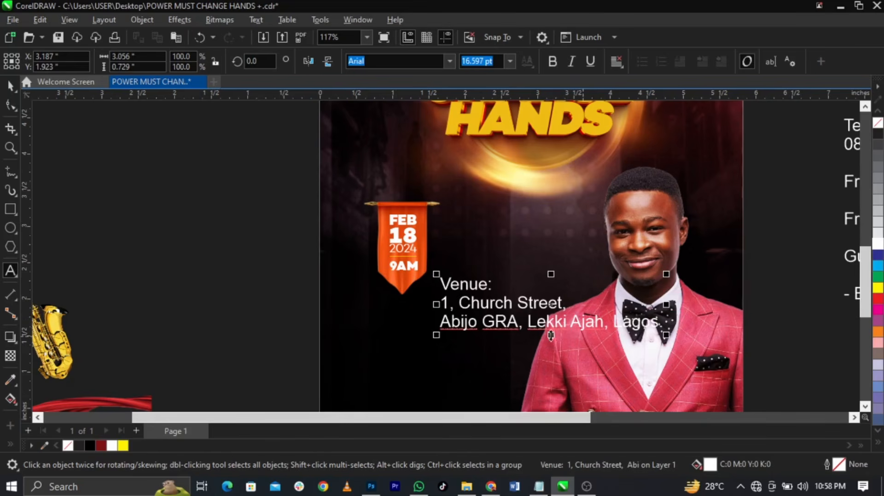
# Start a new venue line at 'Lekki' and move the four-line block up beside the FEB 18 ribbon
pyautogui.click(528, 322)
pyautogui.press('Return')
pyautogui.hotkey('ctrl', 'space')
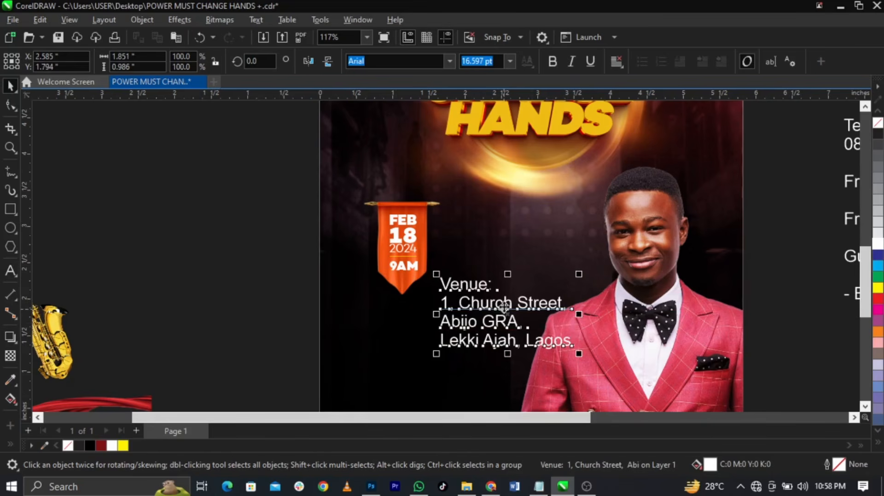
pyautogui.moveTo(504, 305); pyautogui.dragTo(514, 244)
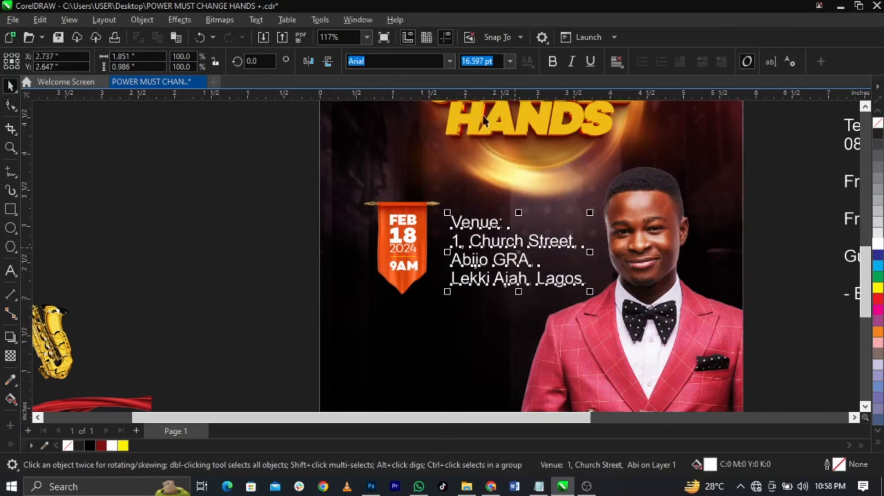
pyautogui.click(450, 63)
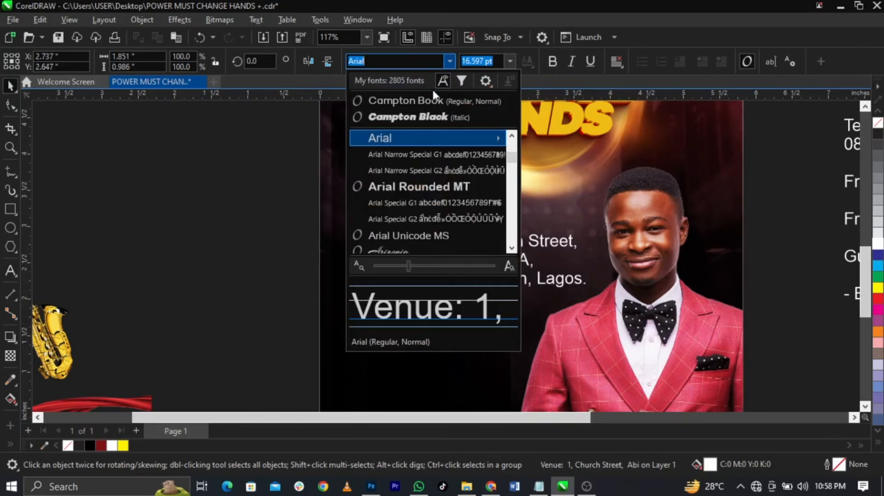
# Set the venue text in bold Campton Book, shrink it, and tighten its line spacing
pyautogui.click(432, 94)
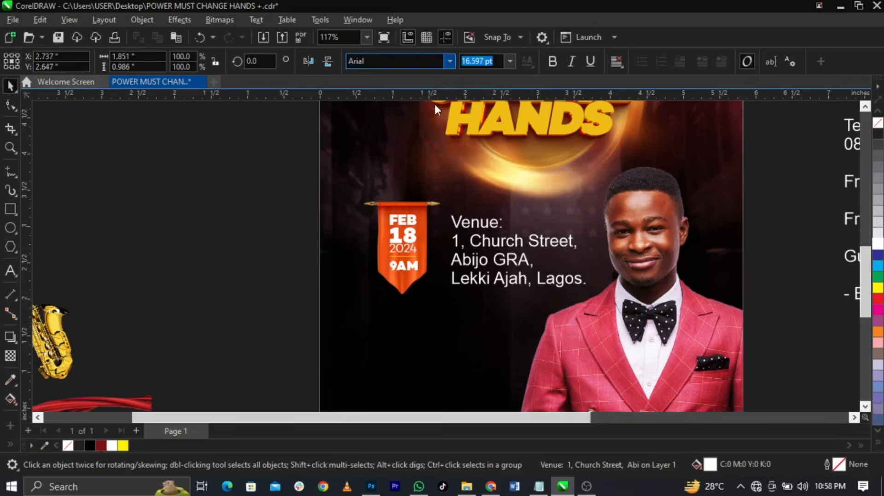
pyautogui.click(553, 60)
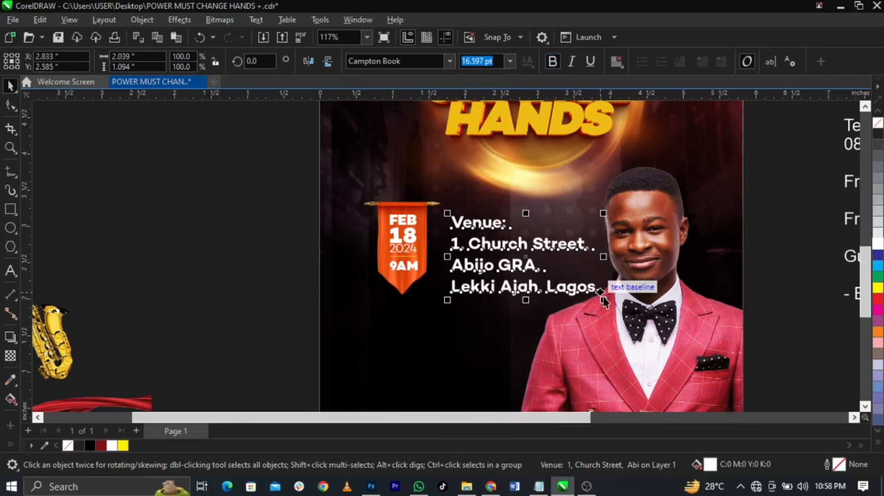
pyautogui.moveTo(601, 296); pyautogui.dragTo(545, 312)
pyautogui.scroll(2, 487, 236)
pyautogui.moveTo(487, 236); pyautogui.dragTo(472, 241)
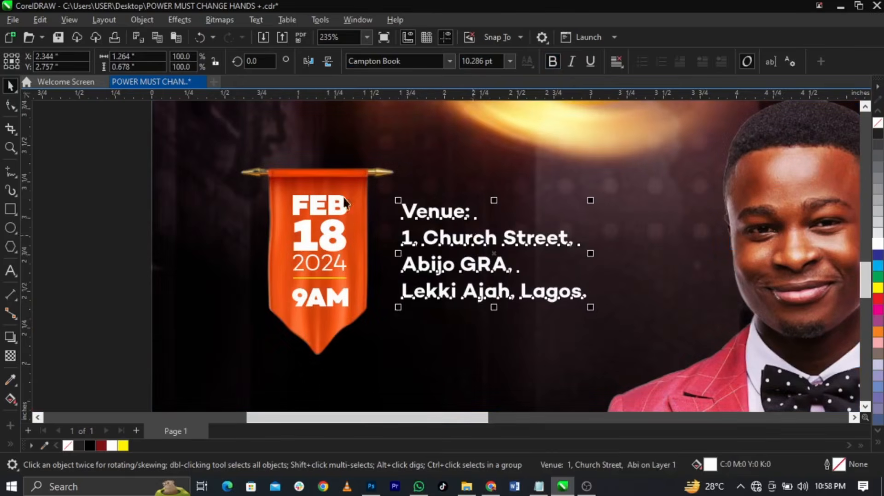
pyautogui.click(10, 107)
pyautogui.moveTo(397, 308)
pyautogui.mouseDown()
pyautogui.moveTo(396, 291)
pyautogui.moveTo(396, 302)
pyautogui.mouseUp()
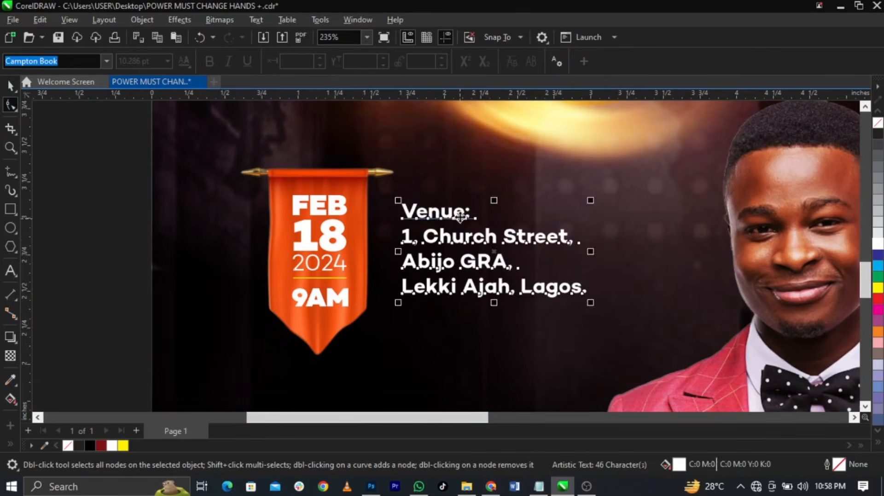
# Colour the word 'Venue:' yellow
pyautogui.doubleClick(479, 217)
pyautogui.moveTo(479, 217); pyautogui.dragTo(338, 213)
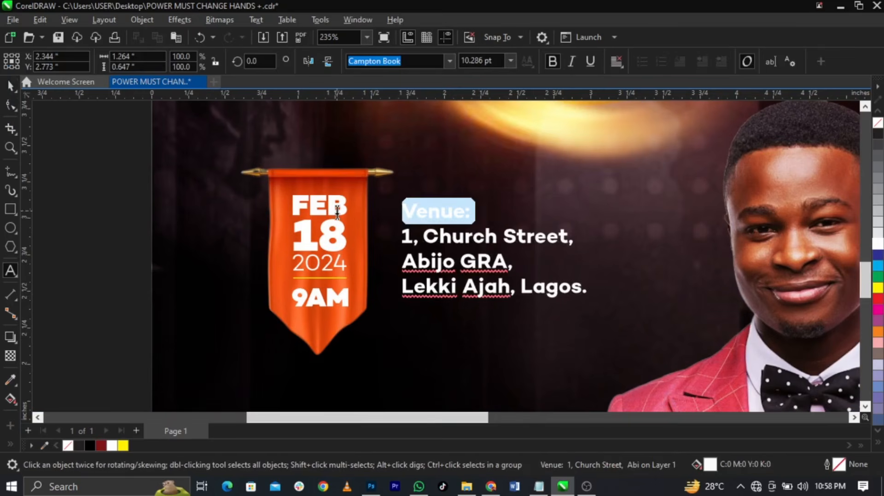
pyautogui.click(878, 289)
pyautogui.hotkey('ctrl', 'space')
# Reposition and slightly shrink the venue block, then place the short white line beneath it
pyautogui.moveTo(491, 238); pyautogui.dragTo(489, 228)
pyautogui.moveTo(586, 295); pyautogui.dragTo(577, 296)
pyautogui.scroll(2, 506, 363)
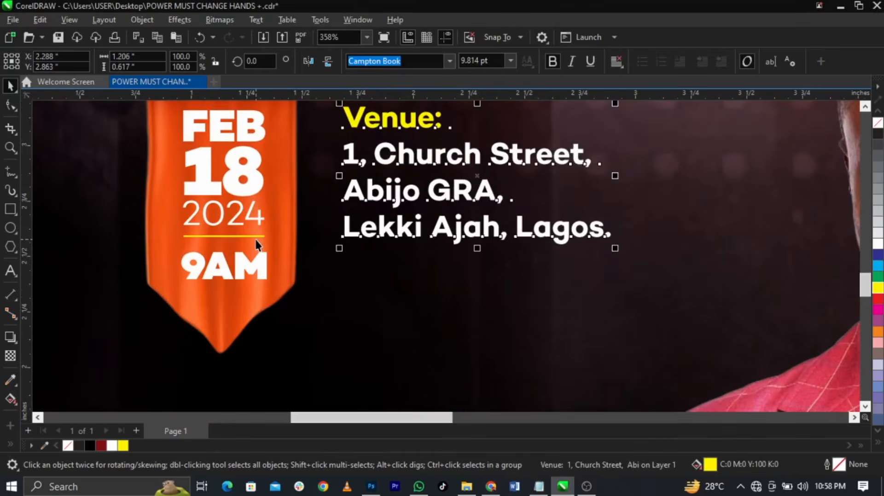
pyautogui.moveTo(255, 236); pyautogui.dragTo(420, 267)
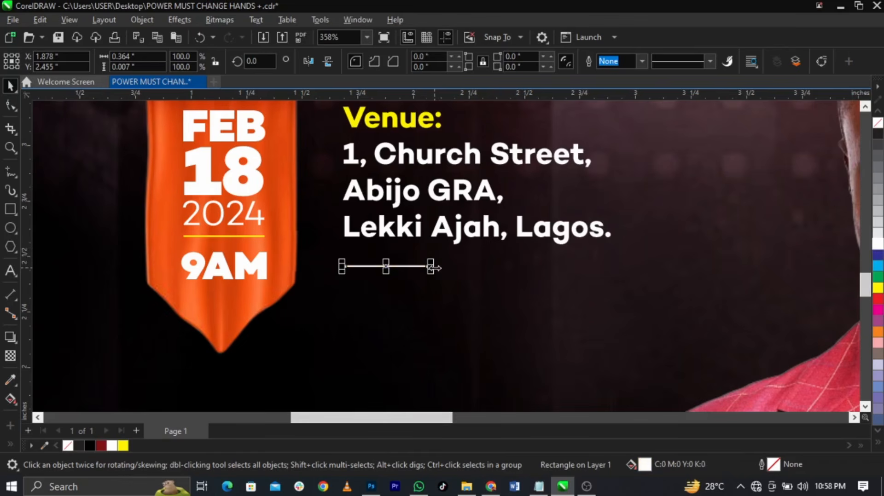
# Lengthen the white divider and add a 'Ministering:' text copy below it
pyautogui.moveTo(431, 267); pyautogui.dragTo(546, 278)
pyautogui.moveTo(543, 231); pyautogui.dragTo(548, 327)
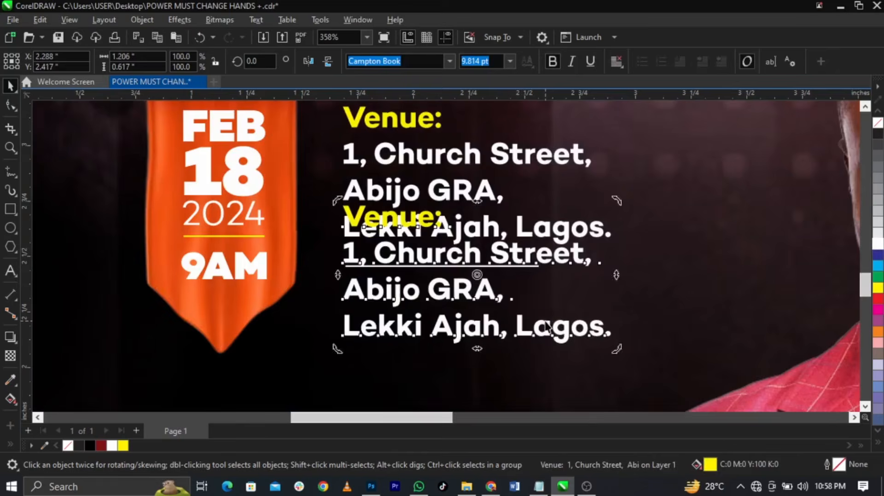
pyautogui.doubleClick(546, 326)
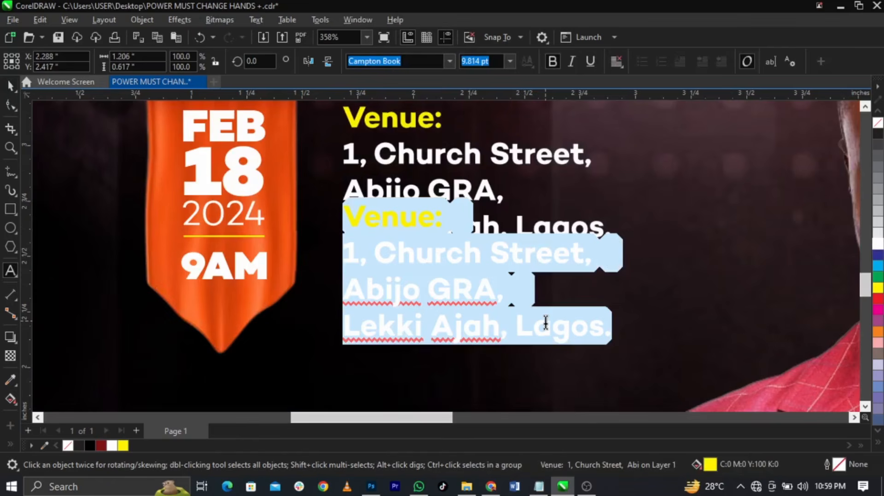
pyautogui.write('Minis')
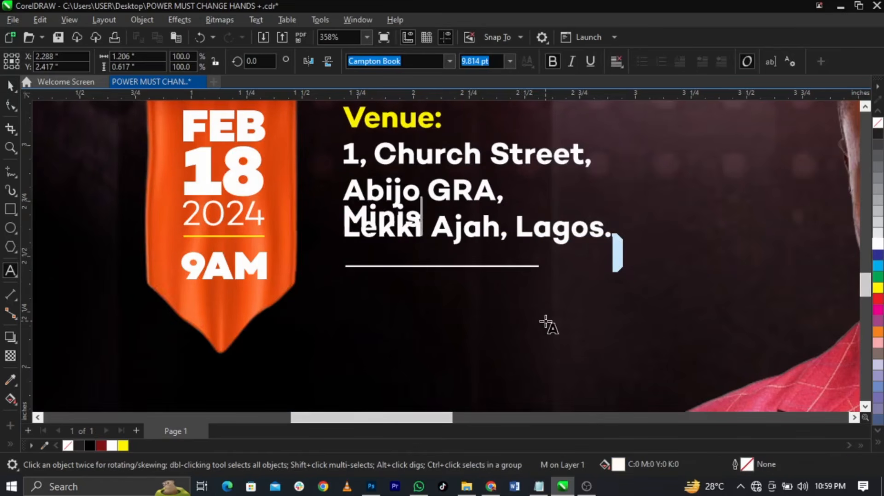
pyautogui.write('tering:')
pyautogui.press('Escape')
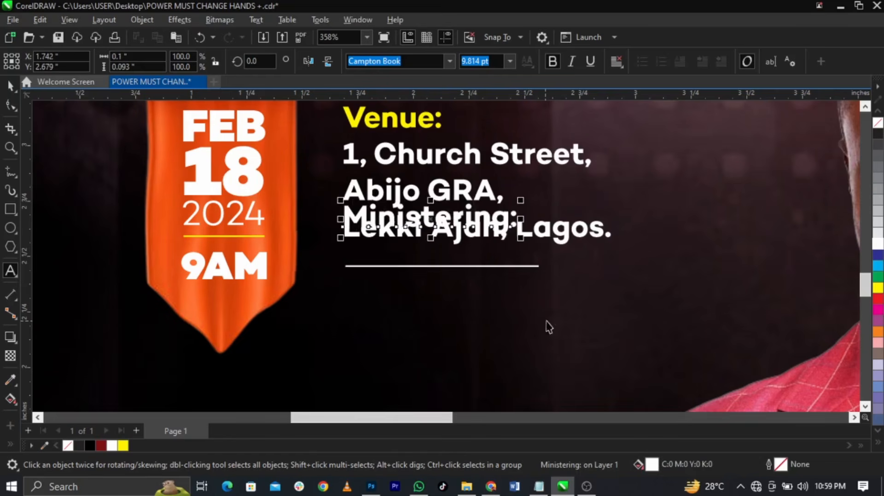
pyautogui.hotkey('ctrl', 'space')
pyautogui.moveTo(471, 221); pyautogui.dragTo(490, 335)
# Add a copy beneath reading 'Anointed Ministers of God'
pyautogui.rightClick(490, 335)
pyautogui.doubleClick(489, 337)
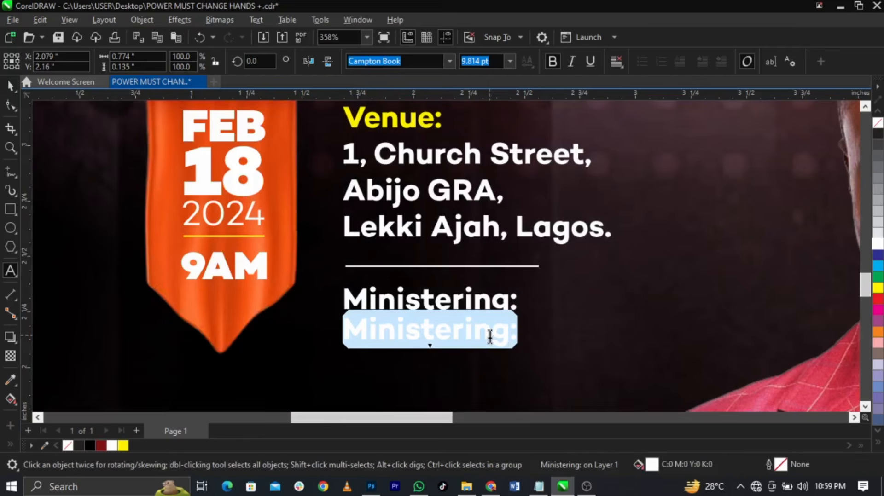
pyautogui.write('An')
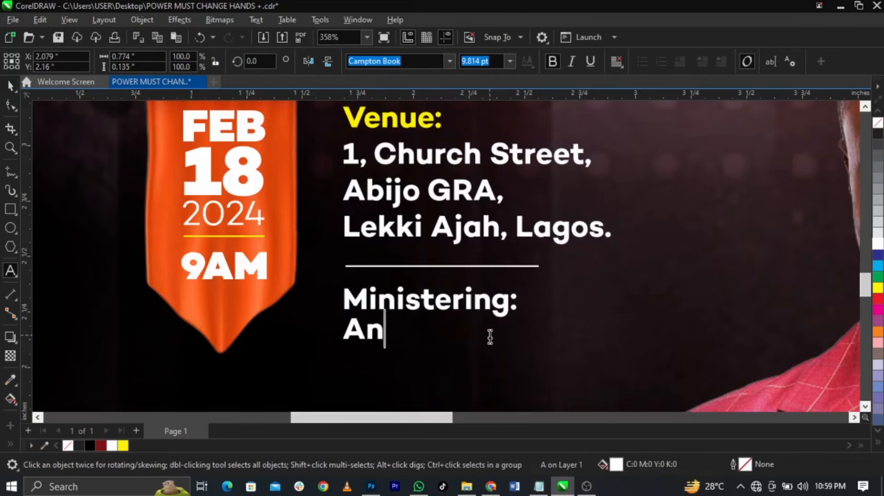
pyautogui.write('ointed')
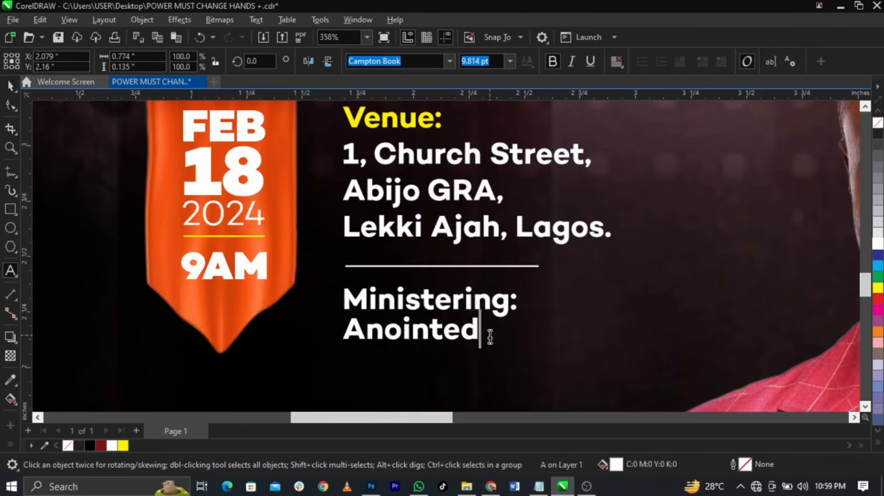
pyautogui.write(' Ministe')
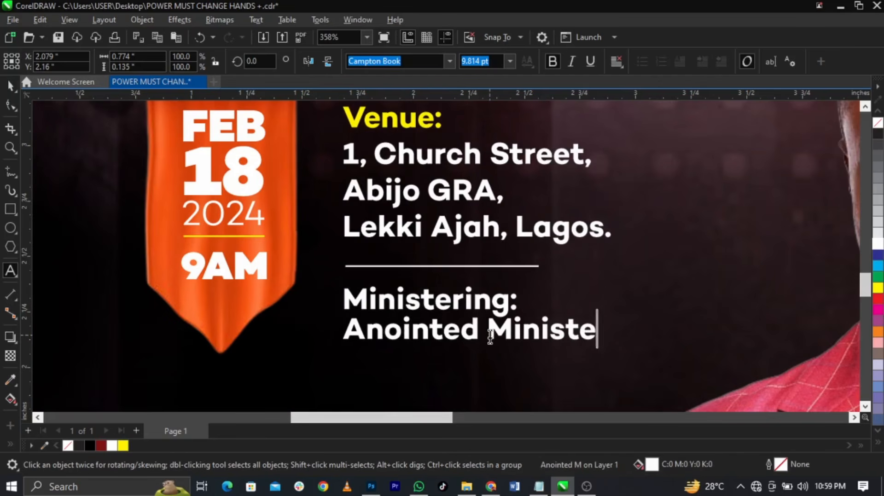
pyautogui.write('rs of God')
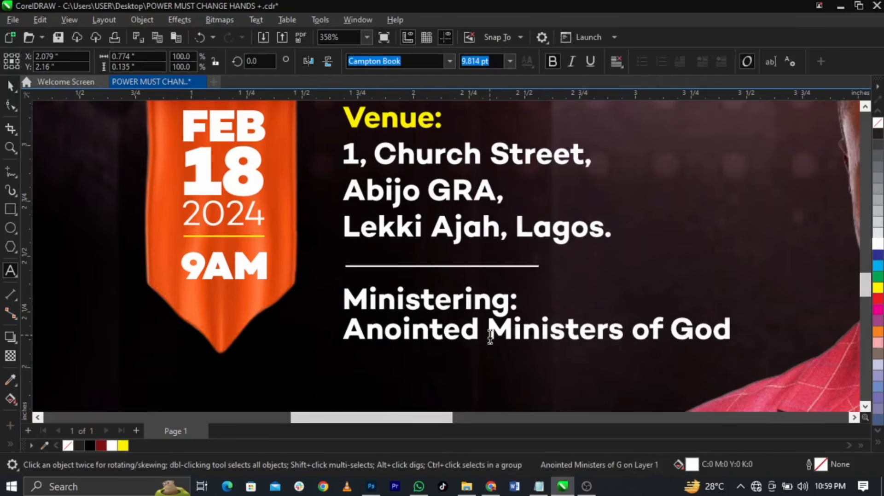
pyautogui.hotkey('ctrl', 'space')
# Colour 'Ministering:' yellow and nudge it up, then select both lines
pyautogui.click(493, 302)
pyautogui.click(122, 446)
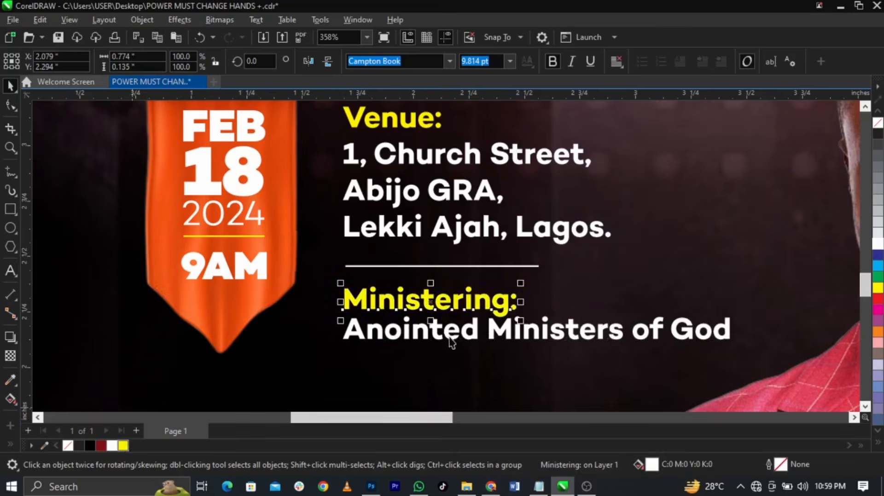
pyautogui.scroll(2, 504, 311)
pyautogui.moveTo(510, 304); pyautogui.dragTo(510, 290)
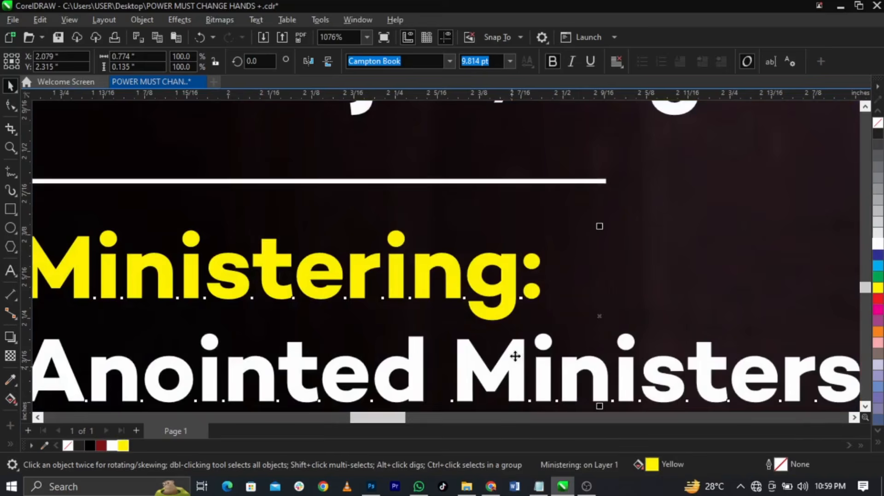
pyautogui.keyDown('shift'); pyautogui.click(512, 360); pyautogui.keyUp('shift')
pyautogui.scroll(-2, 449, 327)
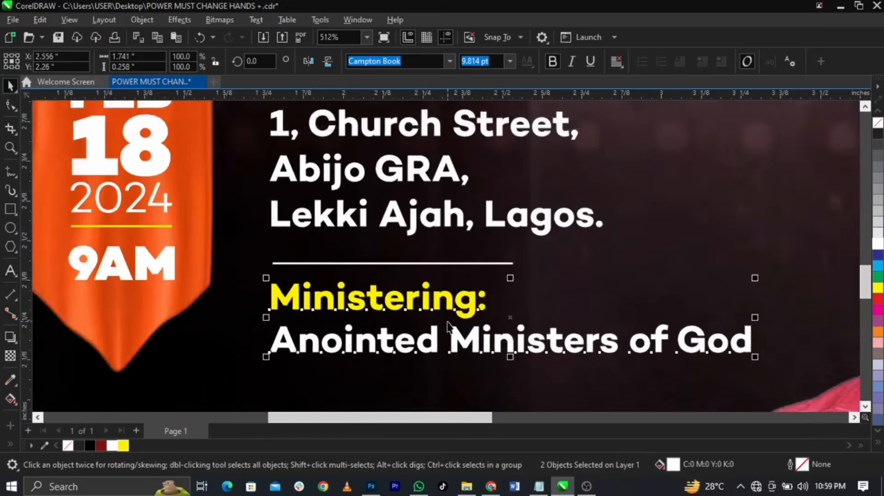
pyautogui.scroll(-3, 448, 326)
# Shift the date ribbon and venue text together slightly up and left
pyautogui.click(180, 267)
pyautogui.scroll(-2, 248, 250)
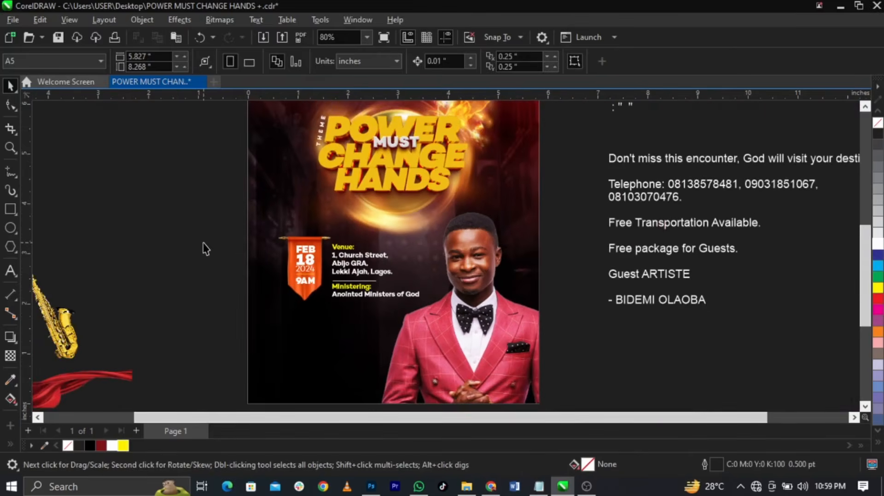
pyautogui.scroll(-1, 206, 249)
pyautogui.moveTo(252, 232); pyautogui.dragTo(419, 315)
pyautogui.scroll(2, 244, 222)
pyautogui.moveTo(329, 276); pyautogui.dragTo(325, 272)
pyautogui.click(239, 267)
pyautogui.scroll(-2, 309, 233)
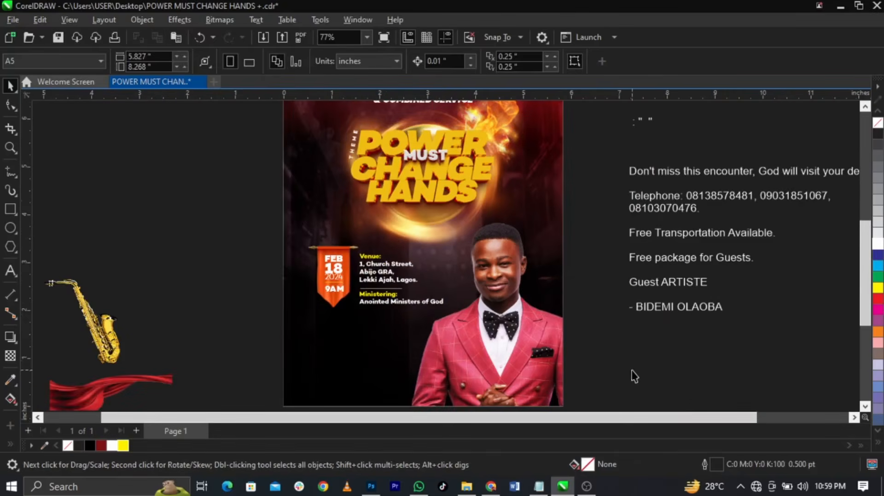
pyautogui.scroll(-1, 286, 344)
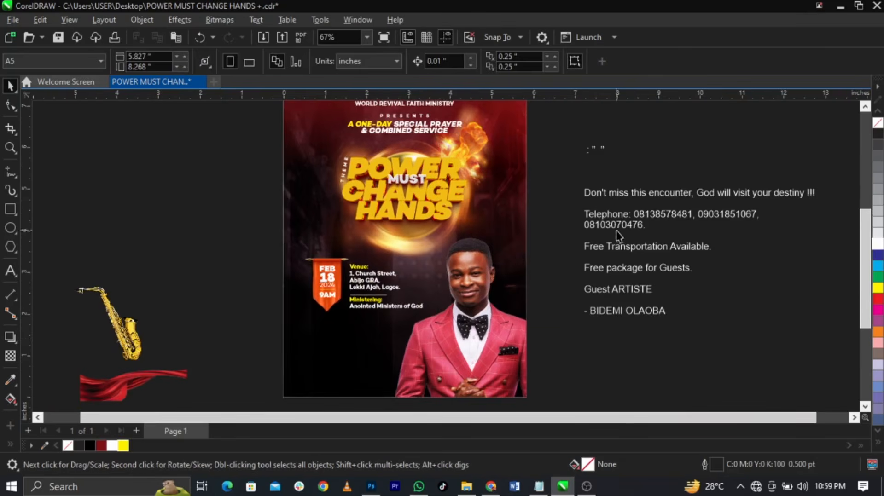
# Delete the blank lines from the notes and move the Guest ARTISTE lines into separate text
pyautogui.click(588, 198)
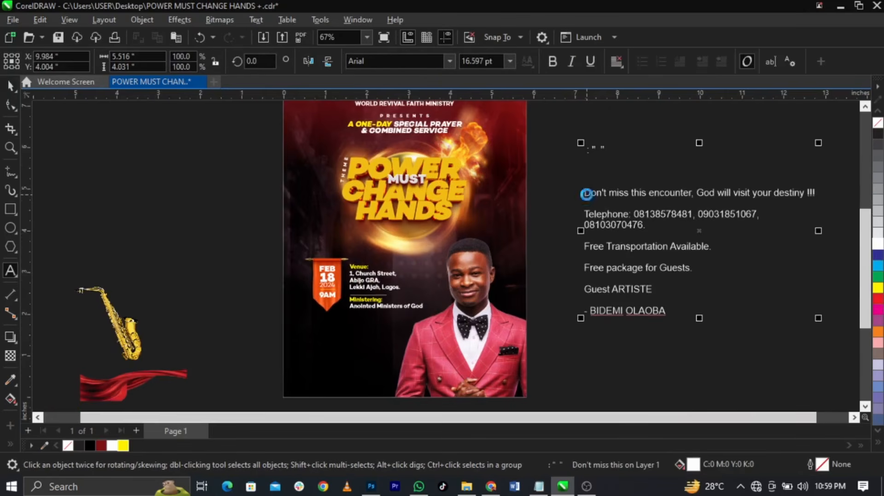
pyautogui.press('BackSpace')
pyautogui.press('BackSpace')
pyautogui.press('BackSpace')
pyautogui.press('BackSpace')
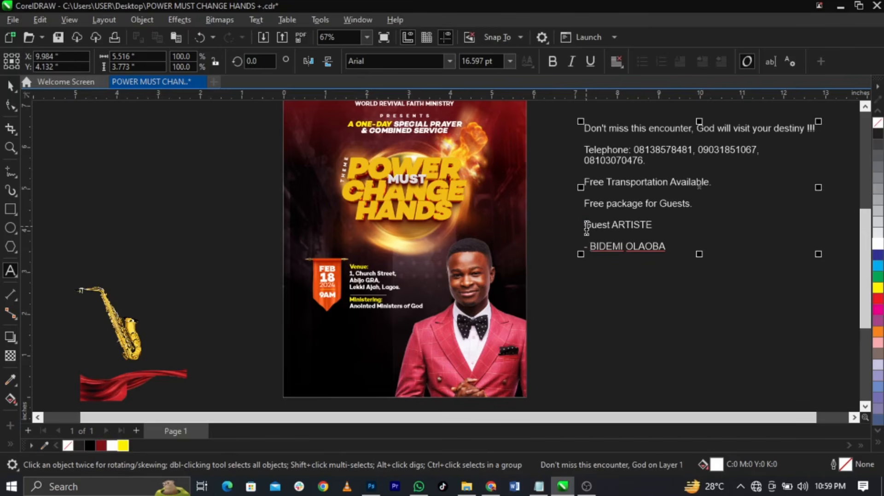
pyautogui.moveTo(587, 229); pyautogui.dragTo(711, 258)
pyautogui.hotkey('ctrl', 'x')
pyautogui.click(555, 374)
pyautogui.hotkey('ctrl', 'v')
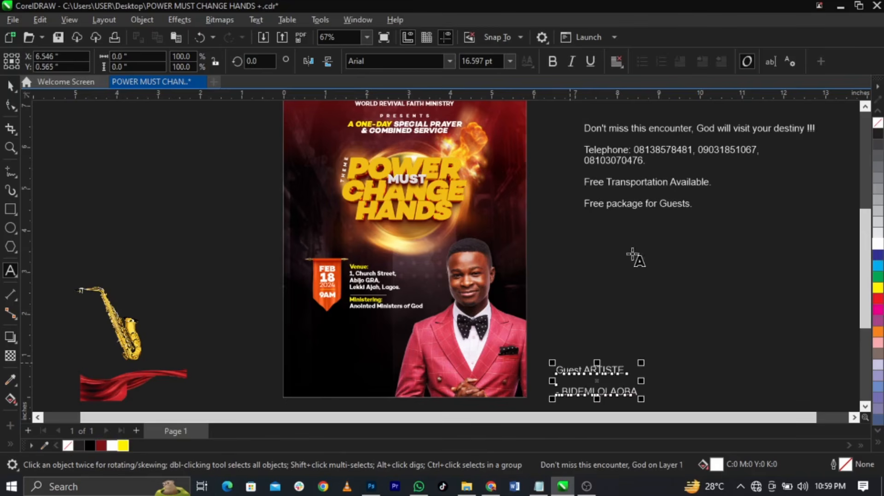
pyautogui.press('space')
# Shrink the invitation and contact notes to 8.33 pt and park them left of the page
pyautogui.moveTo(620, 205); pyautogui.dragTo(608, 312)
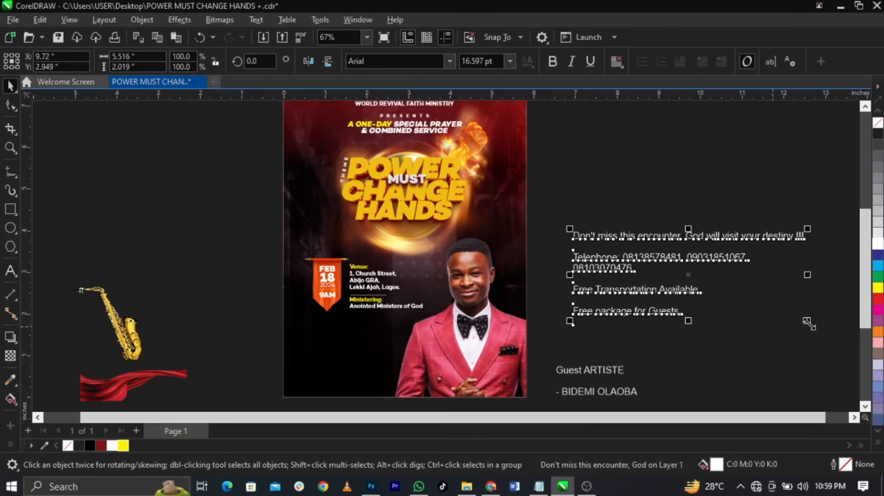
pyautogui.moveTo(809, 323); pyautogui.dragTo(694, 329)
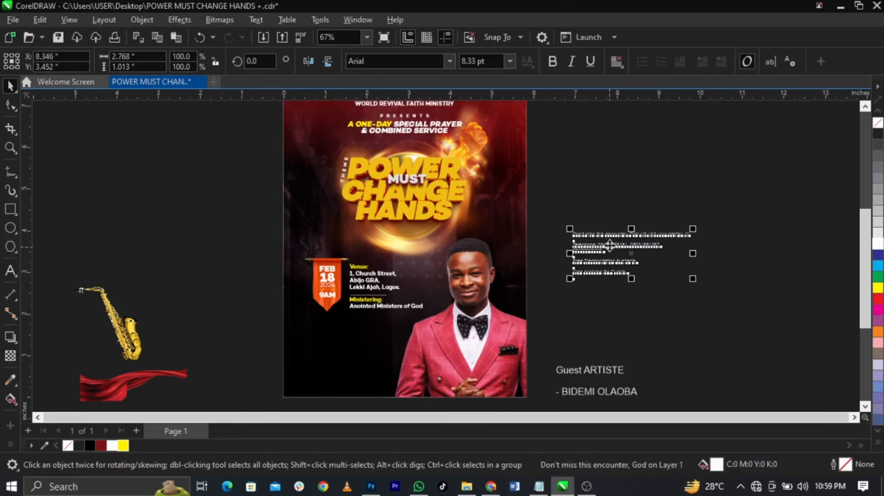
pyautogui.moveTo(609, 244); pyautogui.dragTo(195, 301)
pyautogui.moveTo(268, 245); pyautogui.dragTo(535, 403)
pyautogui.scroll(4, 333, 263)
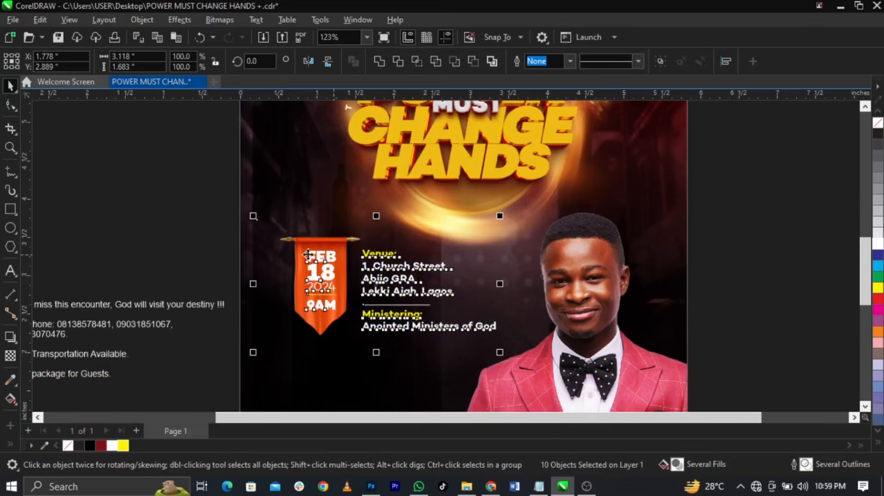
# Move the red ribbon image onto the flyer bottom and crop it to its lower part
pyautogui.click(187, 239)
pyautogui.scroll(-5, 318, 234)
pyautogui.moveTo(134, 387); pyautogui.dragTo(374, 382)
pyautogui.click(10, 106)
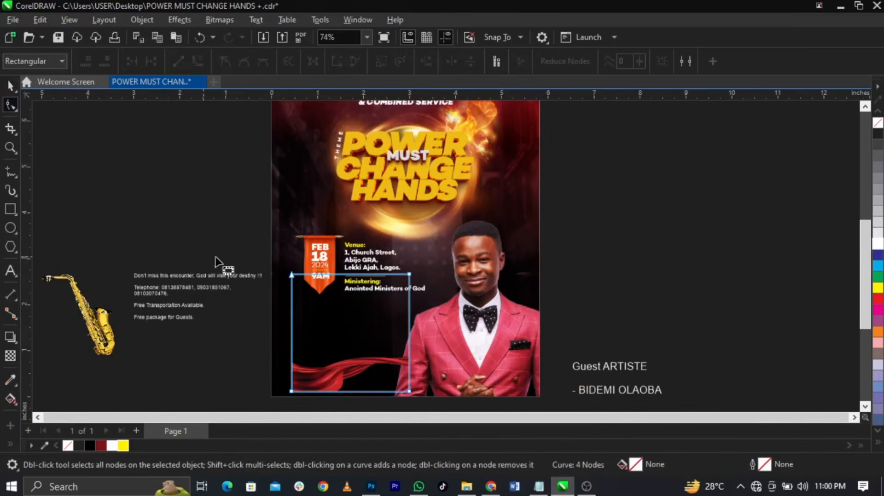
pyautogui.moveTo(409, 274); pyautogui.dragTo(416, 347)
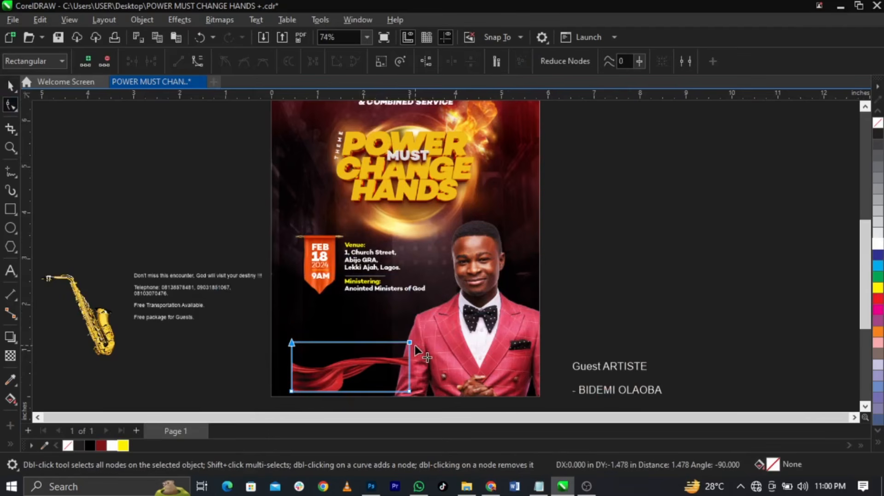
pyautogui.press('space')
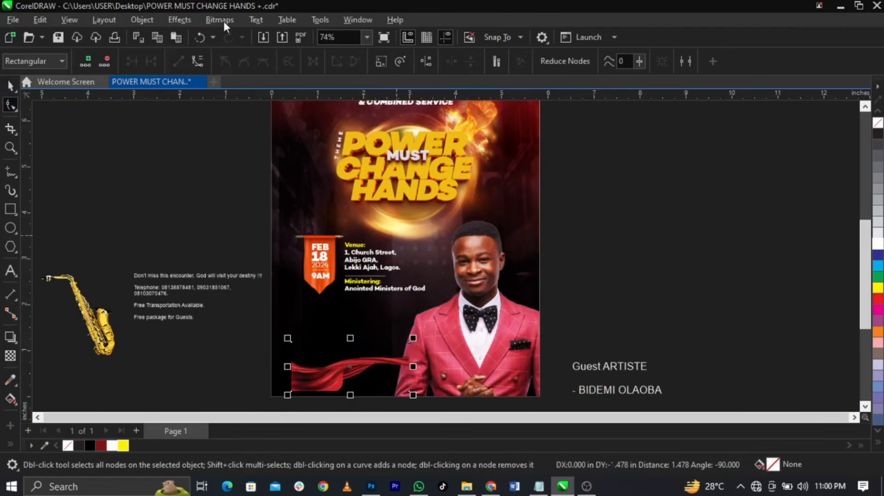
# Convert the ribbon to a bitmap and enlarge it to 201.3% across the flyer bottom
pyautogui.click(225, 22)
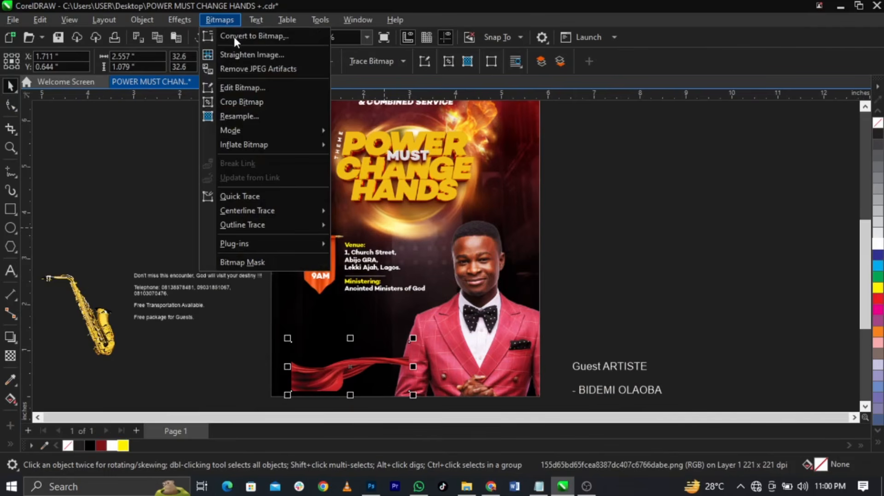
pyautogui.click(234, 35)
pyautogui.click(458, 317)
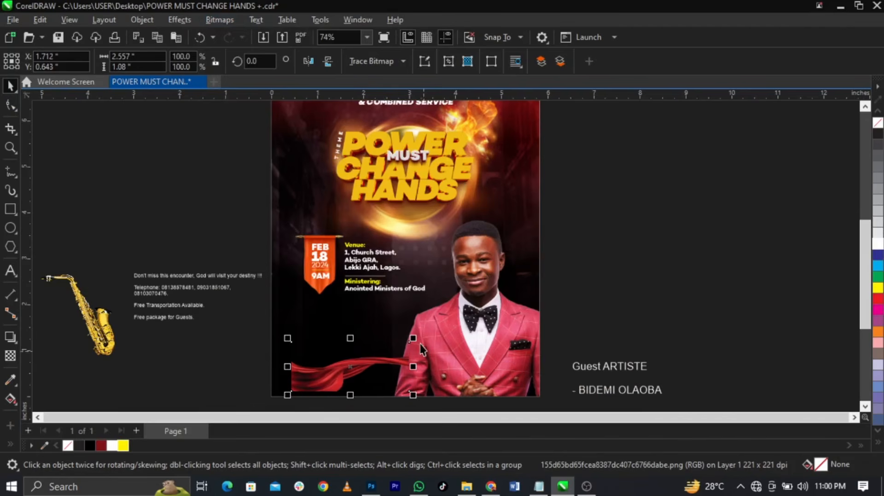
pyautogui.moveTo(413, 339); pyautogui.dragTo(531, 314)
pyautogui.moveTo(472, 337); pyautogui.dragTo(451, 345)
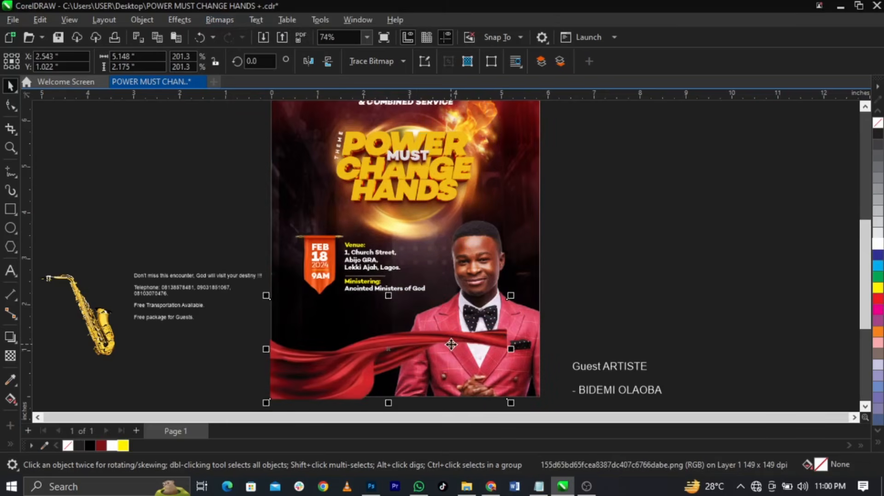
pyautogui.scroll(2, 389, 359)
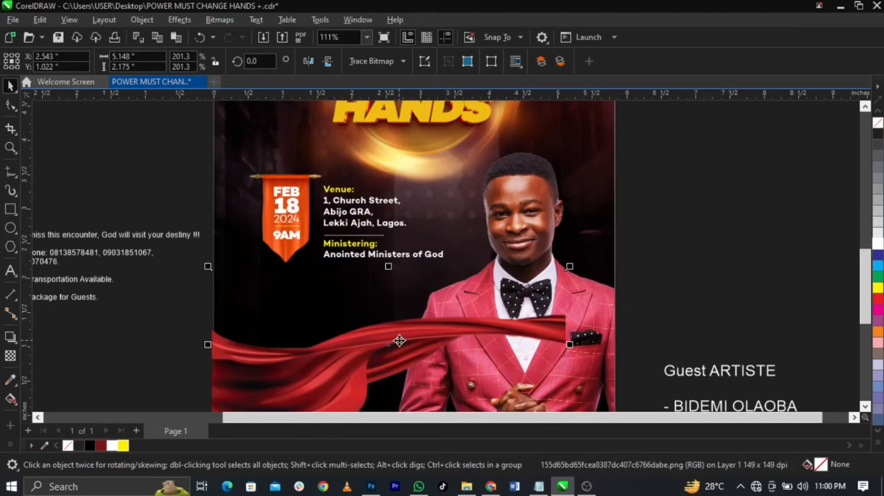
# PowerClip the ribbon bitmap inside the flyer frame and open its contents for editing
pyautogui.rightClick(399, 341)
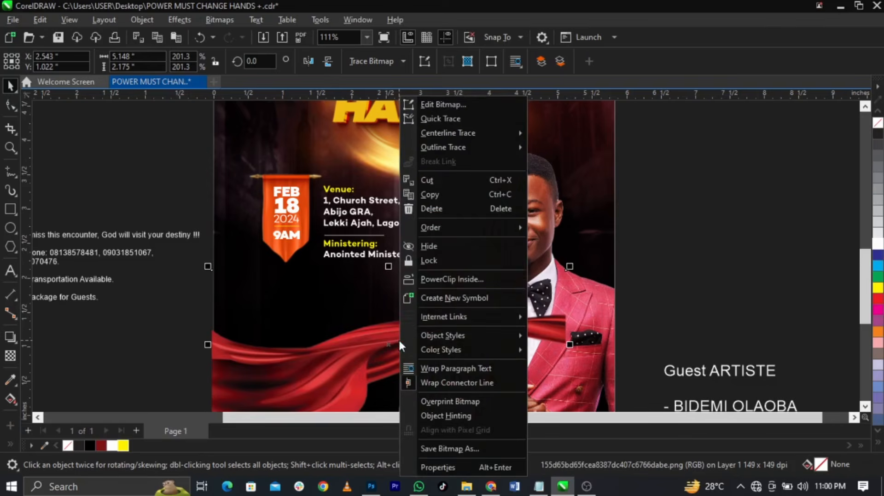
pyautogui.click(462, 278)
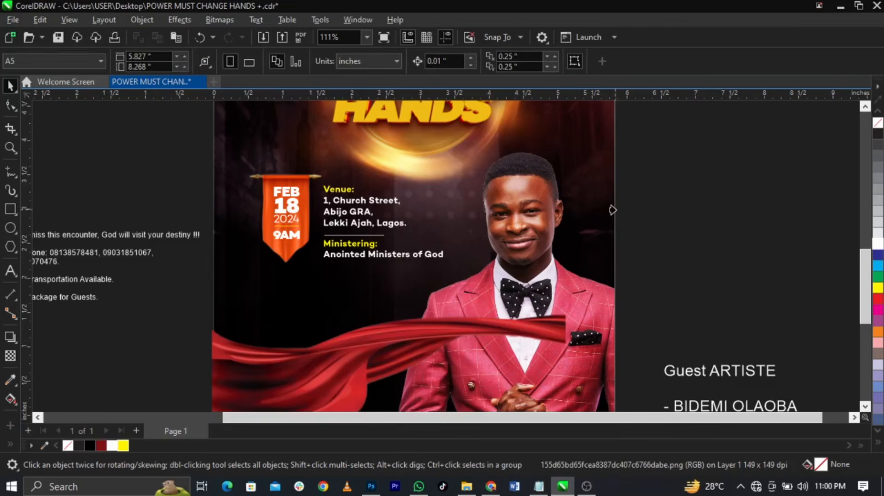
pyautogui.click(592, 216)
pyautogui.scroll(-2, 406, 223)
pyautogui.rightClick(446, 315)
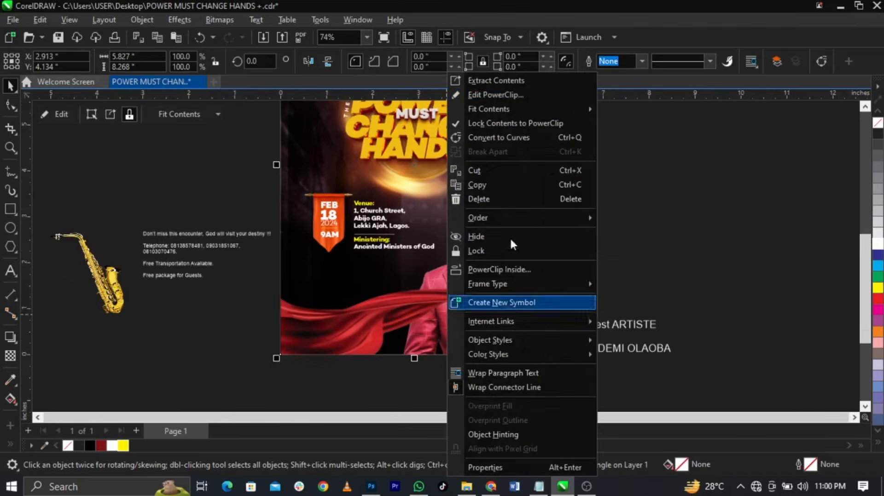
pyautogui.click(518, 96)
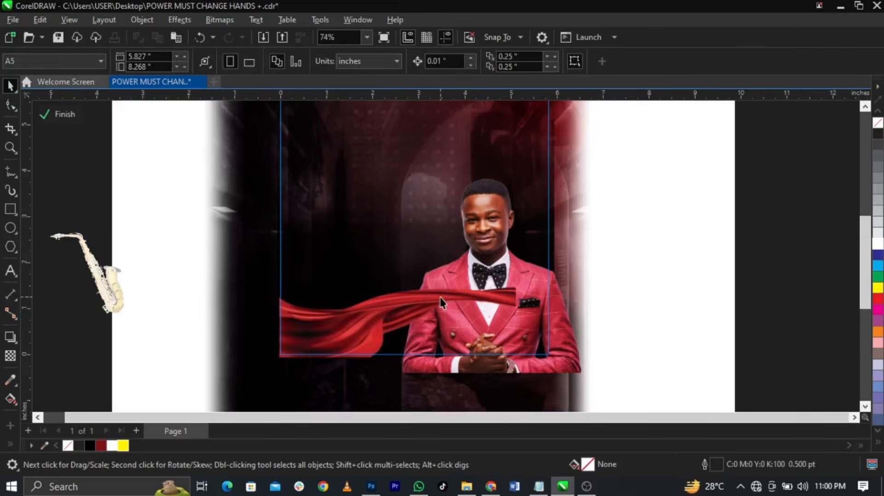
# Apply a Gaussian blur with a 7.6-pixel radius to the red cloth
pyautogui.click(446, 305)
pyautogui.click(184, 20)
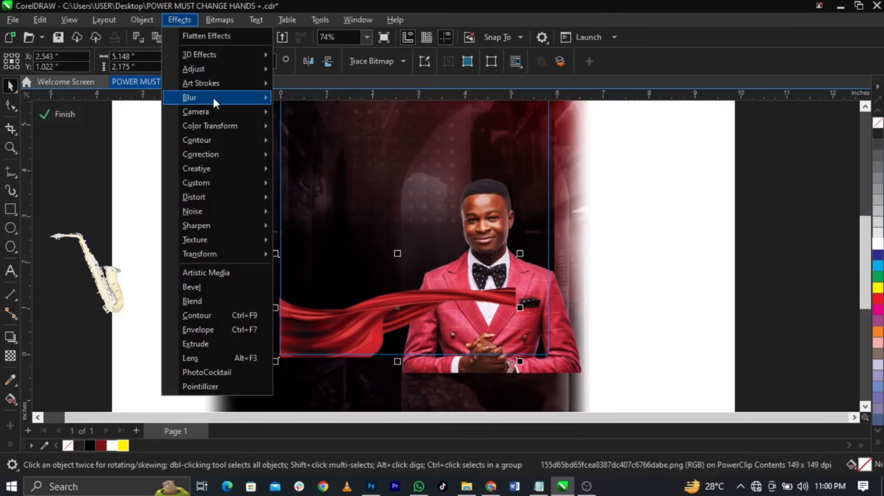
pyautogui.moveTo(217, 98)
pyautogui.click(322, 147)
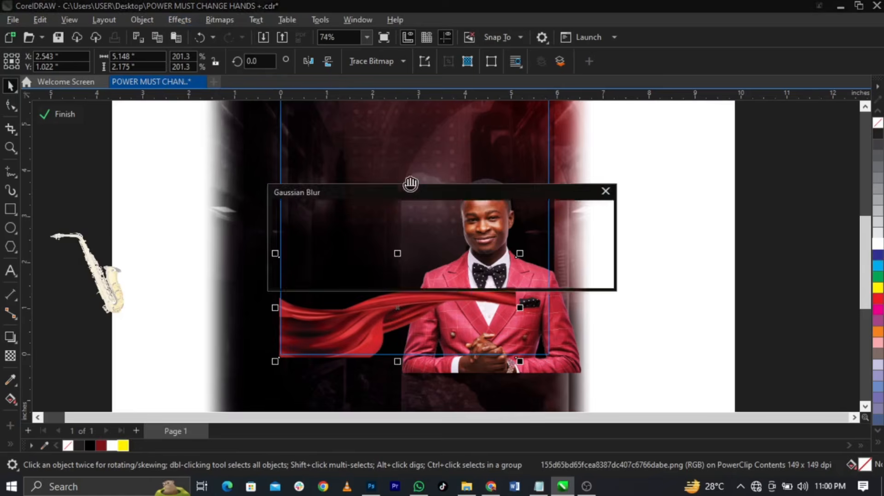
pyautogui.moveTo(424, 187); pyautogui.dragTo(379, 117)
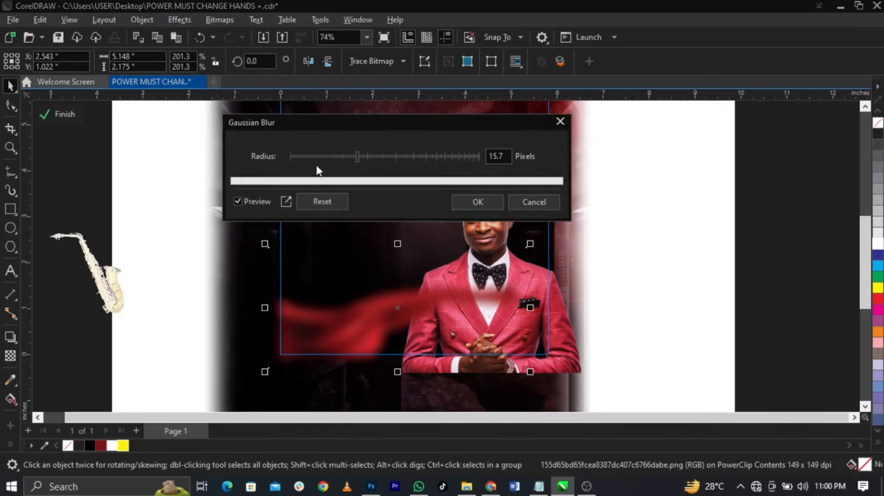
pyautogui.moveTo(328, 161); pyautogui.dragTo(334, 156)
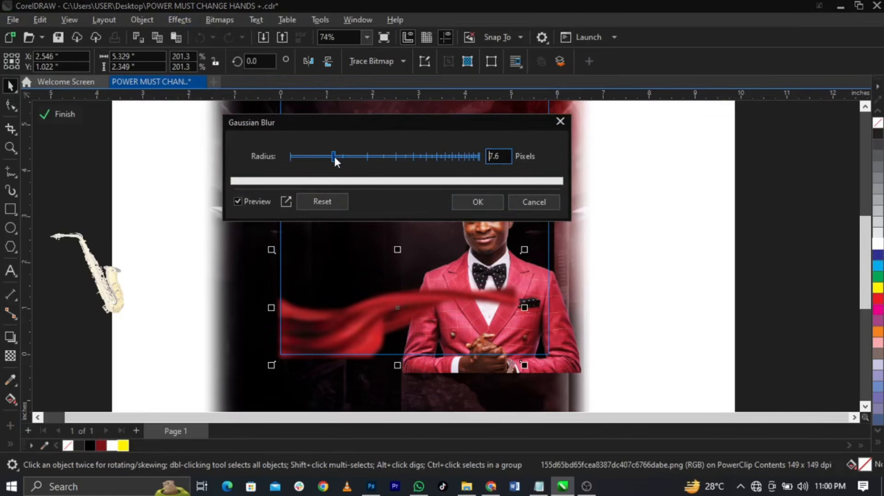
pyautogui.click(468, 203)
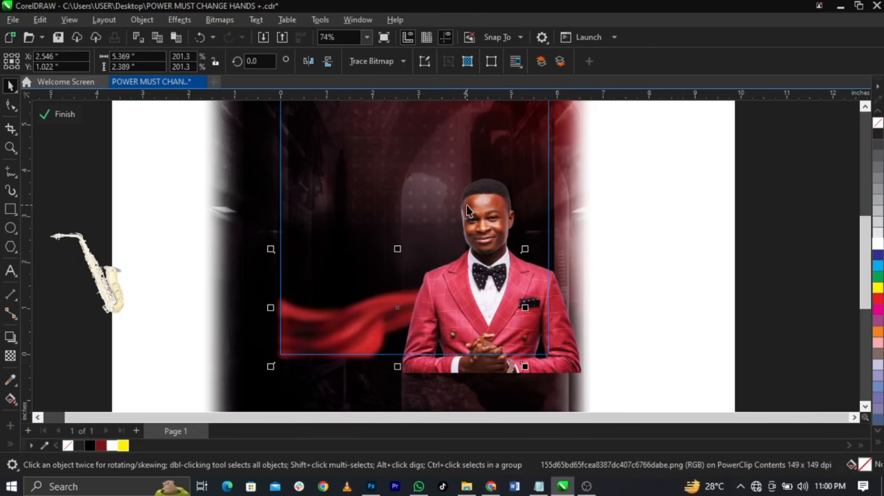
# Enlarge the blurred ribbon to 209.4% and reposition it within the frame
pyautogui.moveTo(525, 249); pyautogui.dragTo(545, 248)
pyautogui.moveTo(405, 306); pyautogui.dragTo(404, 323)
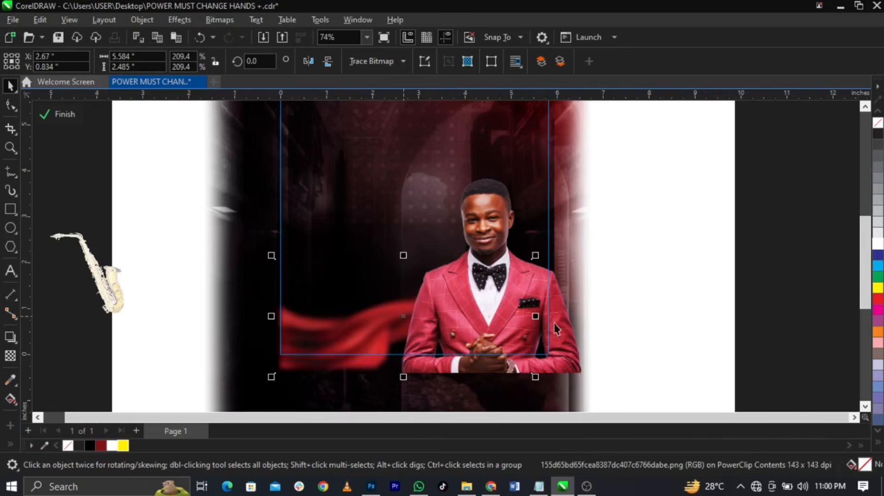
pyautogui.keyDown('ctrl'); pyautogui.click(764, 316); pyautogui.keyUp('ctrl')
# Draw a small rectangle below the Ministering details
pyautogui.click(764, 317)
pyautogui.scroll(2, 365, 292)
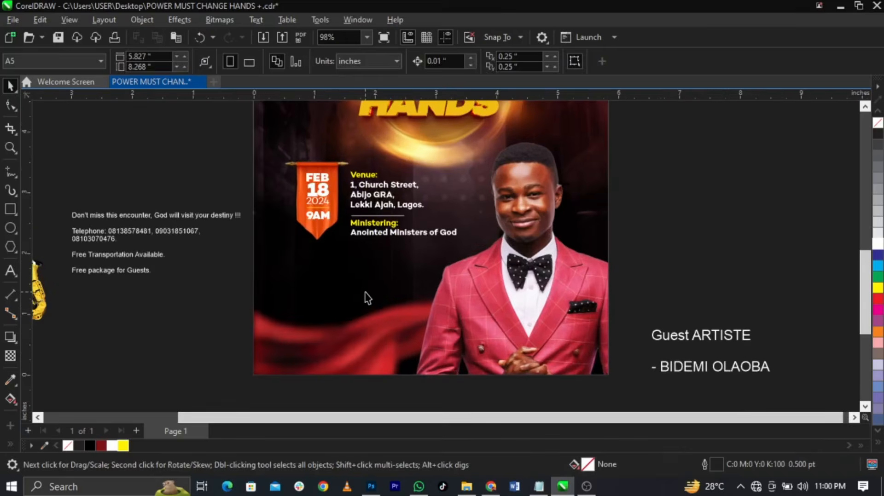
pyautogui.scroll(1, 329, 274)
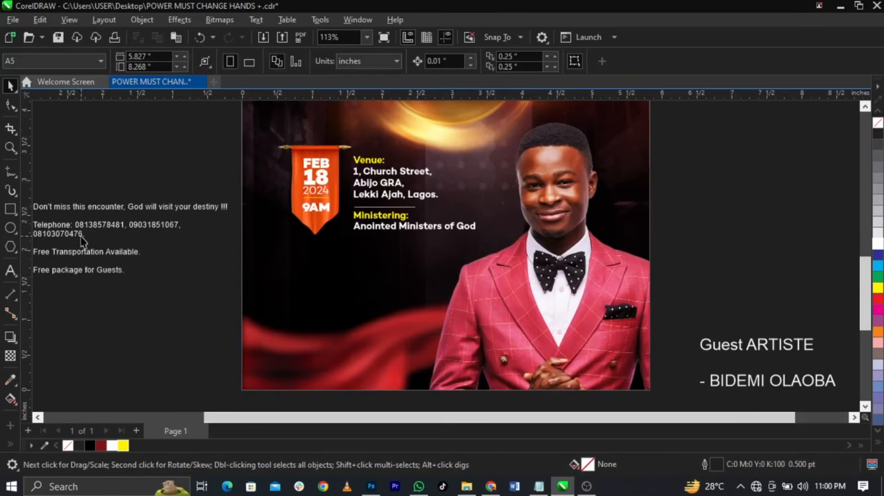
pyautogui.click(11, 209)
pyautogui.scroll(4, 331, 291)
pyautogui.moveTo(227, 233); pyautogui.dragTo(330, 300)
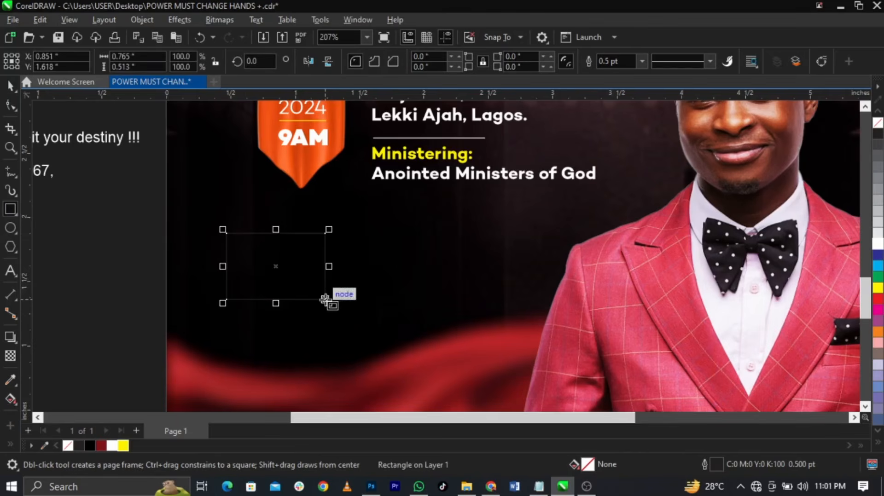
pyautogui.press('space')
# Round the rectangle's corners, fill it white, and remove its outline
pyautogui.scroll(1, 251, 277)
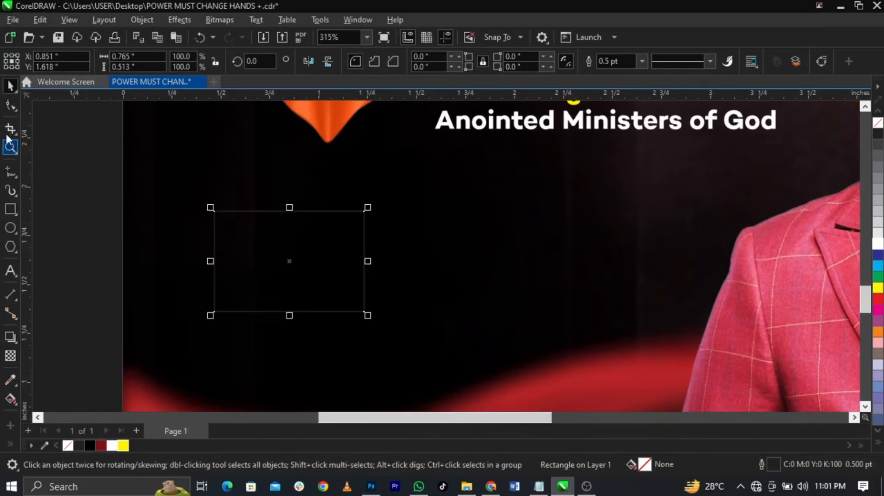
pyautogui.click(13, 105)
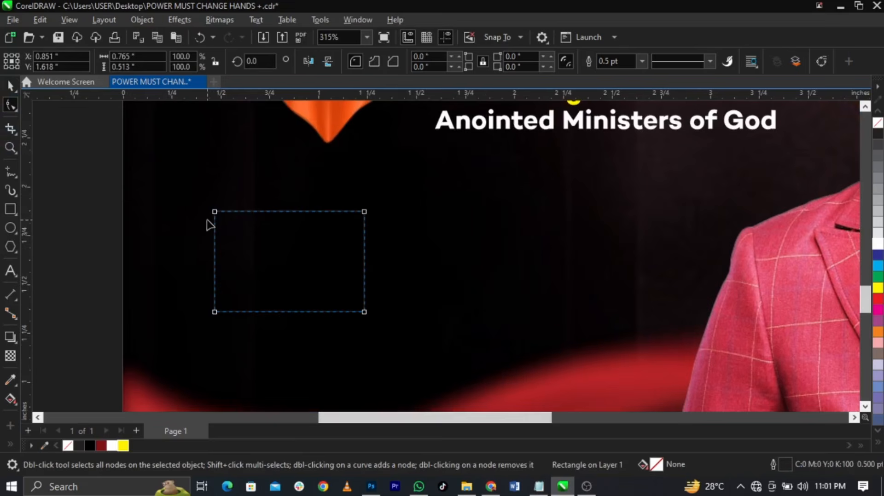
pyautogui.moveTo(215, 213); pyautogui.dragTo(215, 225)
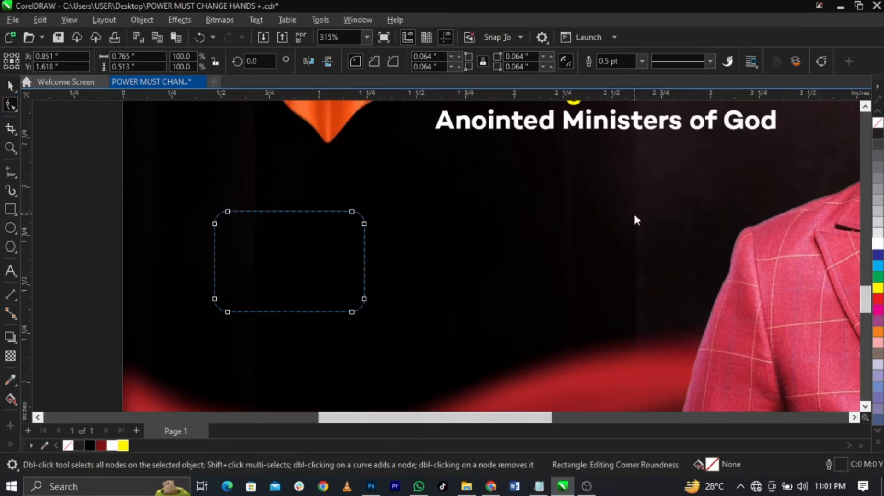
pyautogui.press('space')
pyautogui.click(877, 245)
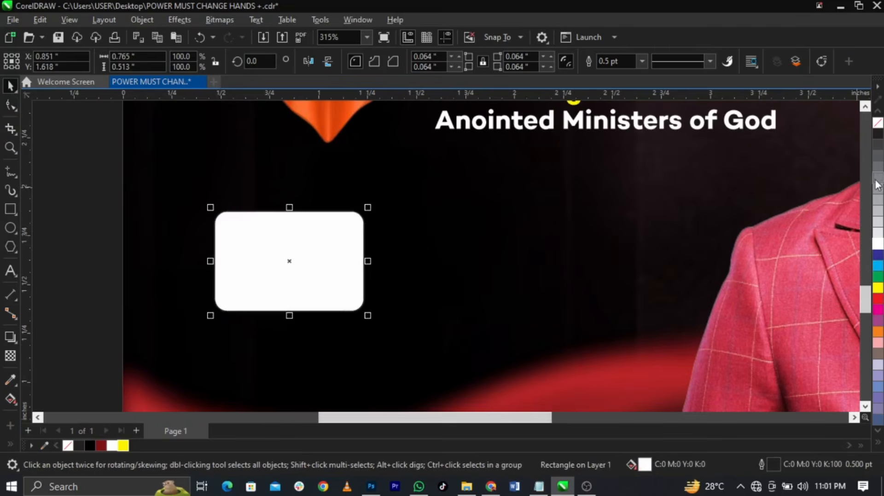
pyautogui.rightClick(877, 124)
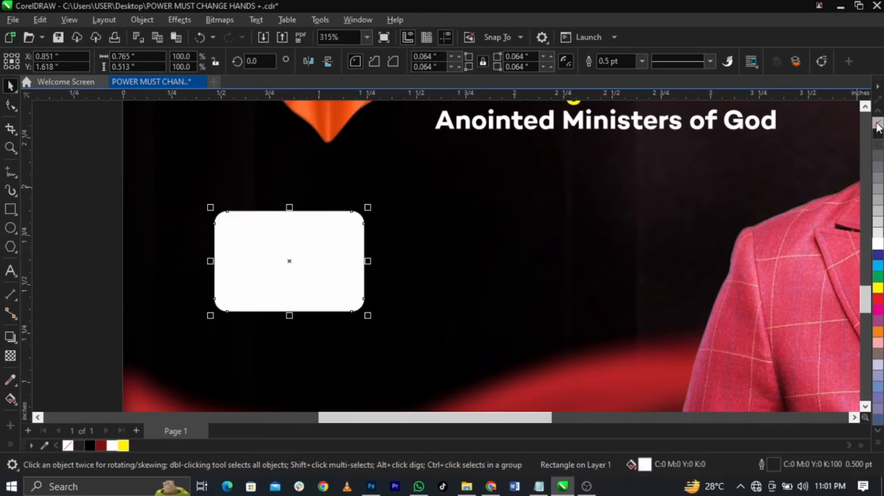
# Give the box a diagonal fountain fill and set its start colour to dark teal
pyautogui.click(10, 399)
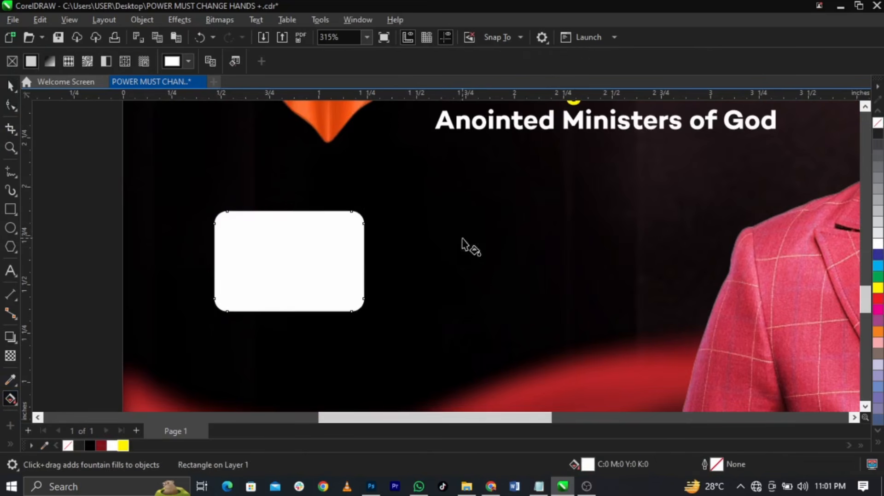
pyautogui.moveTo(358, 311); pyautogui.dragTo(226, 211)
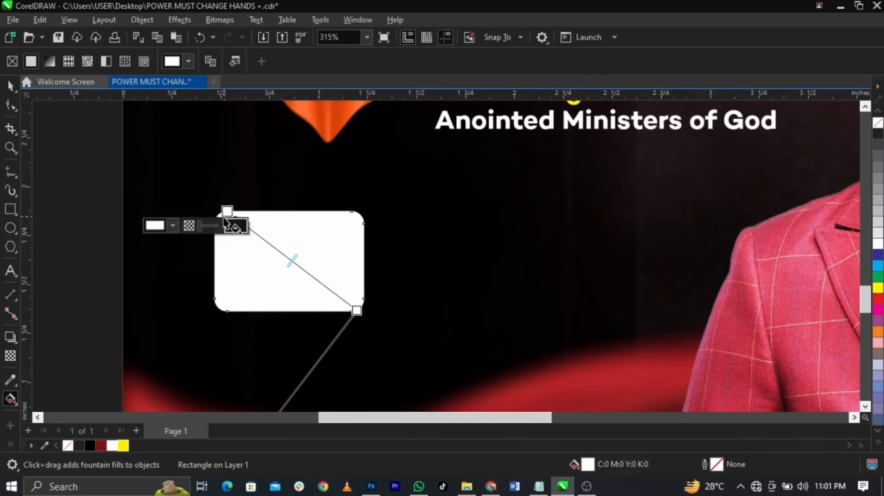
pyautogui.click(173, 225)
pyautogui.click(212, 382)
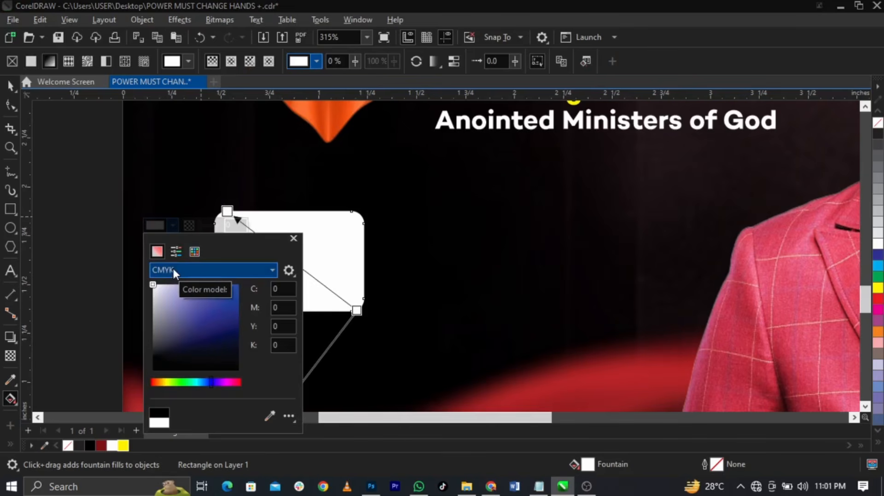
pyautogui.click(206, 383)
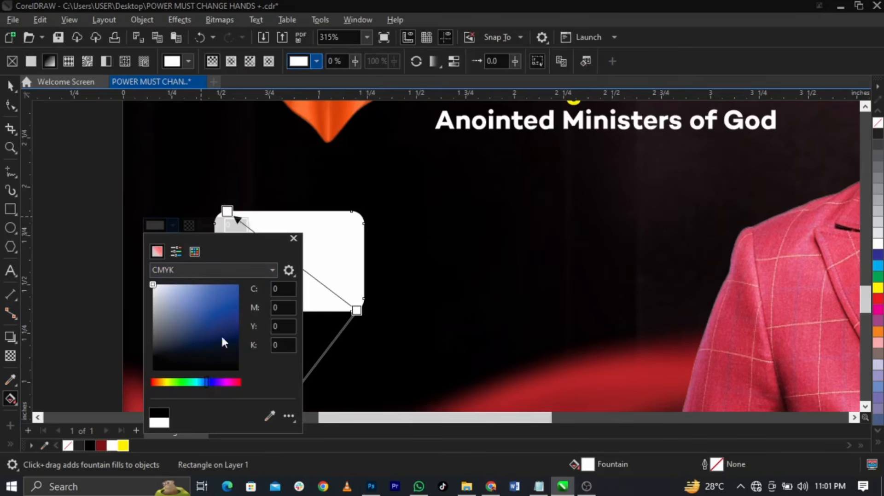
pyautogui.click(202, 383)
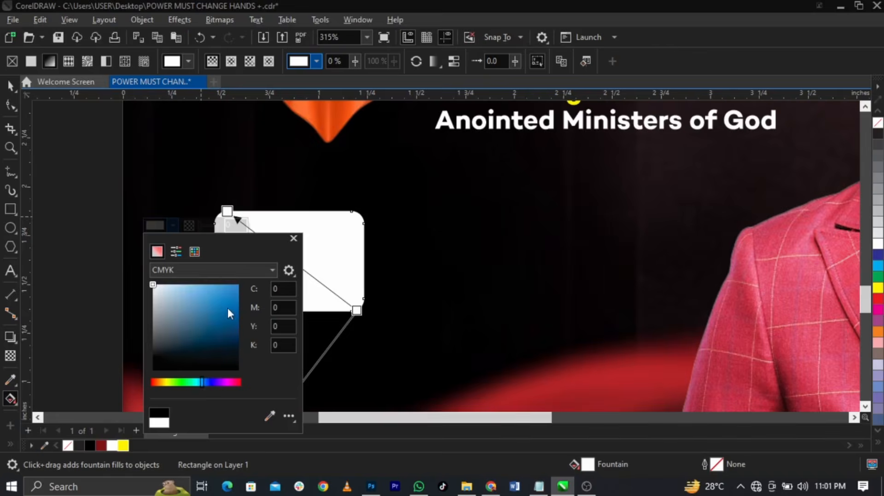
pyautogui.moveTo(227, 308); pyautogui.dragTo(234, 305)
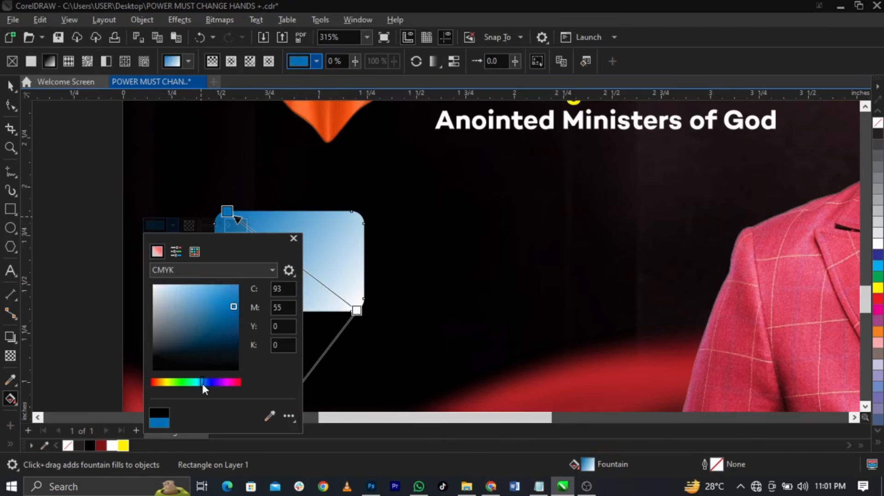
pyautogui.click(201, 382)
pyautogui.click(232, 319)
pyautogui.moveTo(233, 319); pyautogui.dragTo(231, 326)
# Set the gradient's end colour to deeper teal via CMYK and shorten the gradient
pyautogui.click(357, 309)
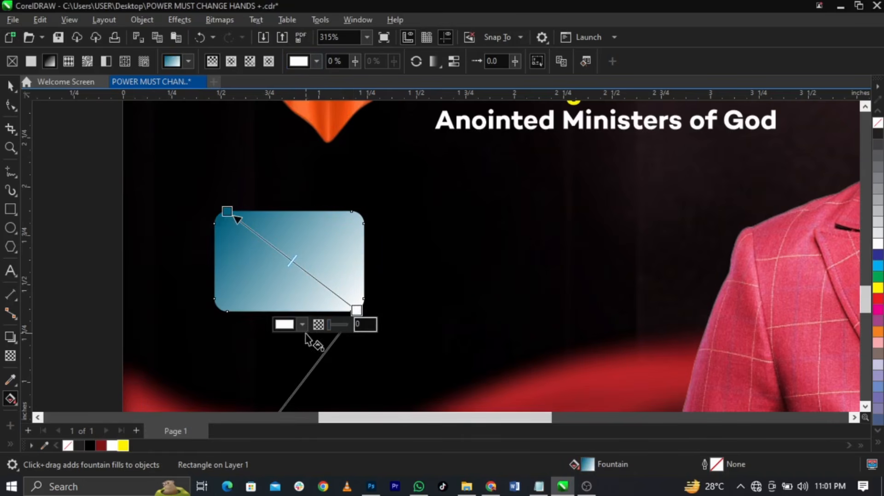
pyautogui.click(301, 325)
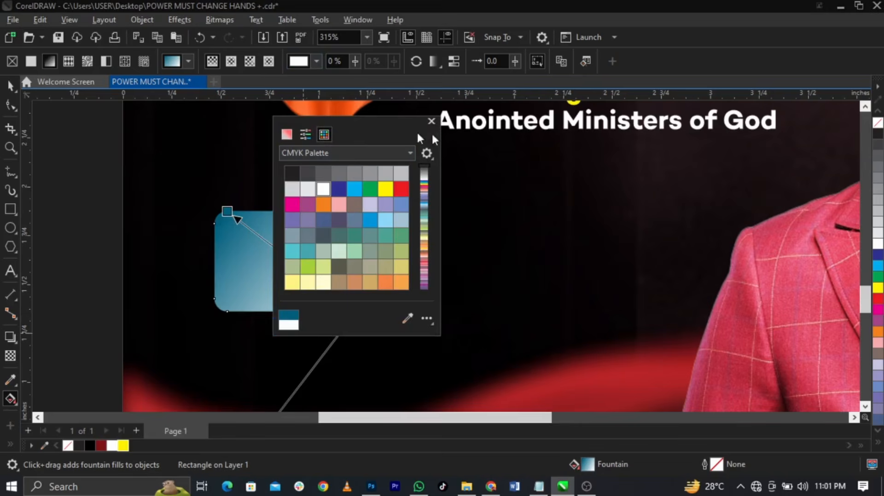
pyautogui.moveTo(419, 137); pyautogui.dragTo(644, 156)
pyautogui.click(511, 153)
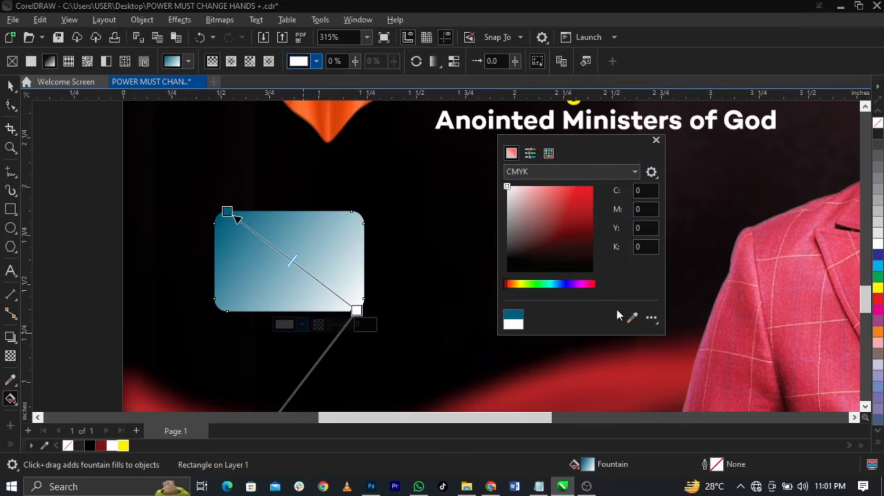
pyautogui.click(233, 222)
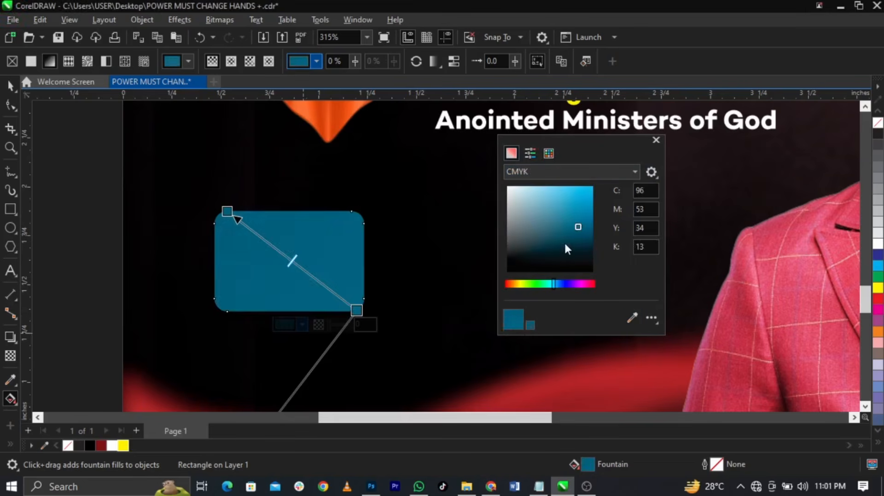
pyautogui.moveTo(580, 248); pyautogui.dragTo(585, 246)
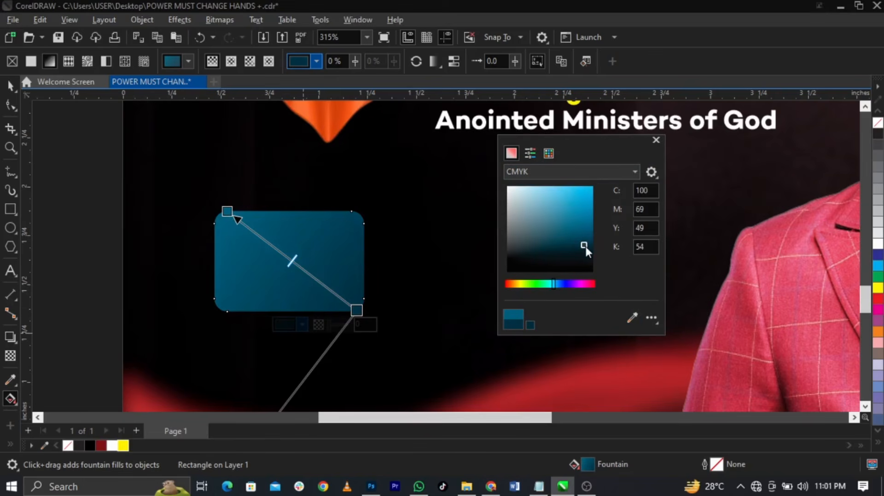
pyautogui.click(361, 242)
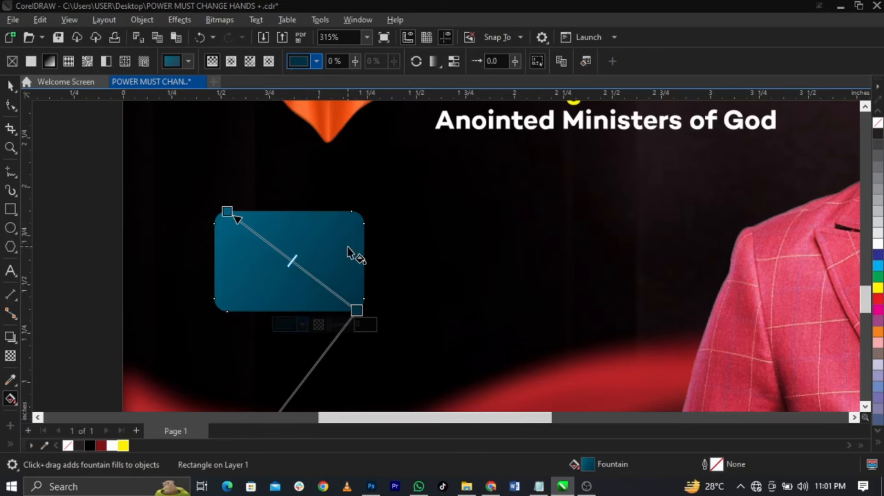
pyautogui.moveTo(356, 310); pyautogui.dragTo(333, 312)
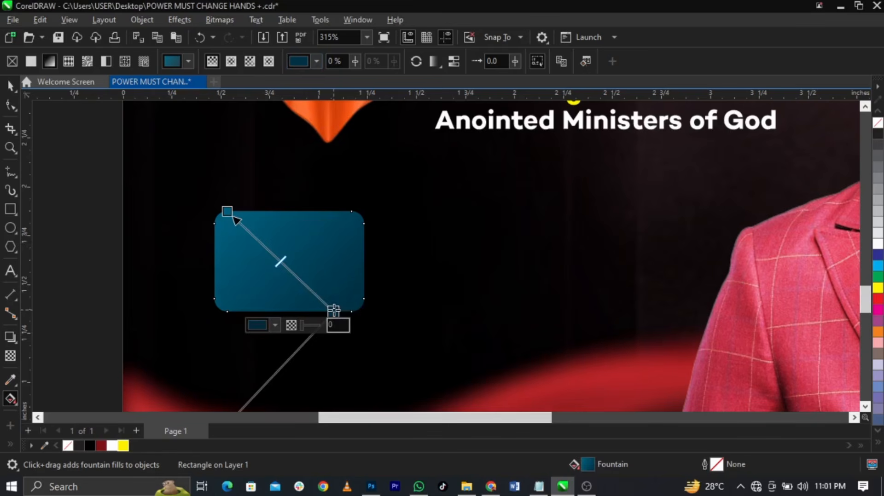
pyautogui.press('space')
# Copy the teal box overlapping to the right, trim the left box, and separate them
pyautogui.moveTo(269, 259); pyautogui.dragTo(397, 276)
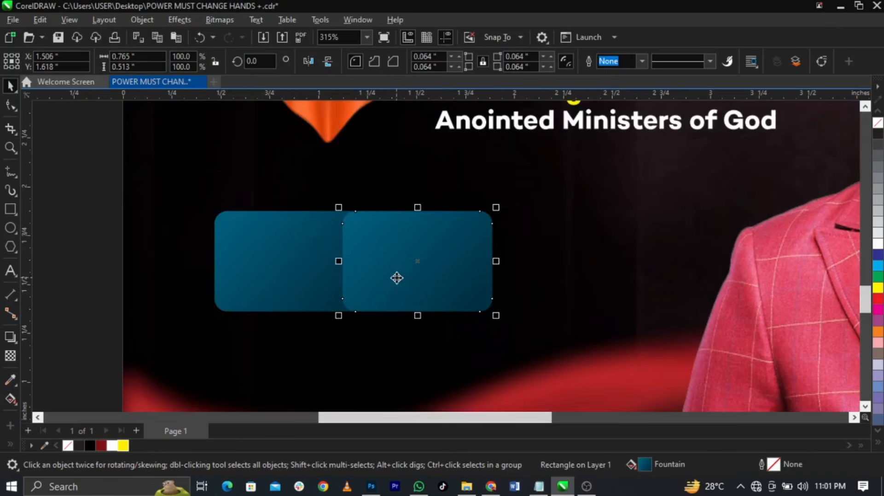
pyautogui.keyDown('shift'); pyautogui.click(304, 280); pyautogui.keyUp('shift')
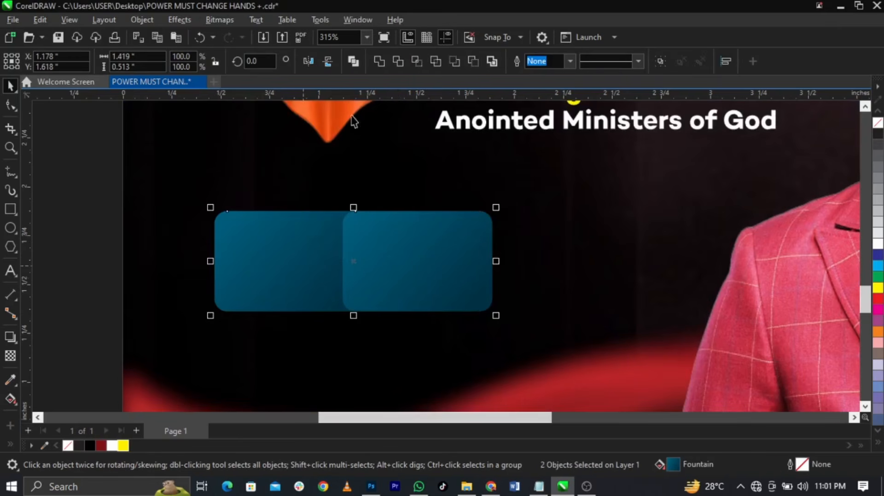
pyautogui.click(397, 66)
pyautogui.moveTo(380, 239); pyautogui.dragTo(394, 237)
pyautogui.scroll(2, 325, 258)
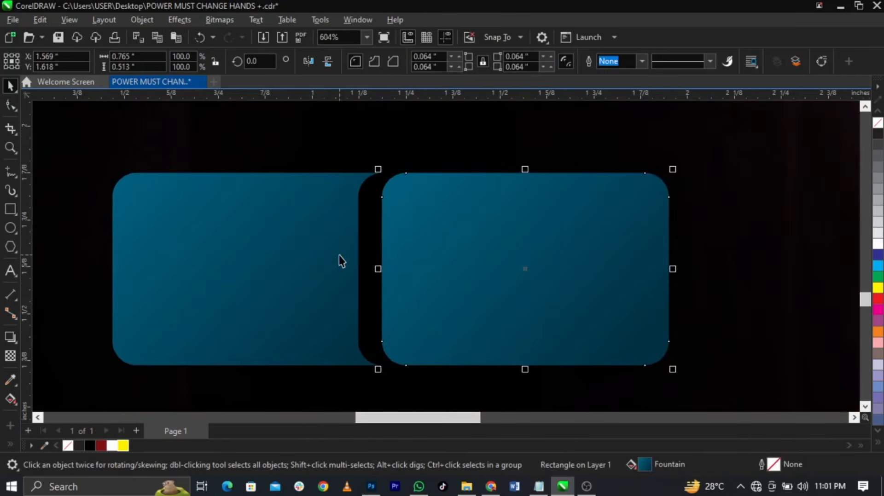
# Add a third box overlapping the middle one, trim the middle box, and open a gap
pyautogui.moveTo(465, 266); pyautogui.dragTo(720, 270)
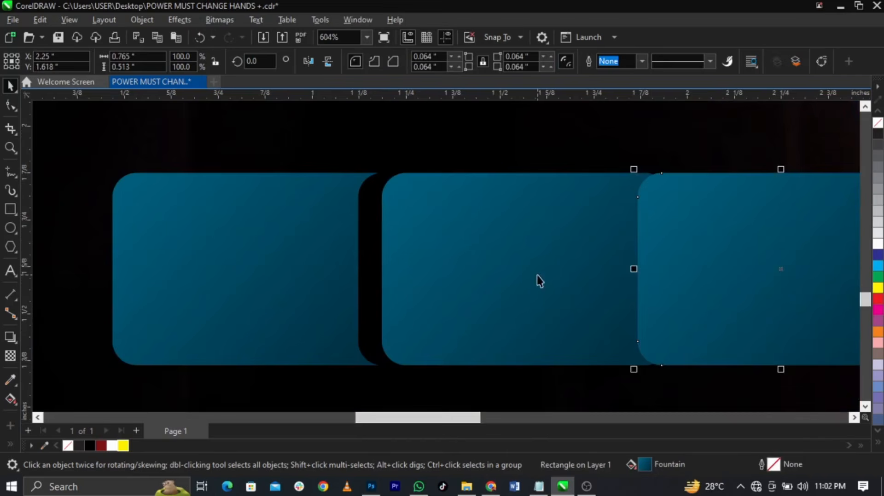
pyautogui.click(402, 147)
pyautogui.scroll(-2, 244, 202)
pyautogui.scroll(3, 479, 240)
pyautogui.moveTo(575, 257); pyautogui.dragTo(606, 256)
pyautogui.click(296, 280)
pyautogui.scroll(-1, 296, 280)
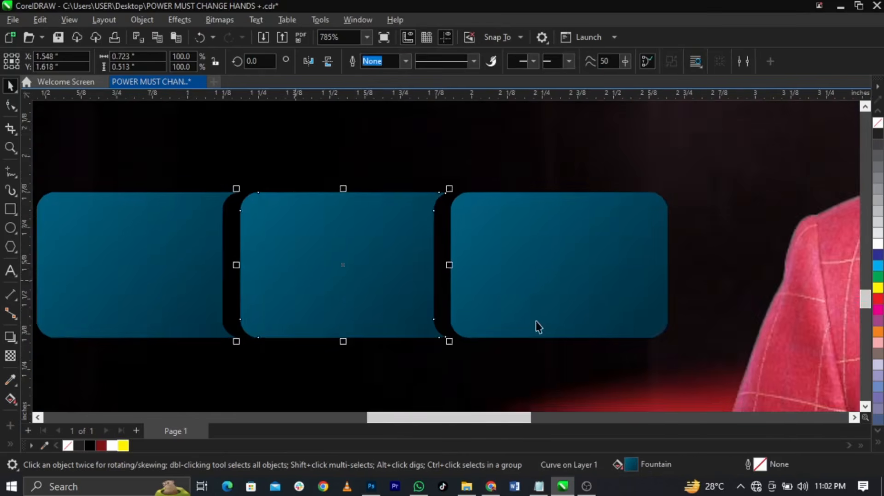
pyautogui.scroll(1, 536, 323)
pyautogui.moveTo(482, 267); pyautogui.dragTo(485, 267)
pyautogui.click(219, 294)
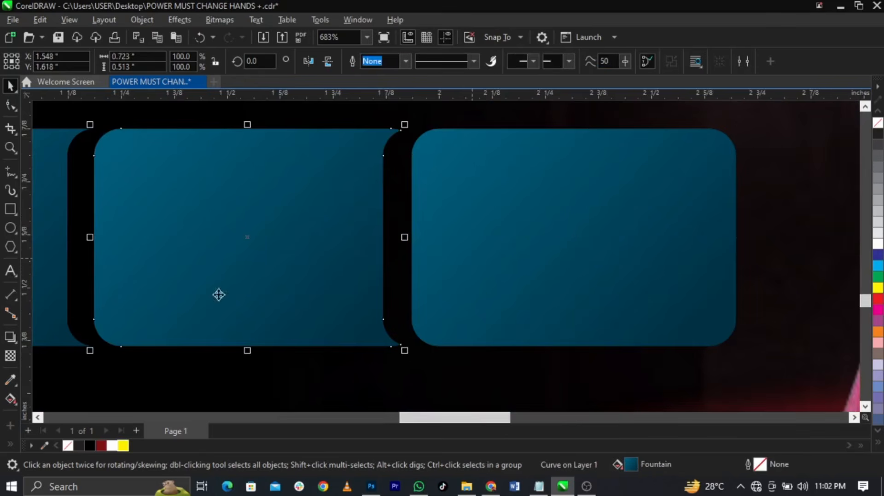
# Change the middle box's gradient start colour to a golden orange
pyautogui.click(10, 399)
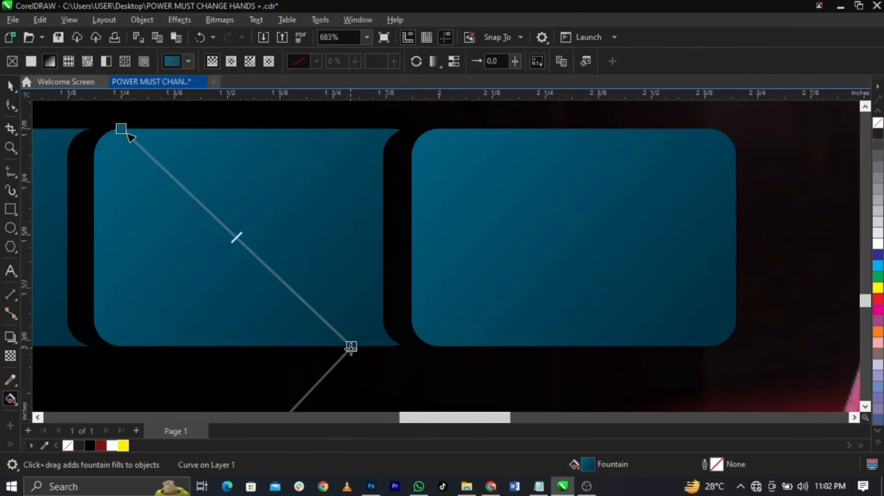
pyautogui.click(351, 347)
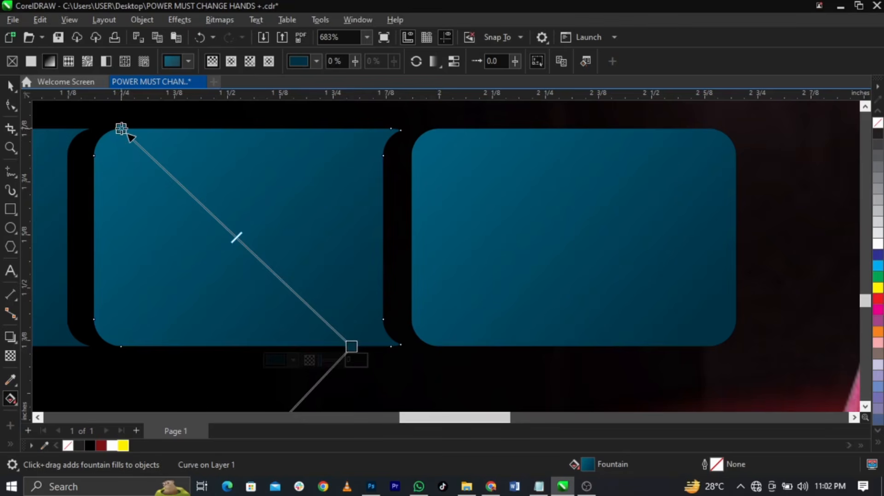
pyautogui.click(121, 129)
pyautogui.click(63, 143)
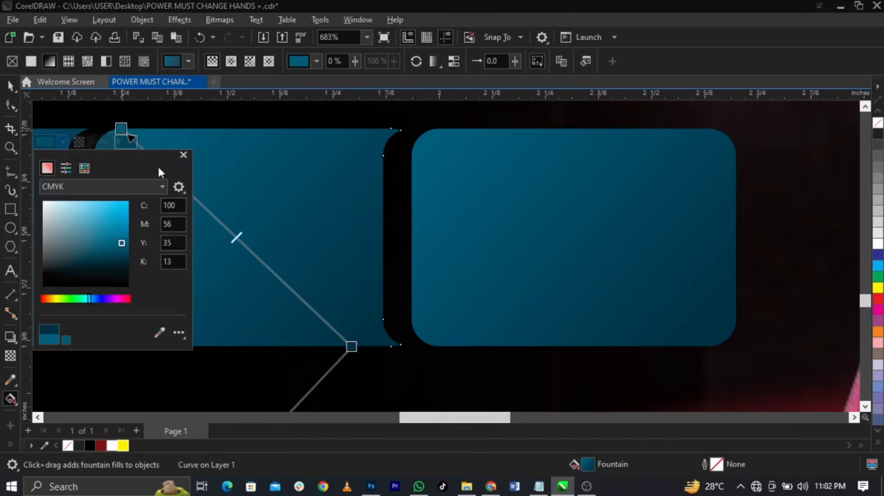
pyautogui.moveTo(141, 153); pyautogui.dragTo(586, 162)
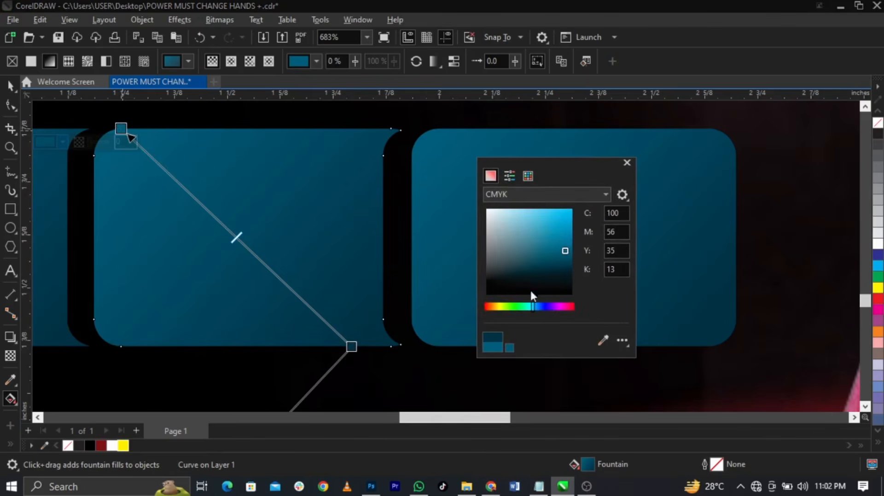
pyautogui.moveTo(504, 307); pyautogui.dragTo(494, 307)
pyautogui.click(559, 222)
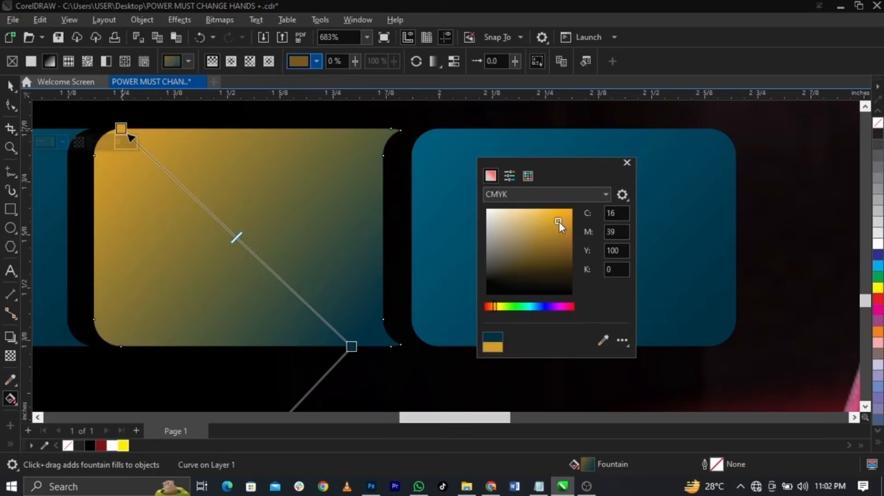
pyautogui.click(565, 229)
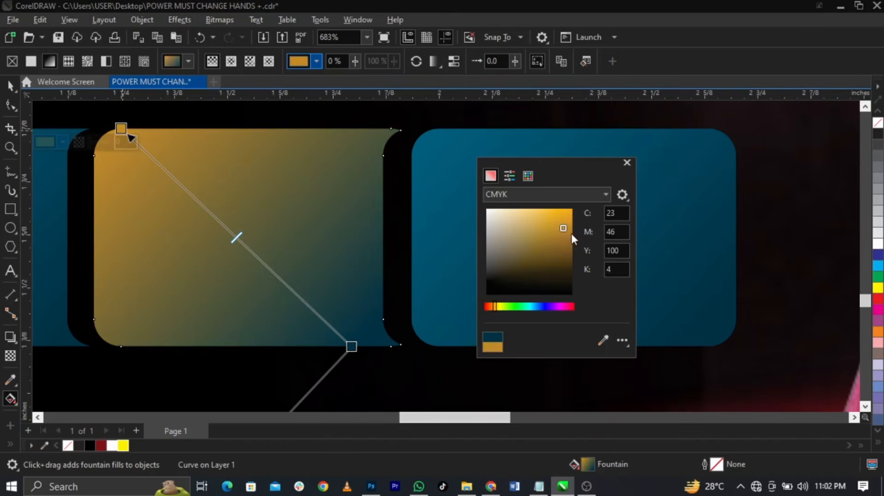
pyautogui.click(571, 234)
# Turn the gradient's end colour from teal to orange-brown and pull the end toward the box centre
pyautogui.click(351, 347)
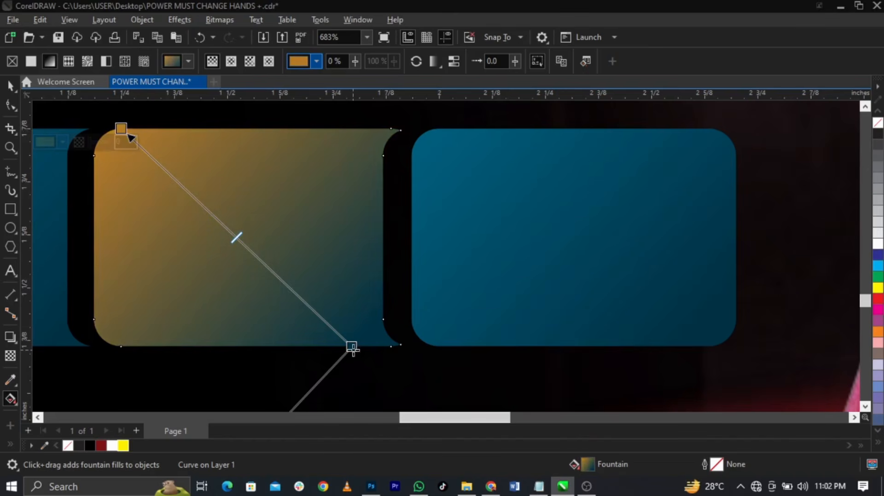
pyautogui.click(293, 360)
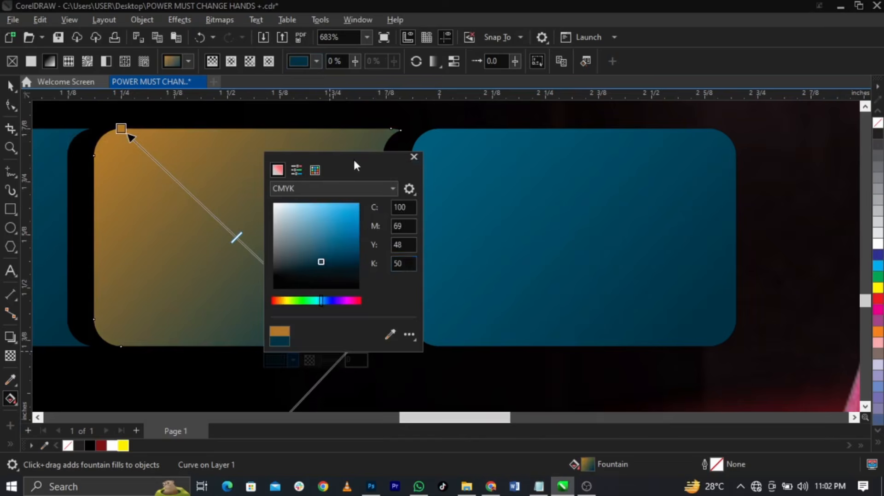
pyautogui.moveTo(352, 159); pyautogui.dragTo(573, 135)
pyautogui.click(499, 275)
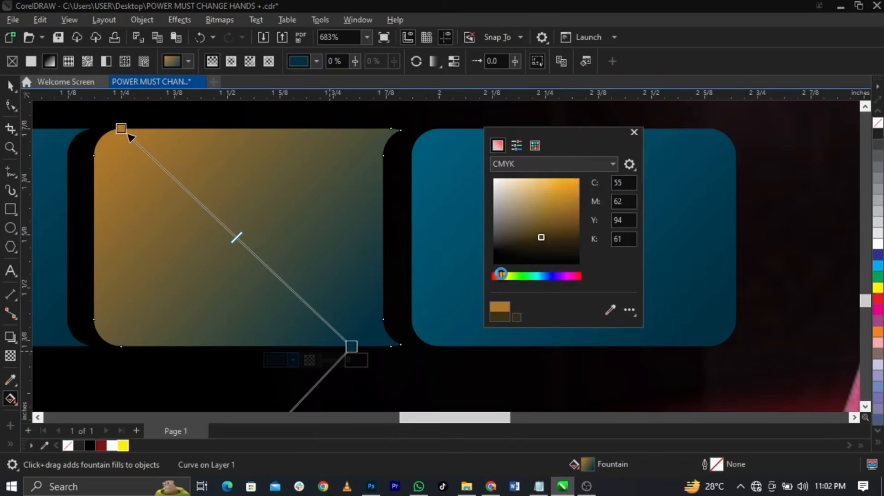
pyautogui.click(571, 217)
pyautogui.moveTo(572, 217); pyautogui.dragTo(578, 223)
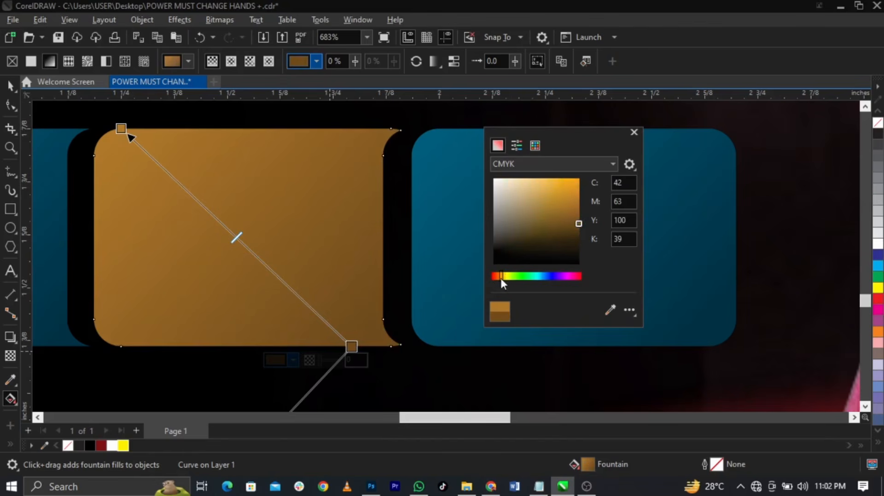
pyautogui.moveTo(503, 279); pyautogui.dragTo(505, 279)
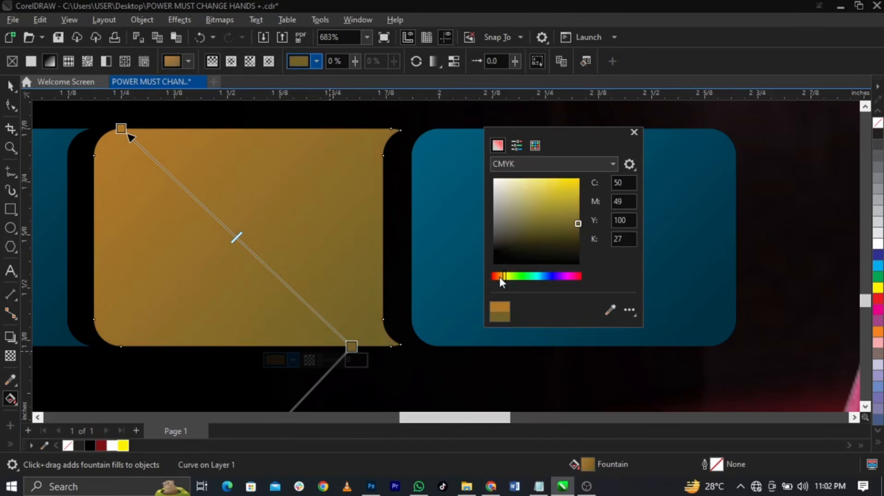
pyautogui.click(499, 276)
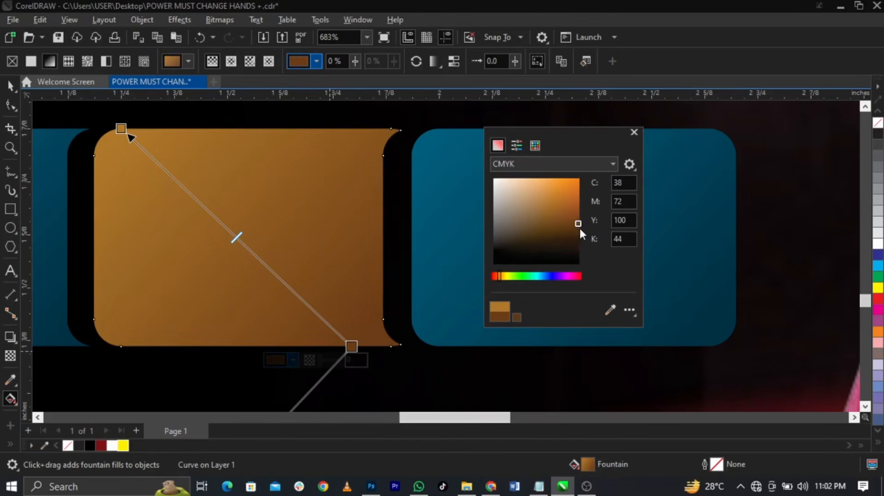
pyautogui.moveTo(579, 228); pyautogui.dragTo(568, 217)
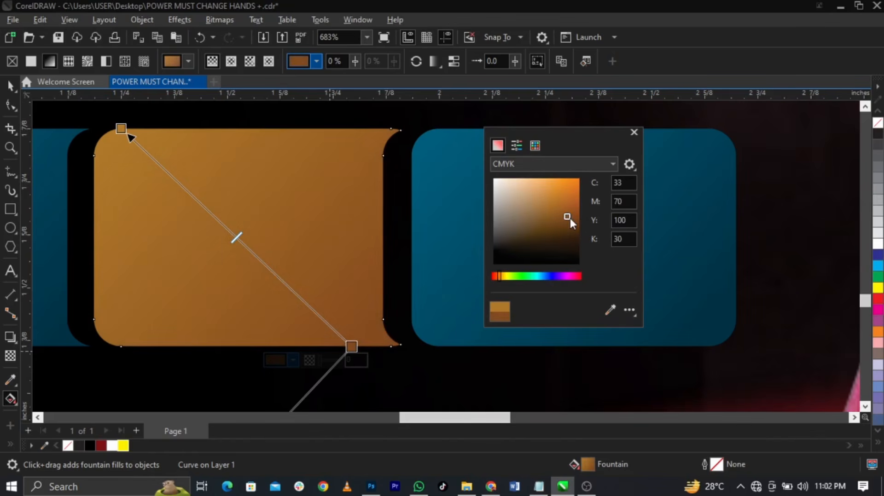
pyautogui.click(343, 349)
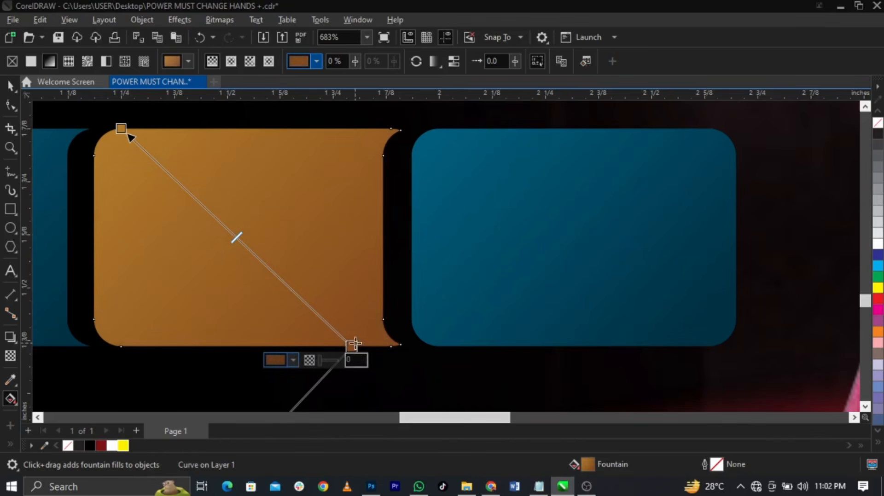
pyautogui.moveTo(351, 346); pyautogui.dragTo(292, 306)
# Lighten the gradient's gold start colour
pyautogui.click(121, 129)
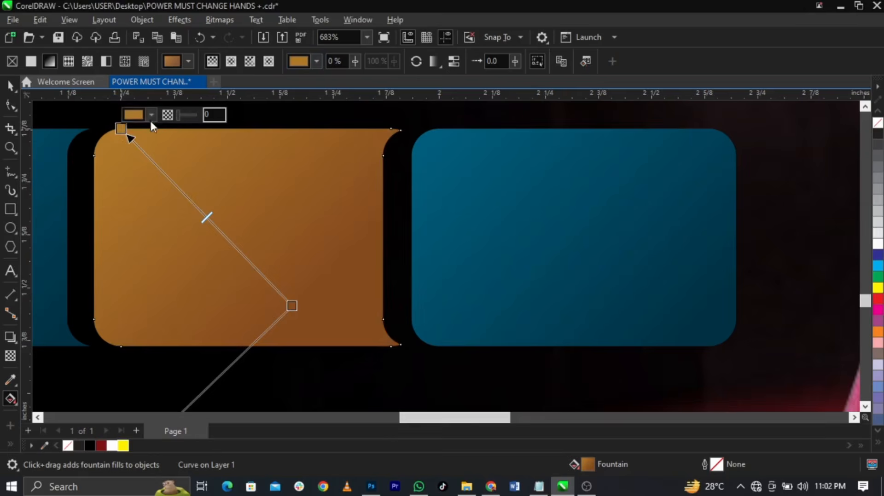
pyautogui.click(152, 114)
pyautogui.click(192, 189)
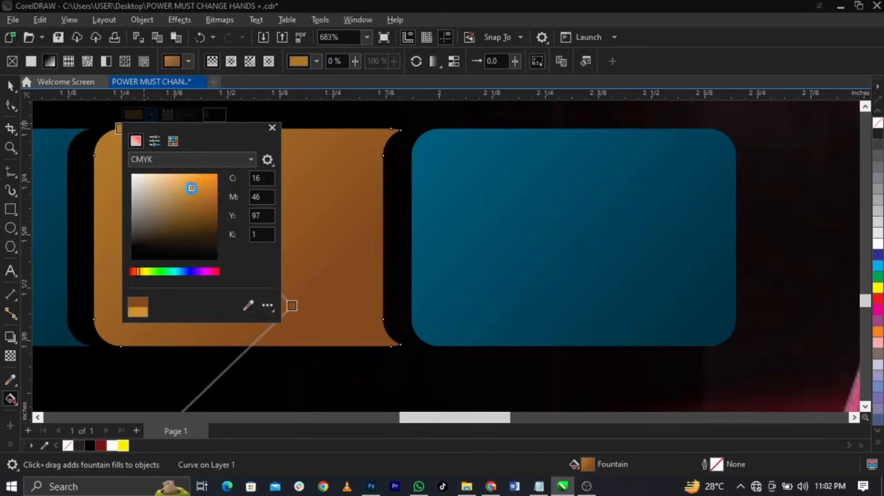
pyautogui.click(305, 227)
pyautogui.press('space')
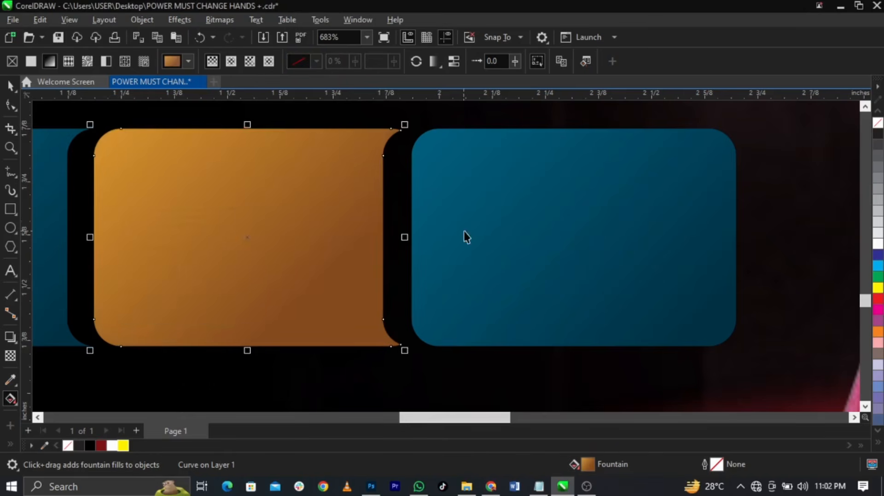
# Fill the third rounded box with white and zoom in on the row of boxes
pyautogui.click(465, 236)
pyautogui.click(878, 244)
pyautogui.scroll(-6, 424, 213)
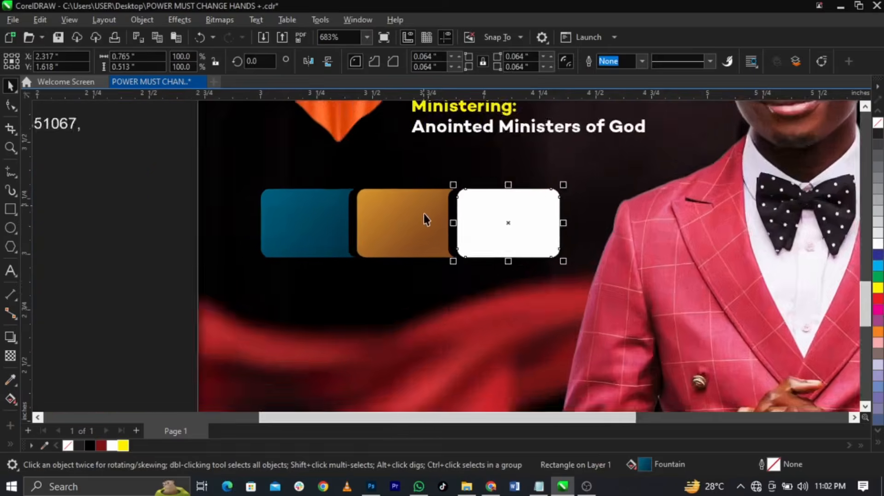
pyautogui.press('z')
pyautogui.moveTo(257, 154); pyautogui.dragTo(602, 278)
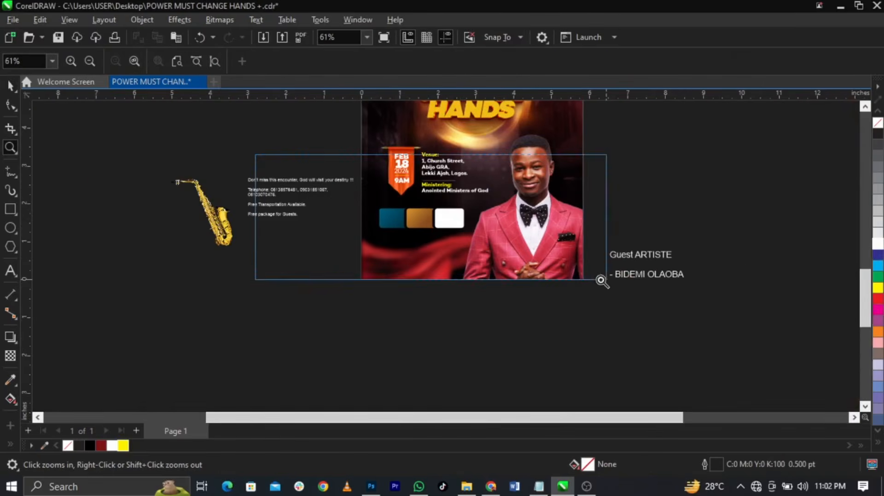
pyautogui.scroll(4, 416, 269)
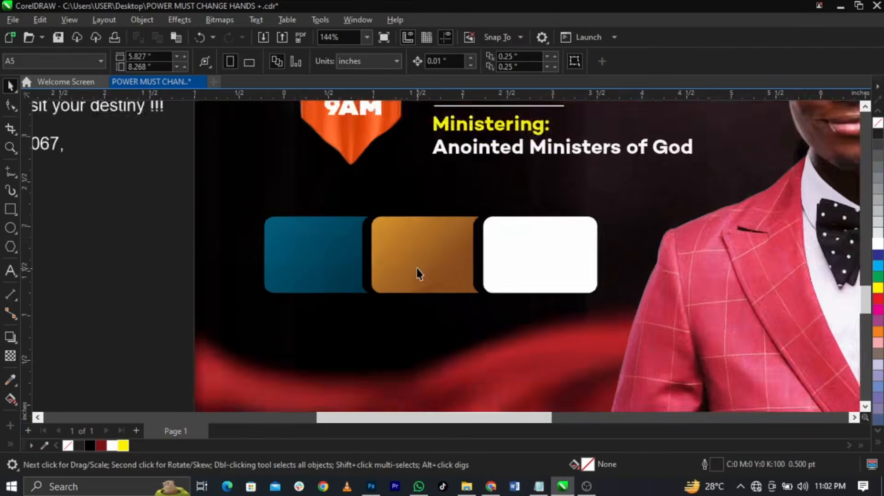
# Give the orange box's gradient a brighter orange start colour
pyautogui.click(416, 269)
pyautogui.click(11, 399)
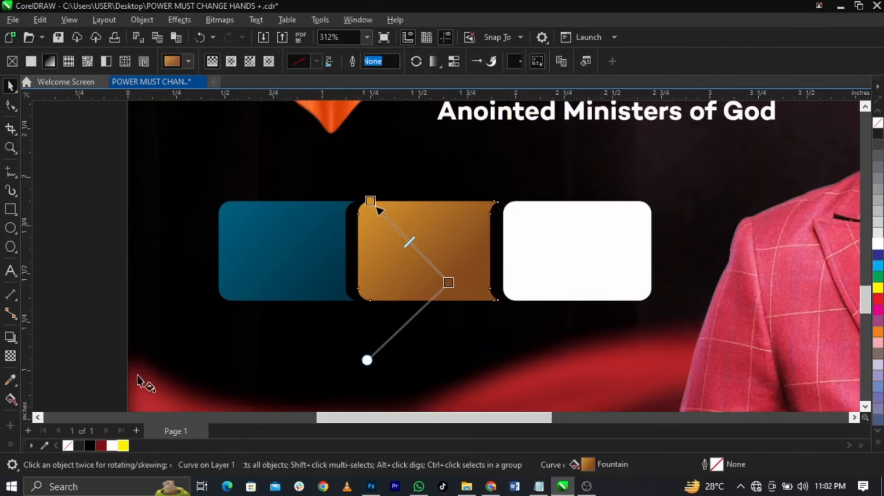
pyautogui.click(369, 201)
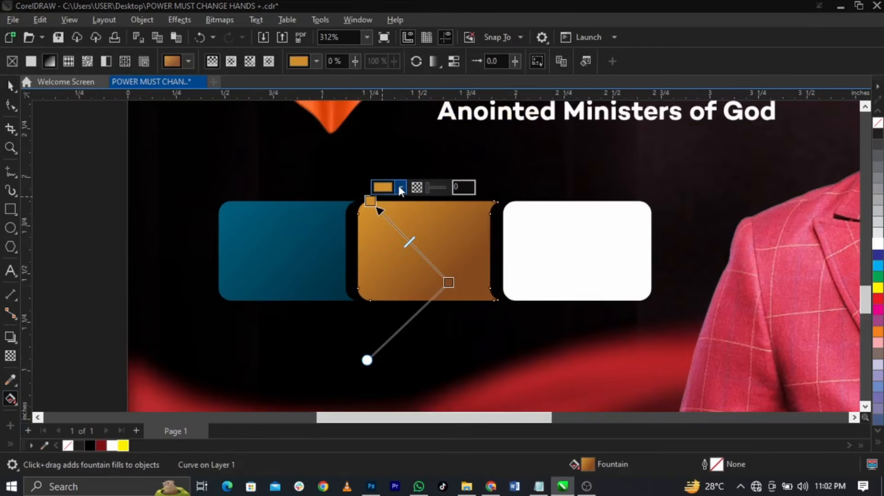
pyautogui.click(398, 184)
pyautogui.click(451, 254)
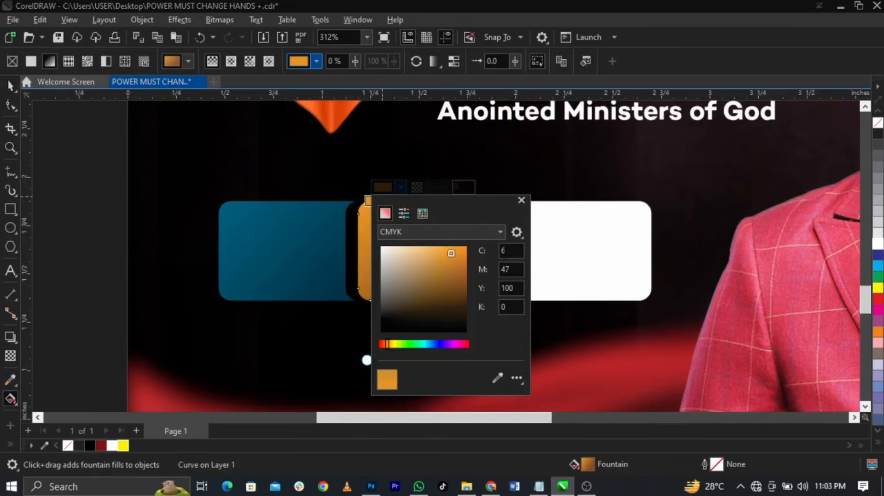
pyautogui.click(600, 253)
pyautogui.click(479, 253)
pyautogui.press('space')
pyautogui.scroll(-5, 421, 259)
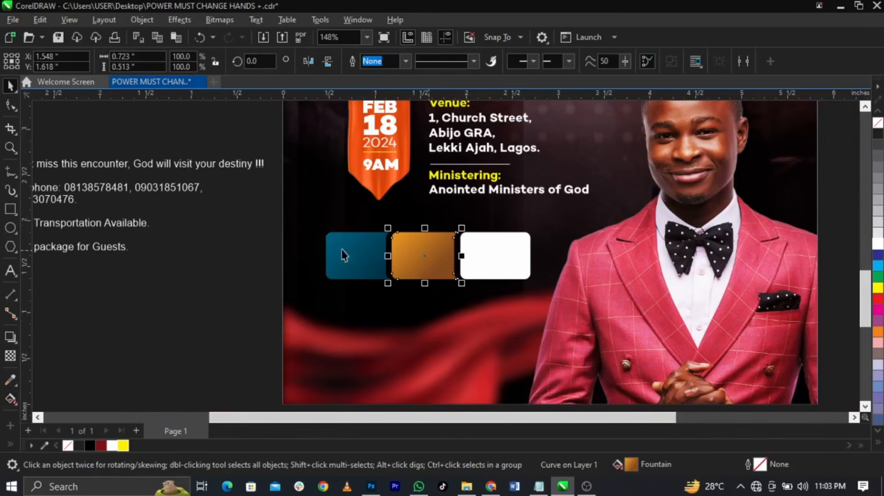
# Set the info text block in Campton Black and shrink it to about 69%
pyautogui.click(226, 251)
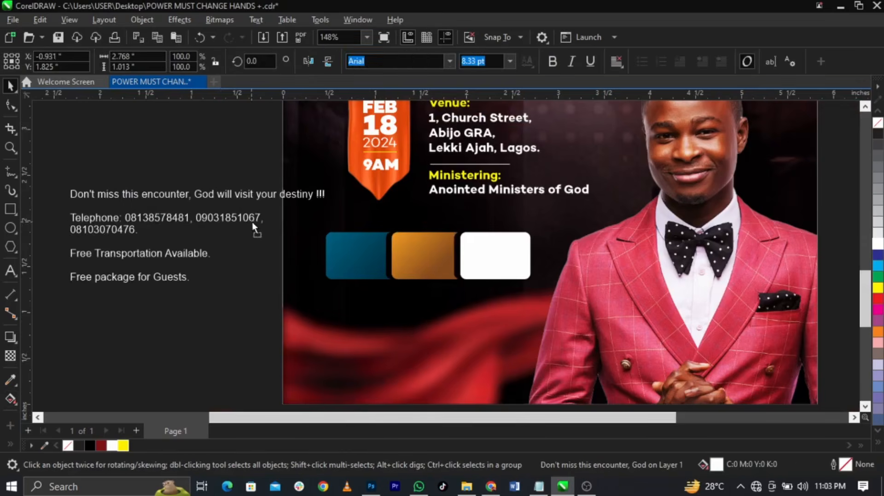
pyautogui.click(252, 223)
pyautogui.click(449, 61)
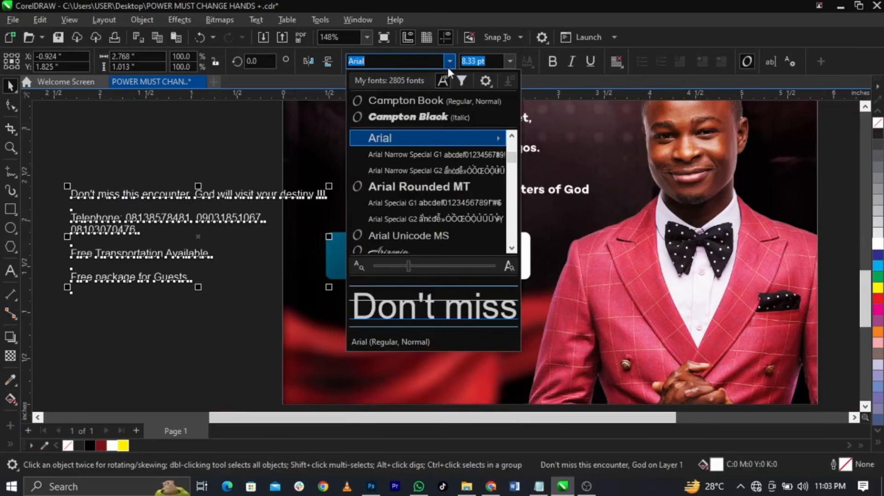
pyautogui.click(422, 119)
pyautogui.click(569, 69)
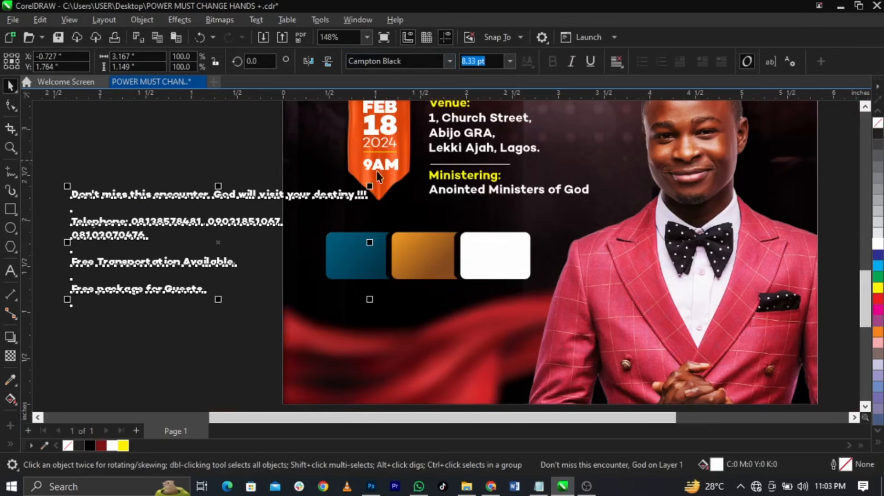
pyautogui.moveTo(369, 300); pyautogui.dragTo(275, 304)
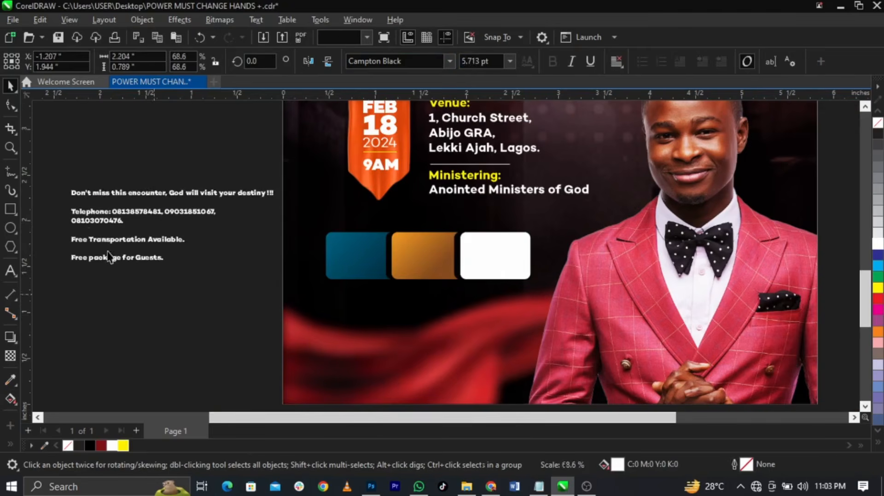
# Move the telephone, transport and package lines out into new text below the boxes
pyautogui.click(67, 180)
pyautogui.click(74, 195)
pyautogui.doubleClick(74, 194)
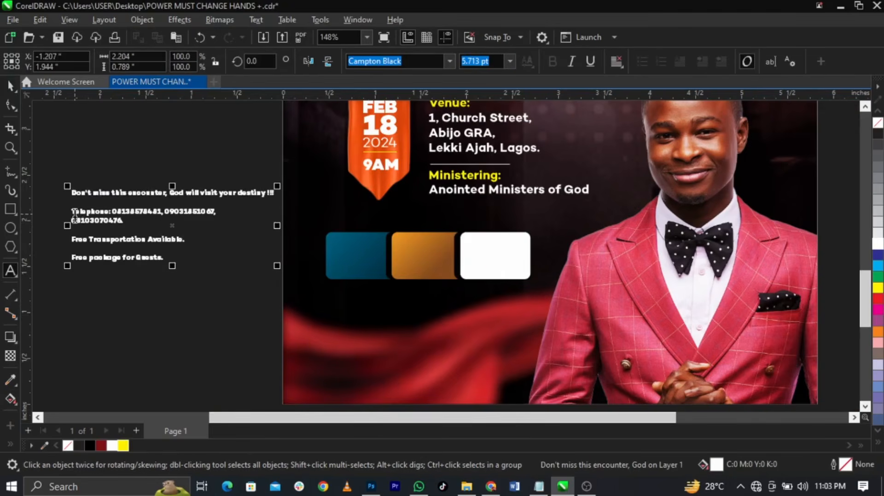
pyautogui.moveTo(73, 212); pyautogui.dragTo(192, 259)
pyautogui.hotkey('ctrl', 'c')
pyautogui.press('Delete')
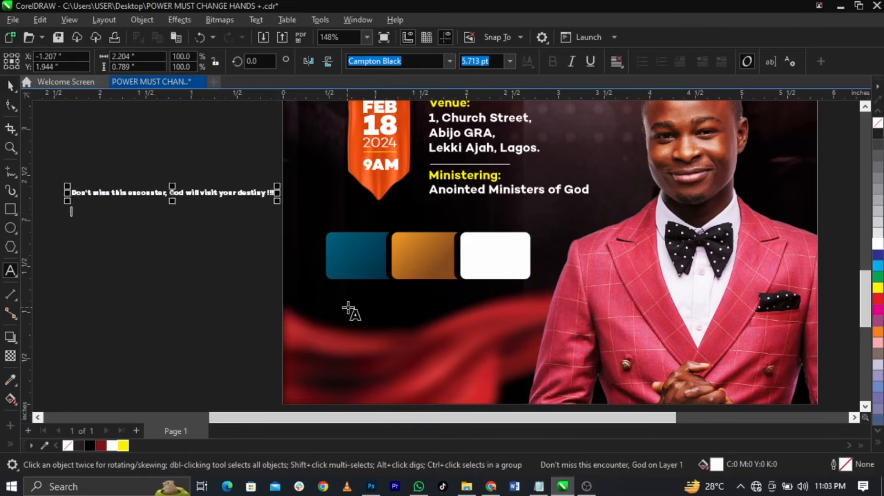
pyautogui.click(347, 306)
pyautogui.hotkey('ctrl', 'v')
pyautogui.scroll(3, 376, 299)
pyautogui.hotkey('ctrl', 'space')
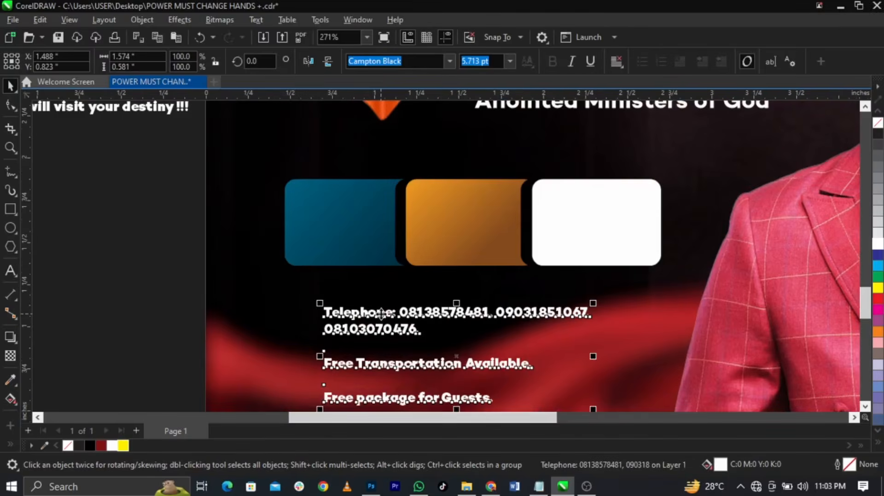
pyautogui.moveTo(381, 313); pyautogui.dragTo(373, 304)
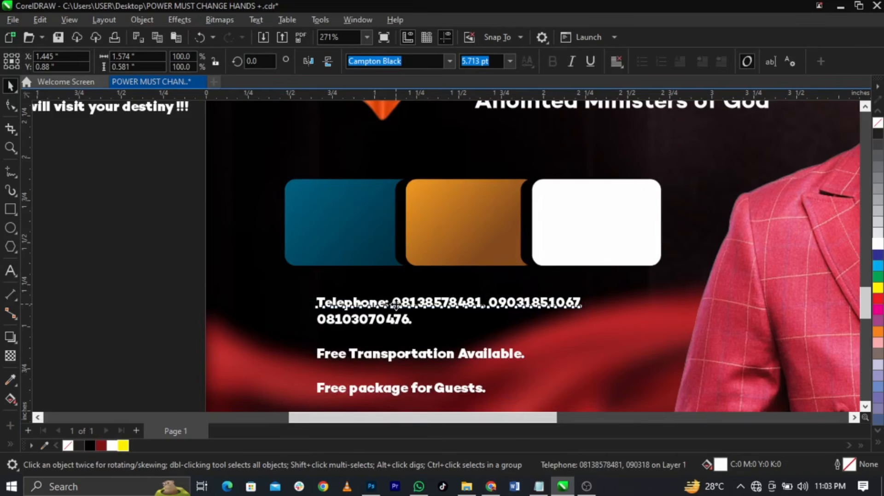
# Delete the Telephone label and cut the third phone number's line
pyautogui.doubleClick(394, 304)
pyautogui.moveTo(395, 304); pyautogui.dragTo(297, 304)
pyautogui.press('BackSpace')
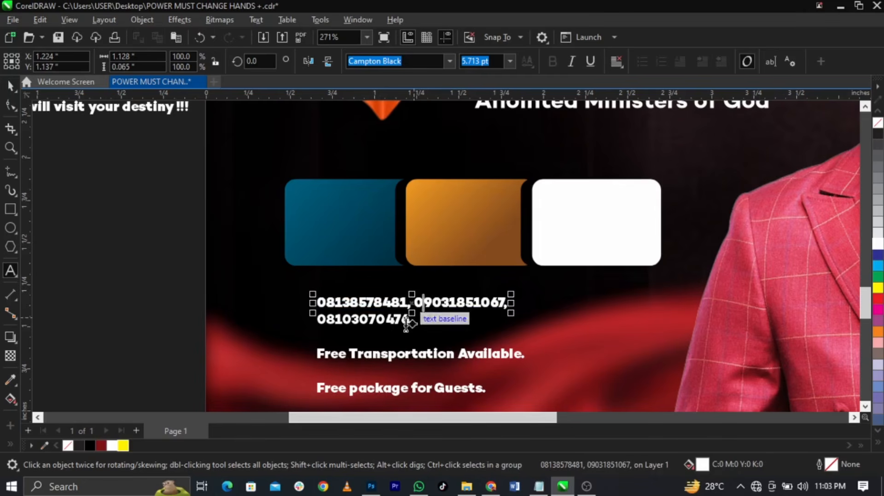
pyautogui.hotkey('ctrl', 'space')
pyautogui.click(409, 324)
pyautogui.press('Delete')
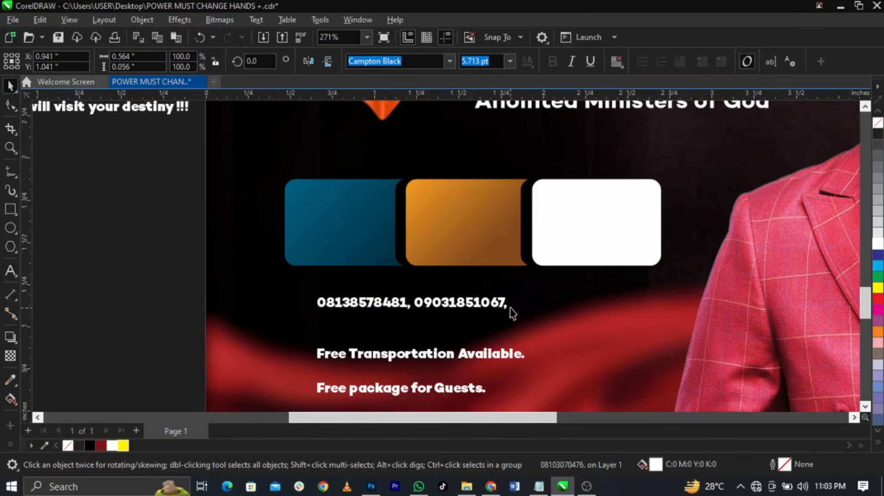
# Stack the three phone numbers one per line without punctuation and move them onto the white box
pyautogui.doubleClick(507, 304)
pyautogui.press('Return')
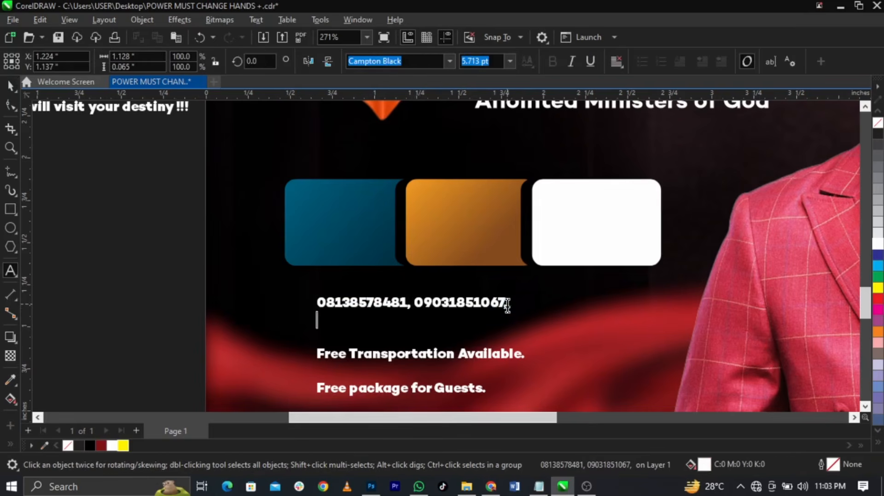
pyautogui.click(414, 302)
pyautogui.press('BackSpace')
pyautogui.press('BackSpace')
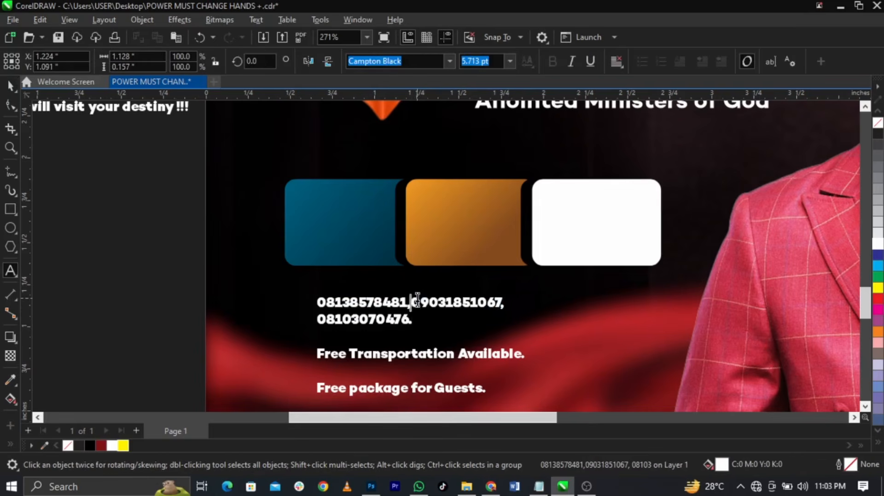
pyautogui.press('Return')
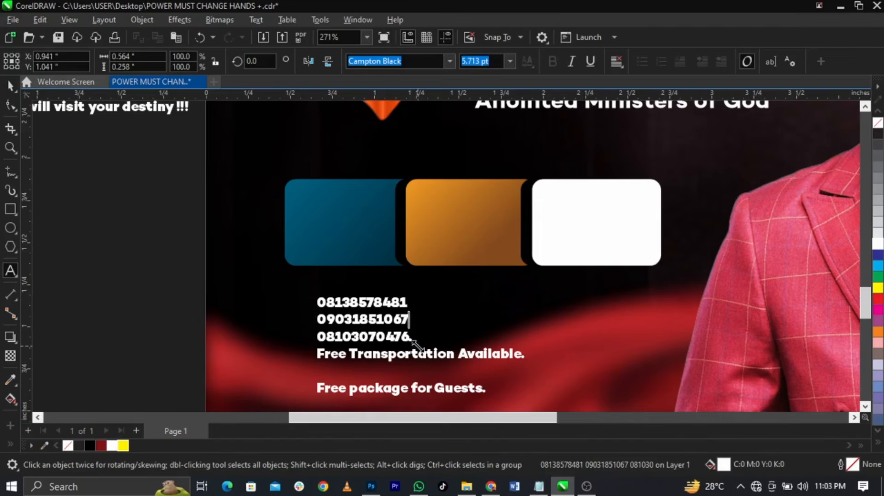
pyautogui.click(414, 339)
pyautogui.press('BackSpace')
pyautogui.hotkey('ctrl', 'space')
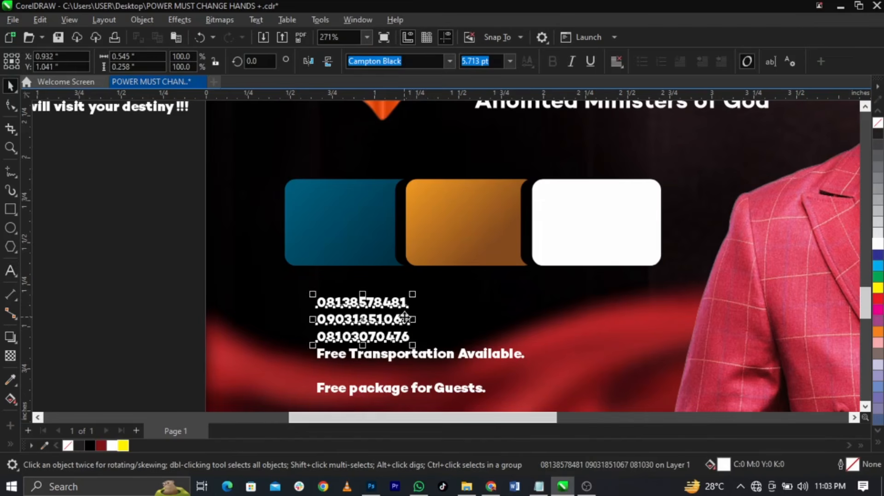
pyautogui.moveTo(405, 324); pyautogui.dragTo(620, 230)
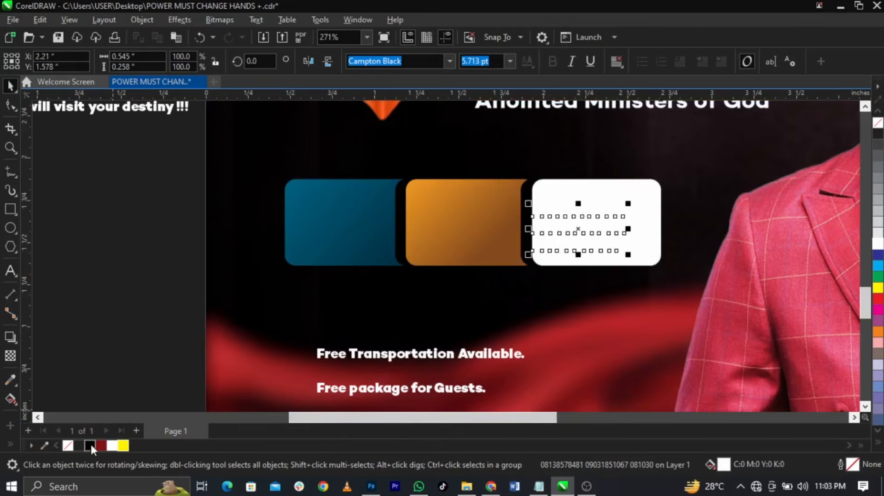
# Make the phone numbers black and centre them on the white box
pyautogui.click(91, 445)
pyautogui.keyDown('shift'); pyautogui.click(647, 222); pyautogui.keyUp('shift')
pyautogui.press('c')
pyautogui.press('e')
pyautogui.click(682, 227)
pyautogui.scroll(2, 663, 221)
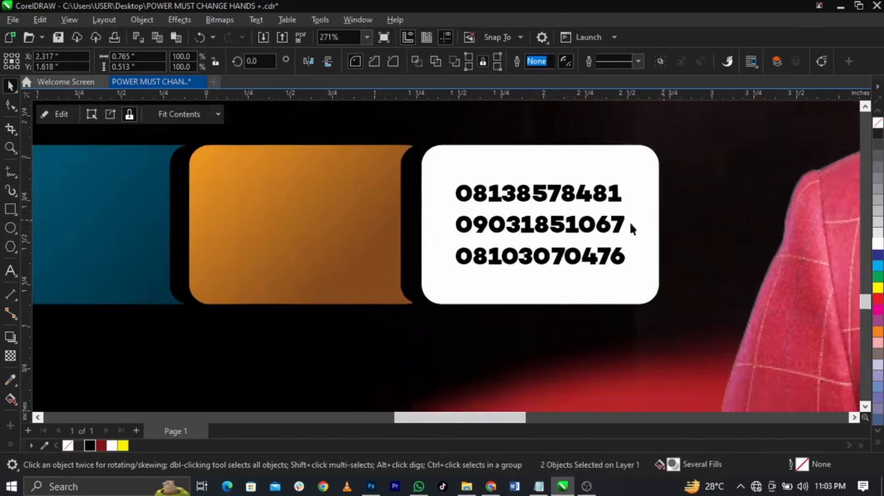
# Enlarge the phone numbers slightly and tighten their line spacing
pyautogui.click(603, 186)
pyautogui.moveTo(624, 274); pyautogui.dragTo(634, 287)
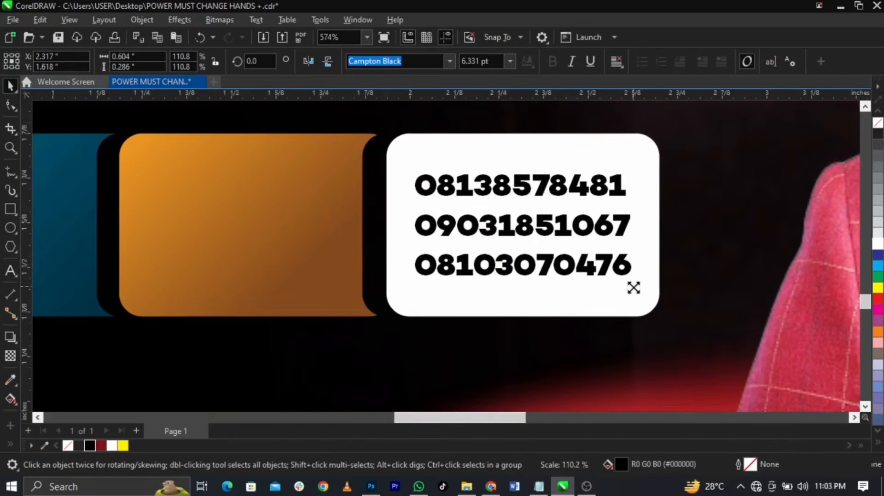
pyautogui.click(10, 105)
pyautogui.moveTo(411, 281); pyautogui.dragTo(411, 266)
pyautogui.press('space')
pyautogui.keyDown('shift'); pyautogui.click(605, 297); pyautogui.keyUp('shift')
pyautogui.click(605, 298)
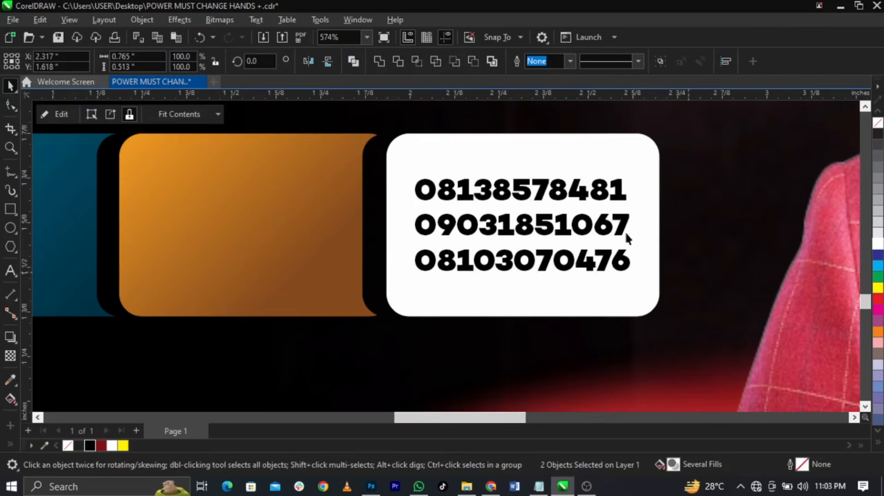
pyautogui.scroll(2, 627, 148)
# Draw a red, outline-free pill shape at the white box's top-right
pyautogui.click(10, 208)
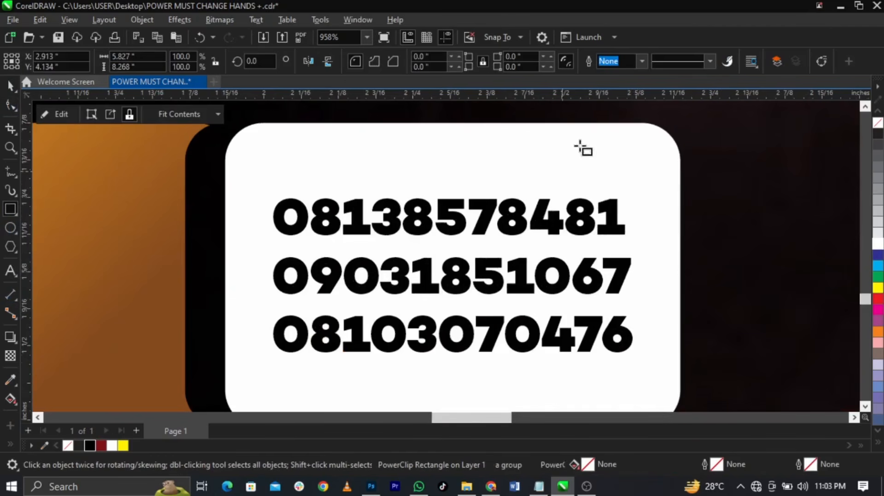
pyautogui.moveTo(546, 144); pyautogui.dragTo(725, 177)
pyautogui.press('space')
pyautogui.click(878, 300)
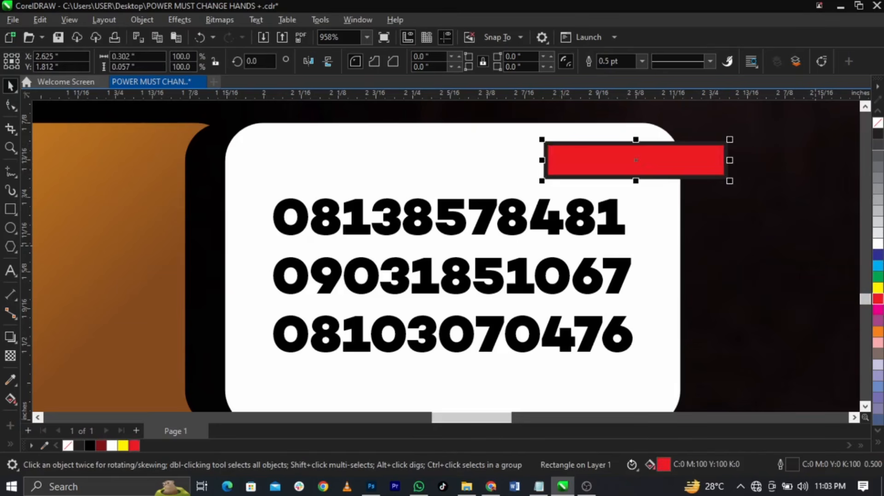
pyautogui.rightClick(878, 123)
pyautogui.press('F10')
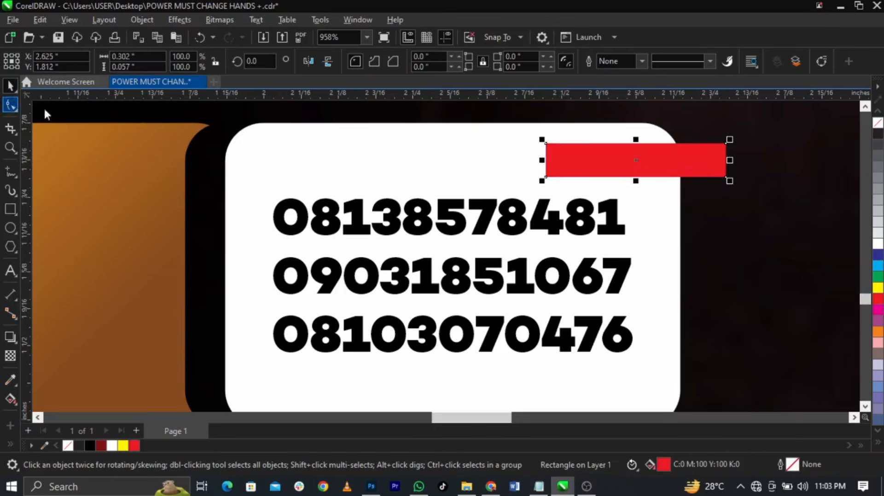
pyautogui.moveTo(547, 144); pyautogui.dragTo(562, 145)
pyautogui.press('space')
# Duplicate the phone text as a white 'CALL FOR INFO:' heading scaled to about 71%
pyautogui.click(600, 226)
pyautogui.click(598, 221)
pyautogui.moveTo(590, 220); pyautogui.dragTo(494, 184)
pyautogui.rightClick(494, 184)
pyautogui.press('F8')
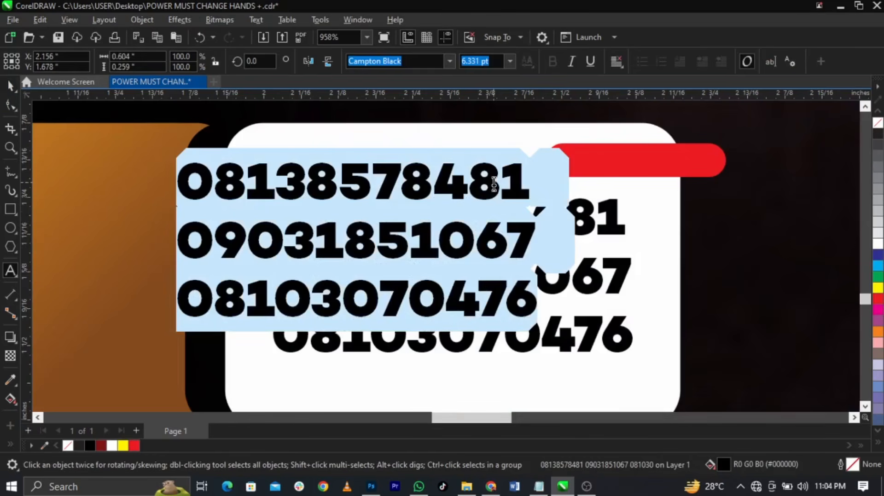
pyautogui.write('CALL FOR IN')
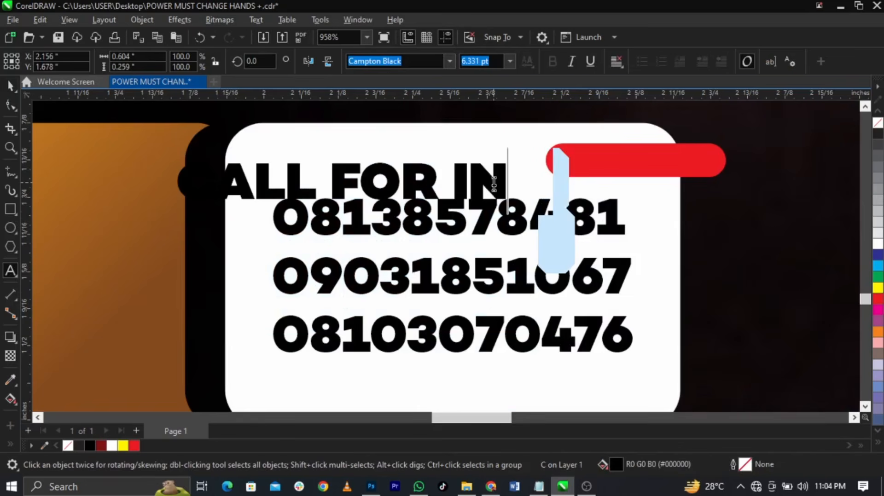
pyautogui.write('FO:')
pyautogui.hotkey('ctrl', 'space')
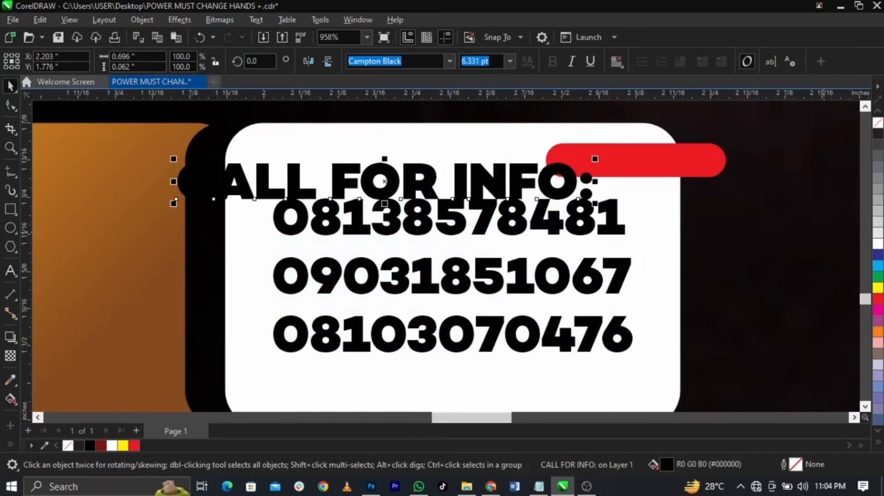
pyautogui.click(878, 244)
pyautogui.moveTo(595, 203); pyautogui.dragTo(537, 209)
# Centre the label on the red pill and shrink it to about half size
pyautogui.keyDown('shift'); pyautogui.click(616, 171); pyautogui.keyUp('shift')
pyautogui.press('c')
pyautogui.press('e')
pyautogui.click(743, 176)
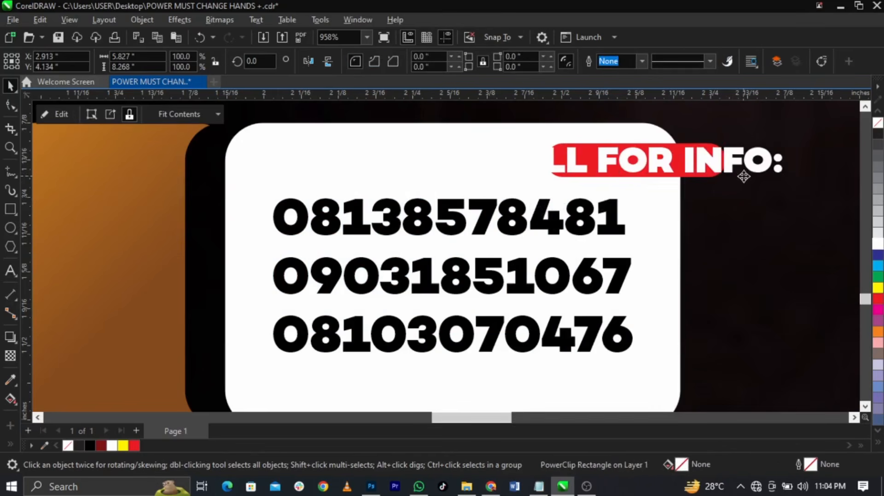
pyautogui.click(760, 169)
pyautogui.moveTo(789, 179); pyautogui.dragTo(718, 194)
# Move the 'Free Transportation Available.' text over the coloured boxes
pyautogui.scroll(-3, 573, 224)
pyautogui.click(688, 249)
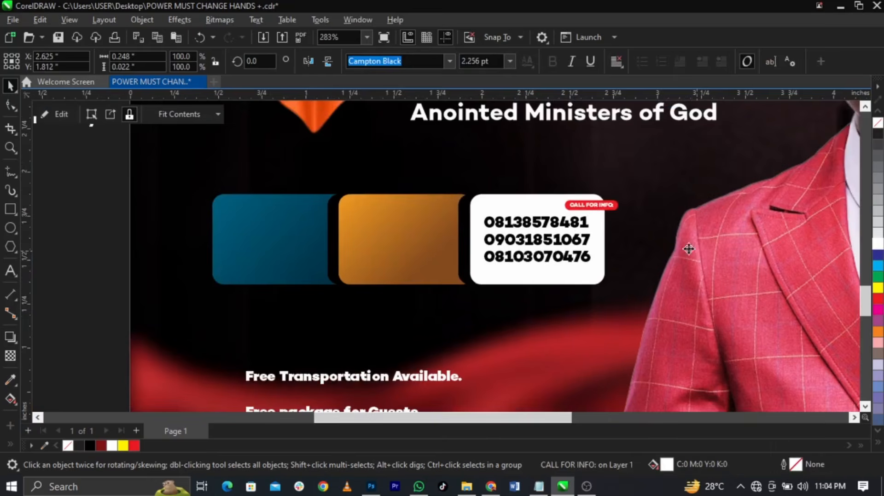
pyautogui.moveTo(433, 386); pyautogui.dragTo(446, 310)
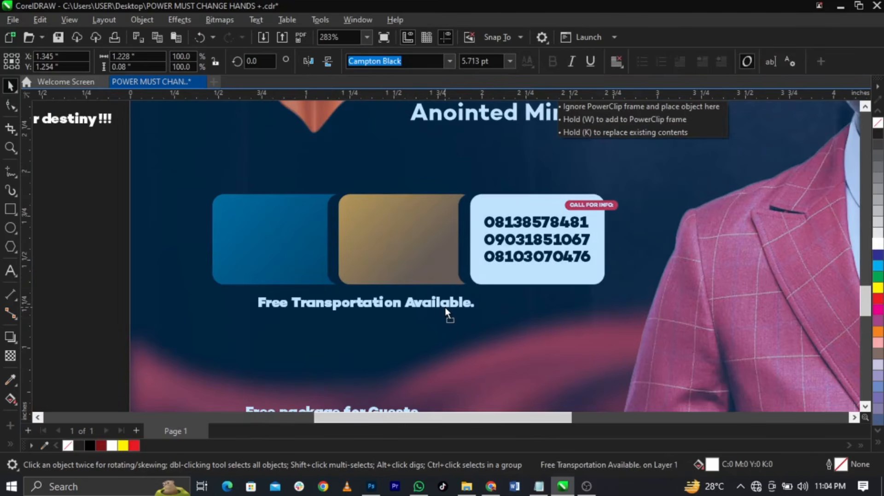
pyautogui.moveTo(418, 295); pyautogui.dragTo(388, 228)
pyautogui.scroll(3, 233, 228)
# Break the text before Transportation and Available, then change it to UPPERCASE
pyautogui.doubleClick(219, 218)
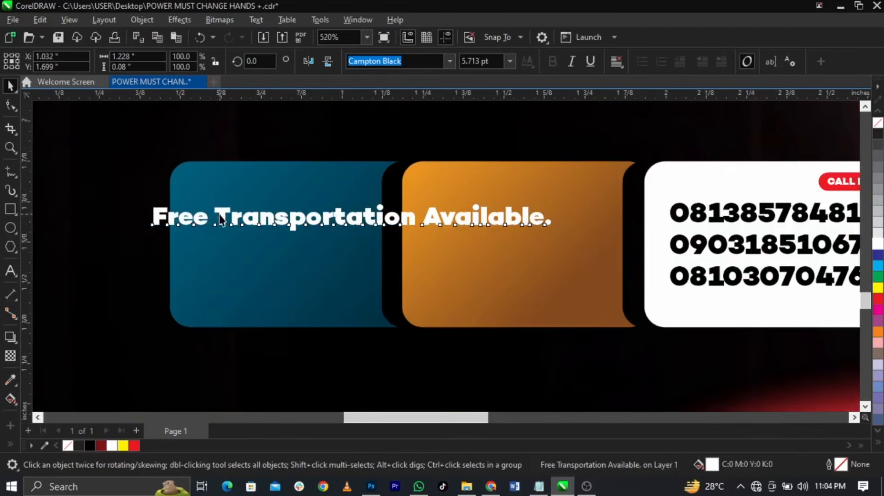
pyautogui.press('Return')
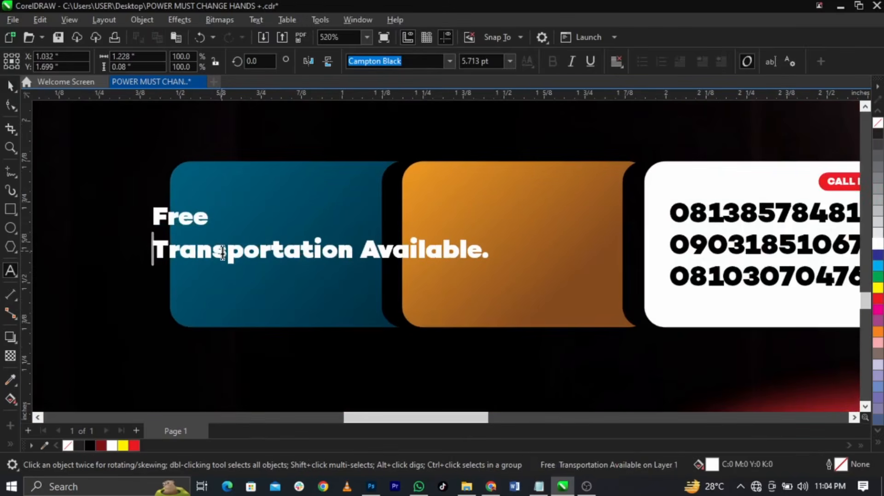
pyautogui.keyDown('shift'); pyautogui.click(338, 243); pyautogui.keyUp('shift')
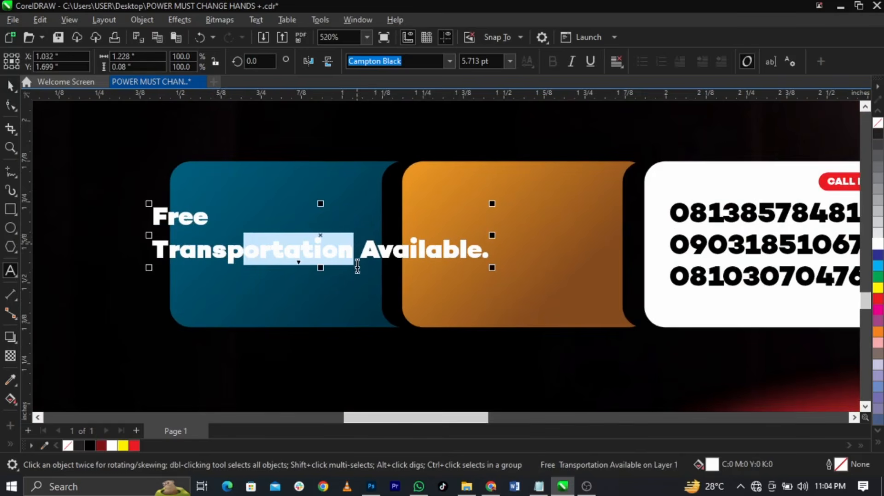
pyautogui.click(364, 259)
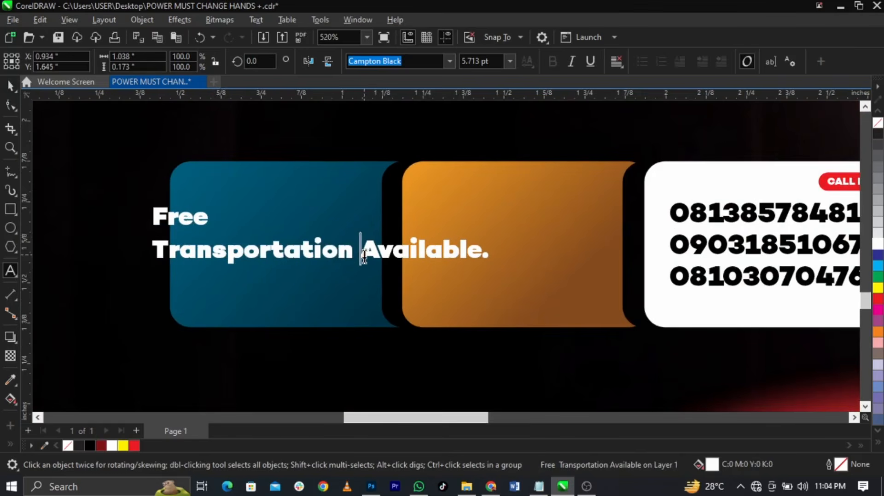
pyautogui.press('Return')
pyautogui.hotkey('ctrl', 'a')
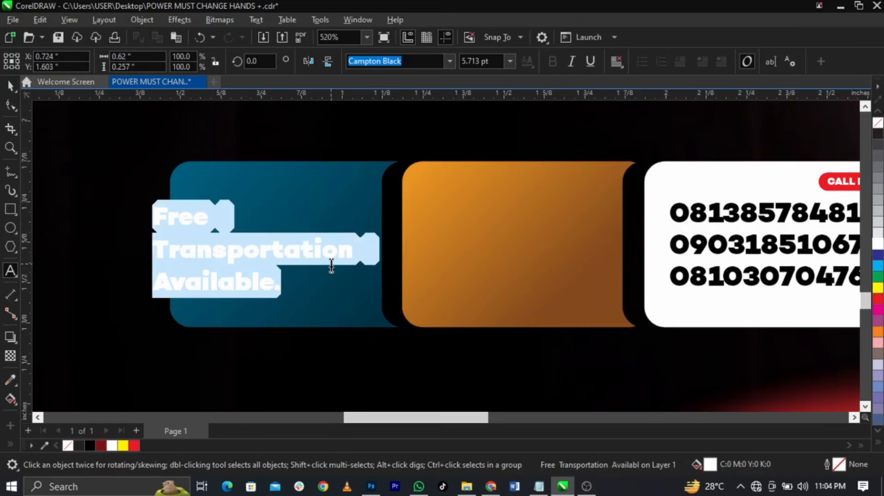
pyautogui.hotkey('shift', 'F3')
pyautogui.hotkey('alt', 'u')
# Break the uppercase text into separate lines, then centre FREE on the blue box and enlarge it to about twice its size
pyautogui.press('Return')
pyautogui.hotkey('ctrl', 'space')
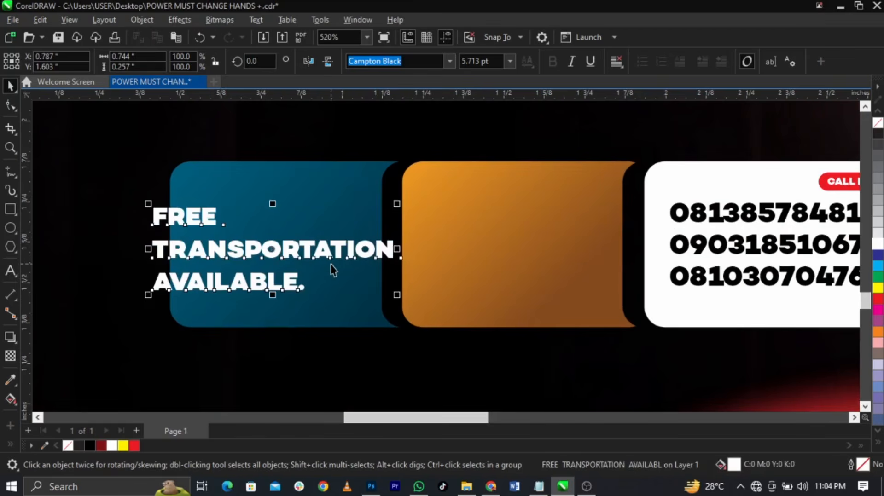
pyautogui.hotkey('ctrl', 'k')
pyautogui.keyDown('shift'); pyautogui.click(286, 222); pyautogui.keyUp('shift')
pyautogui.press('c')
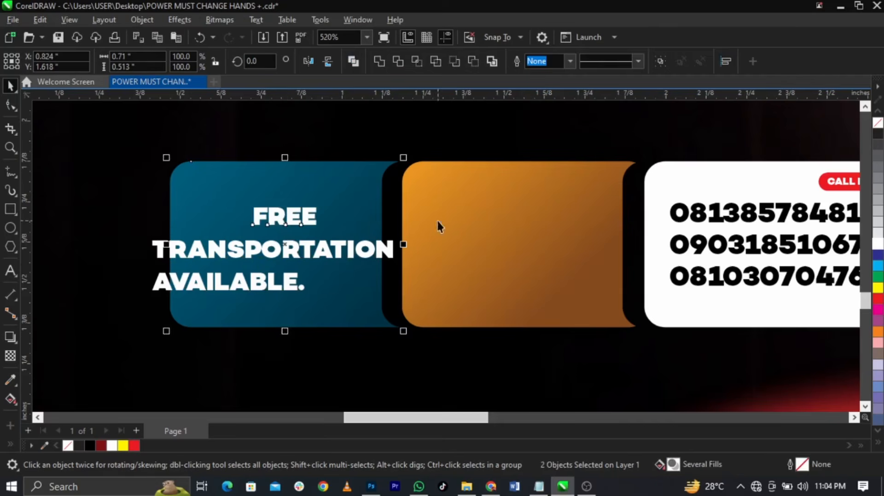
pyautogui.click(438, 223)
pyautogui.click(310, 216)
pyautogui.moveTo(320, 203); pyautogui.dragTo(360, 185)
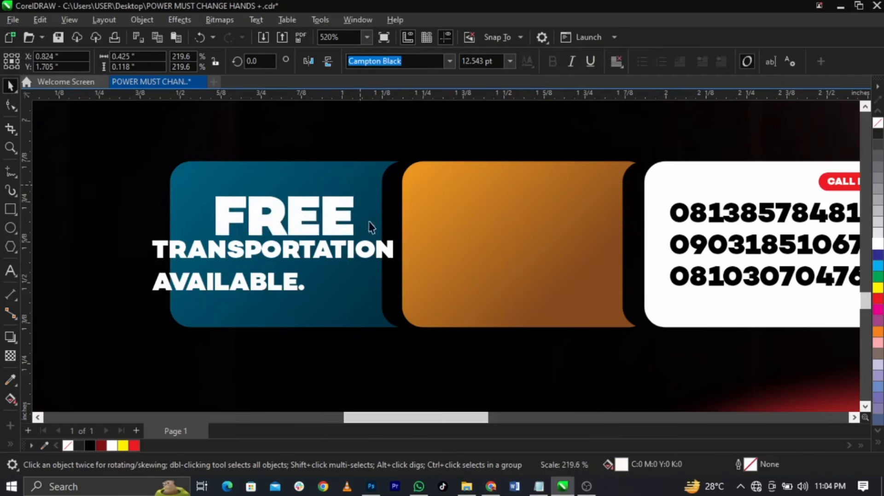
# Set the TRANSPORTATION and AVAILABLE. lines to Campton Book Bold at about two-thirds size
pyautogui.click(367, 251)
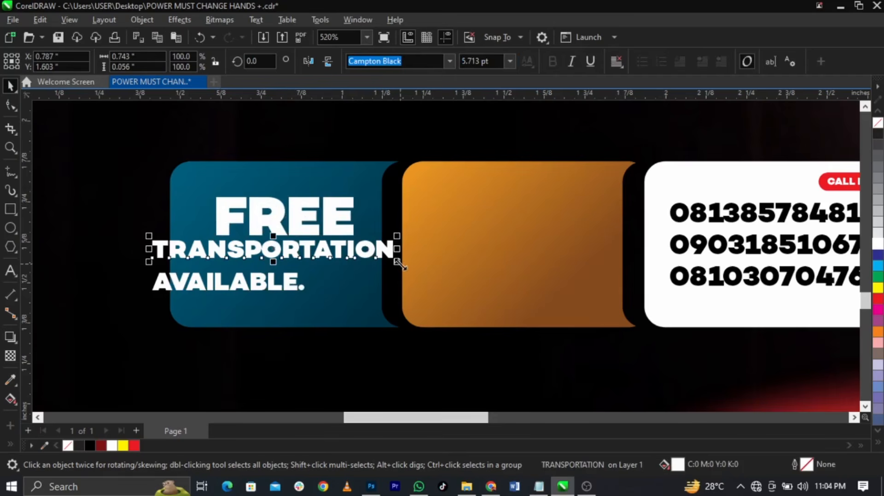
pyautogui.keyDown('shift'); pyautogui.click(284, 290); pyautogui.keyUp('shift')
pyautogui.moveTo(284, 290); pyautogui.dragTo(339, 293)
pyautogui.scroll(2, 271, 293)
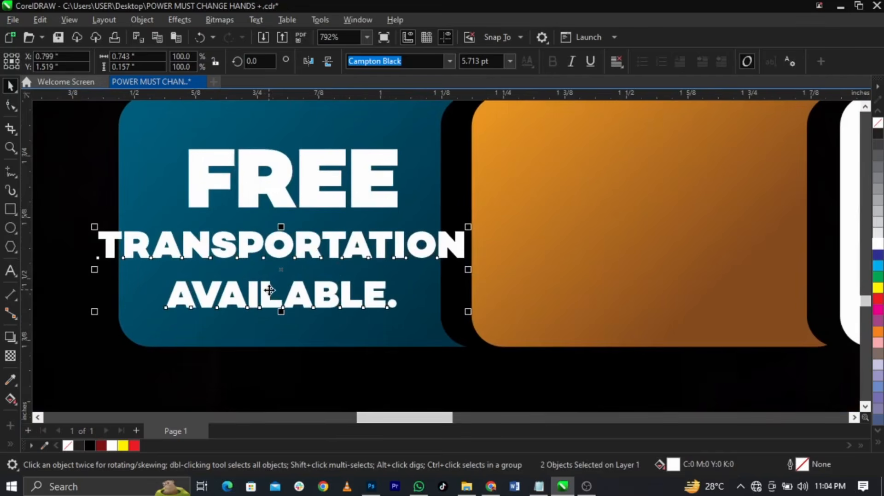
pyautogui.click(451, 61)
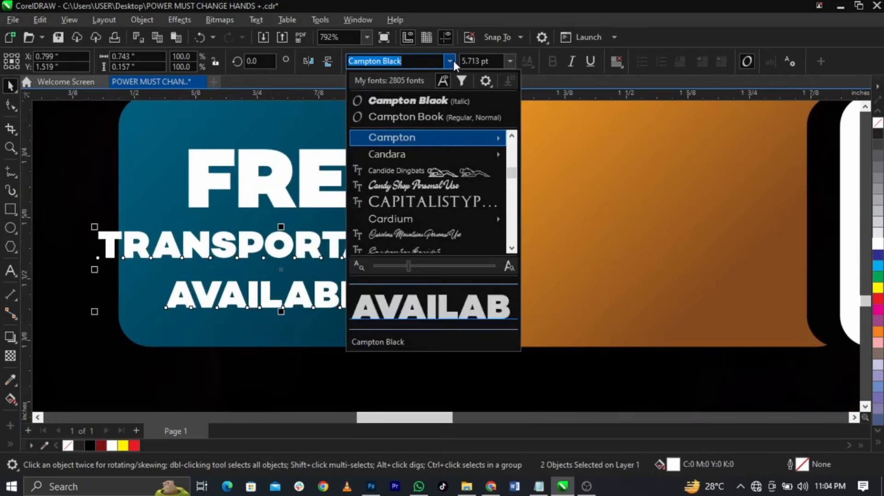
pyautogui.click(437, 117)
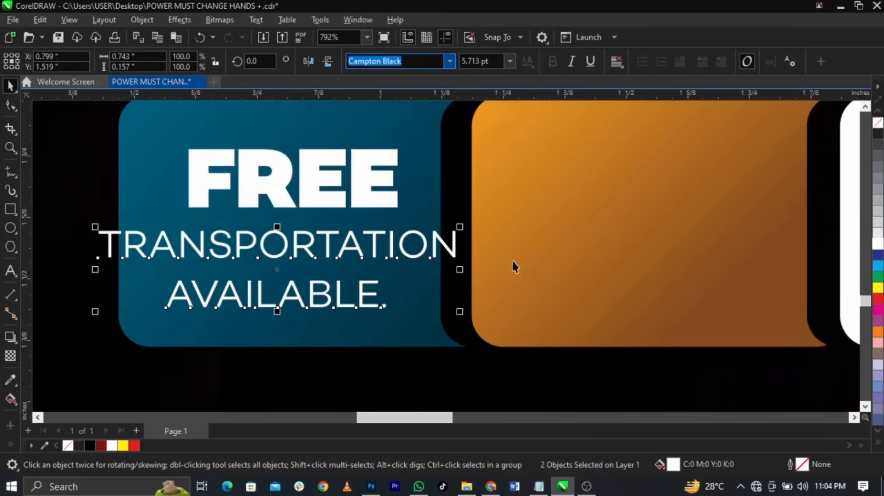
pyautogui.moveTo(458, 311); pyautogui.dragTo(551, 62)
pyautogui.click(552, 62)
pyautogui.hotkey('ctrl', 'z')
pyautogui.hotkey('ctrl', 'z')
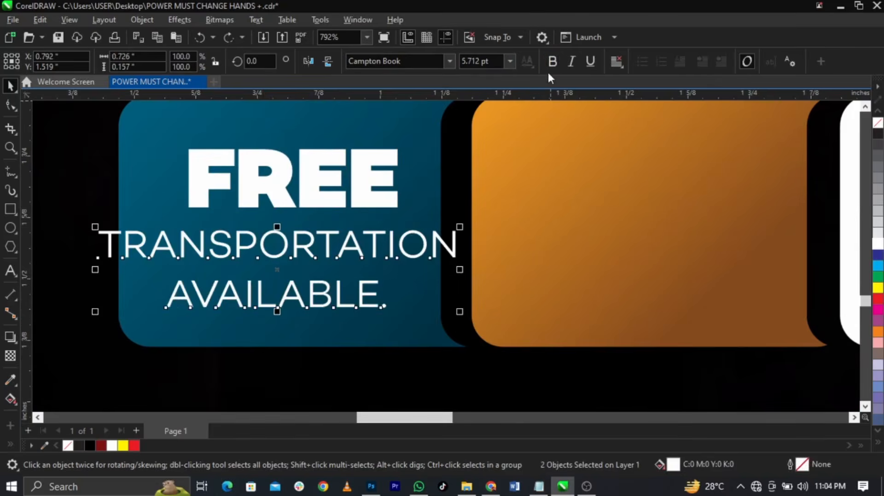
pyautogui.moveTo(459, 311); pyautogui.dragTo(395, 297)
# Centre the two lines under FREE and raise AVAILABLE. closer to TRANSPORTATION
pyautogui.moveTo(373, 235)
pyautogui.mouseDown()
pyautogui.moveTo(375, 253)
pyautogui.moveTo(372, 222)
pyautogui.mouseUp()
pyautogui.keyDown('shift'); pyautogui.click(373, 197); pyautogui.keyUp('shift')
pyautogui.press('c')
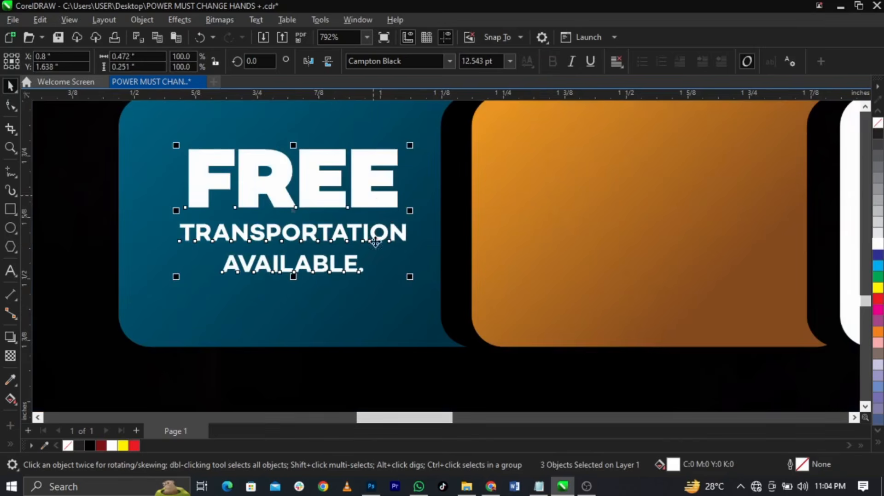
pyautogui.click(348, 252)
pyautogui.scroll(2, 348, 252)
pyautogui.moveTo(348, 264); pyautogui.dragTo(349, 256)
# Reposition all three text lines together inside the blue box
pyautogui.keyDown('shift'); pyautogui.click(355, 232); pyautogui.keyUp('shift')
pyautogui.keyDown('shift'); pyautogui.click(361, 163); pyautogui.keyUp('shift')
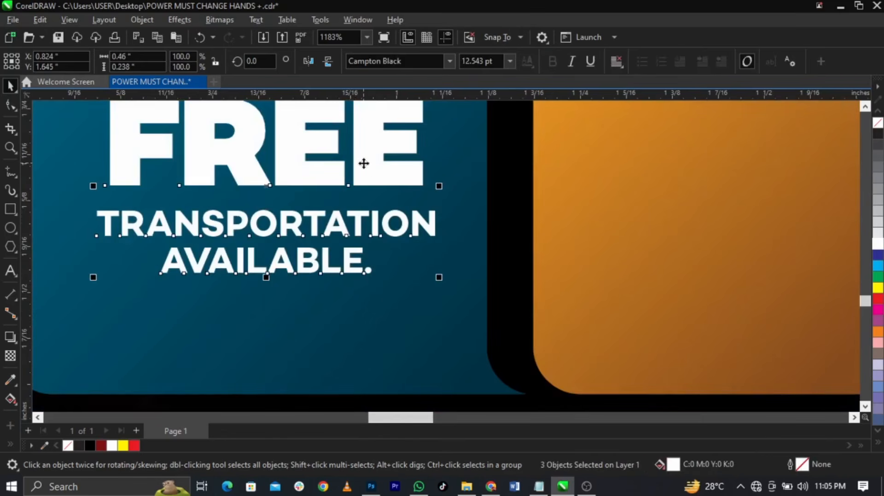
pyautogui.keyDown('shift'); pyautogui.click(387, 298); pyautogui.keyUp('shift')
pyautogui.scroll(-3, 388, 254)
pyautogui.moveTo(161, 153); pyautogui.dragTo(461, 307)
pyautogui.scroll(1, 337, 211)
pyautogui.moveTo(339, 214); pyautogui.dragTo(335, 220)
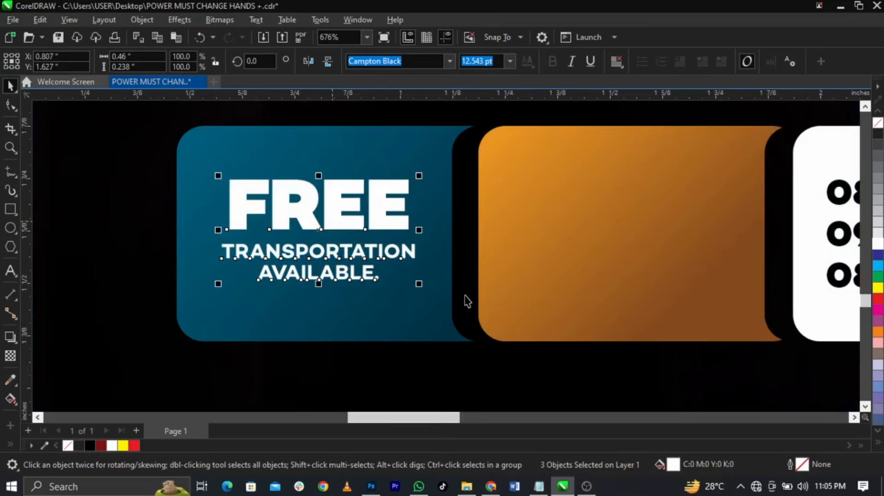
pyautogui.click(466, 301)
pyautogui.scroll(-5, 466, 302)
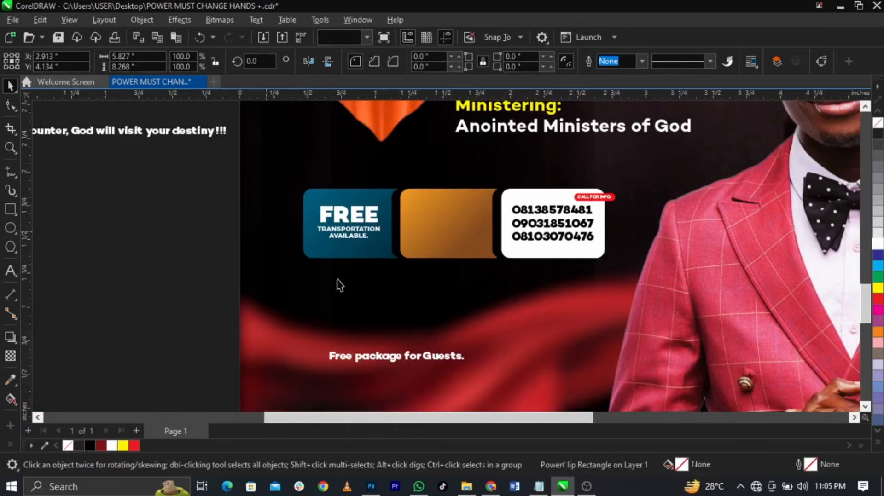
# Copy the FREE text block onto the orange box
pyautogui.click(380, 358)
pyautogui.scroll(1, 346, 232)
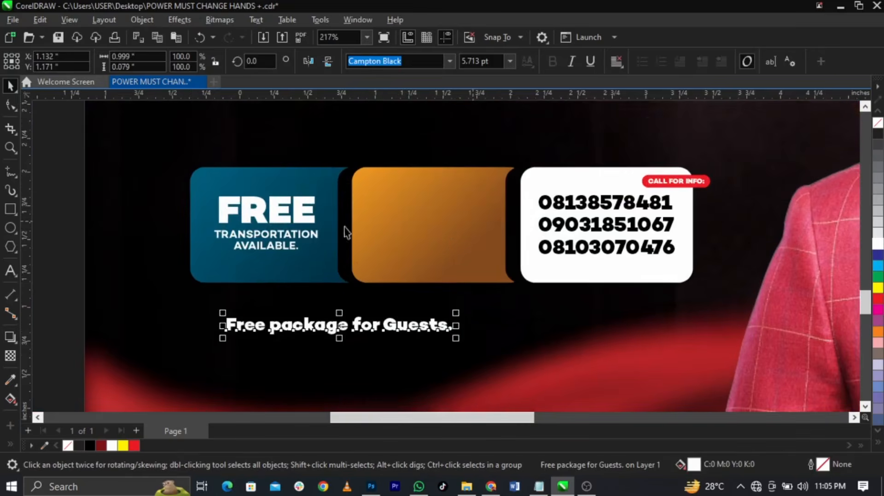
pyautogui.moveTo(172, 184); pyautogui.dragTo(355, 272)
pyautogui.moveTo(311, 210); pyautogui.dragTo(458, 237)
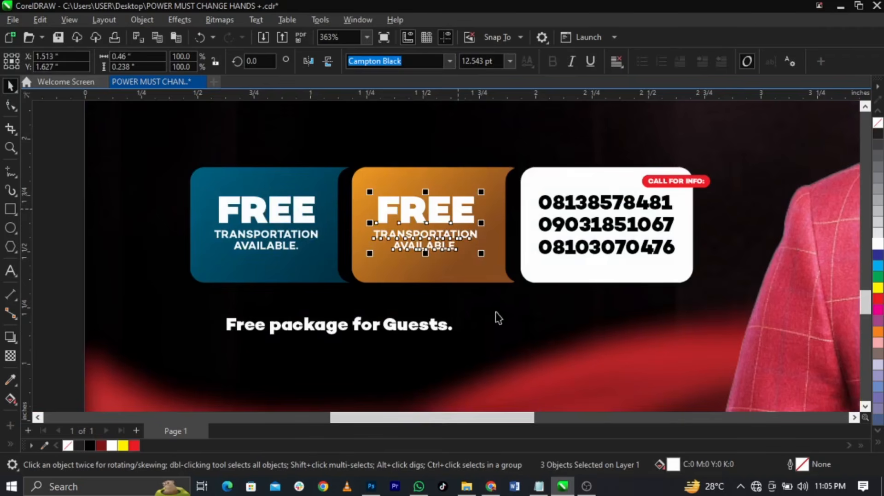
pyautogui.click(458, 238)
# Retype the copied lines as PACKAGE and FOR GUESTS, and delete the old 'Free package for Guests.' text
pyautogui.doubleClick(458, 236)
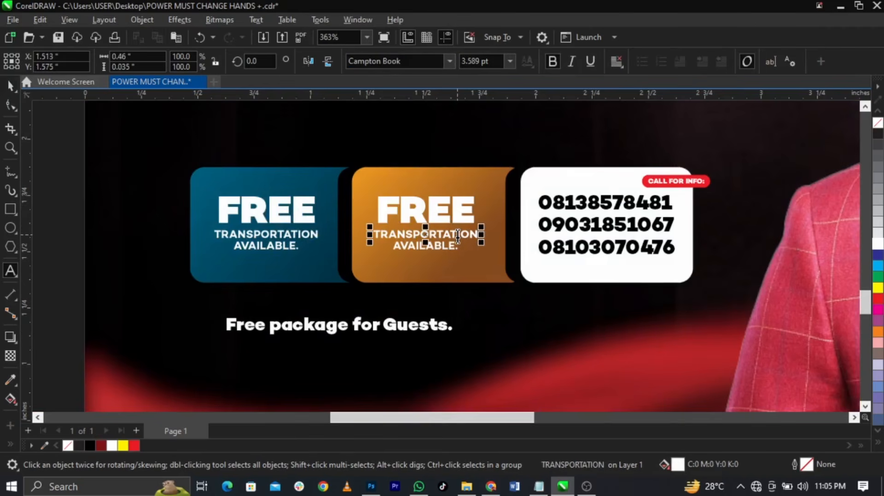
pyautogui.hotkey('ctrl', 'a')
pyautogui.write('PA')
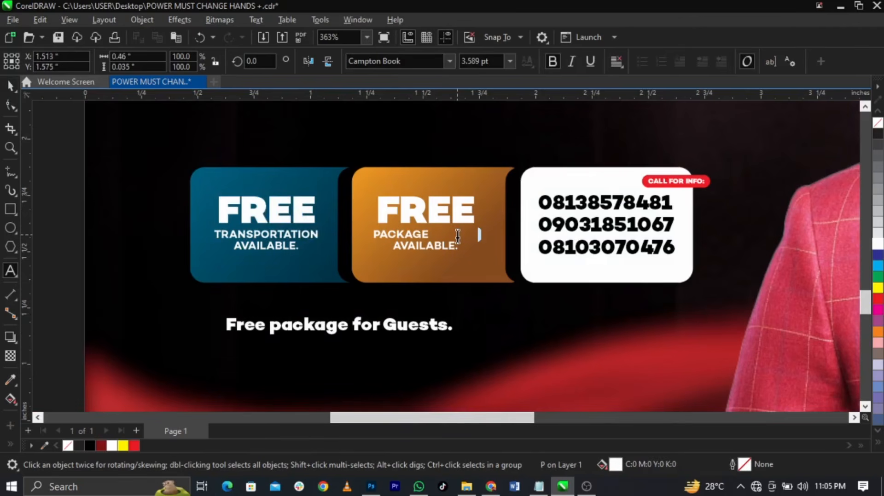
pyautogui.hotkey('ctrl', 'space')
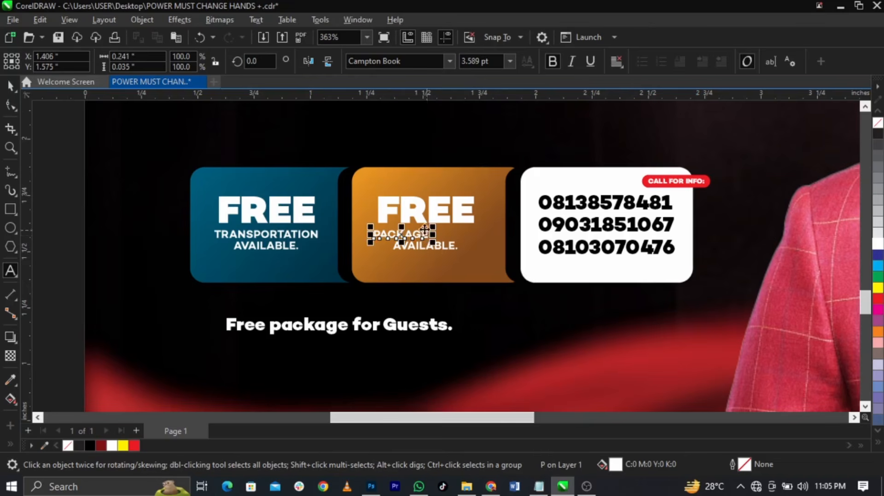
pyautogui.click(433, 244)
pyautogui.doubleClick(435, 245)
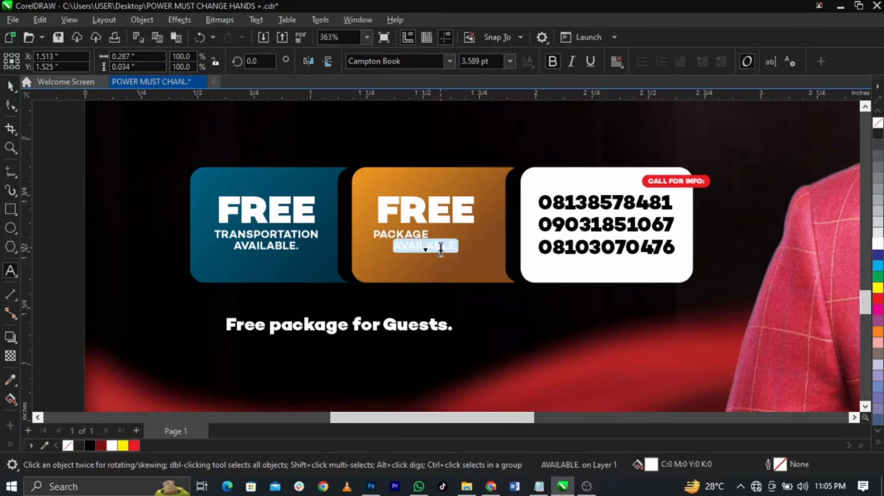
pyautogui.write('FOR GUESTS')
pyautogui.hotkey('ctrl', 'space')
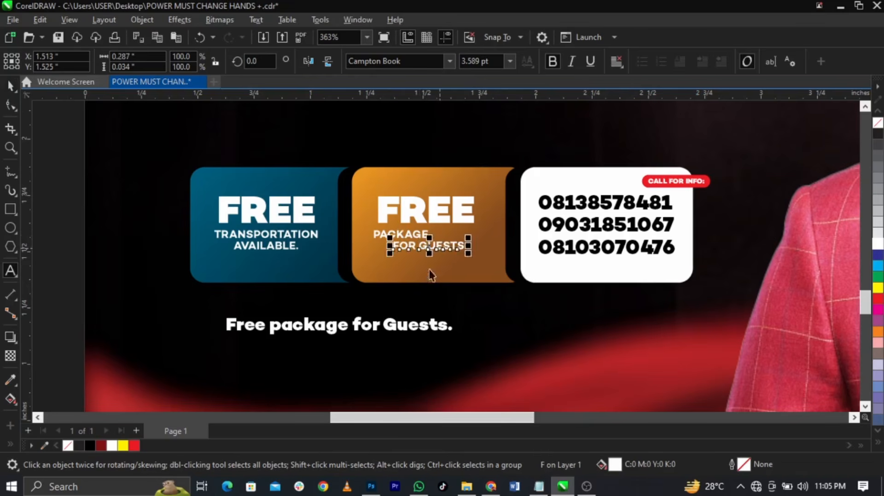
pyautogui.click(441, 329)
pyautogui.press('Delete')
# Stack FOR GUESTS under PACKAGE and centre both lines on the orange card
pyautogui.scroll(2, 451, 234)
pyautogui.scroll(2, 450, 234)
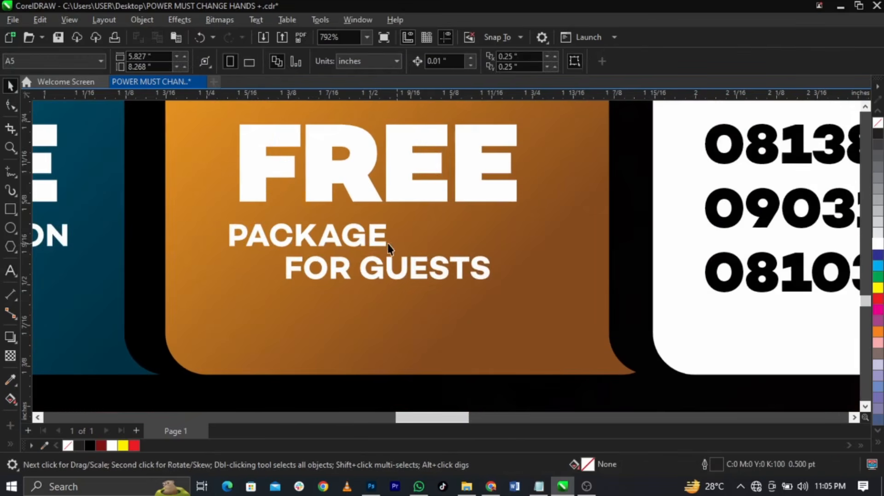
pyautogui.moveTo(371, 243); pyautogui.dragTo(375, 230)
pyautogui.keyDown('shift'); pyautogui.click(408, 275); pyautogui.keyUp('shift')
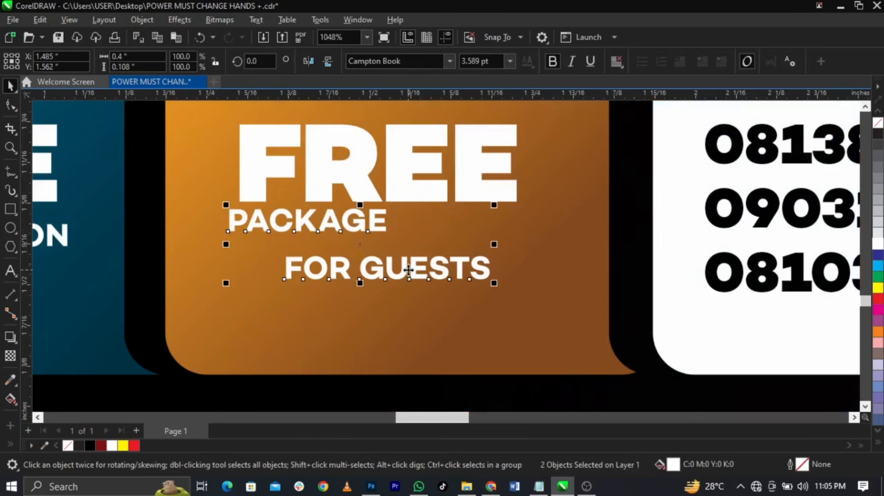
pyautogui.press('c')
pyautogui.press('l')
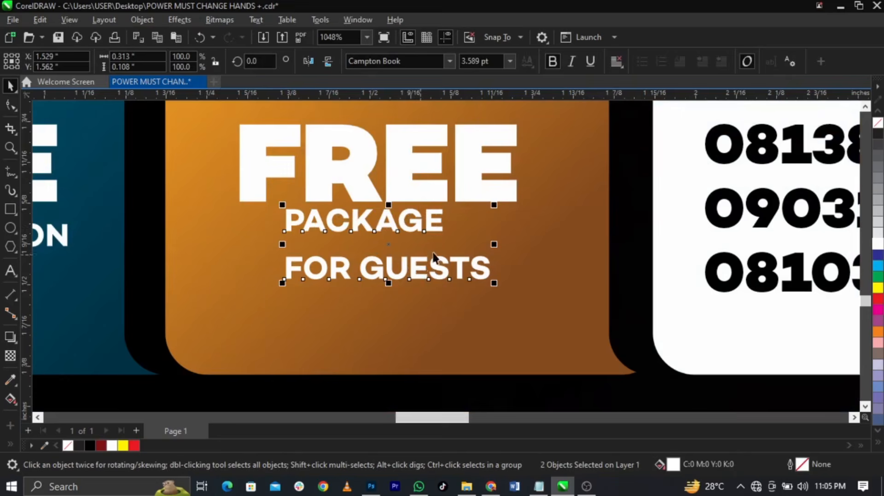
pyautogui.moveTo(434, 268); pyautogui.dragTo(435, 250)
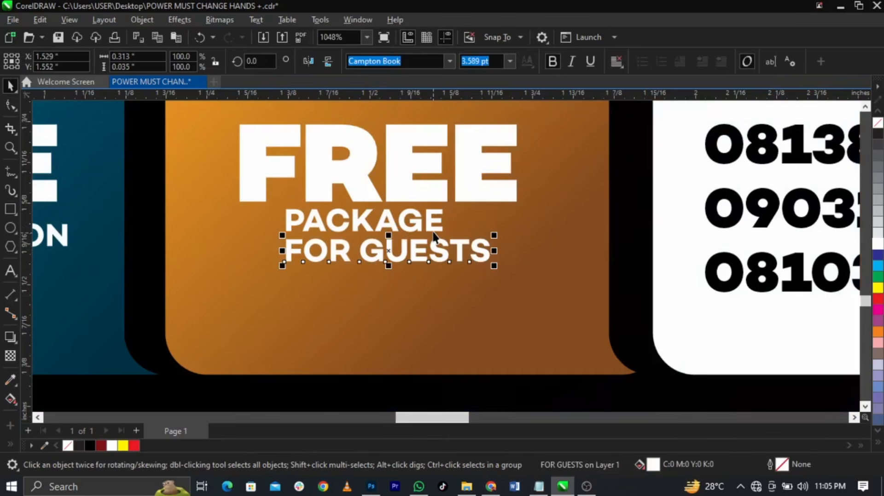
pyautogui.keyDown('shift'); pyautogui.click(433, 227); pyautogui.keyUp('shift')
pyautogui.press('c')
pyautogui.keyDown('shift'); pyautogui.click(431, 205); pyautogui.keyUp('shift')
pyautogui.press('c')
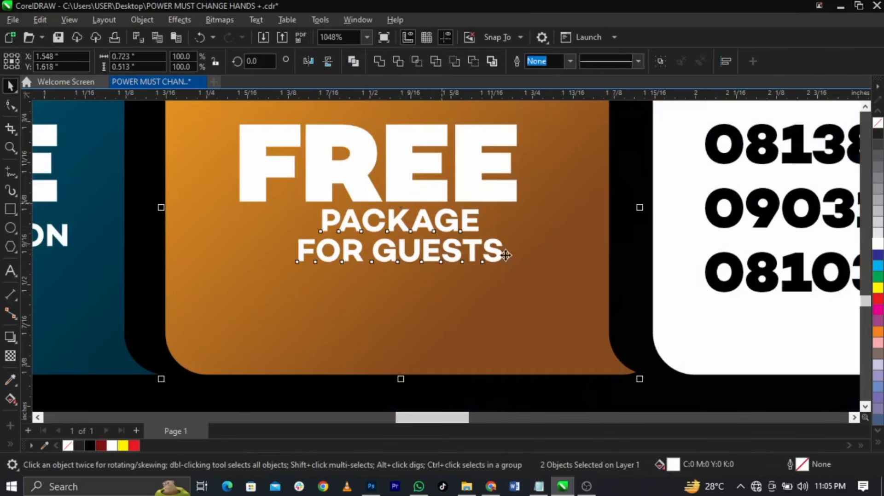
# Left-align the PACKAGE / FOR GUESTS pair and enlarge it under FREE
pyautogui.scroll(-1, 511, 272)
pyautogui.moveTo(529, 224); pyautogui.dragTo(364, 287)
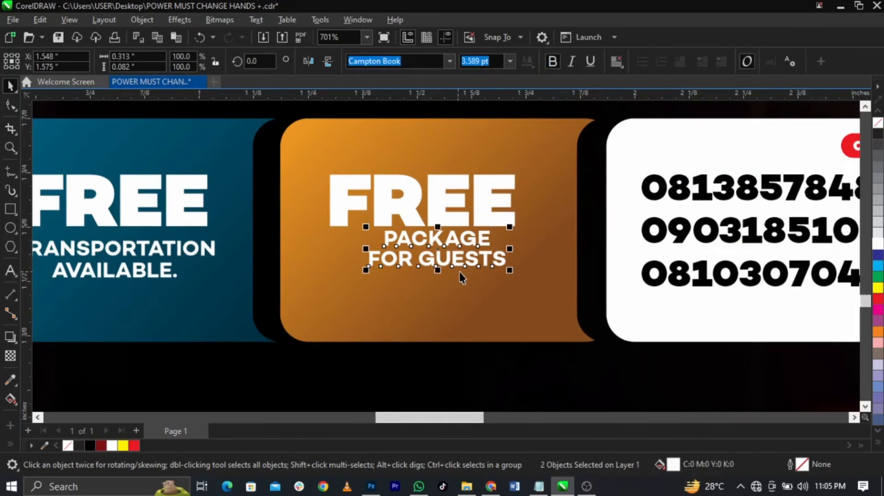
pyautogui.press('l')
pyautogui.moveTo(525, 271); pyautogui.dragTo(589, 288)
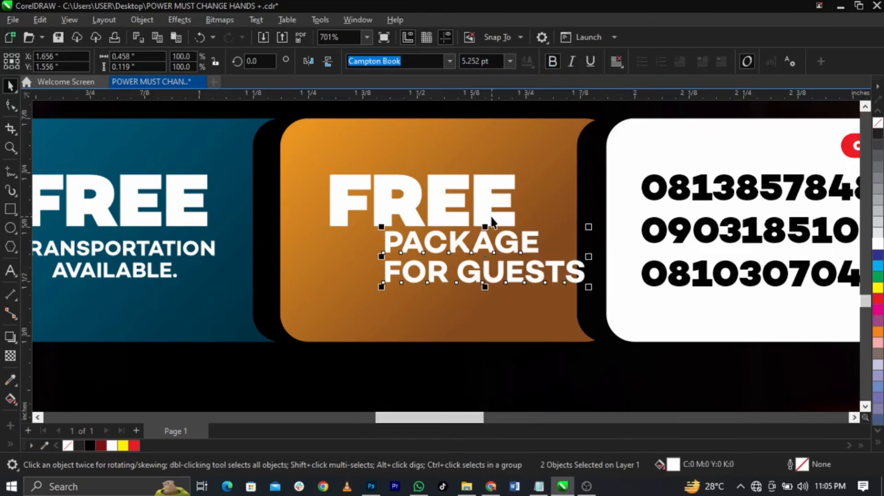
pyautogui.keyDown('shift'); pyautogui.click(492, 220); pyautogui.keyUp('shift')
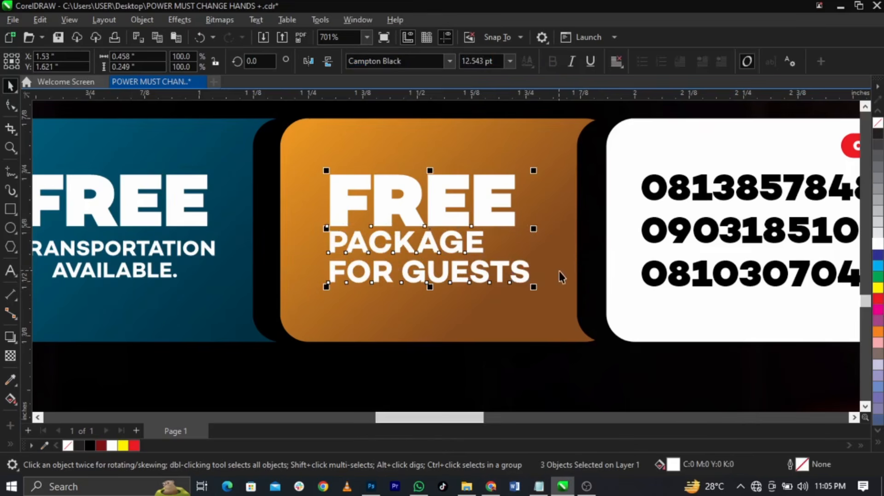
pyautogui.click(551, 228)
pyautogui.scroll(-2, 551, 228)
pyautogui.moveTo(366, 203); pyautogui.dragTo(201, 282)
pyautogui.keyDown('shift'); pyautogui.click(328, 226); pyautogui.keyUp('shift')
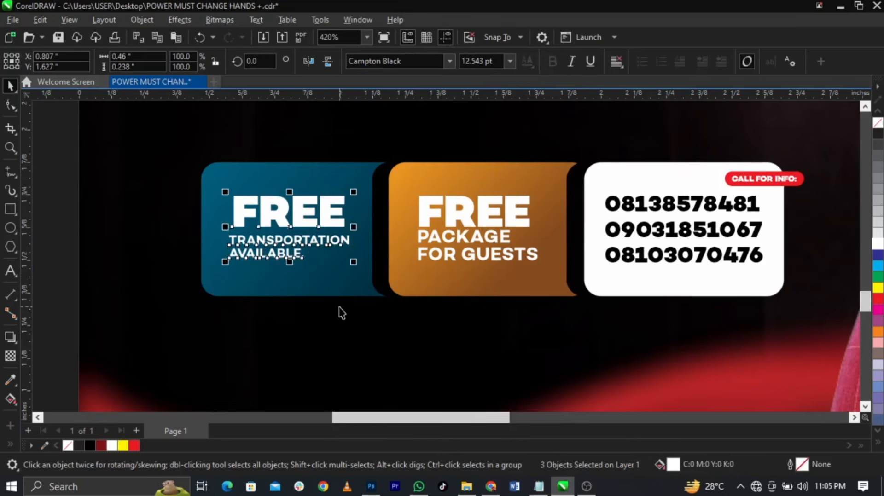
# Shorten TRANSPORTATION to TRANSPORT by deleting 'ATION'
pyautogui.click(316, 250)
pyautogui.scroll(2, 315, 249)
pyautogui.click(291, 270)
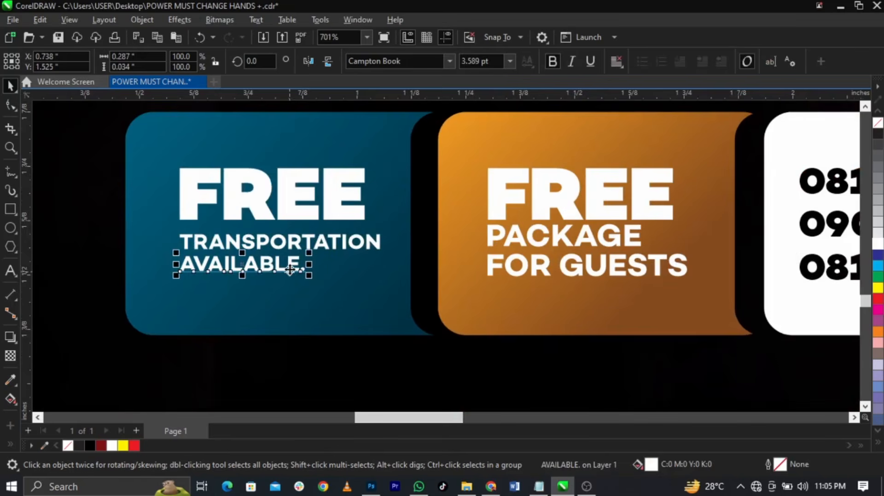
pyautogui.scroll(2, 291, 271)
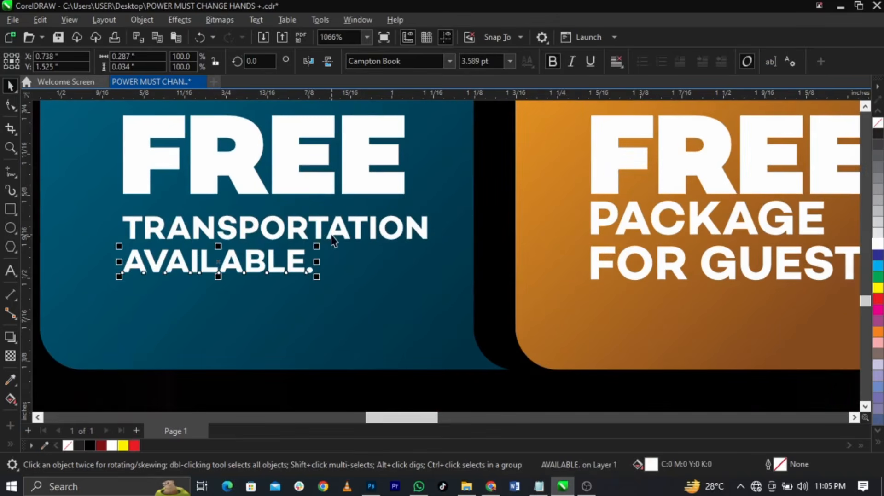
pyautogui.doubleClick(330, 235)
pyautogui.moveTo(330, 235); pyautogui.dragTo(466, 225)
pyautogui.press('Delete')
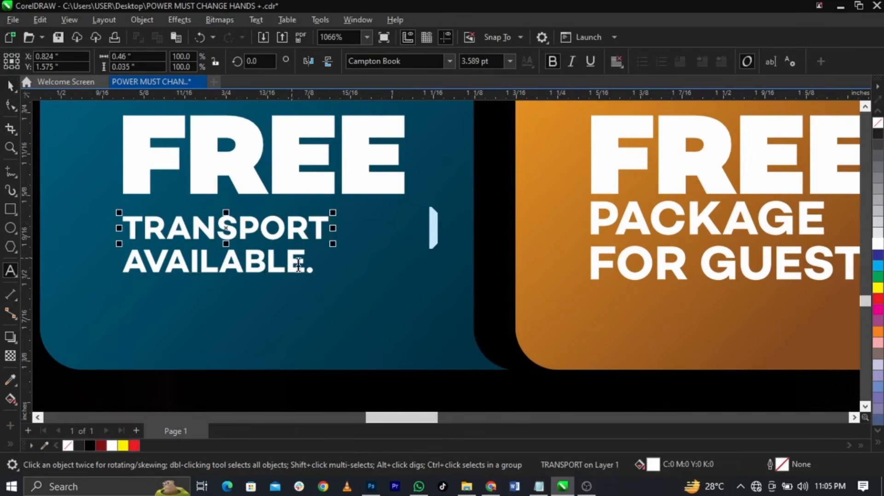
pyautogui.hotkey('ctrl', 'space')
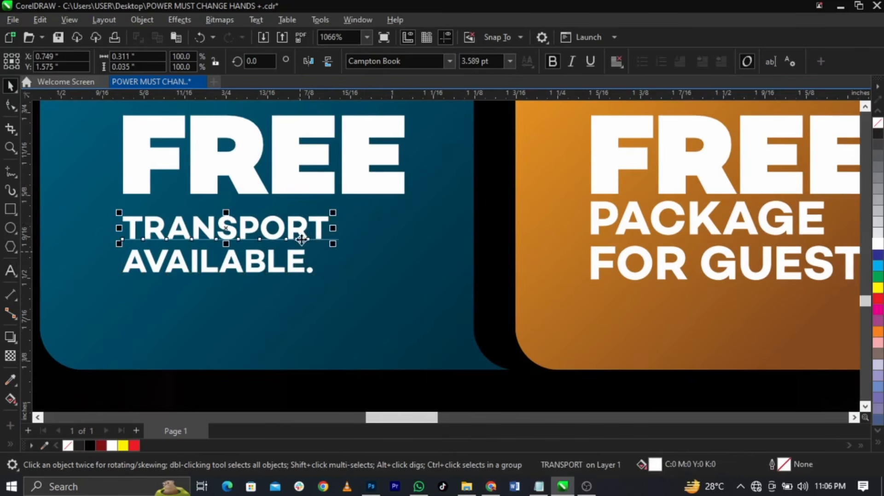
# Enlarge the TRANSPORT and AVAILABLE. lines to about 137% and nudge them up under FREE
pyautogui.keyDown('shift'); pyautogui.click(299, 256); pyautogui.keyUp('shift')
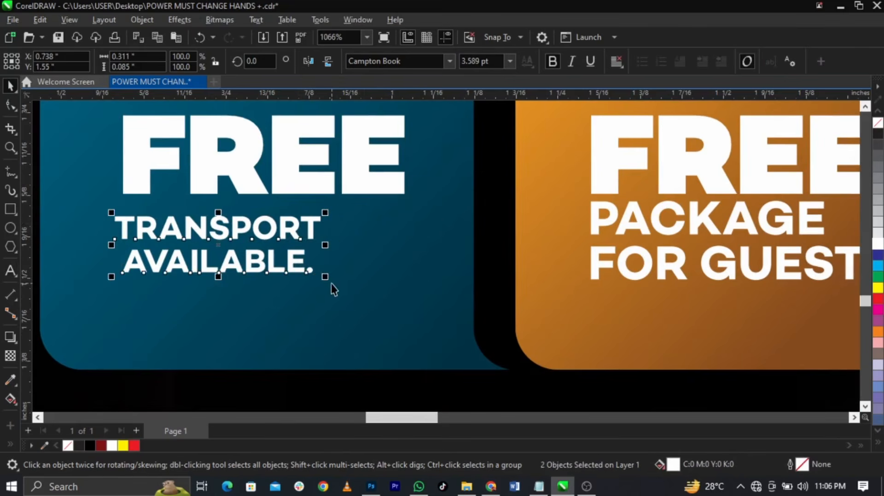
pyautogui.moveTo(325, 278); pyautogui.dragTo(403, 298)
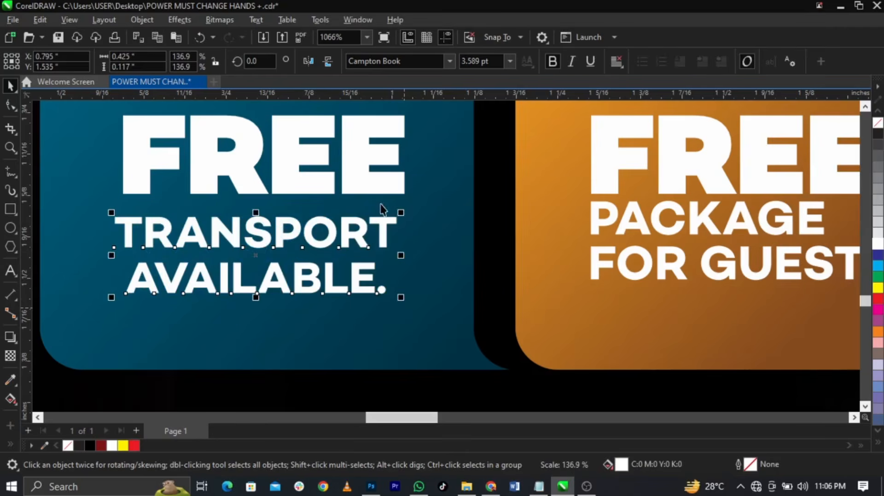
pyautogui.keyDown('shift'); pyautogui.click(377, 190); pyautogui.keyUp('shift')
pyautogui.click(385, 233)
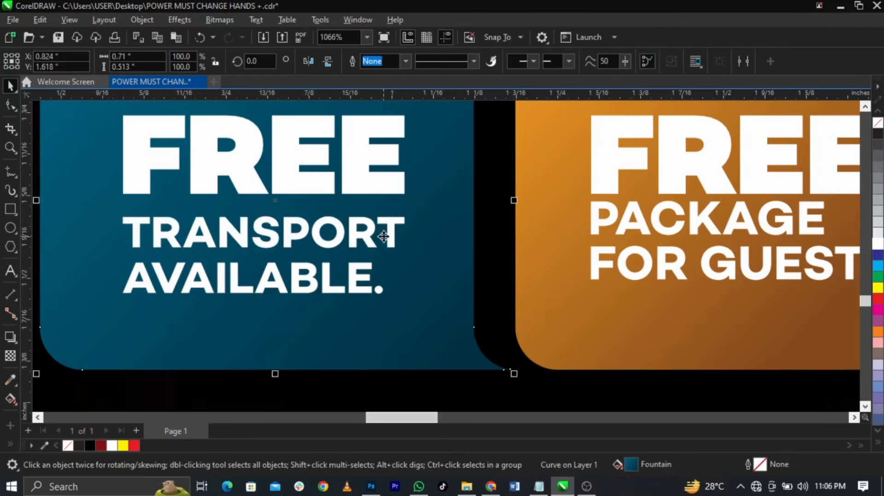
pyautogui.keyDown('shift'); pyautogui.click(362, 276); pyautogui.keyUp('shift')
pyautogui.moveTo(362, 276); pyautogui.dragTo(362, 262)
pyautogui.scroll(-2, 353, 269)
pyautogui.scroll(-2, 353, 269)
pyautogui.click(198, 223)
pyautogui.scroll(-2, 156, 228)
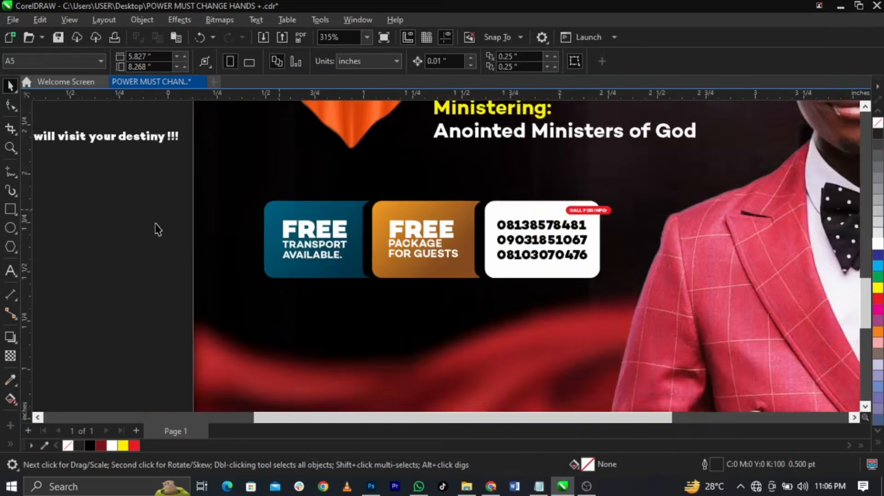
# Move the tagline below the info boxes and set its font to Campton Book
pyautogui.moveTo(388, 295); pyautogui.dragTo(459, 286)
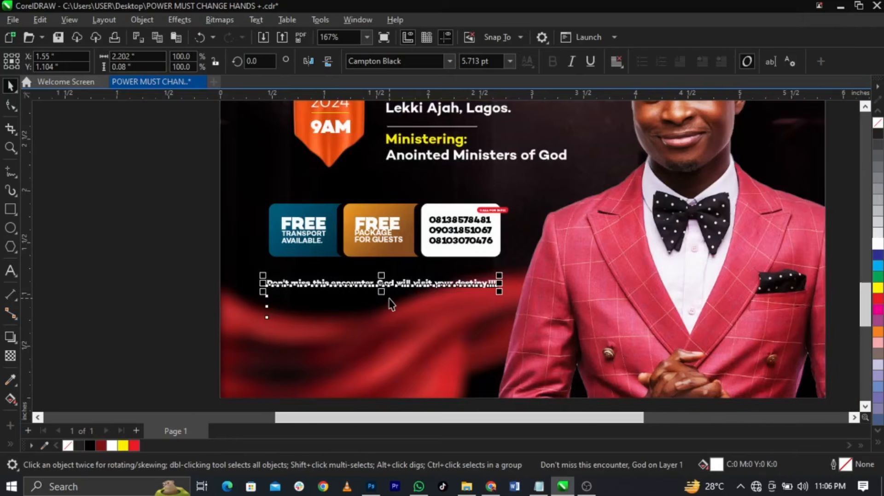
pyautogui.scroll(3, 390, 303)
pyautogui.doubleClick(381, 283)
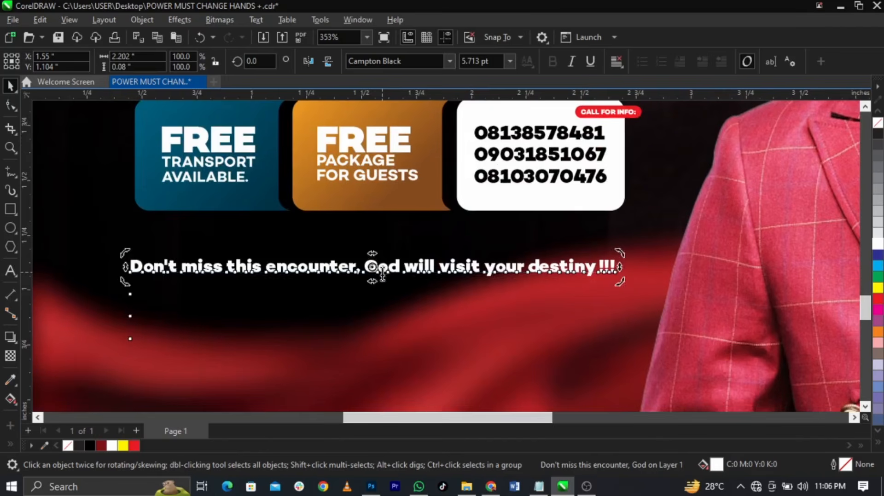
pyautogui.click(614, 270)
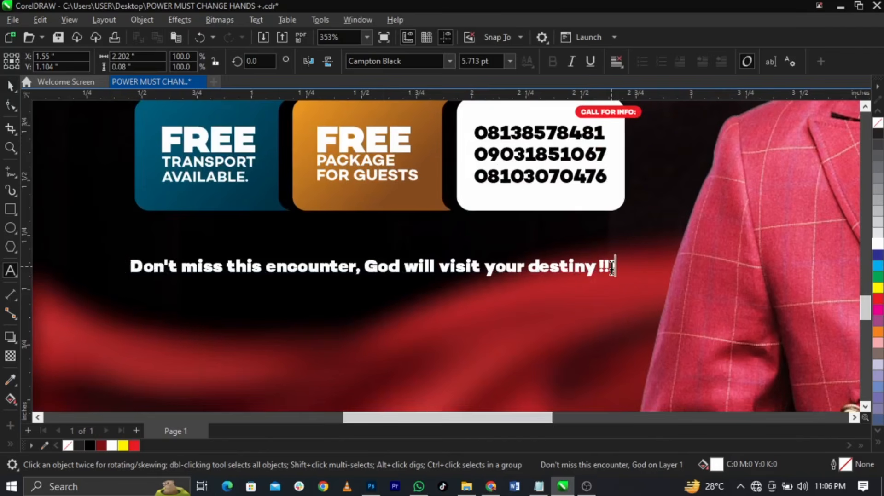
pyautogui.click(449, 62)
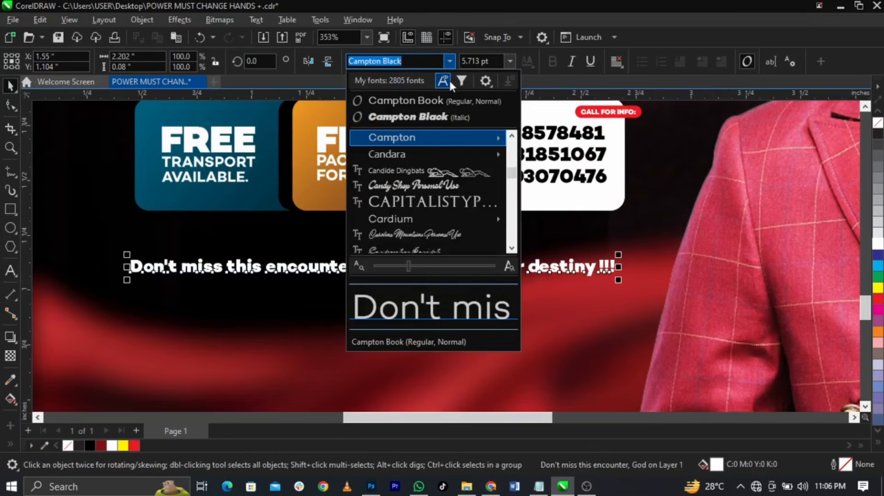
pyautogui.click(443, 97)
# Break the tagline before 'God', convert it to UPPERCASE, and enlarge it
pyautogui.doubleClick(446, 267)
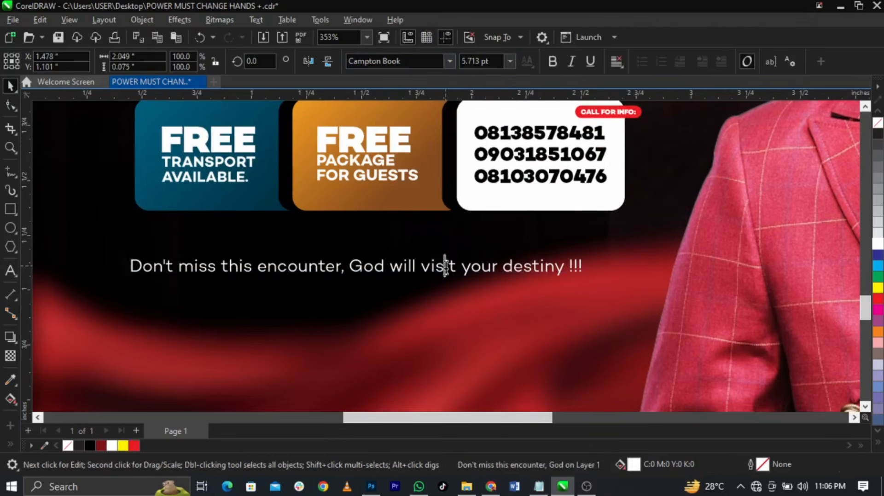
pyautogui.click(352, 268)
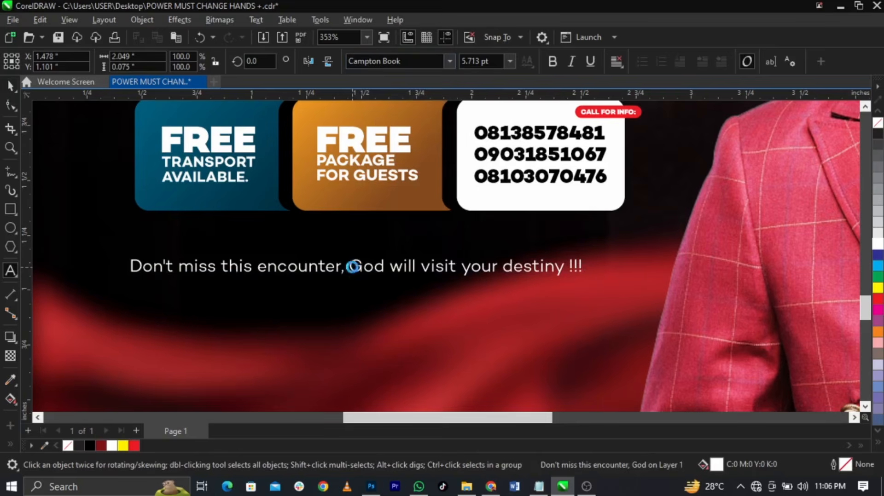
pyautogui.press('Return')
pyautogui.hotkey('ctrl', 'a')
pyautogui.hotkey('shift', 'F3')
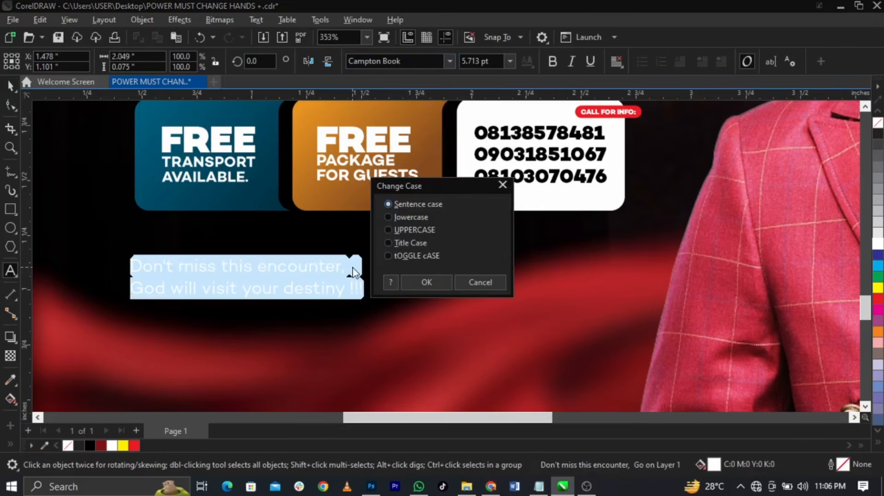
pyautogui.press('Return')
pyautogui.press('Escape')
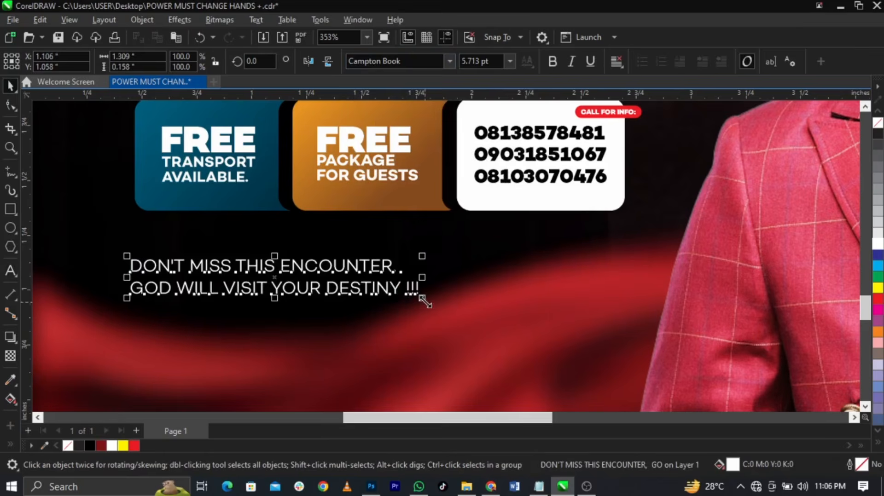
pyautogui.moveTo(424, 301); pyautogui.dragTo(523, 342)
# Position the tagline beneath the info boxes, then zoom into the flyer's lower part
pyautogui.click(479, 307)
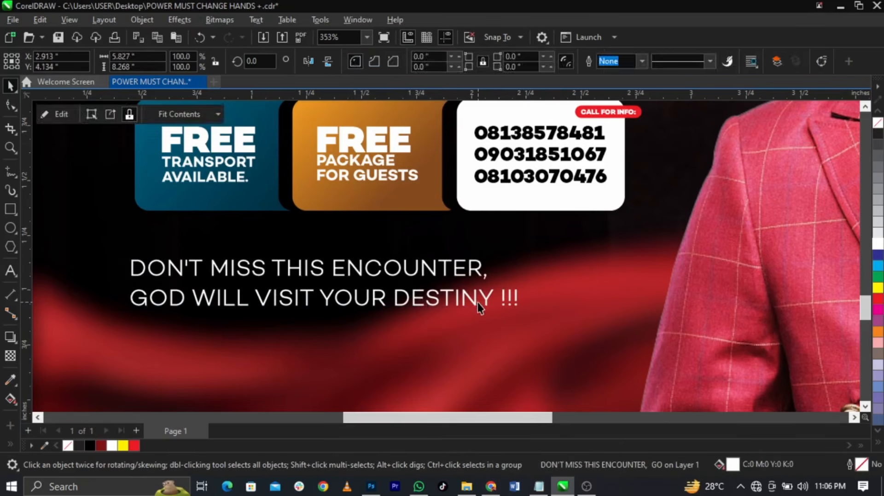
pyautogui.moveTo(479, 307); pyautogui.dragTo(483, 296)
pyautogui.press('F4')
pyautogui.click(720, 326)
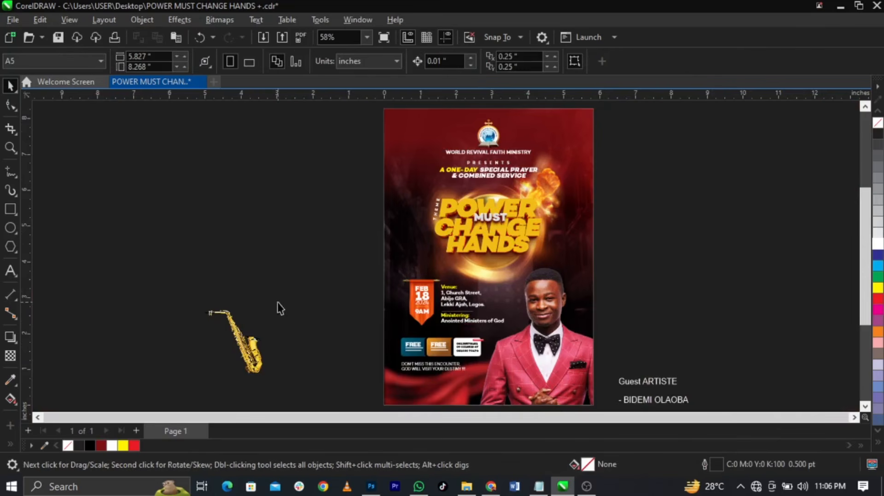
pyautogui.scroll(-1, 300, 269)
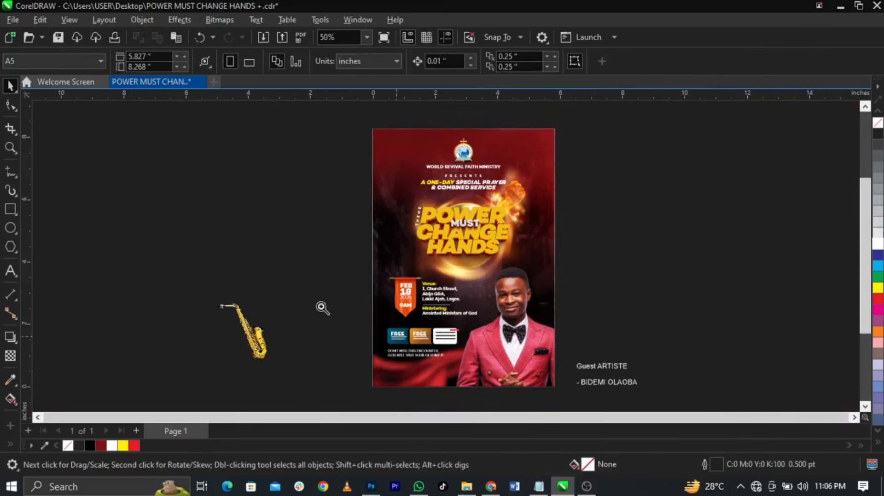
pyautogui.press('z')
pyautogui.moveTo(321, 305); pyautogui.dragTo(691, 386)
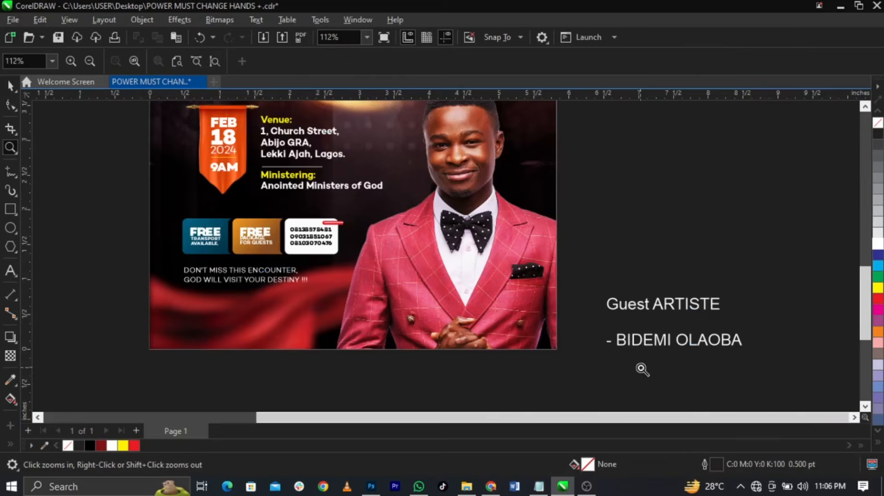
pyautogui.press('space')
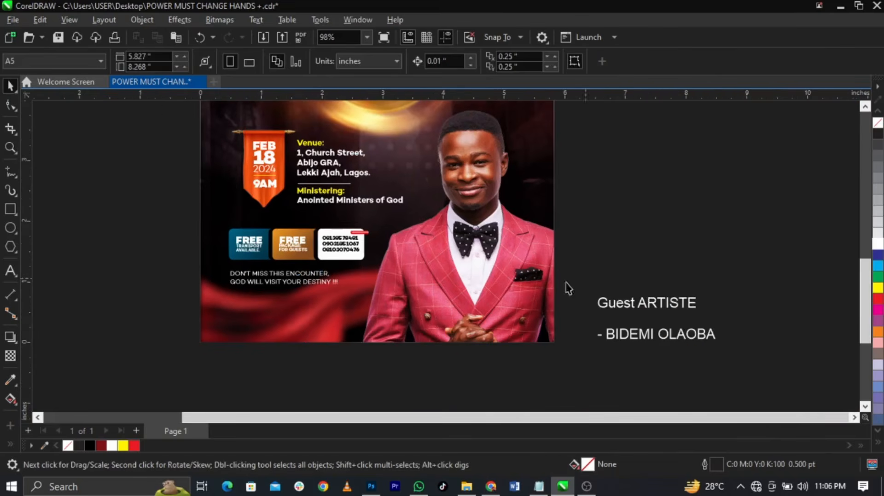
pyautogui.scroll(1, 476, 310)
pyautogui.scroll(1, 357, 281)
pyautogui.scroll(-1, 356, 281)
pyautogui.scroll(2, 387, 290)
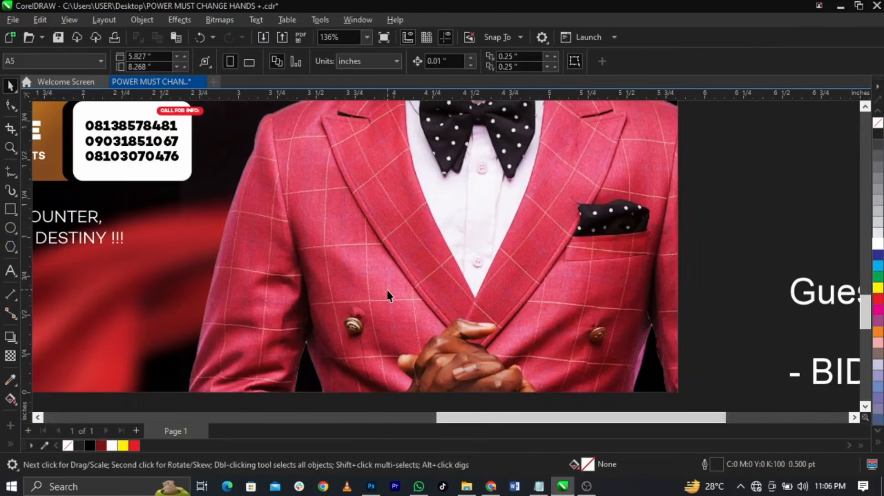
pyautogui.click(11, 227)
# Draw a white circle with no outline over the suit
pyautogui.moveTo(332, 225); pyautogui.dragTo(451, 346)
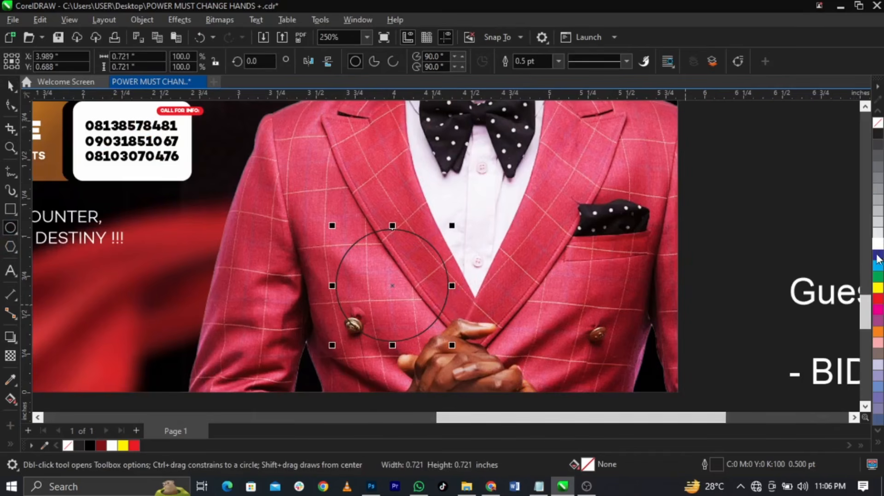
pyautogui.press('space')
pyautogui.click(878, 244)
pyautogui.rightClick(878, 124)
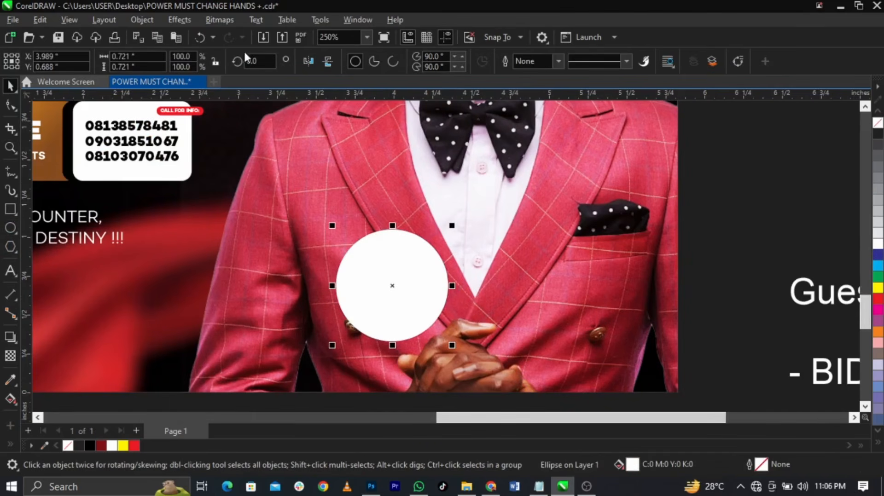
# Apply a Gaussian Blur with radius 21.7 to the white circle
pyautogui.click(183, 23)
pyautogui.moveTo(207, 95)
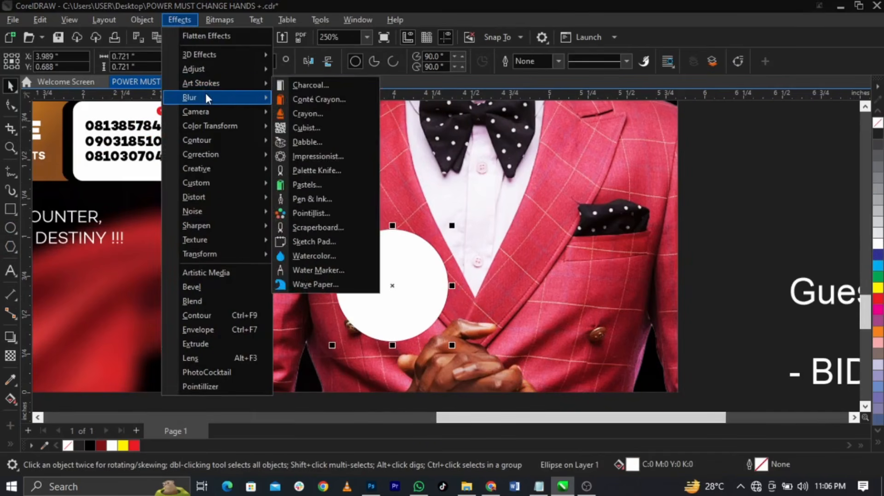
pyautogui.click(327, 146)
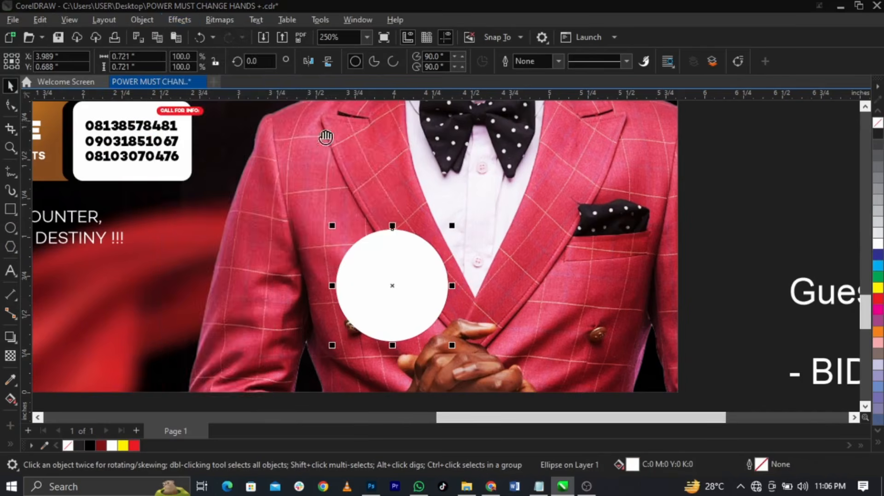
pyautogui.moveTo(451, 202); pyautogui.dragTo(575, 135)
pyautogui.moveTo(503, 159); pyautogui.dragTo(558, 163)
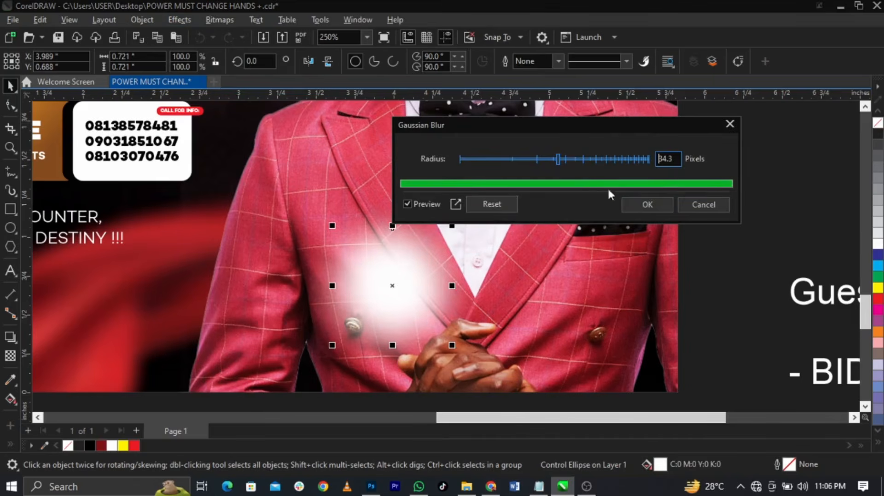
pyautogui.click(635, 205)
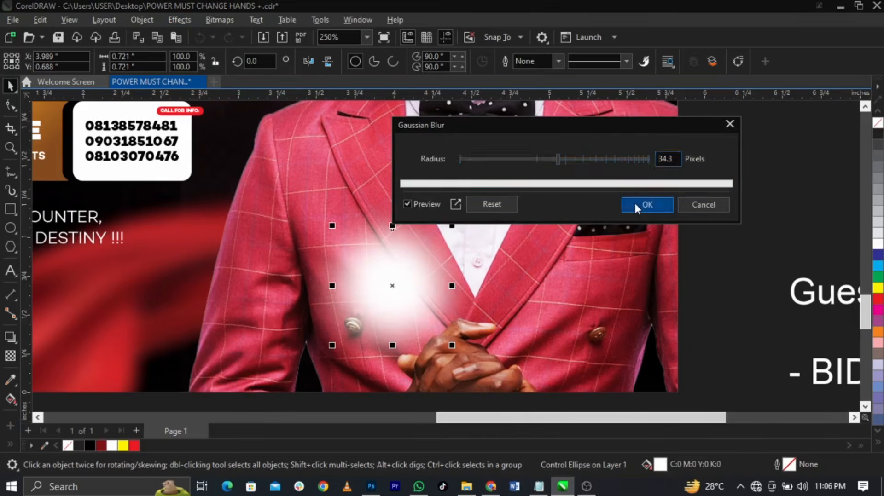
# Convert the blurred glow to a 300 dpi bitmap
pyautogui.click(214, 22)
pyautogui.click(223, 32)
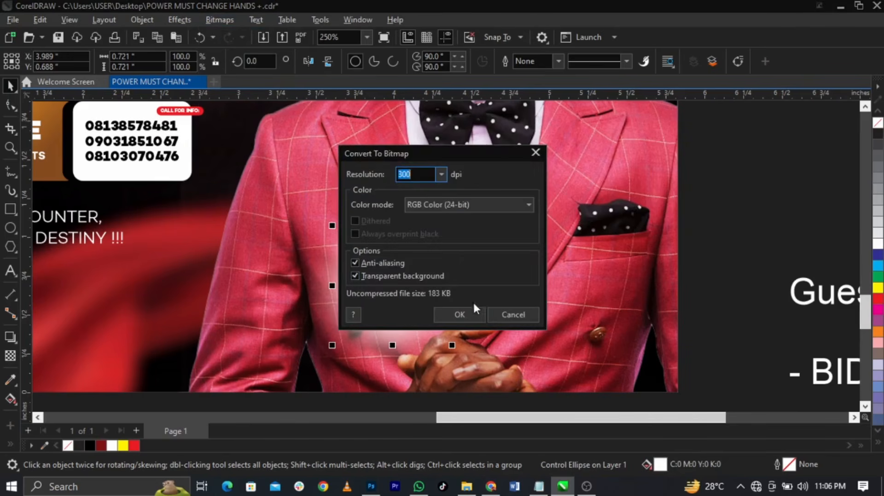
pyautogui.click(474, 313)
# Stretch the glow bitmap into a wide, flat 2.242 × 0.503-inch streak across the chest
pyautogui.moveTo(407, 186); pyautogui.dragTo(420, 255)
pyautogui.moveTo(416, 298); pyautogui.dragTo(403, 280)
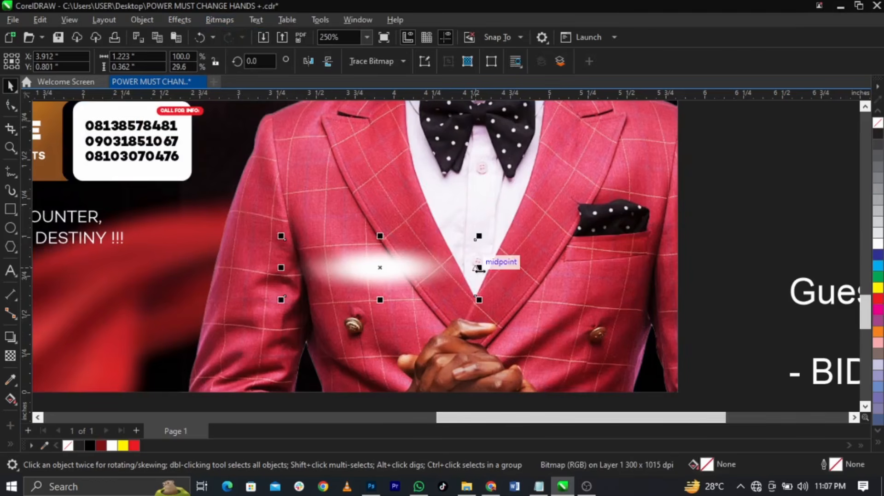
pyautogui.moveTo(479, 268); pyautogui.dragTo(558, 268)
pyautogui.moveTo(450, 268); pyautogui.dragTo(436, 269)
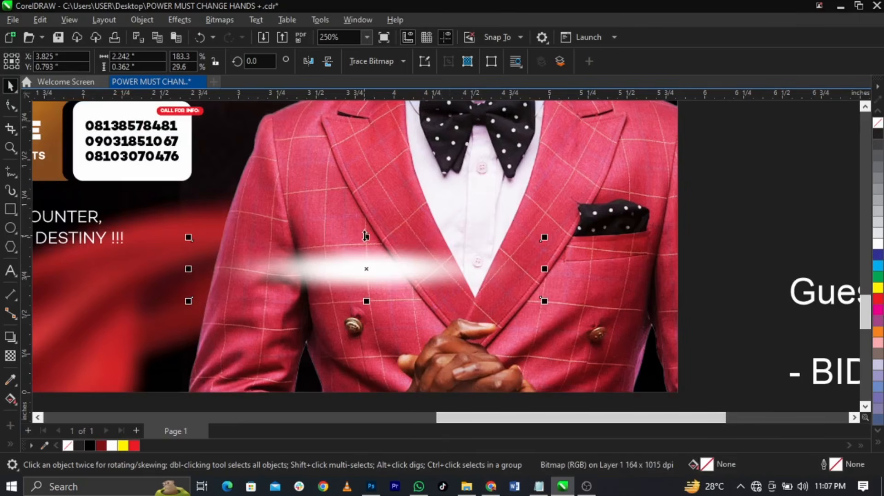
pyautogui.moveTo(365, 236); pyautogui.dragTo(365, 225)
pyautogui.scroll(-2, 378, 264)
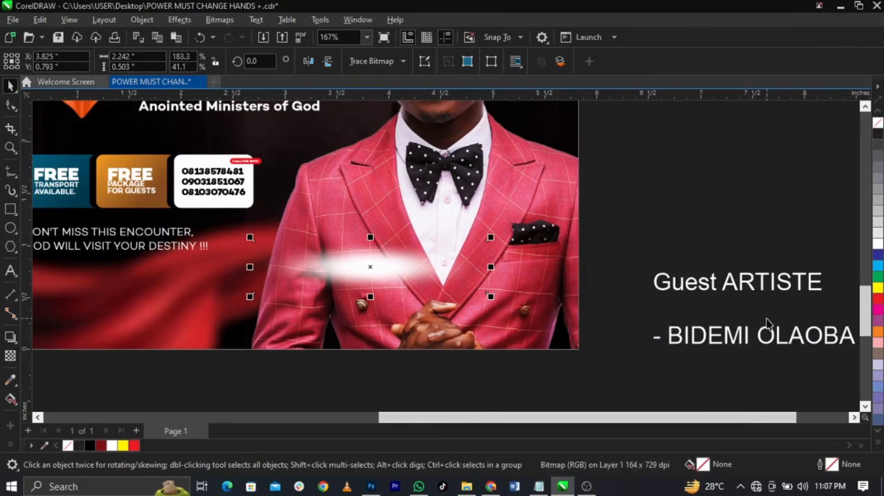
# Split 'Guest ARTISTE' off the guest's name into its own separate text object
pyautogui.doubleClick(757, 337)
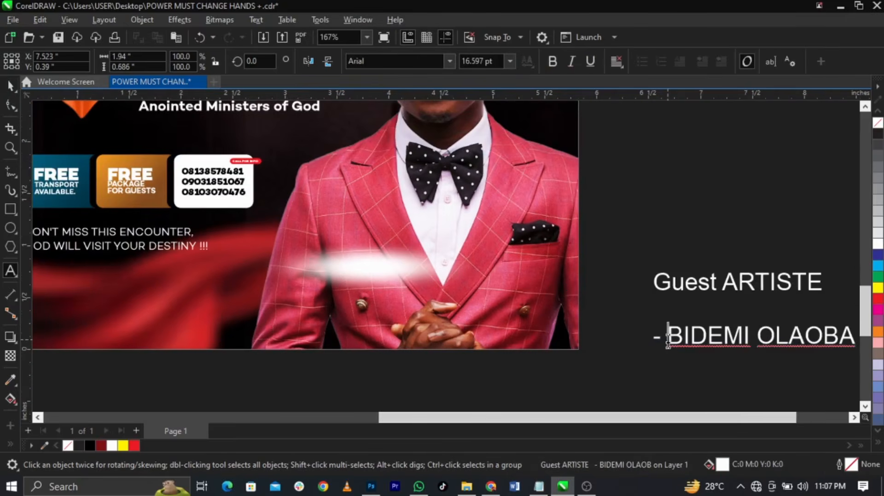
pyautogui.press('BackSpace')
pyautogui.press('BackSpace')
pyautogui.press('BackSpace')
pyautogui.press('BackSpace')
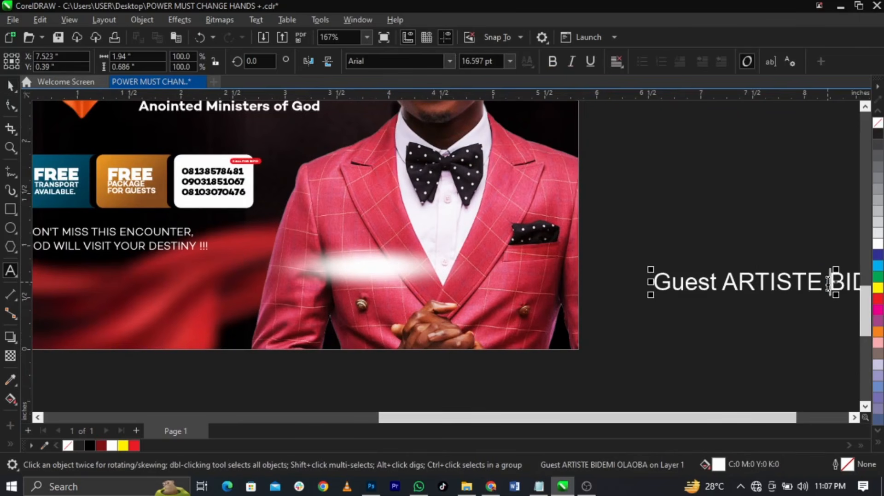
pyautogui.moveTo(828, 281); pyautogui.dragTo(599, 284)
pyautogui.hotkey('ctrl', 'c')
pyautogui.press('BackSpace')
pyautogui.scroll(-1, 566, 283)
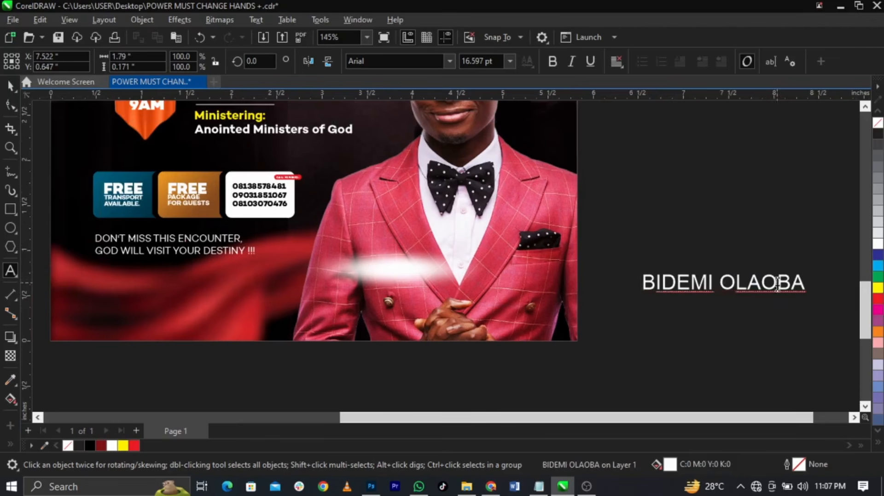
pyautogui.click(400, 366)
pyautogui.hotkey('ctrl', 'v')
pyautogui.hotkey('ctrl', 'space')
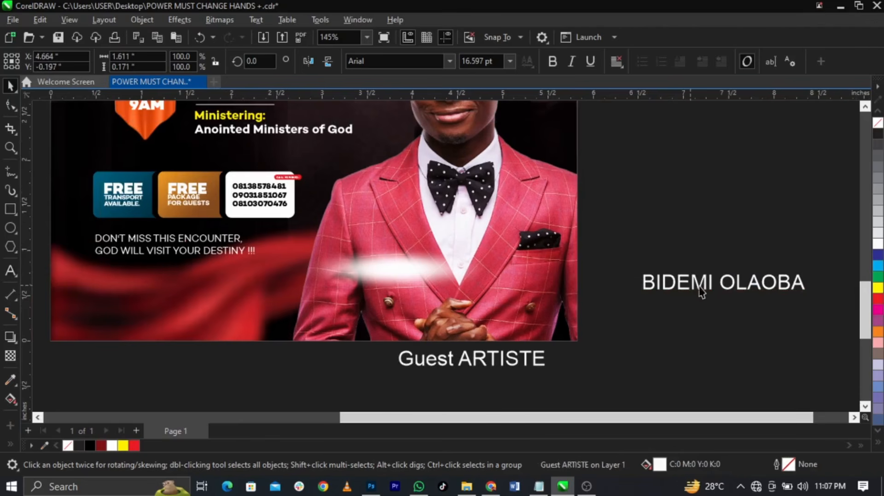
# Place the guest's name on the photo in black Campton Book, about 10 pt, centred on the glow
pyautogui.moveTo(701, 292); pyautogui.dragTo(386, 281)
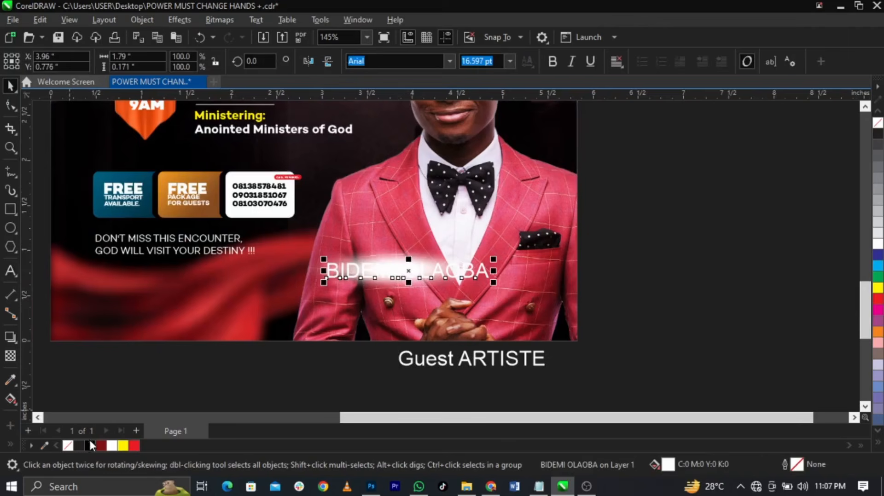
pyautogui.click(90, 446)
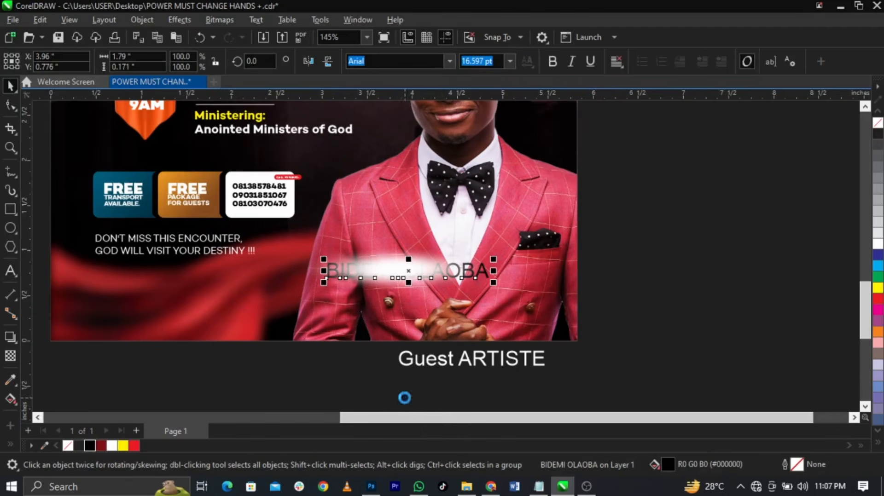
pyautogui.moveTo(438, 364); pyautogui.dragTo(389, 292)
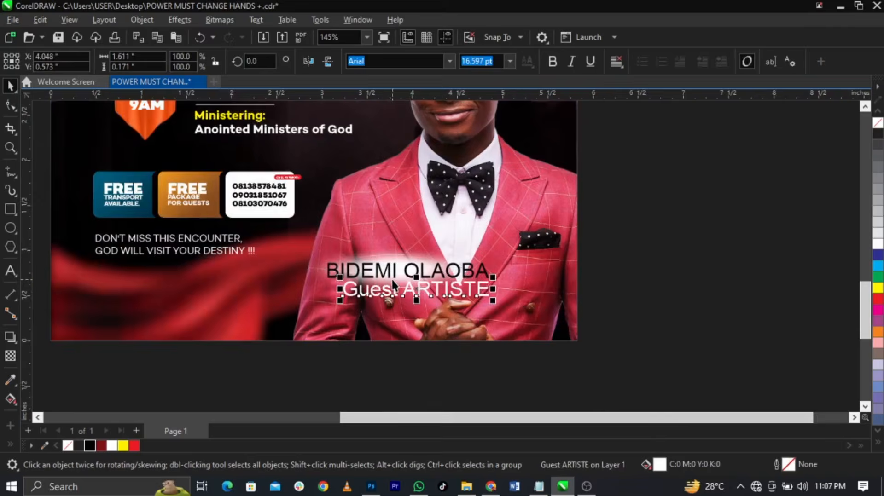
pyautogui.scroll(4, 409, 278)
pyautogui.click(648, 274)
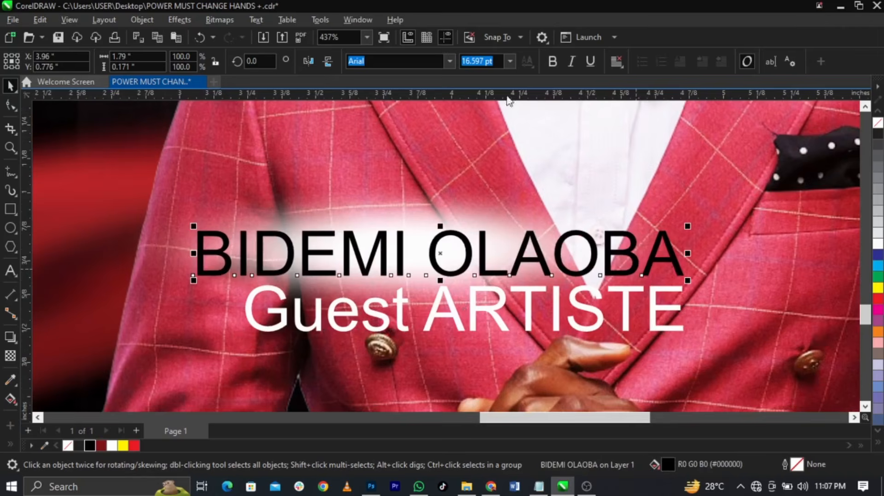
pyautogui.click(449, 62)
pyautogui.click(426, 96)
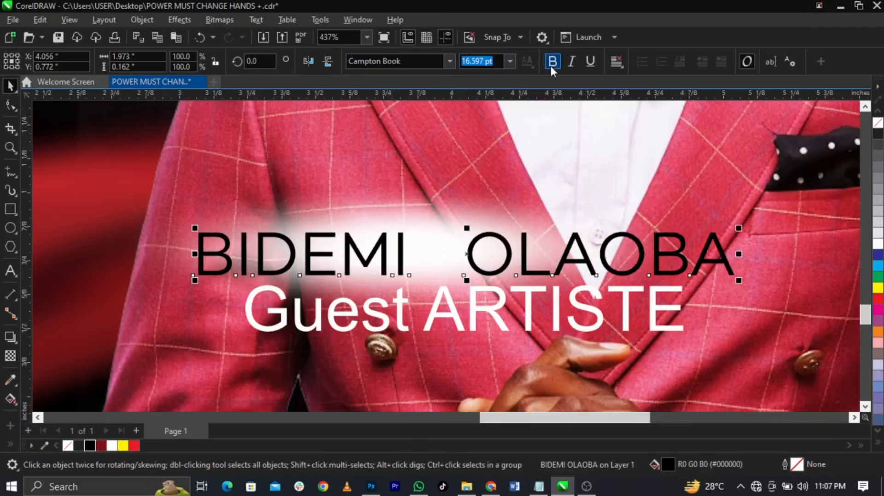
pyautogui.moveTo(738, 280); pyautogui.dragTo(512, 258)
pyautogui.moveTo(358, 250); pyautogui.dragTo(333, 250)
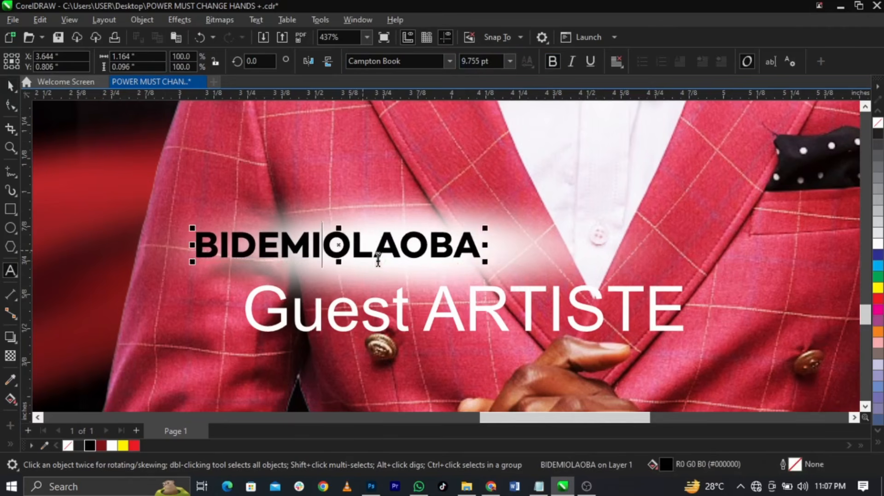
pyautogui.press('c')
pyautogui.click(724, 284)
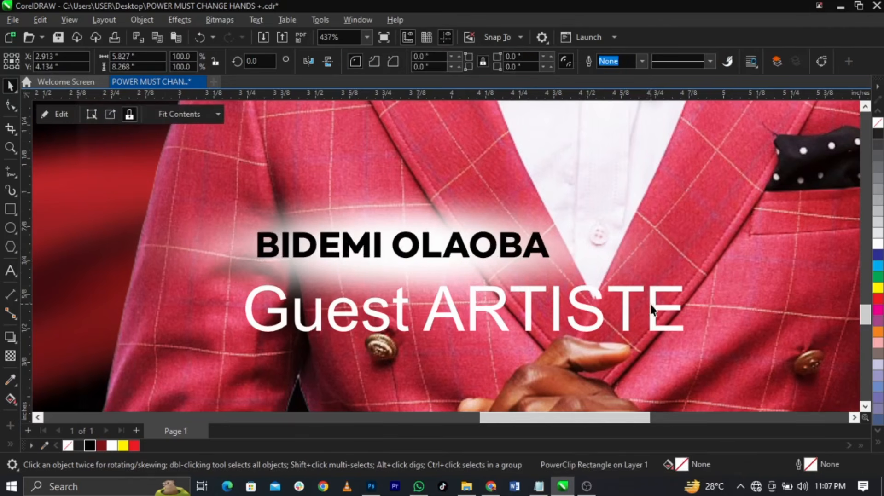
# Make 'Guest ARTISTE' about 6 pt Campton Book, centred just under the name
pyautogui.click(652, 308)
pyautogui.moveTo(687, 336); pyautogui.dragTo(416, 306)
pyautogui.click(449, 61)
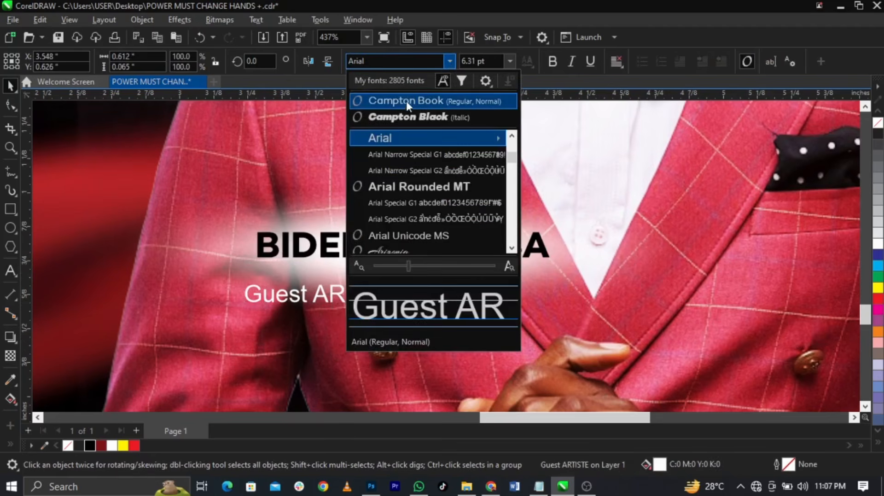
pyautogui.click(407, 100)
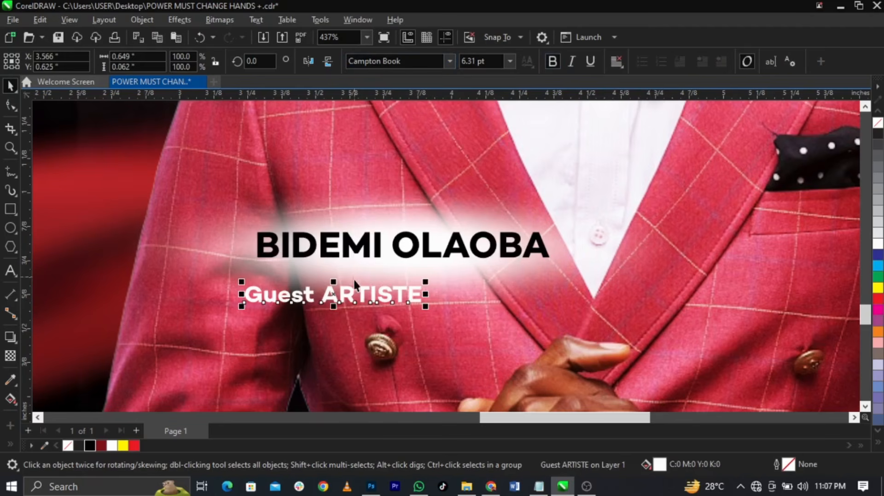
pyautogui.moveTo(362, 298); pyautogui.dragTo(423, 278)
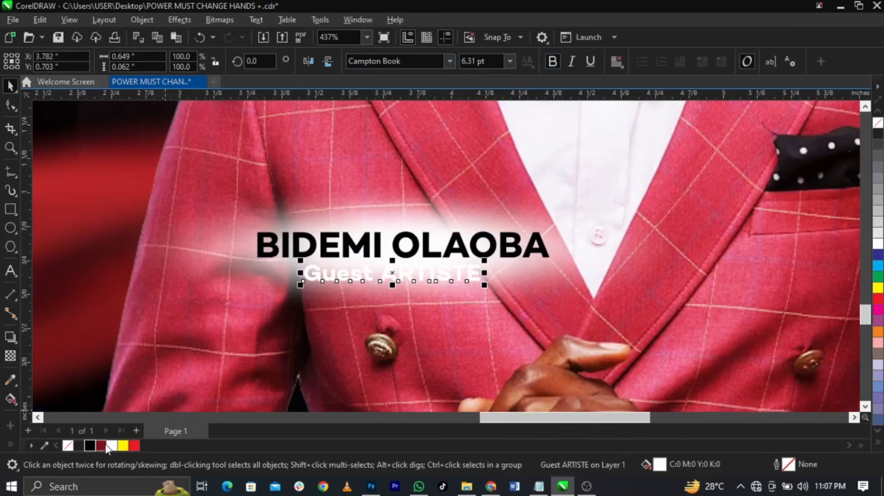
pyautogui.press('c')
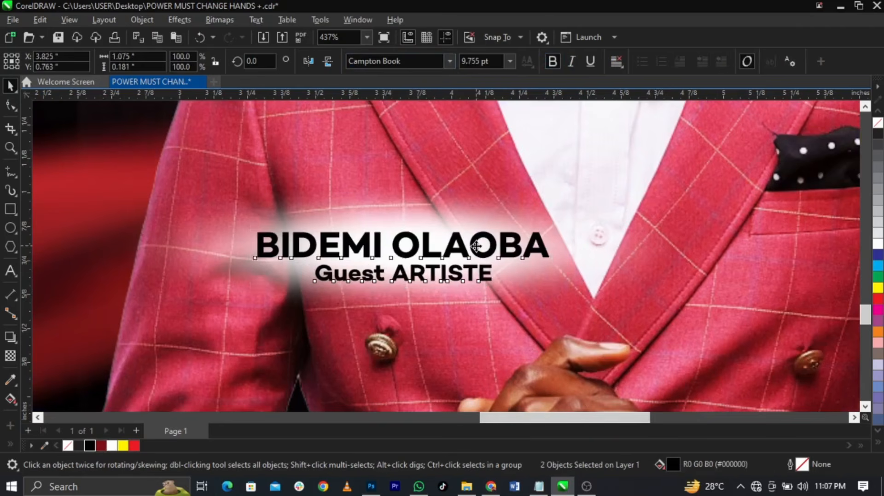
pyautogui.moveTo(475, 248); pyautogui.dragTo(469, 245)
# Widen the white glow bitmap behind the name to about 3.147 inches
pyautogui.click(581, 277)
pyautogui.click(590, 269)
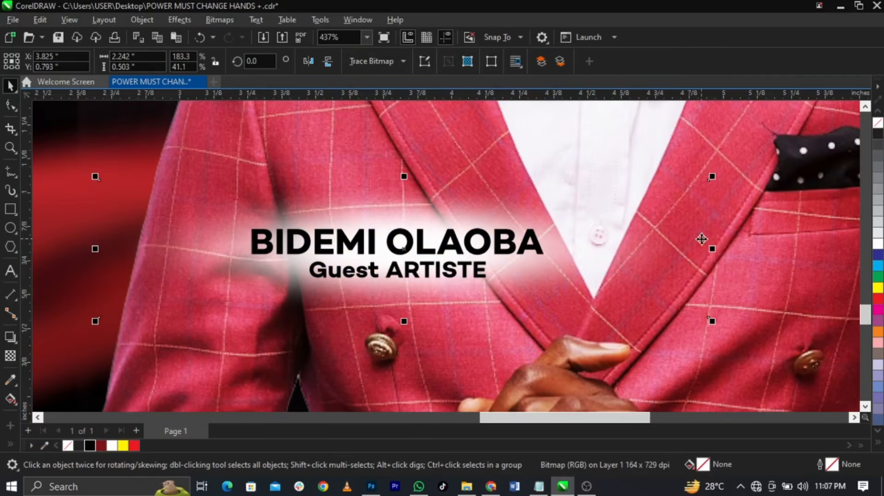
pyautogui.moveTo(712, 249); pyautogui.dragTo(797, 248)
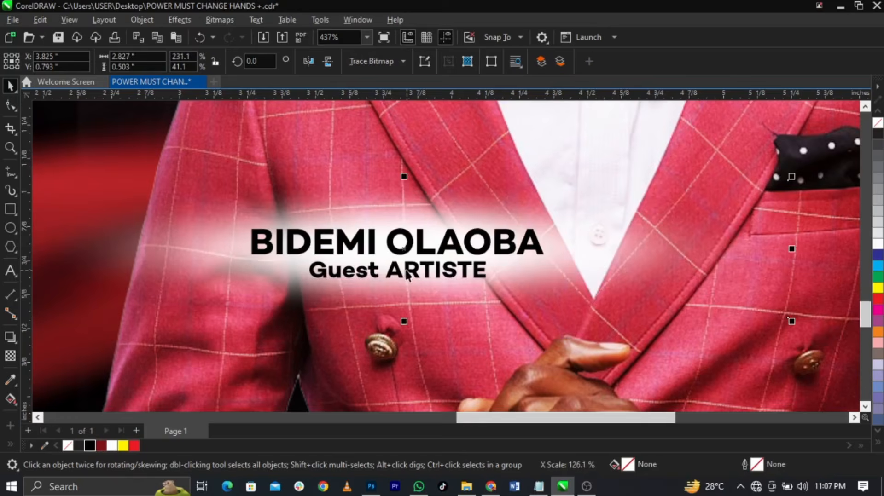
pyautogui.scroll(-4, 543, 265)
pyautogui.moveTo(542, 266); pyautogui.dragTo(580, 266)
pyautogui.click(646, 273)
pyautogui.moveTo(474, 268); pyautogui.dragTo(464, 270)
pyautogui.click(683, 273)
pyautogui.scroll(-4, 312, 344)
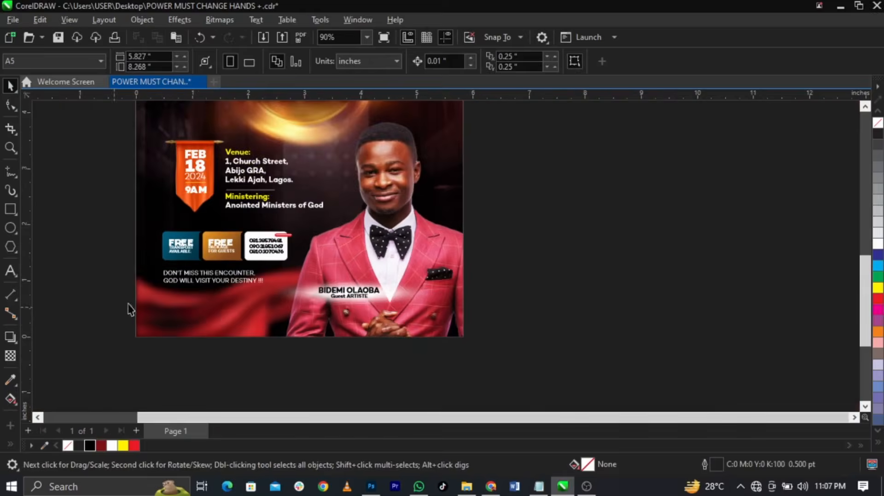
# Import the saxophone clipart, scale it to about 18%, and set it on the shirt beside the name
pyautogui.moveTo(56, 286); pyautogui.dragTo(326, 310)
pyautogui.scroll(4, 316, 293)
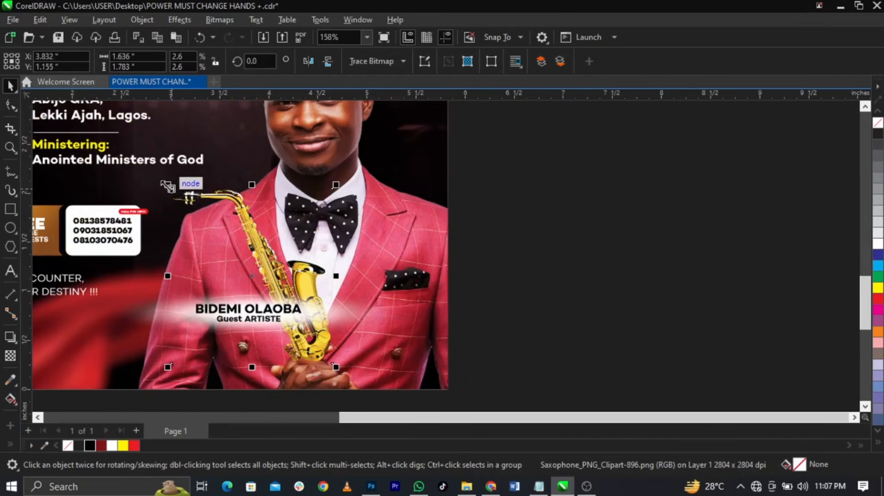
pyautogui.moveTo(168, 185); pyautogui.dragTo(395, 330)
pyautogui.scroll(3, 238, 290)
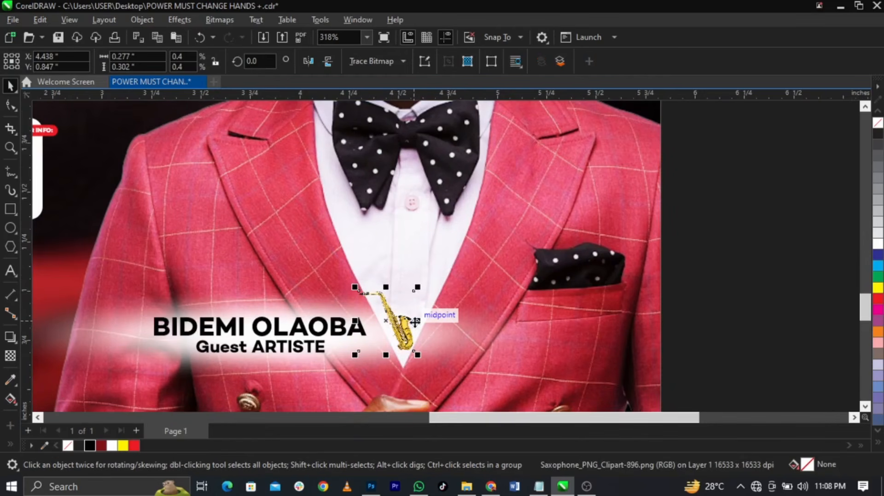
pyautogui.click(421, 289)
pyautogui.click(397, 323)
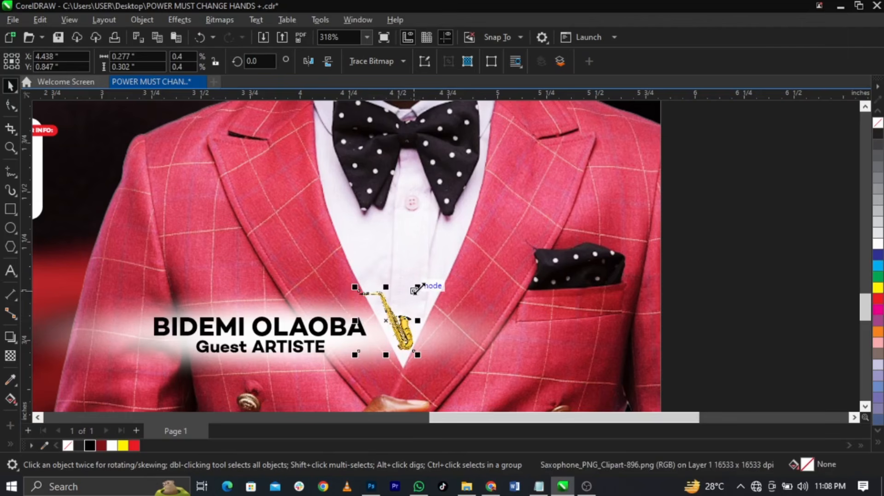
pyautogui.moveTo(416, 292); pyautogui.dragTo(433, 270)
pyautogui.moveTo(416, 335); pyautogui.dragTo(396, 338)
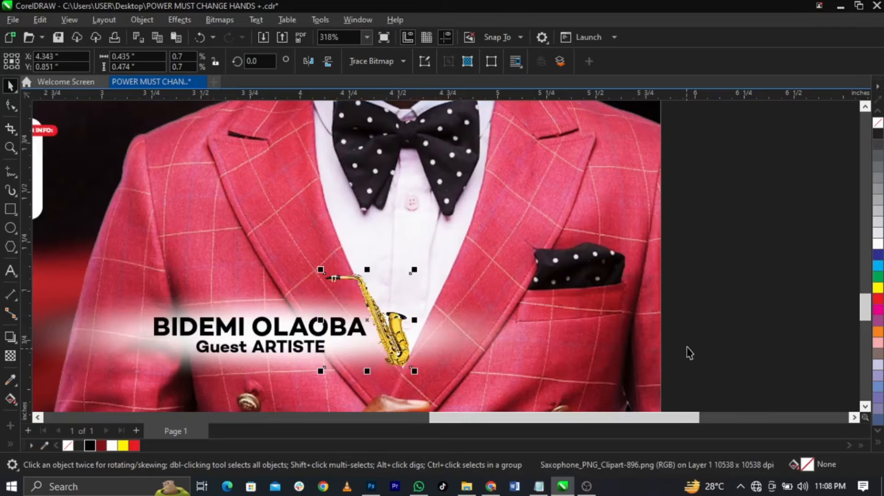
pyautogui.click(689, 347)
pyautogui.press('F4')
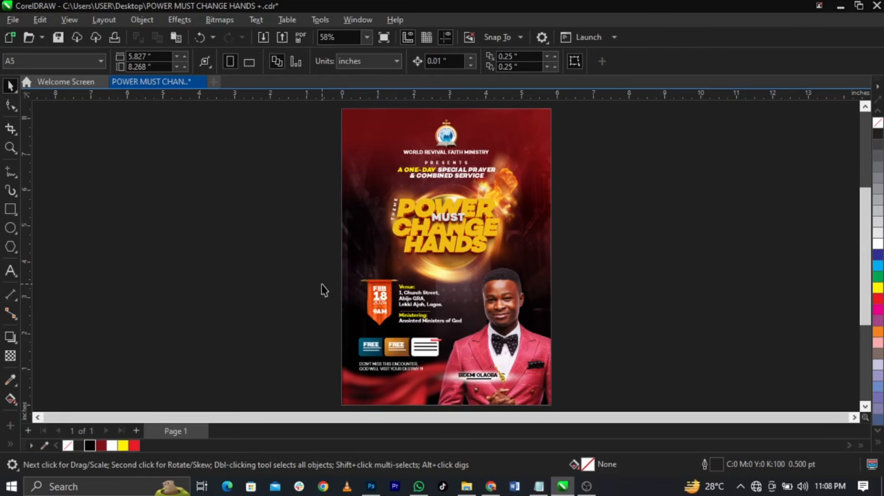
# Preview the finished flyer full screen with F9
pyautogui.press('F9')
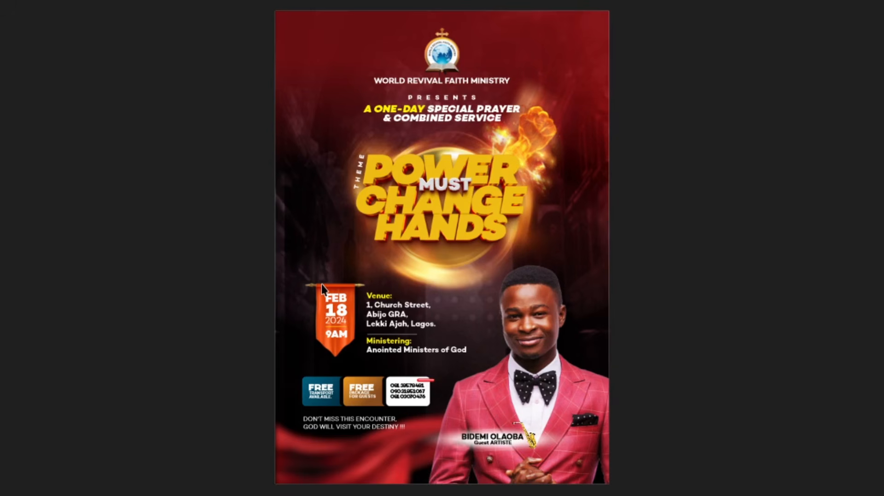